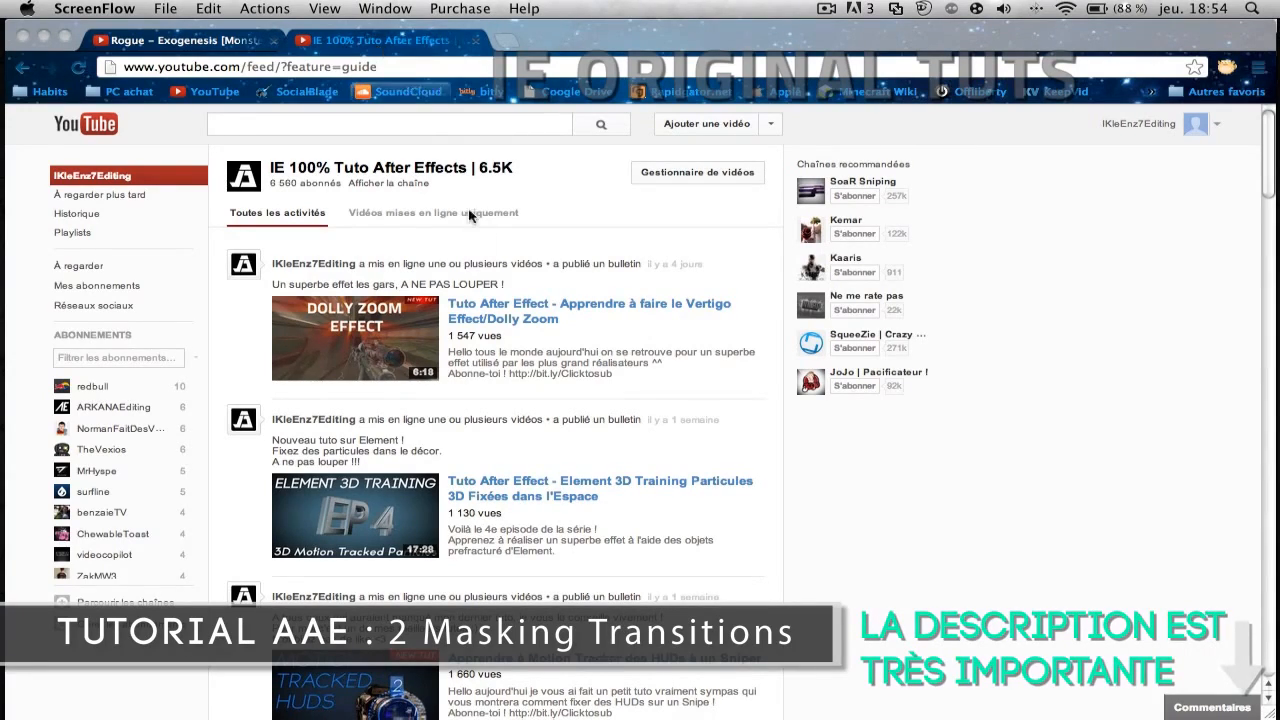
Step: View the Rogue – Exogenesis video page, and return to the YouTube channel feed page
{"action": "left_click", "coordinate": [380, 40]}
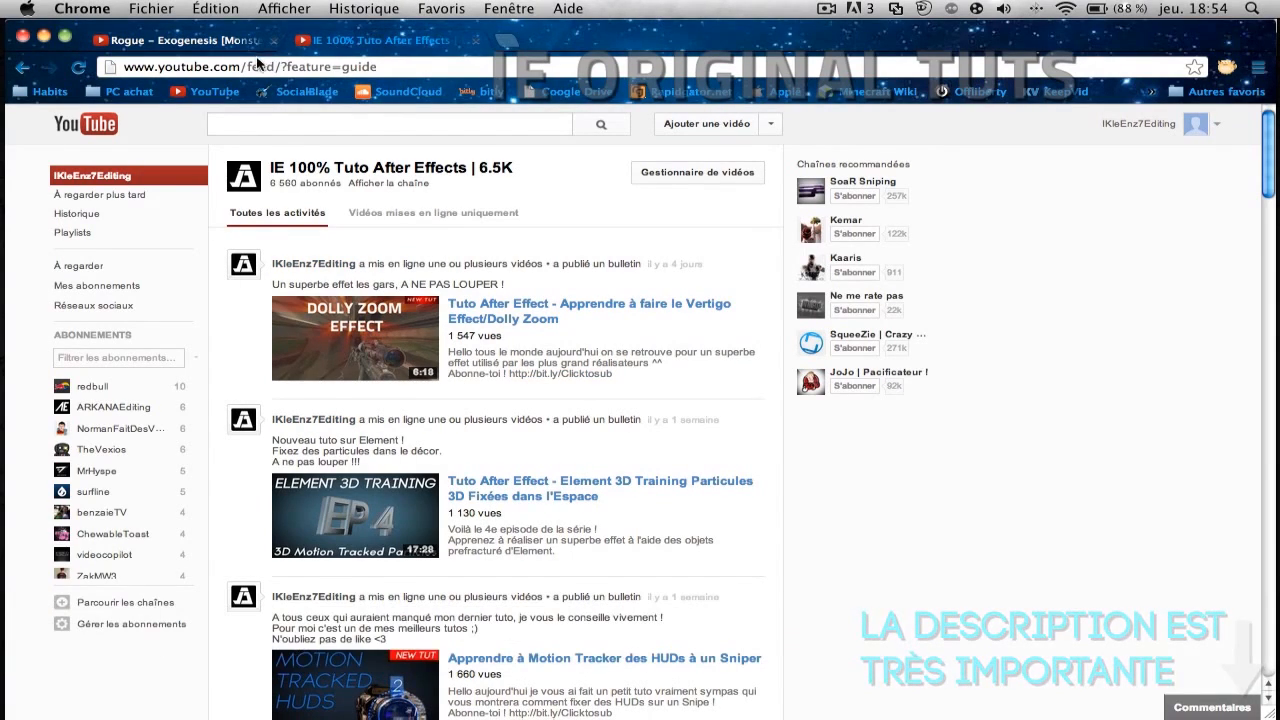
{"action": "left_click", "coordinate": [226, 41]}
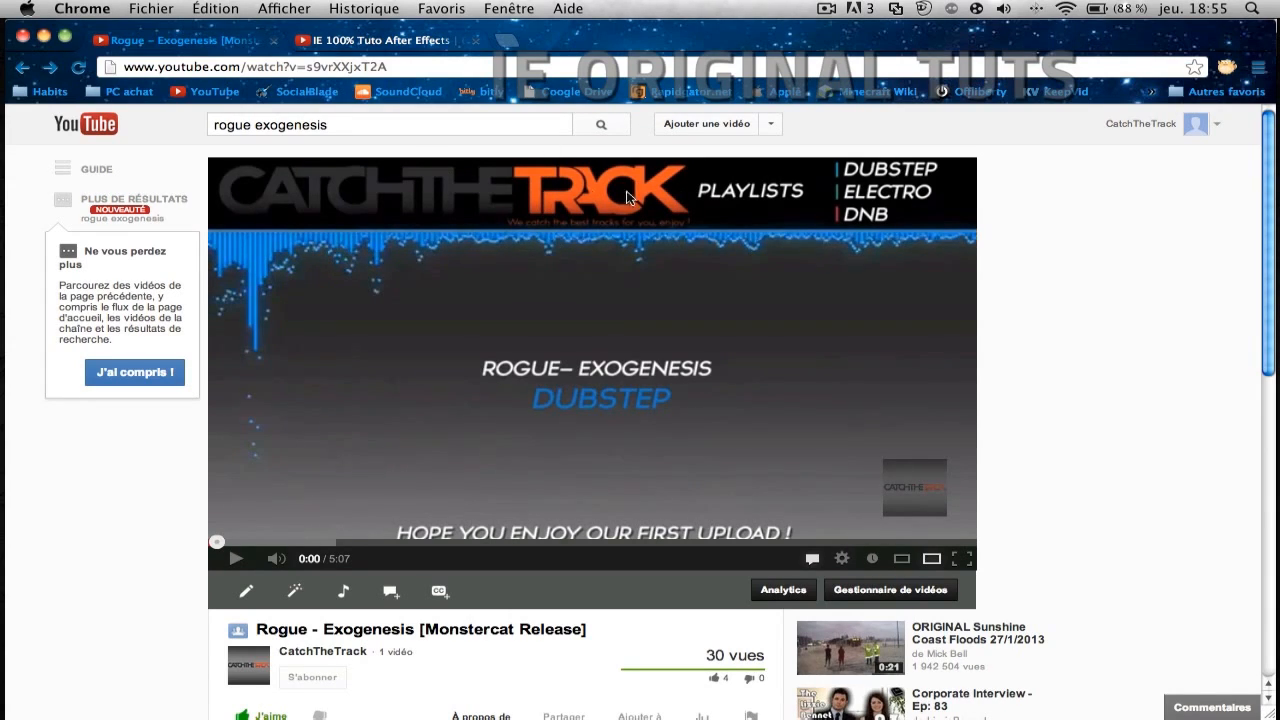
{"action": "left_click", "coordinate": [32, 72]}
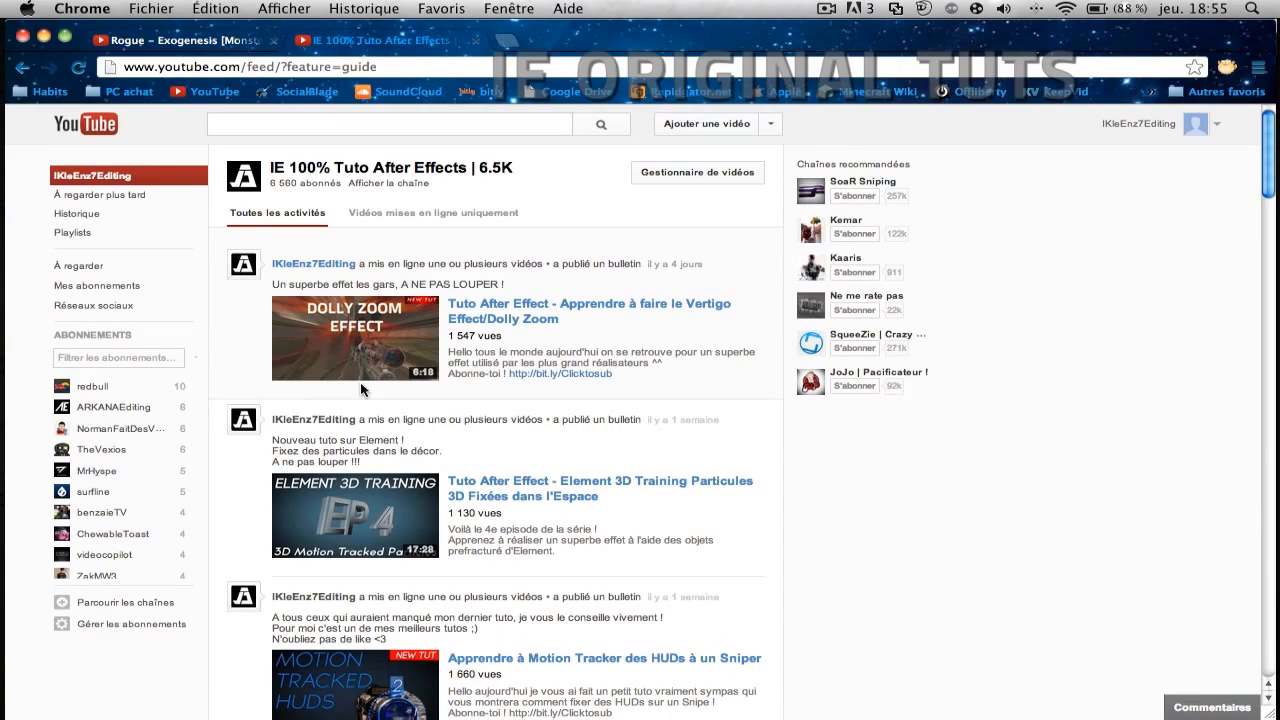
Step: Switch to After Effects and play a RAM preview of MAIN COMP from 0:00:16:21 to watch the first transition
{"action": "key", "text": "F3"}
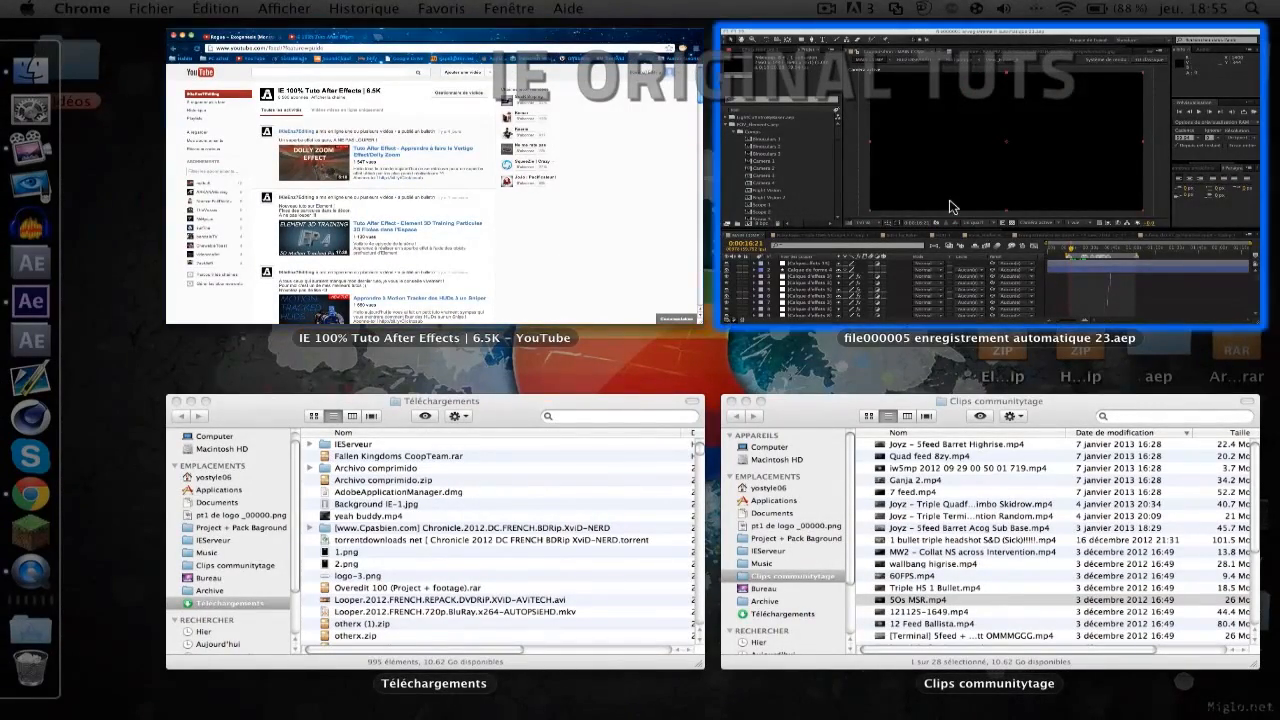
{"action": "key", "text": "F3"}
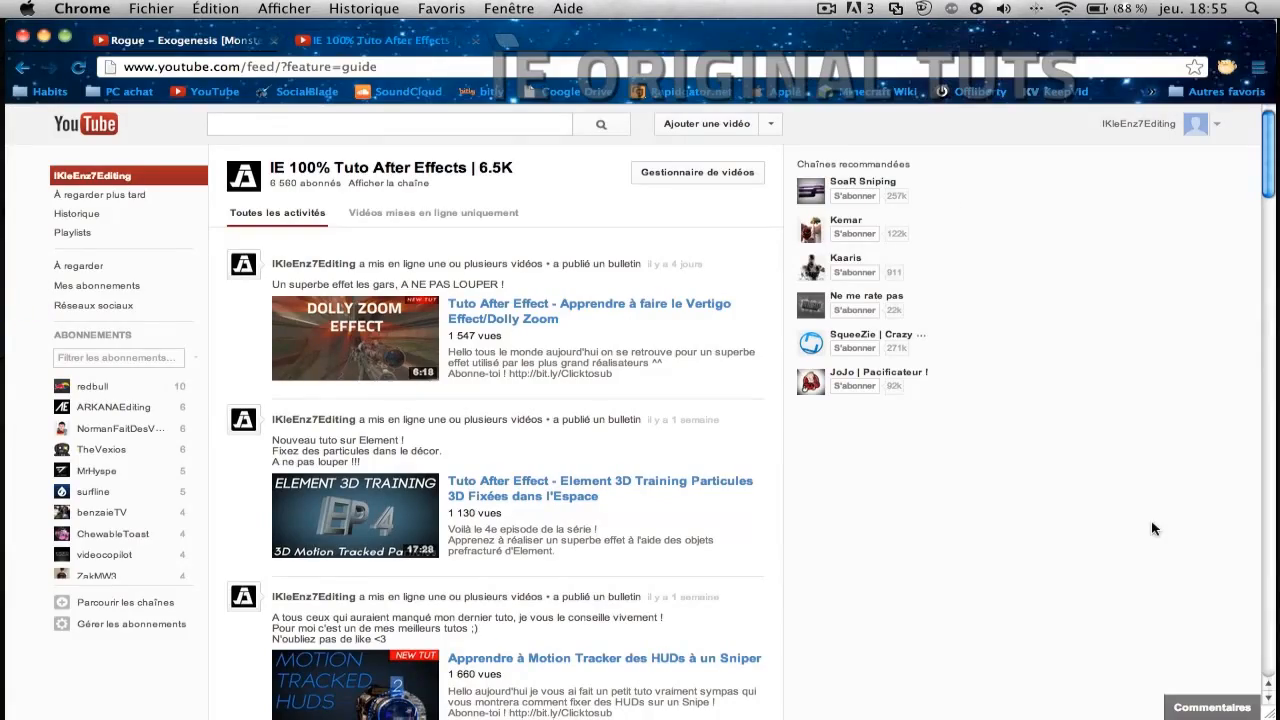
{"action": "key", "text": "super+Tab"}
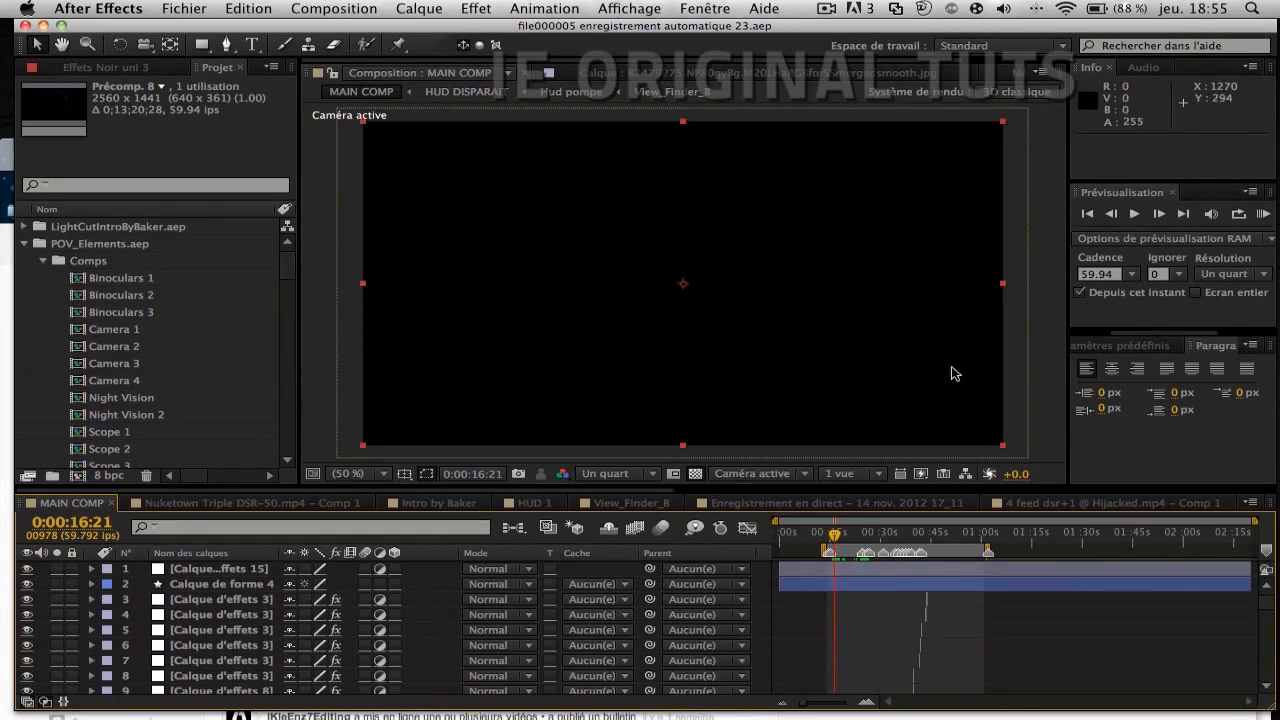
{"action": "left_click", "coordinate": [1262, 215]}
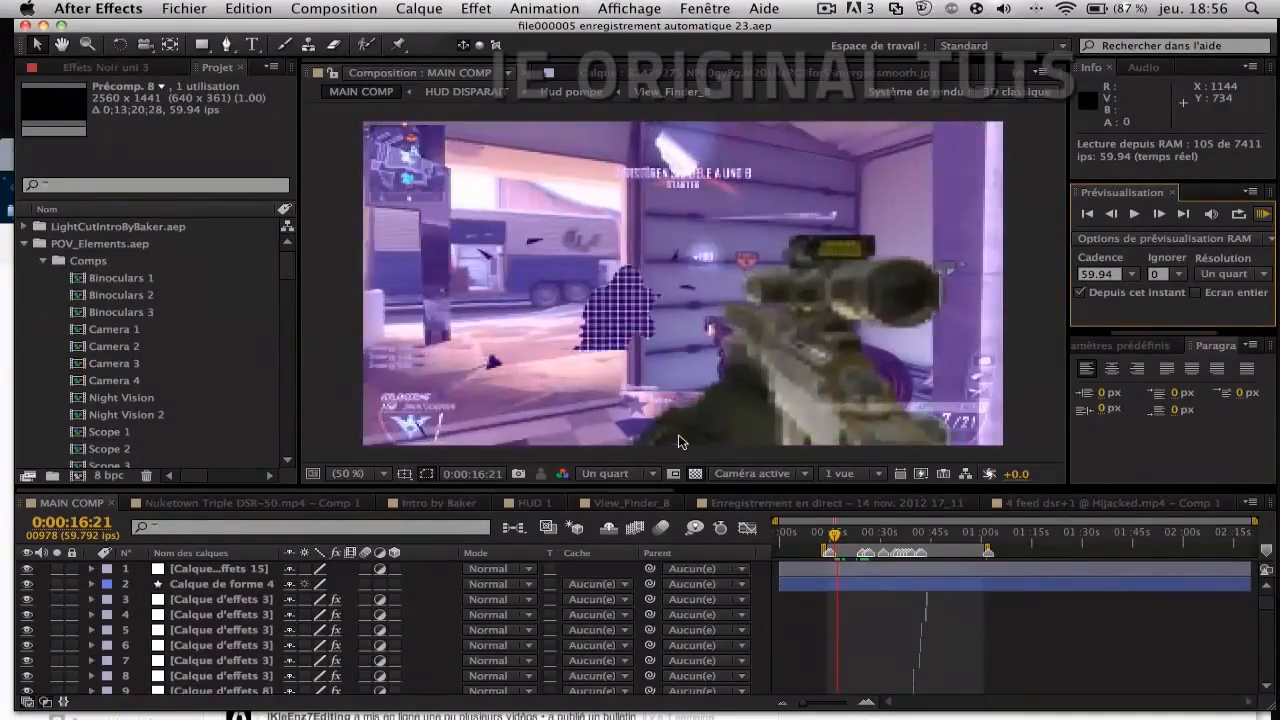
{"action": "key", "text": "space"}
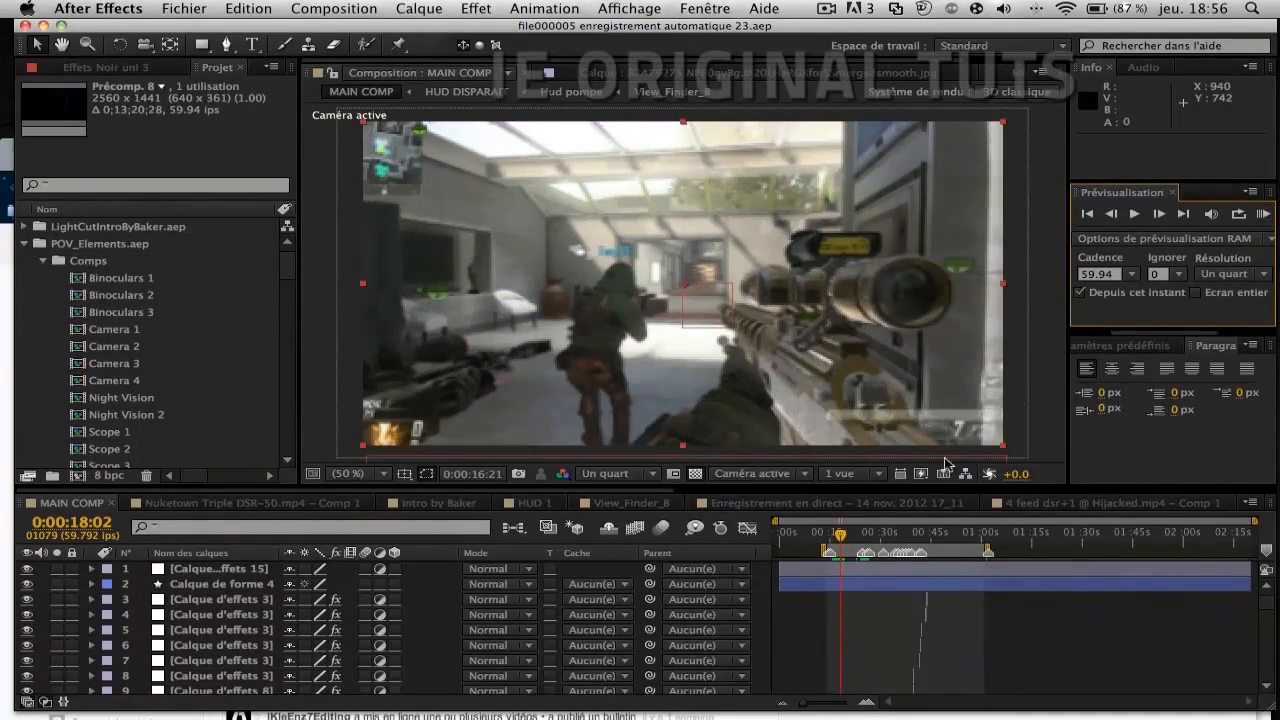
Step: Play a RAM preview of MAIN COMP from 0:00:24:05 to watch the second masking transition
{"action": "left_click_drag", "start_coordinate": [862, 533], "coordinate": [862, 533]}
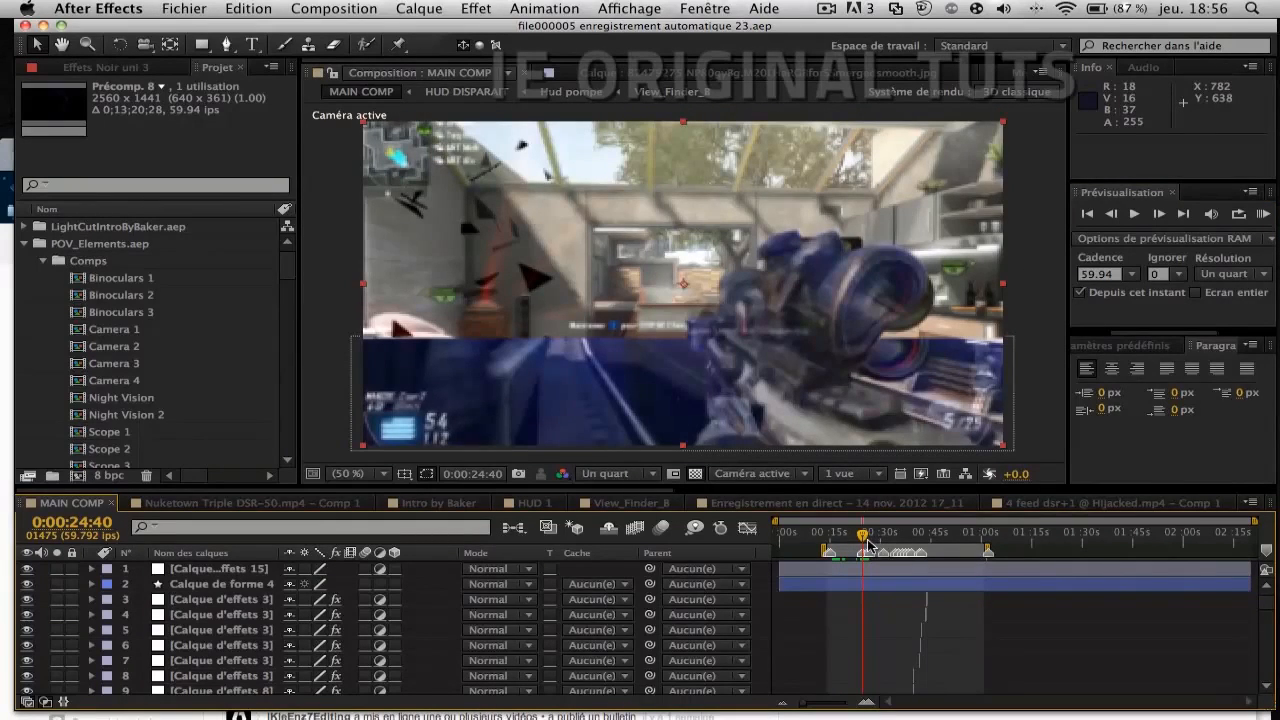
{"action": "left_click_drag", "start_coordinate": [866, 545], "coordinate": [860, 540]}
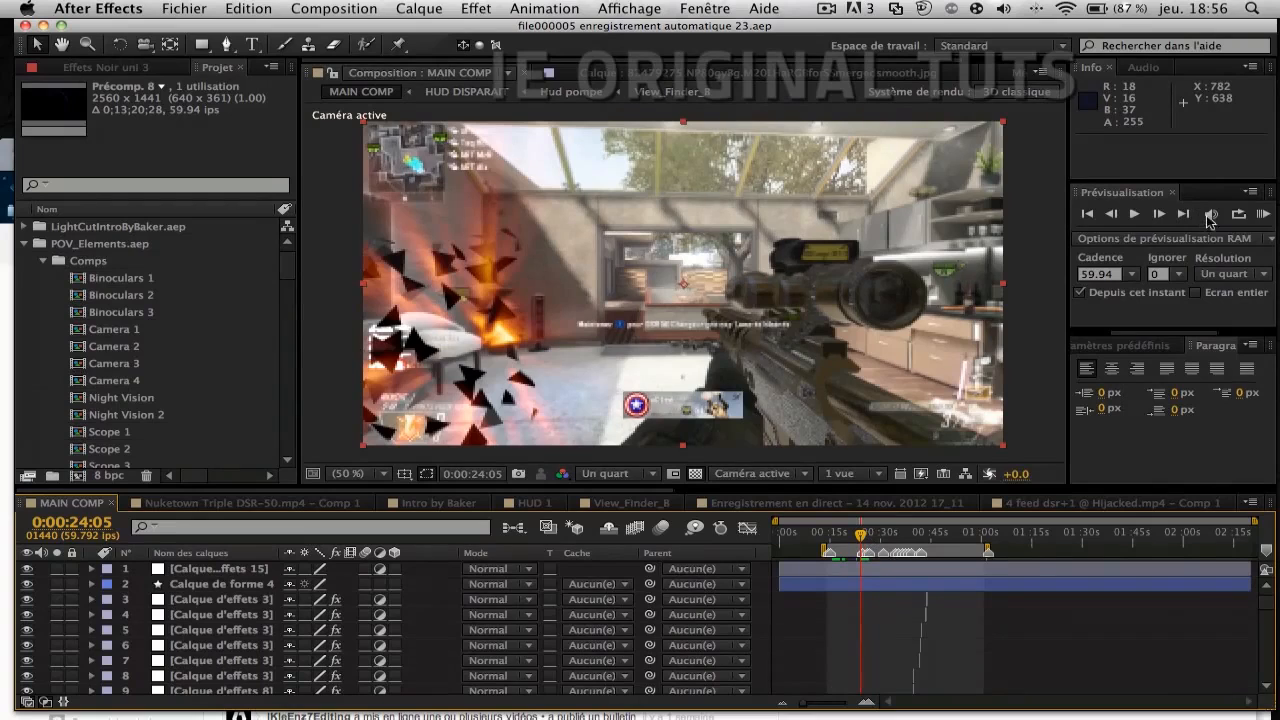
{"action": "left_click", "coordinate": [1265, 216]}
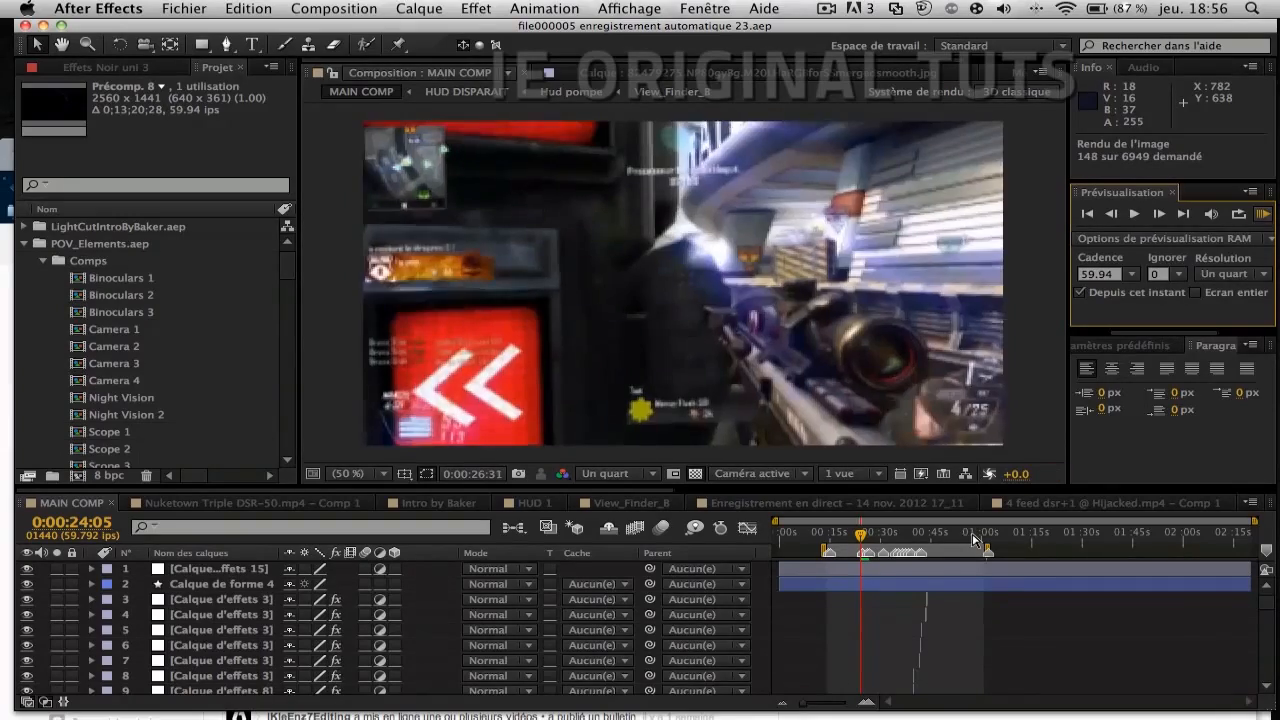
{"action": "key", "text": "space"}
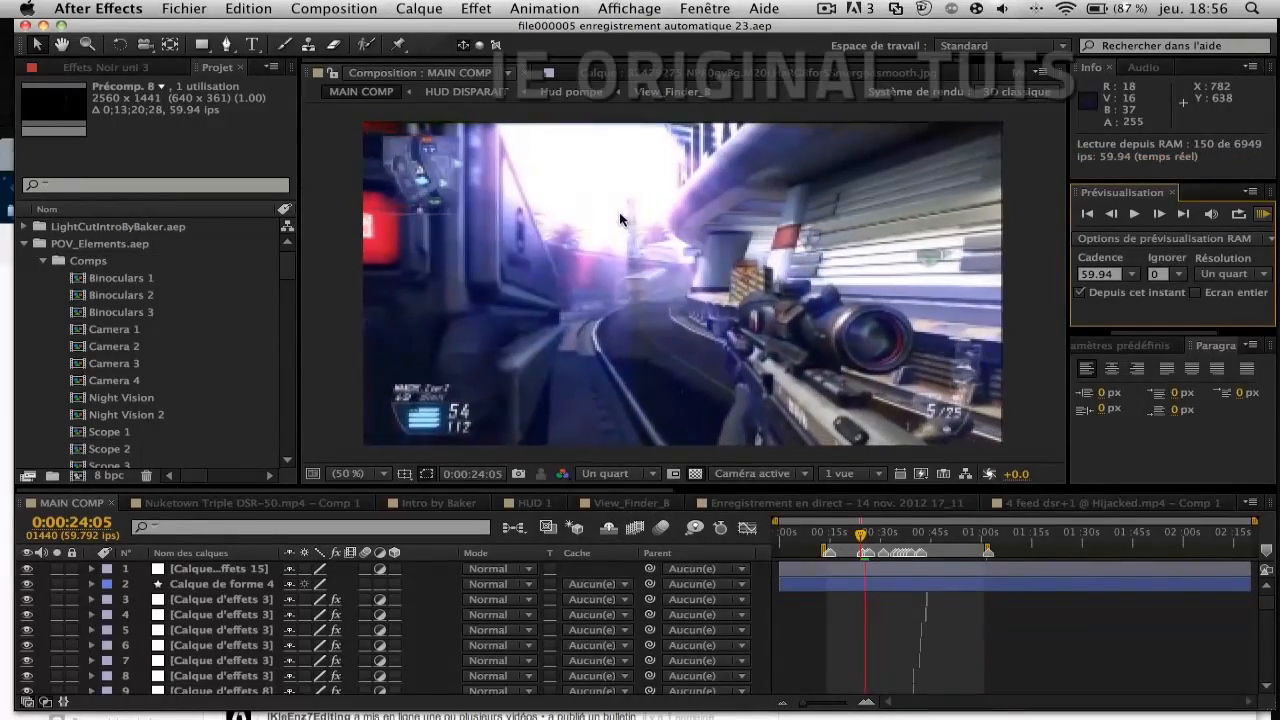
{"action": "key", "text": "space"}
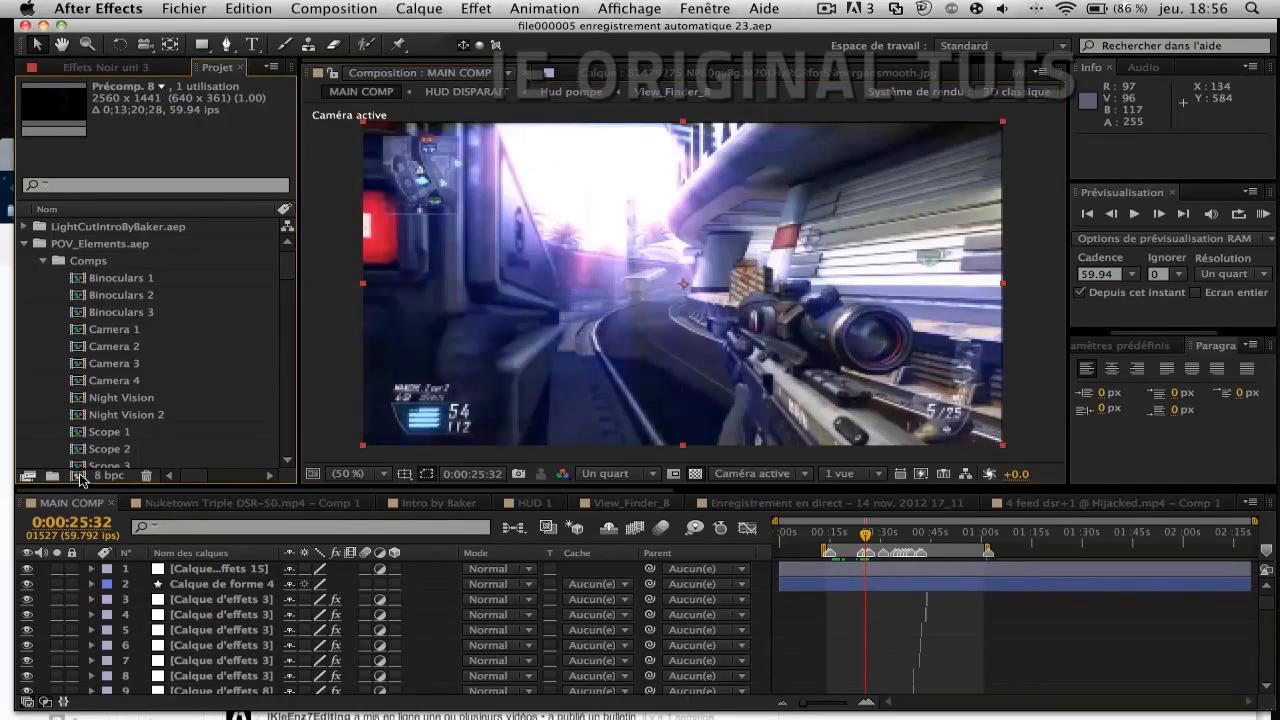
Step: Create a new composition named tuto
{"action": "left_click", "coordinate": [79, 477]}
{"action": "type", "text": "tuto"}
{"action": "key", "text": "Return"}
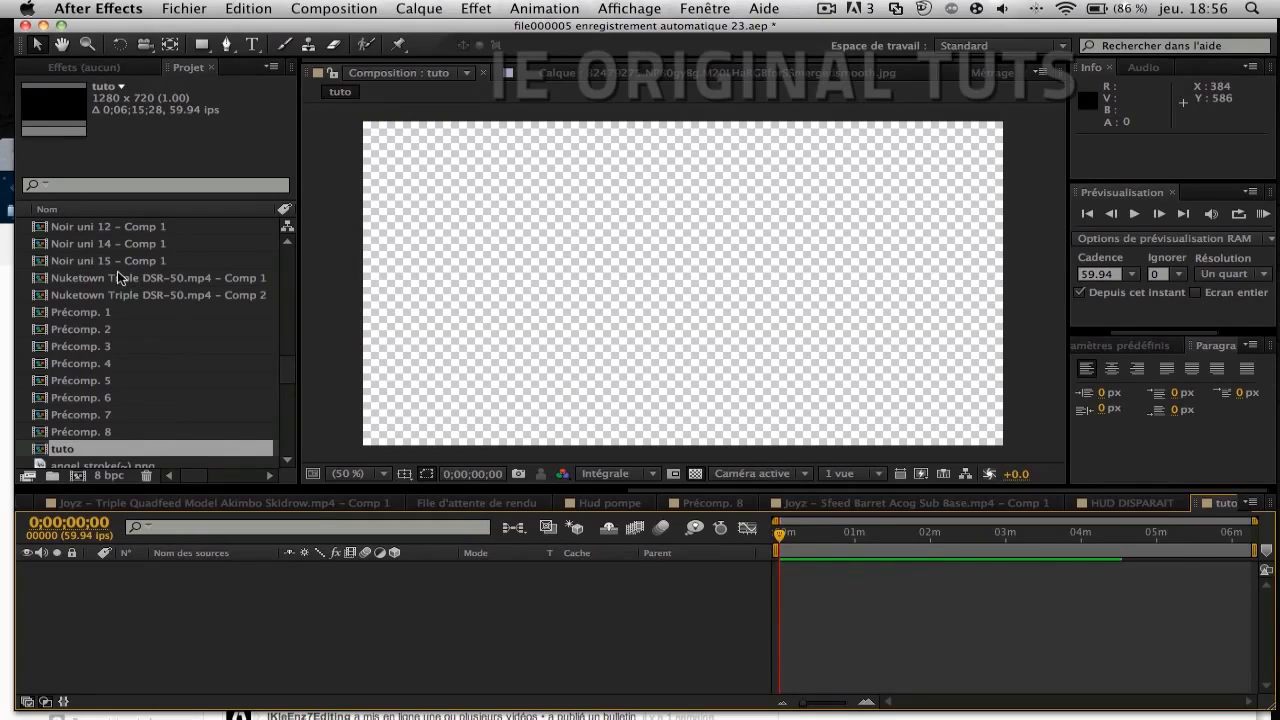
Step: Collapse the POV_Elements.aep folder and bring the project's gameplay video clips into view
{"action": "scroll", "coordinate": [162, 326], "scroll_direction": "up", "scroll_amount": 10}
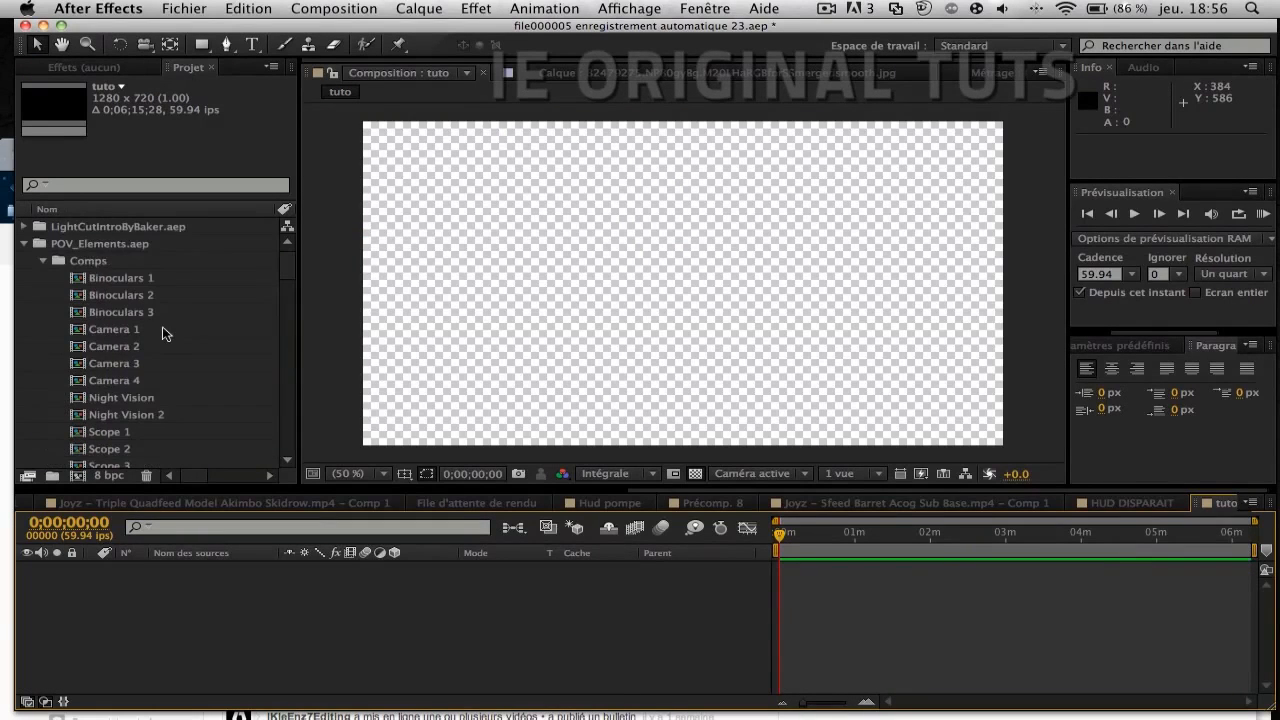
{"action": "left_click", "coordinate": [25, 244]}
{"action": "scroll", "coordinate": [31, 273], "scroll_direction": "down", "scroll_amount": 15}
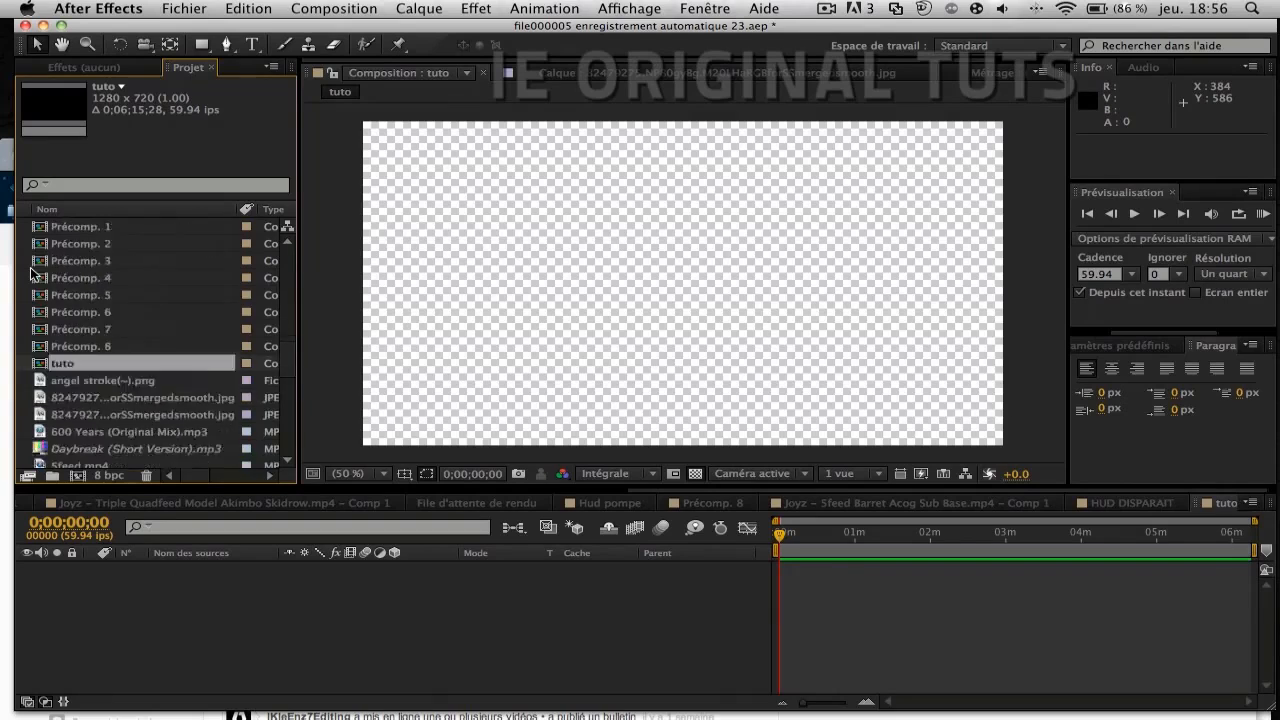
{"action": "scroll", "coordinate": [31, 273], "scroll_direction": "up", "scroll_amount": 1}
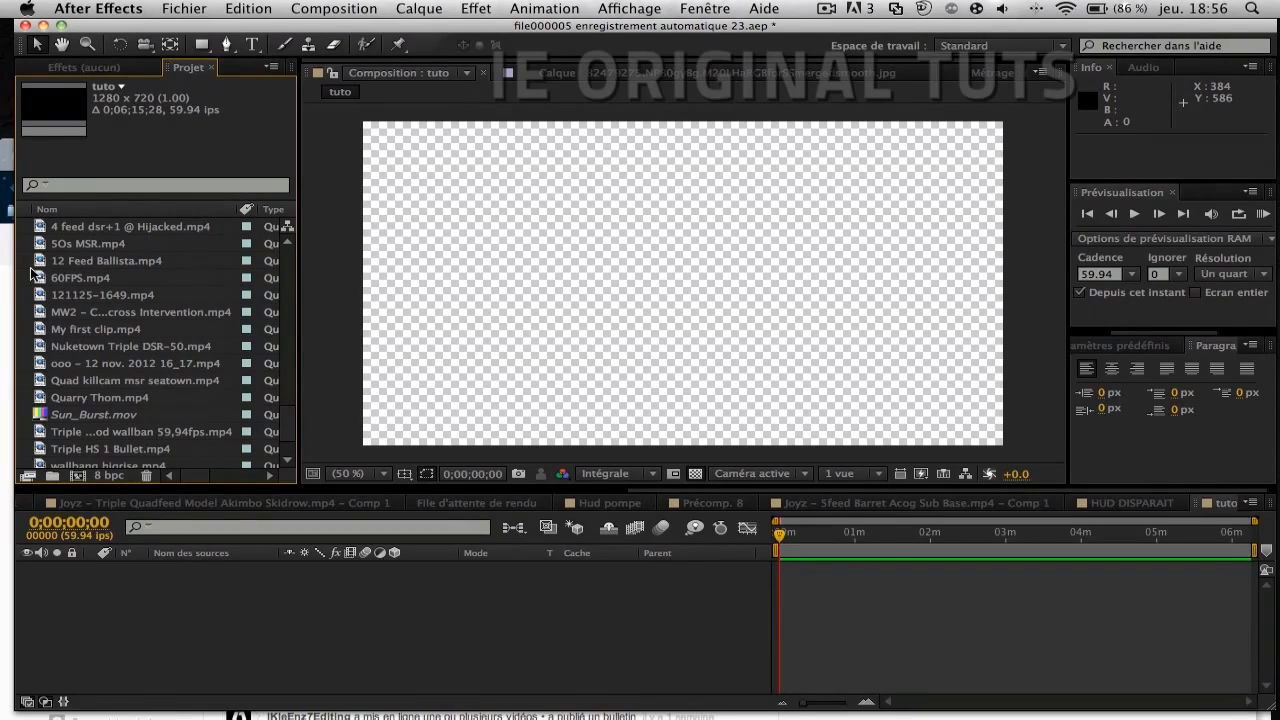
{"action": "scroll", "coordinate": [107, 384], "scroll_direction": "down", "scroll_amount": 3}
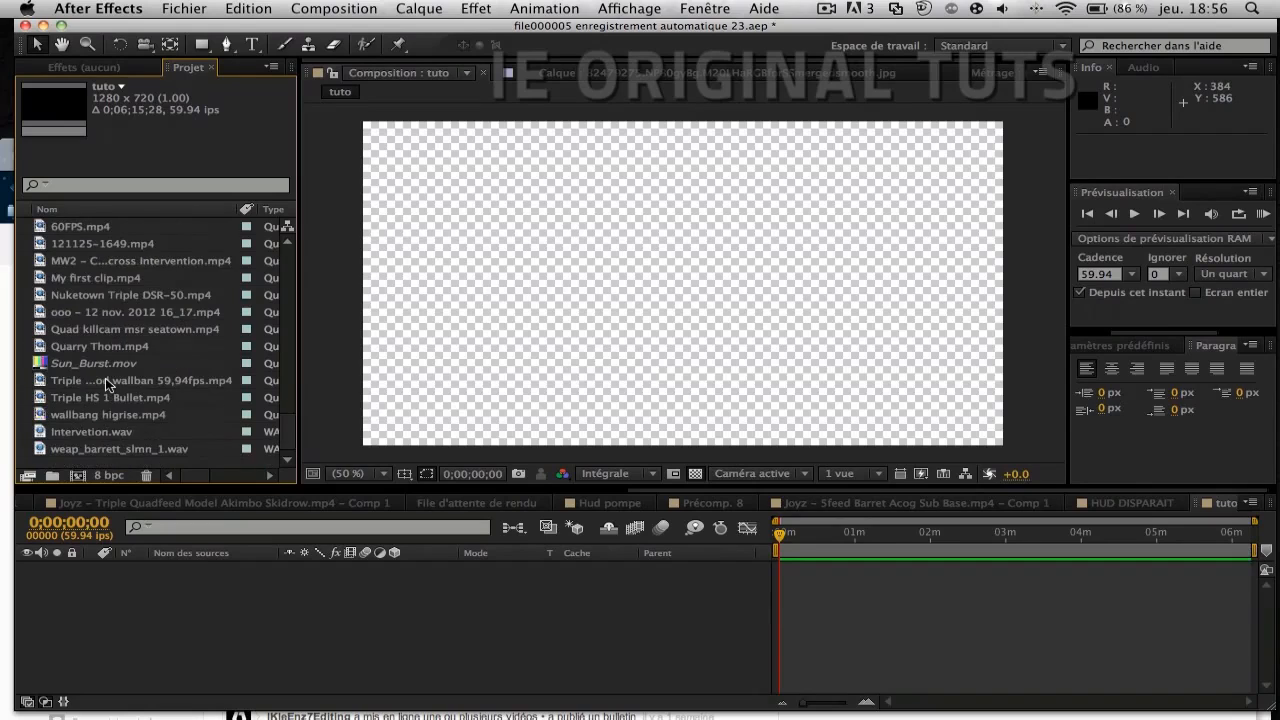
Step: Examine the previews and details of the project's gameplay clips to choose footage for the first layer
{"action": "left_click", "coordinate": [107, 431]}
{"action": "left_click", "coordinate": [107, 414]}
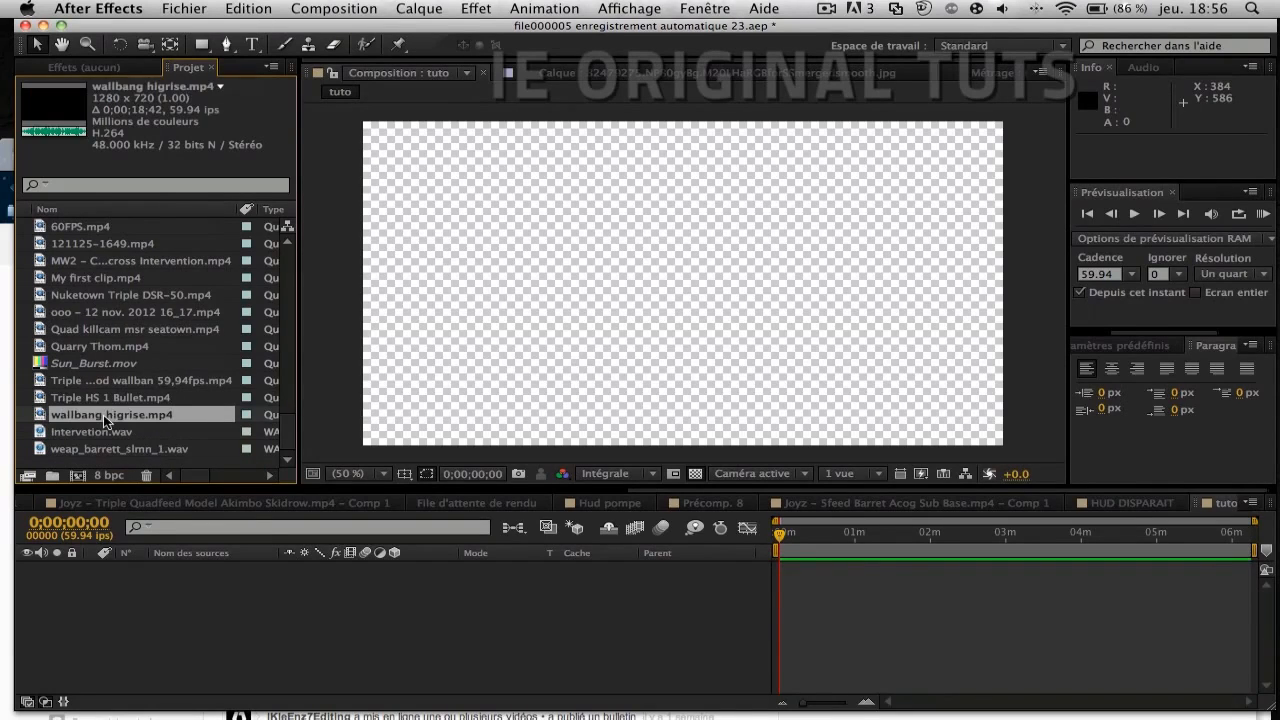
{"action": "left_click", "coordinate": [117, 398]}
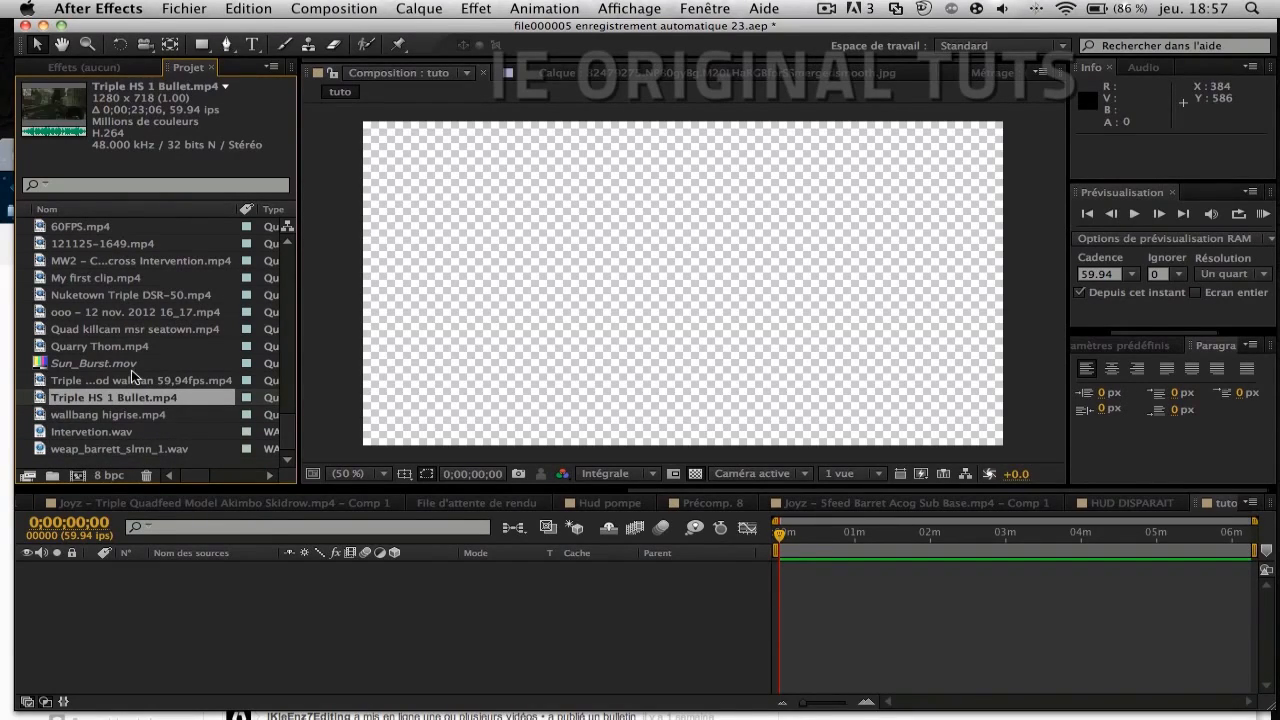
{"action": "left_click", "coordinate": [130, 378]}
{"action": "left_click", "coordinate": [119, 332]}
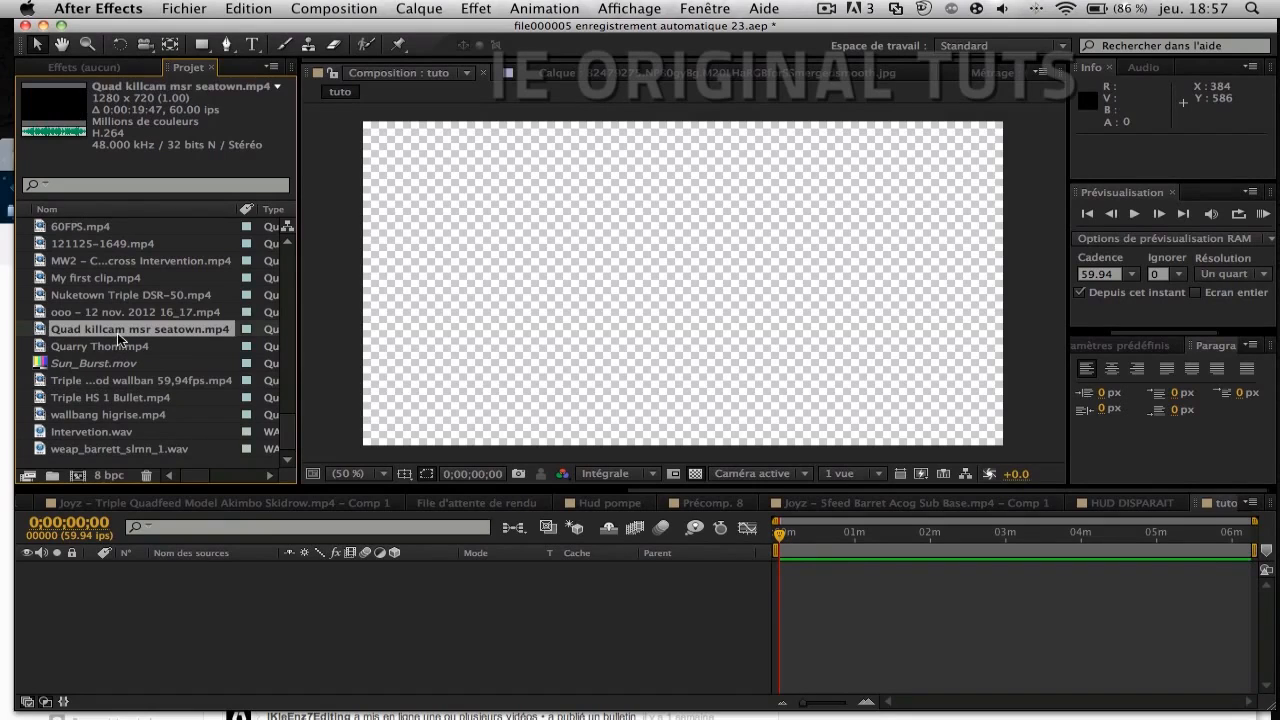
{"action": "left_click", "coordinate": [120, 347]}
{"action": "left_click", "coordinate": [126, 314]}
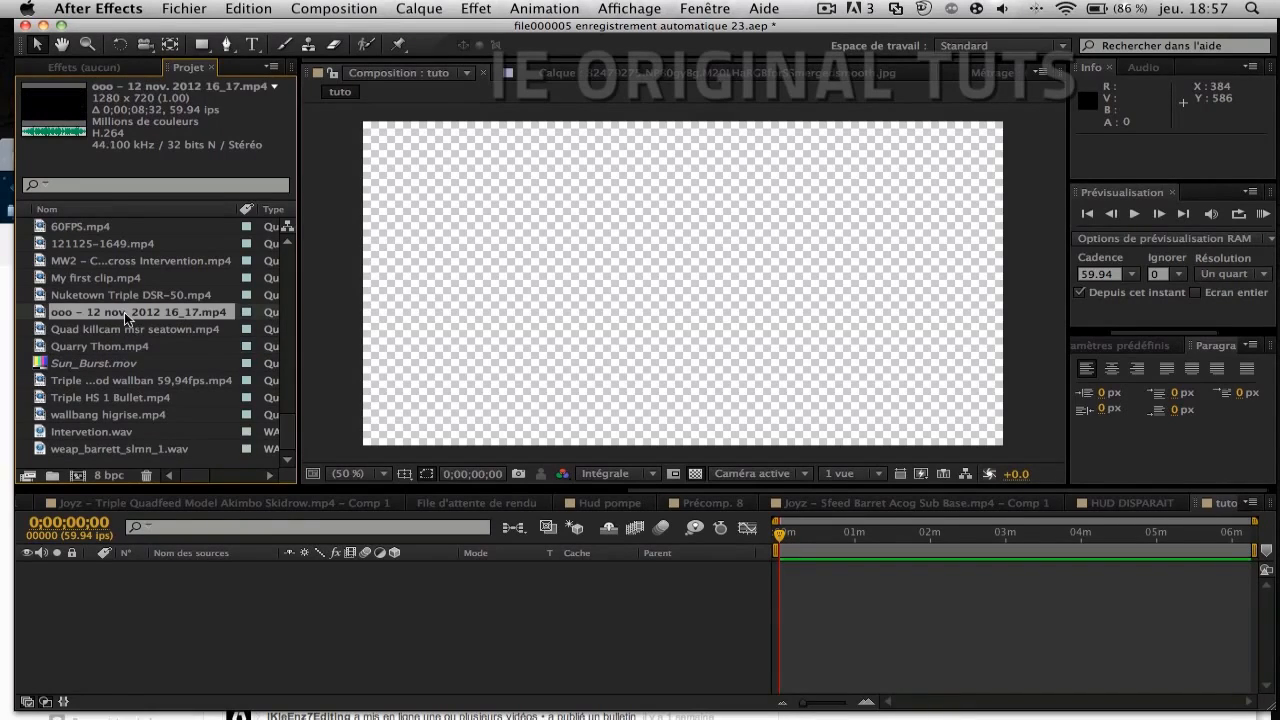
{"action": "left_click", "coordinate": [123, 296]}
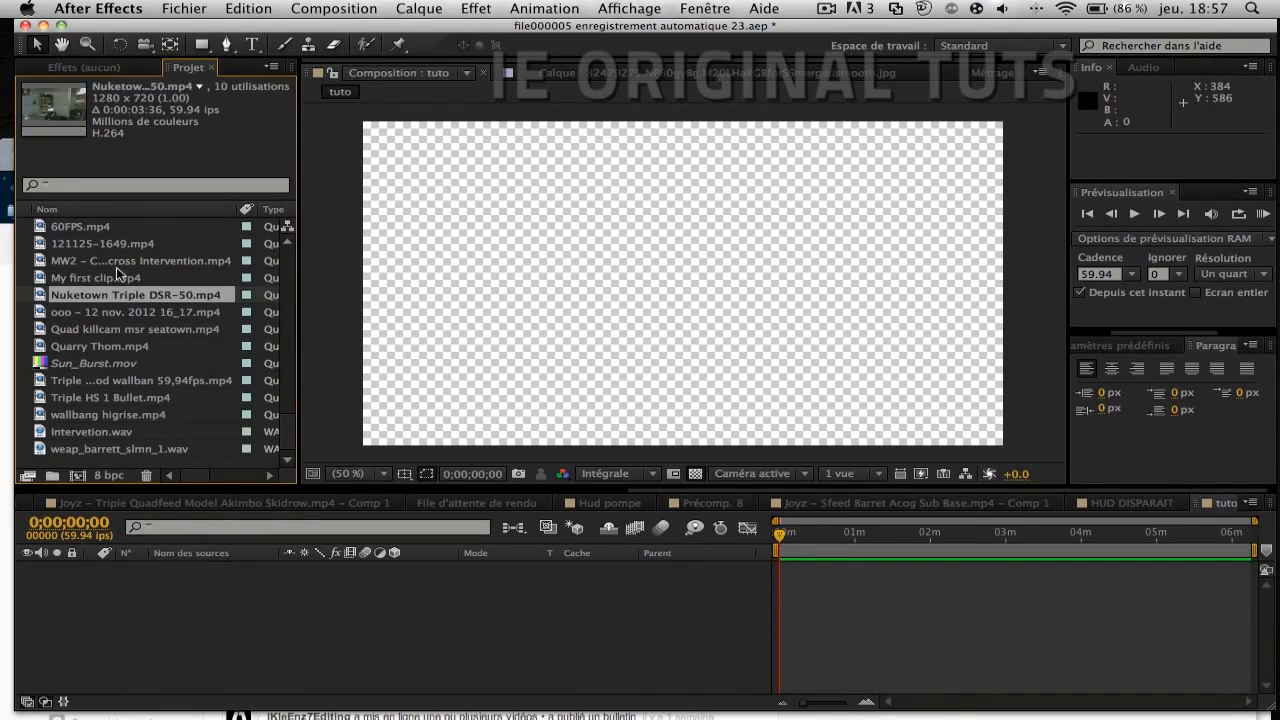
{"action": "left_click", "coordinate": [117, 279]}
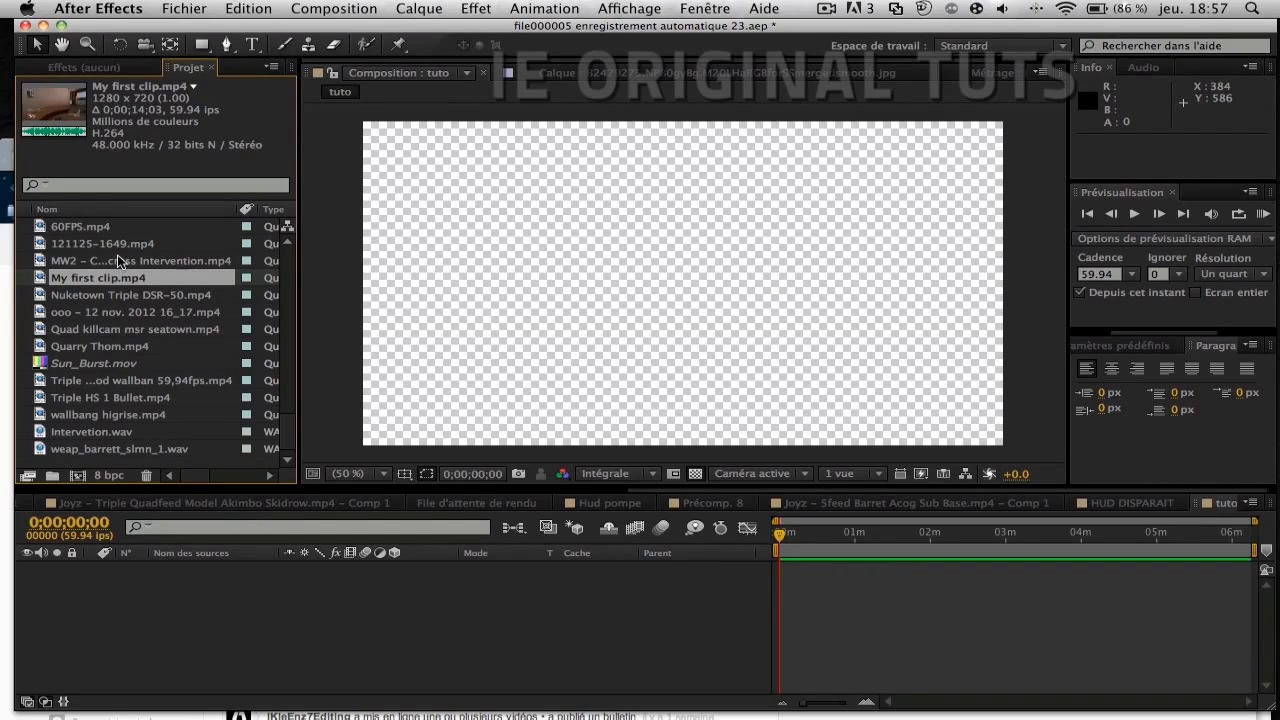
{"action": "left_click", "coordinate": [117, 261]}
{"action": "left_click", "coordinate": [117, 245]}
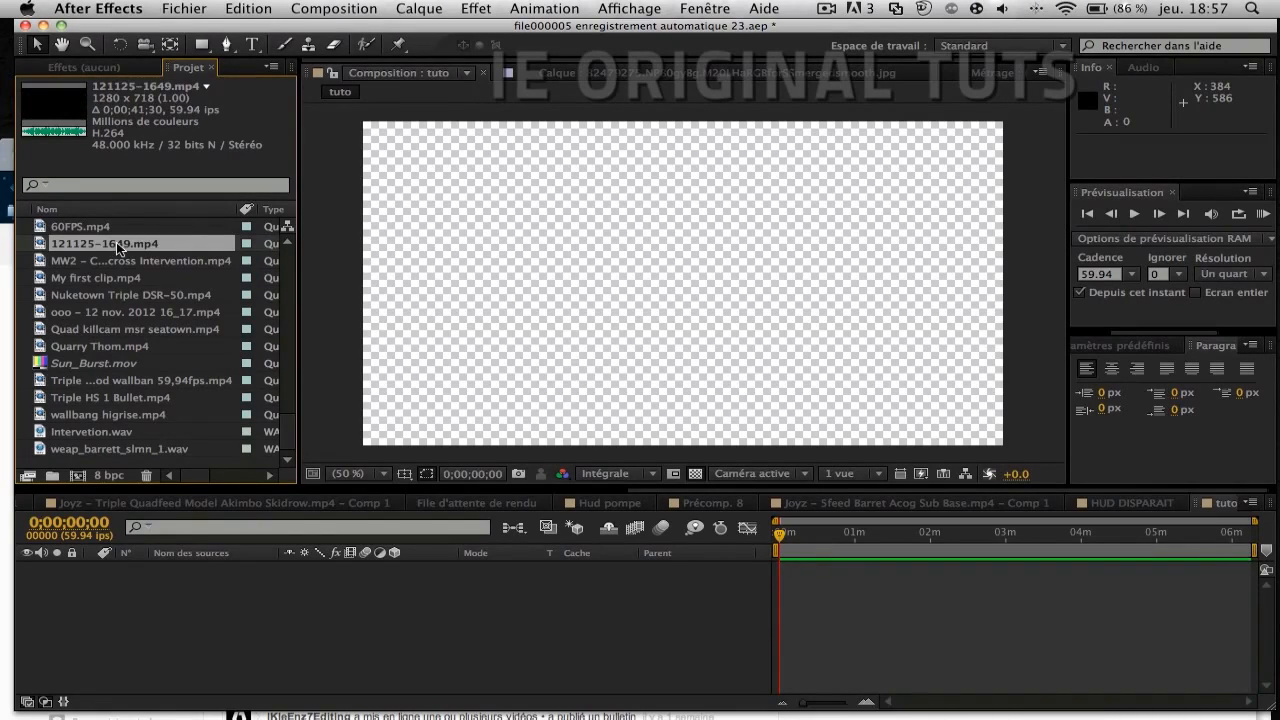
Step: Add the clip Nuketown Triple DSR-50.mp4 to the tuto composition as a layer
{"action": "left_click", "coordinate": [117, 278]}
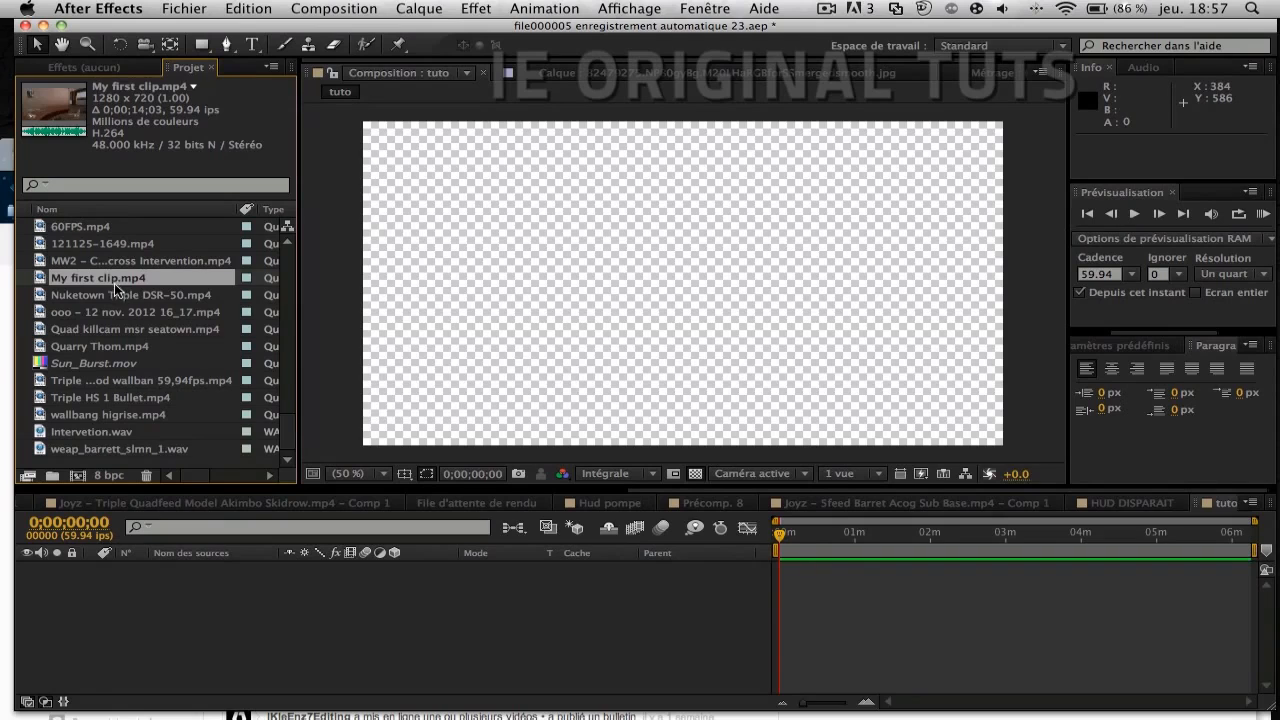
{"action": "left_click", "coordinate": [117, 296]}
{"action": "left_click_drag", "start_coordinate": [137, 422], "coordinate": [163, 594]}
Step: Examine the previews of the other gameplay clips to choose a second one for the transition
{"action": "left_click", "coordinate": [105, 289]}
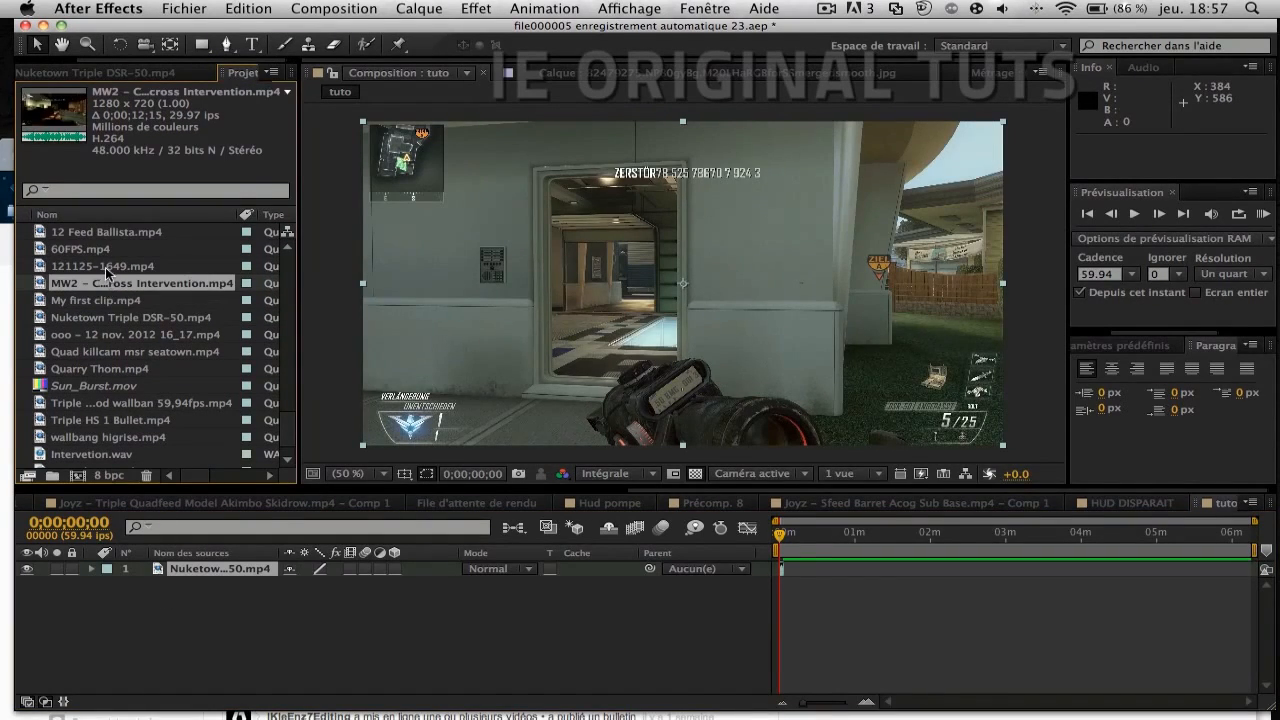
{"action": "left_click", "coordinate": [107, 268]}
{"action": "left_click", "coordinate": [103, 249]}
{"action": "scroll", "coordinate": [101, 250], "scroll_direction": "up", "scroll_amount": 2}
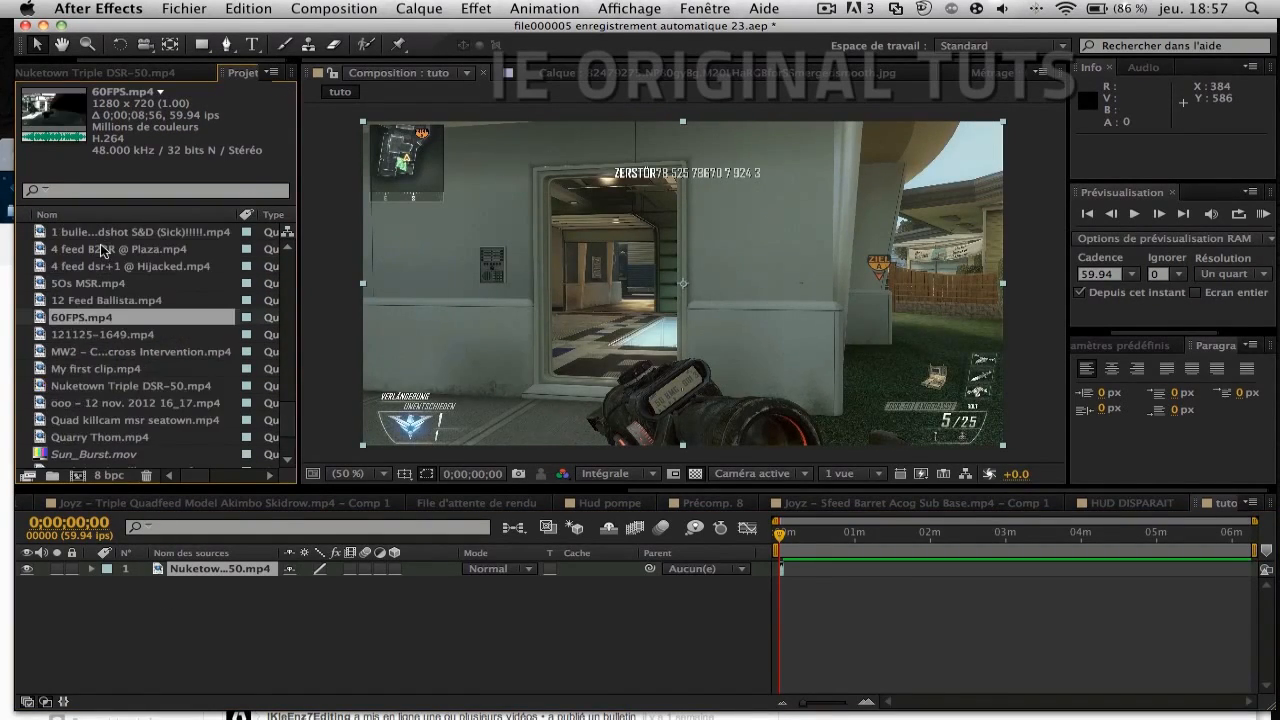
{"action": "left_click", "coordinate": [101, 301]}
{"action": "left_click", "coordinate": [99, 284]}
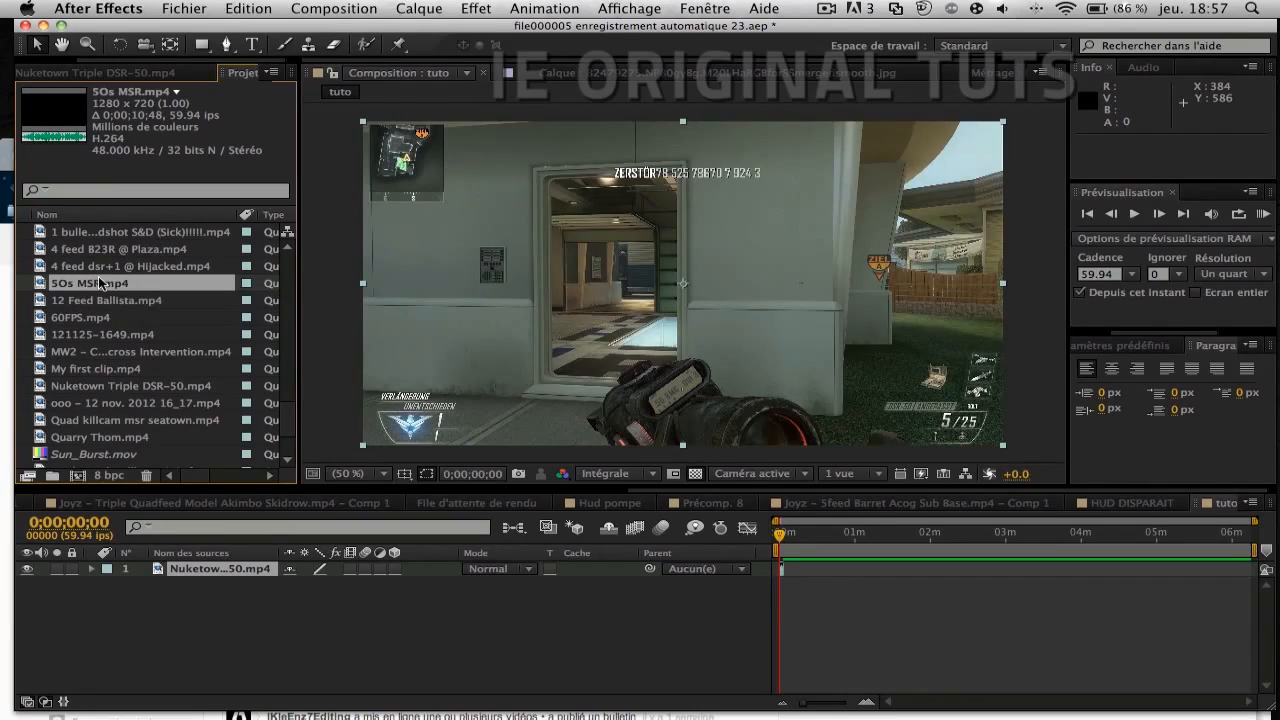
{"action": "left_click", "coordinate": [96, 252]}
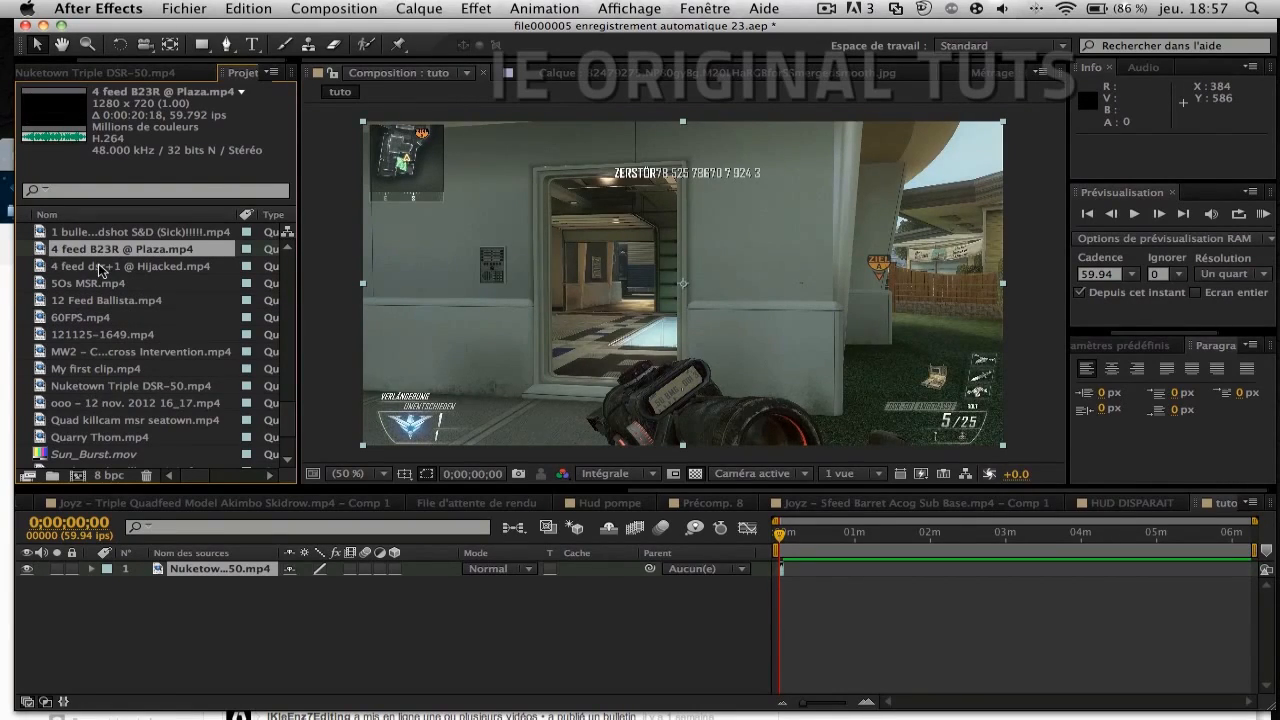
{"action": "left_click", "coordinate": [101, 267]}
{"action": "scroll", "coordinate": [100, 268], "scroll_direction": "up", "scroll_amount": 3}
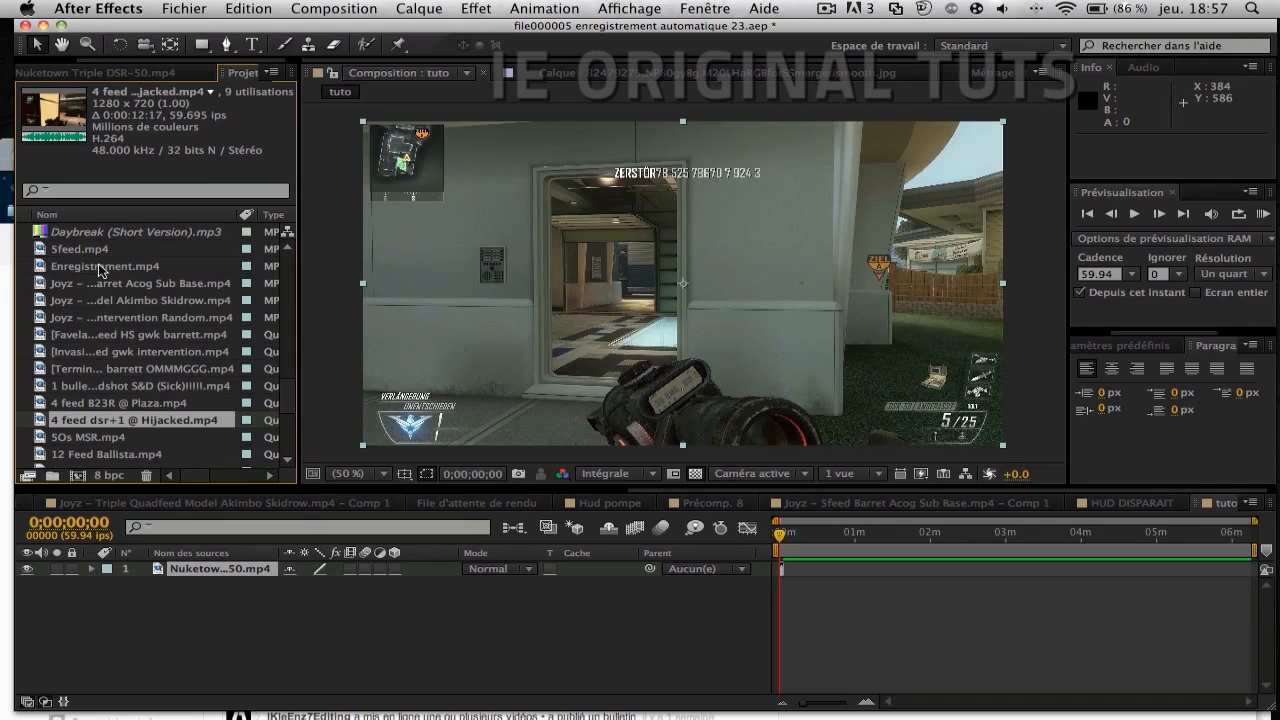
{"action": "left_click", "coordinate": [98, 403]}
{"action": "left_click", "coordinate": [100, 389]}
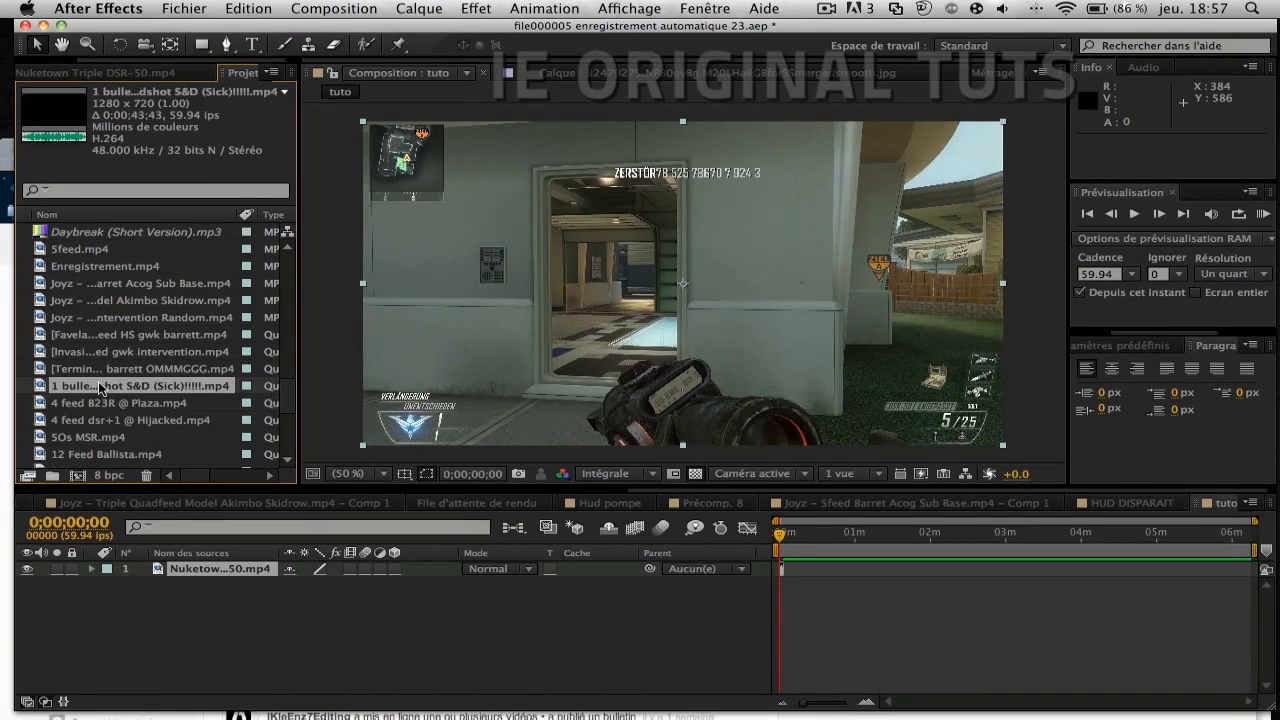
{"action": "left_click", "coordinate": [101, 370]}
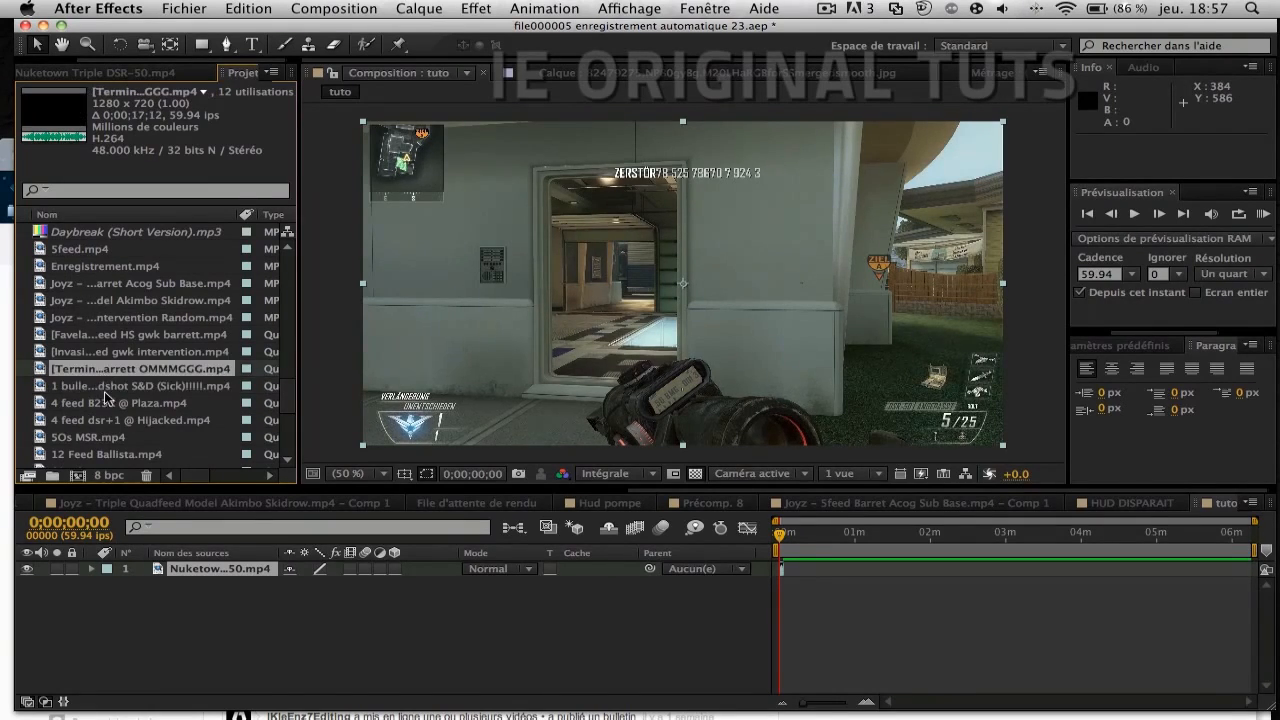
{"action": "left_click", "coordinate": [112, 420]}
Step: Add the clip 12 Feed Ballista.mp4 to the tuto composition above the Nuketown layer
{"action": "scroll", "coordinate": [112, 420], "scroll_direction": "down", "scroll_amount": 4}
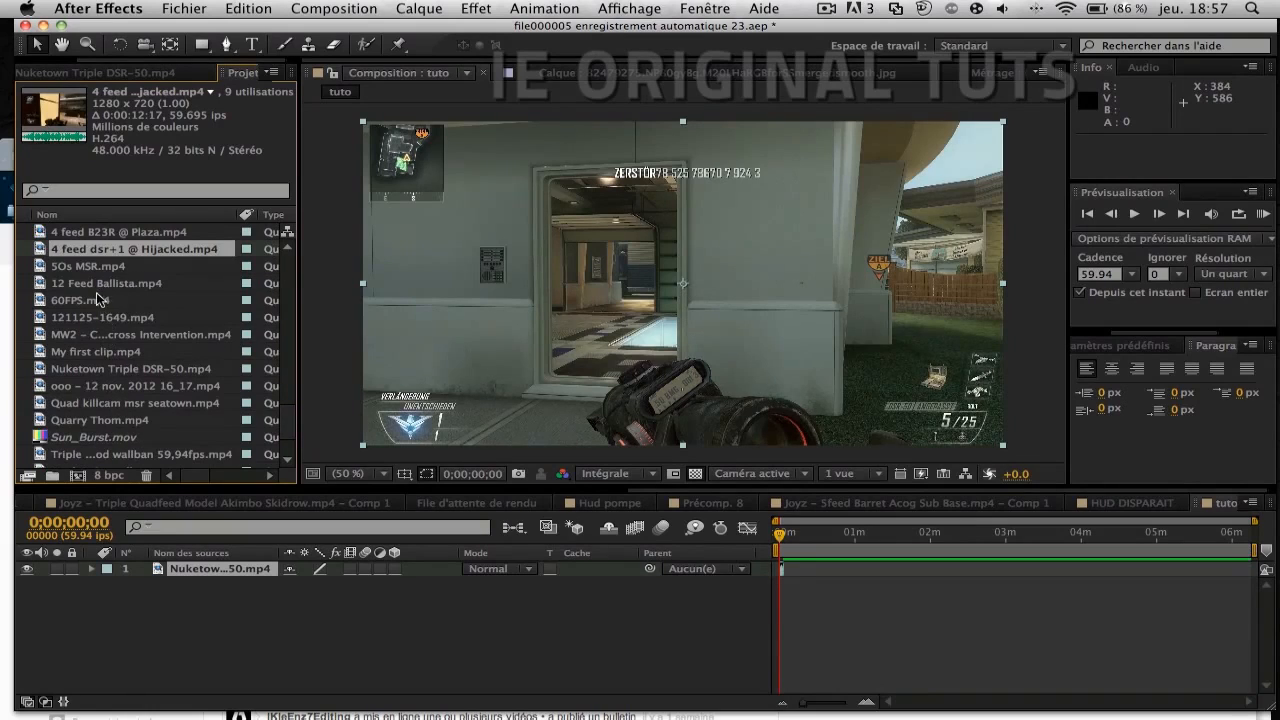
{"action": "left_click", "coordinate": [84, 285]}
{"action": "left_click_drag", "start_coordinate": [187, 497], "coordinate": [190, 566]}
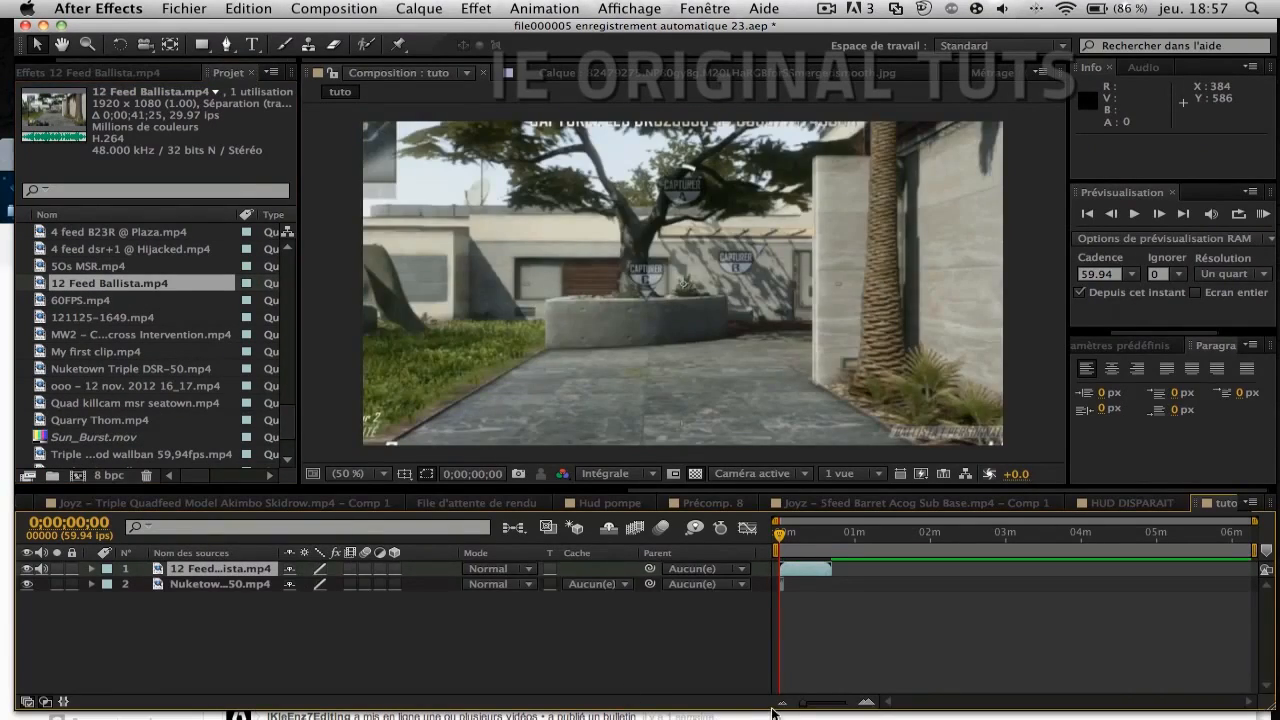
Step: Move the current time to 0;00;02;47 and shift the 12 Feed Ballista layer to start at -0;00;04;00
{"action": "left_click_drag", "start_coordinate": [806, 704], "coordinate": [838, 707]}
{"action": "left_click", "coordinate": [790, 538]}
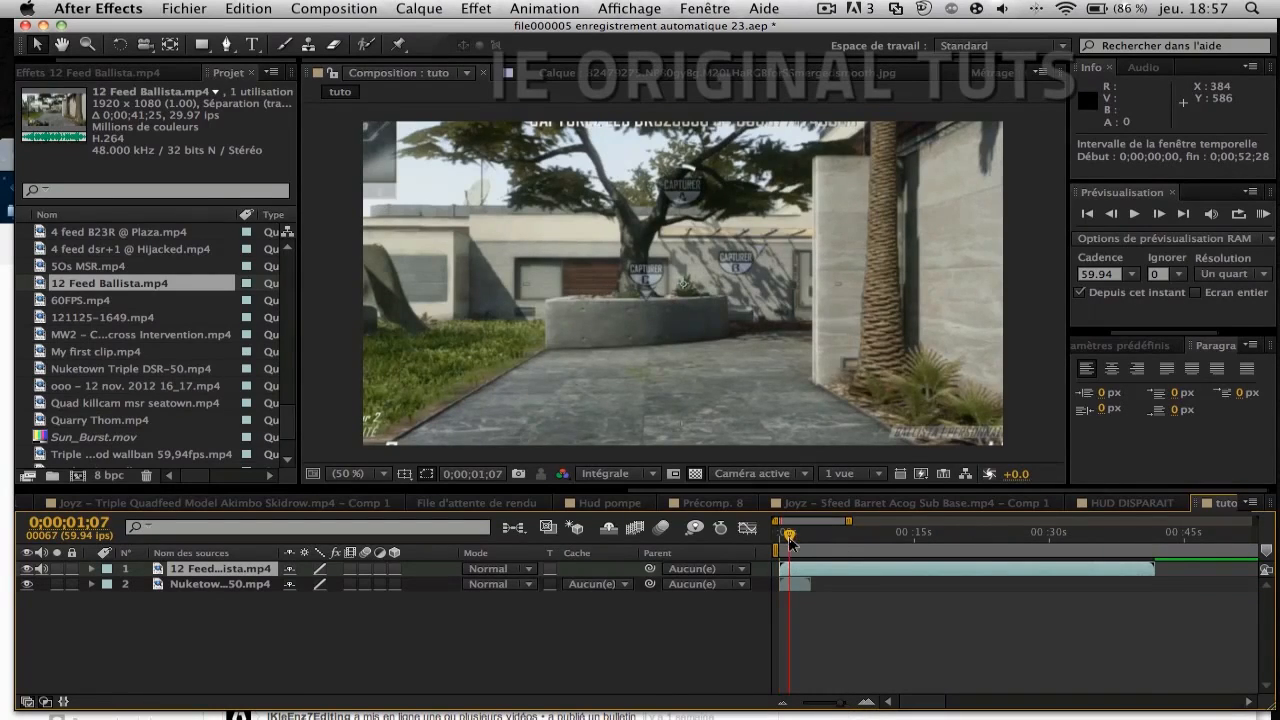
{"action": "left_click_drag", "start_coordinate": [808, 570], "coordinate": [883, 570]}
{"action": "left_click", "coordinate": [804, 536]}
{"action": "left_click_drag", "start_coordinate": [891, 568], "coordinate": [777, 574]}
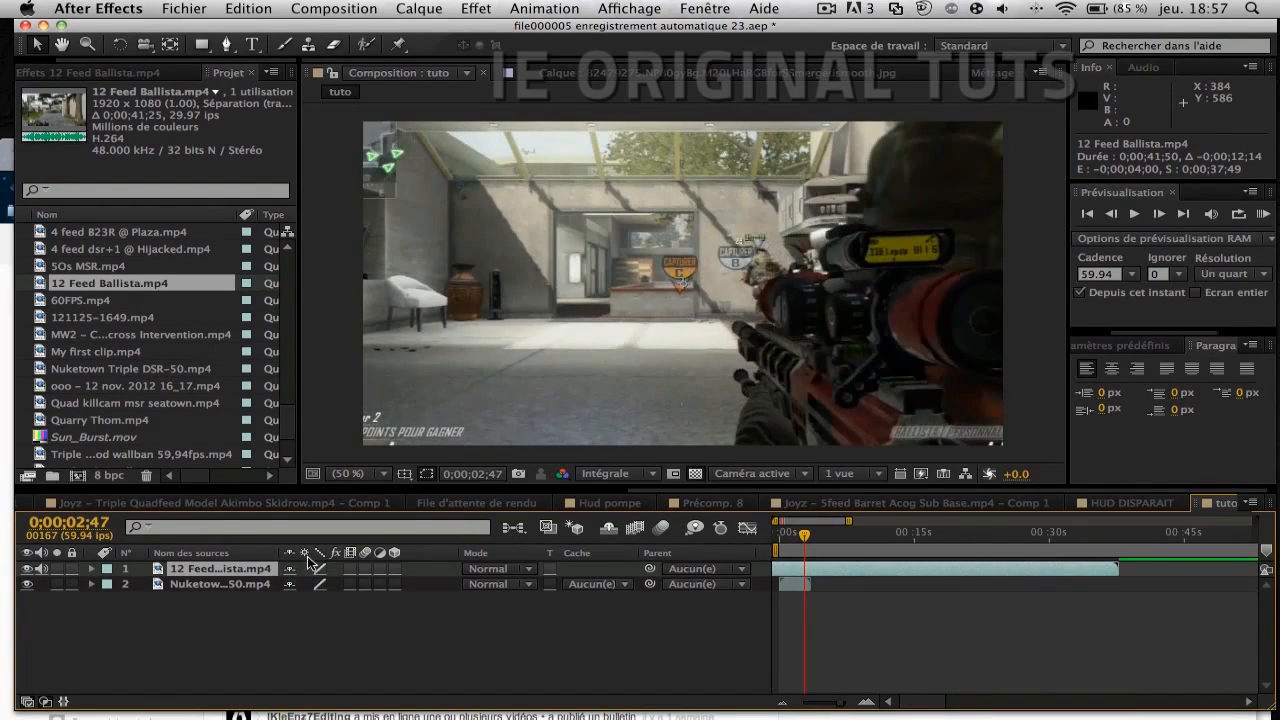
Step: Set the scale of the 12 Feed Ballista layer to 75%
{"action": "key", "text": "s"}
{"action": "left_click", "coordinate": [318, 585]}
{"action": "type", "text": "75"}
{"action": "key", "text": "Return"}
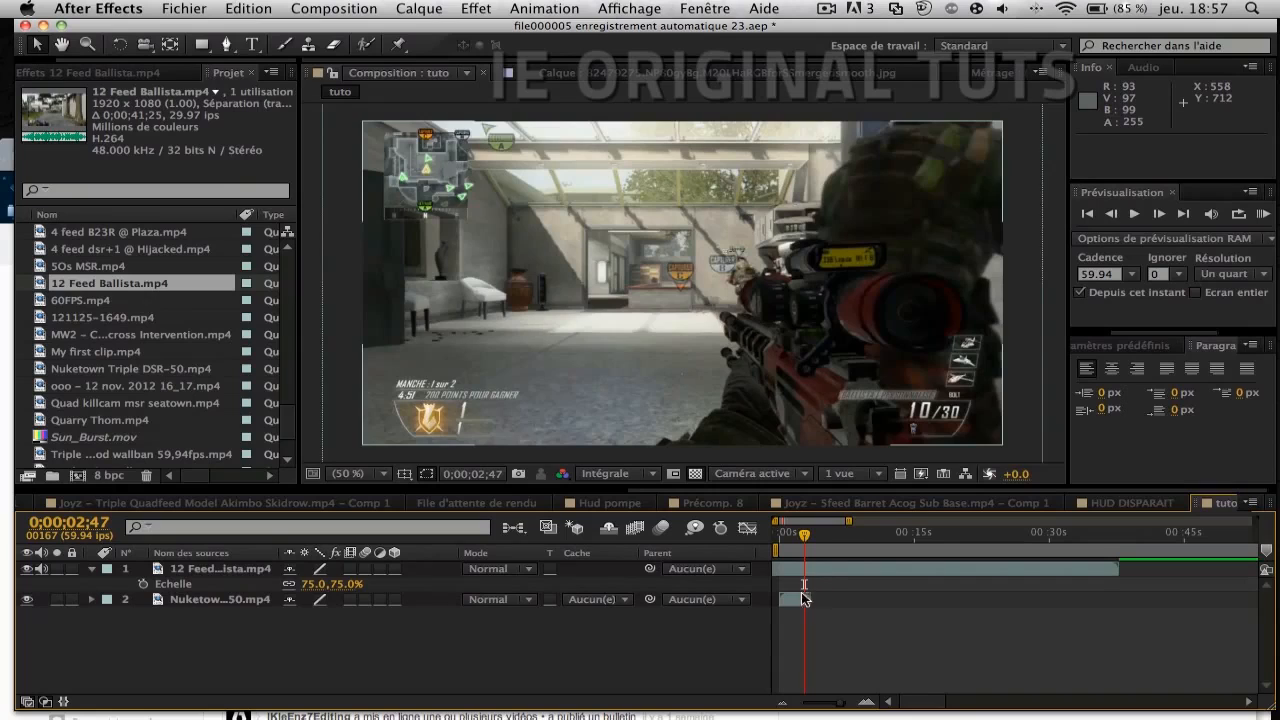
Step: Fine-tune the timing of the 12 Feed Ballista layer so that it starts at -0;00;03;38
{"action": "left_click", "coordinate": [816, 570]}
{"action": "left_click_drag", "start_coordinate": [818, 572], "coordinate": [845, 568]}
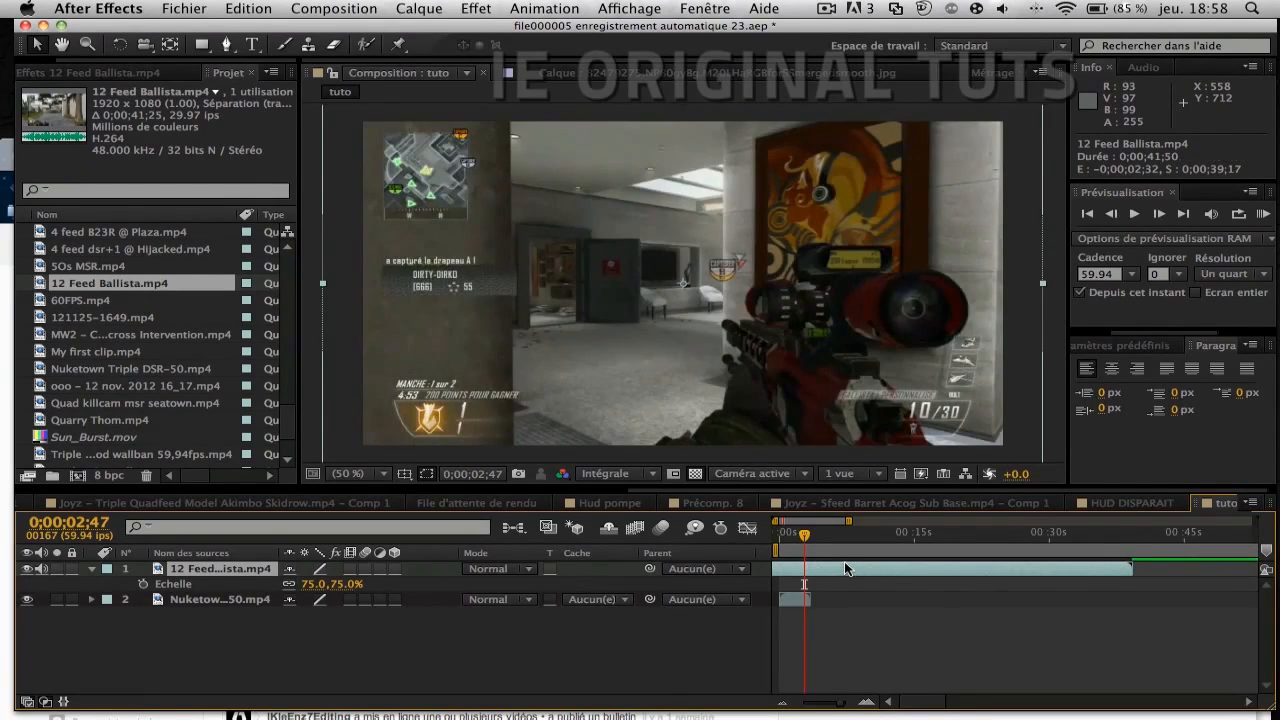
{"action": "left_click_drag", "start_coordinate": [845, 561], "coordinate": [841, 564]}
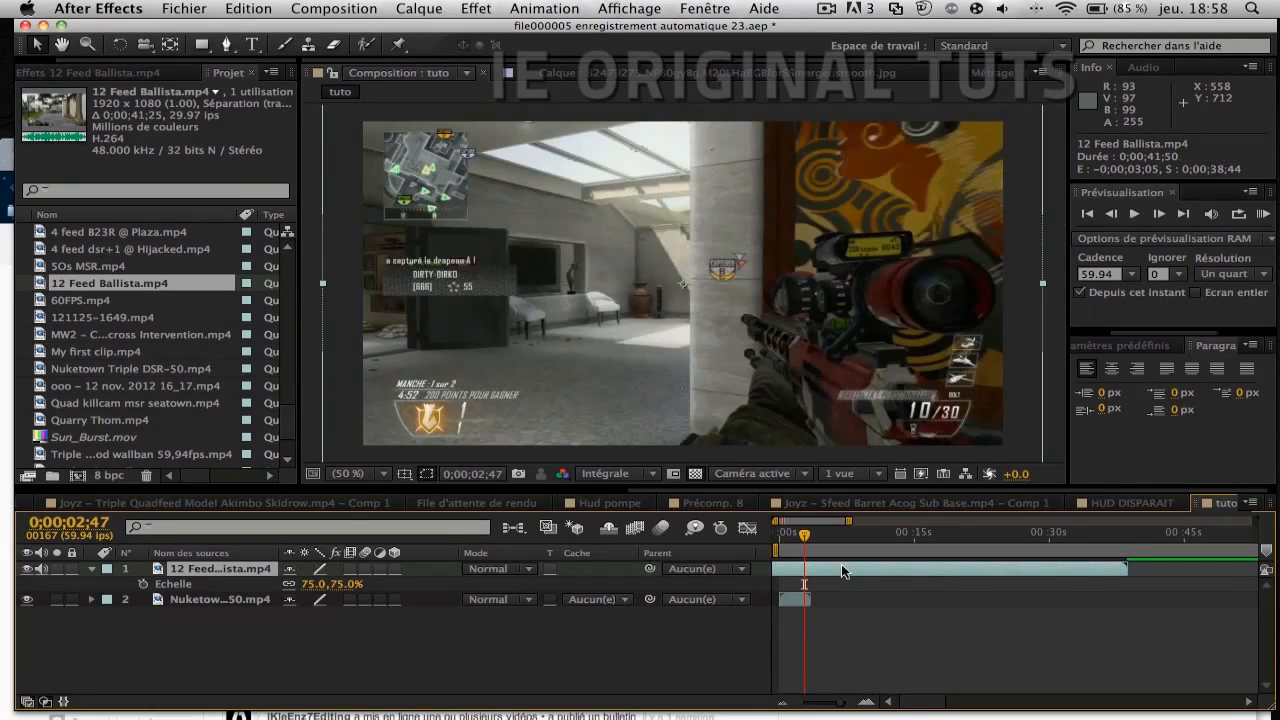
{"action": "left_click_drag", "start_coordinate": [838, 568], "coordinate": [835, 575]}
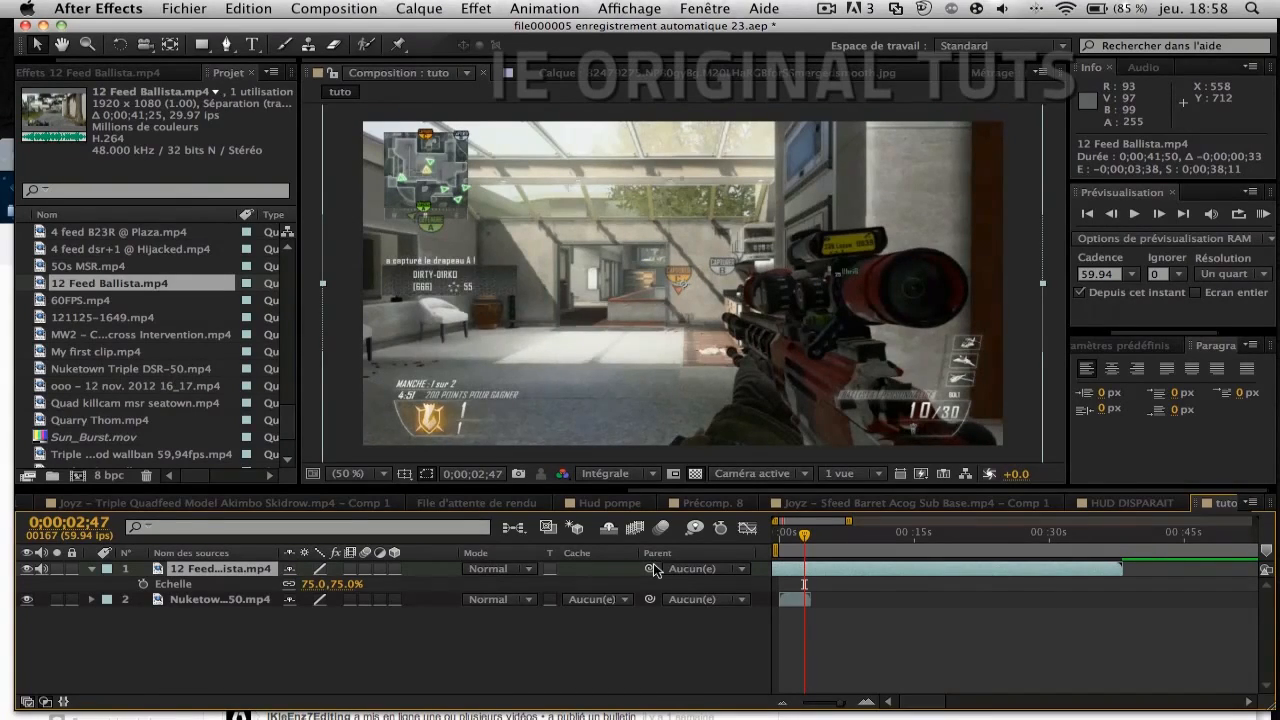
Step: Split the 12 Feed Ballista layer at 0;00;02;47 and freeze the frame of the second part
{"action": "left_click", "coordinate": [226, 44]}
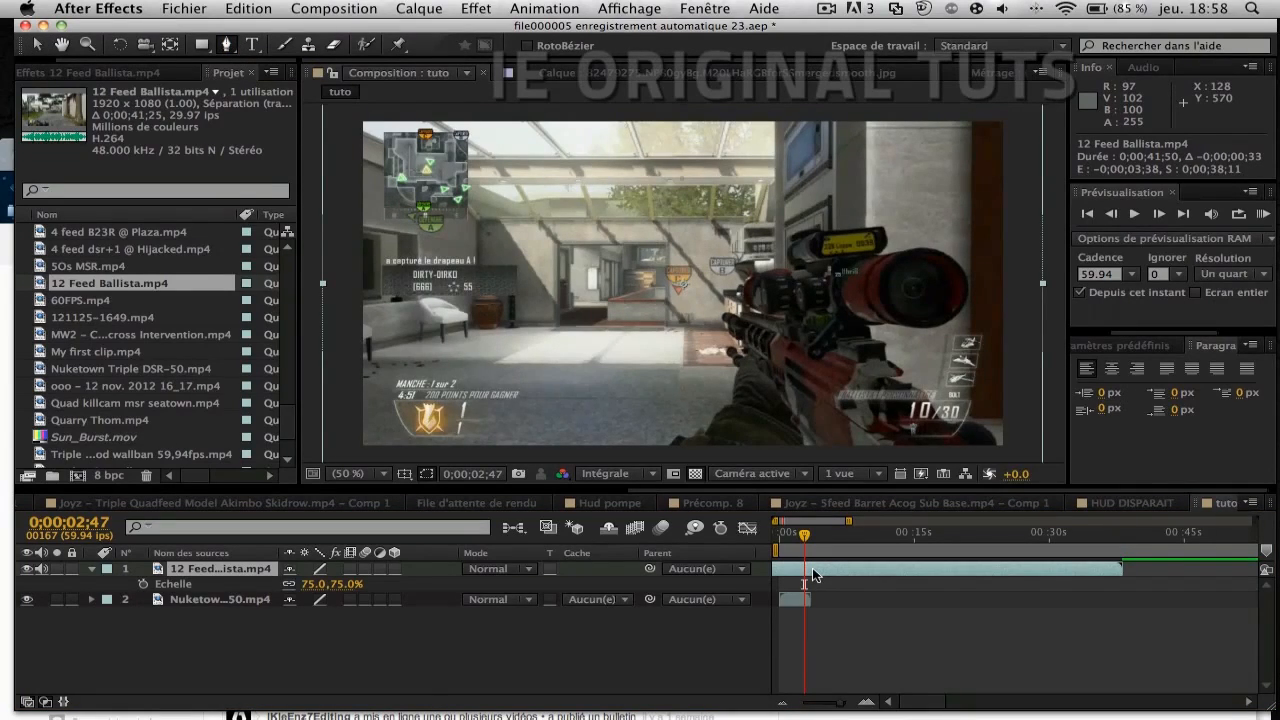
{"action": "key", "text": "super+d"}
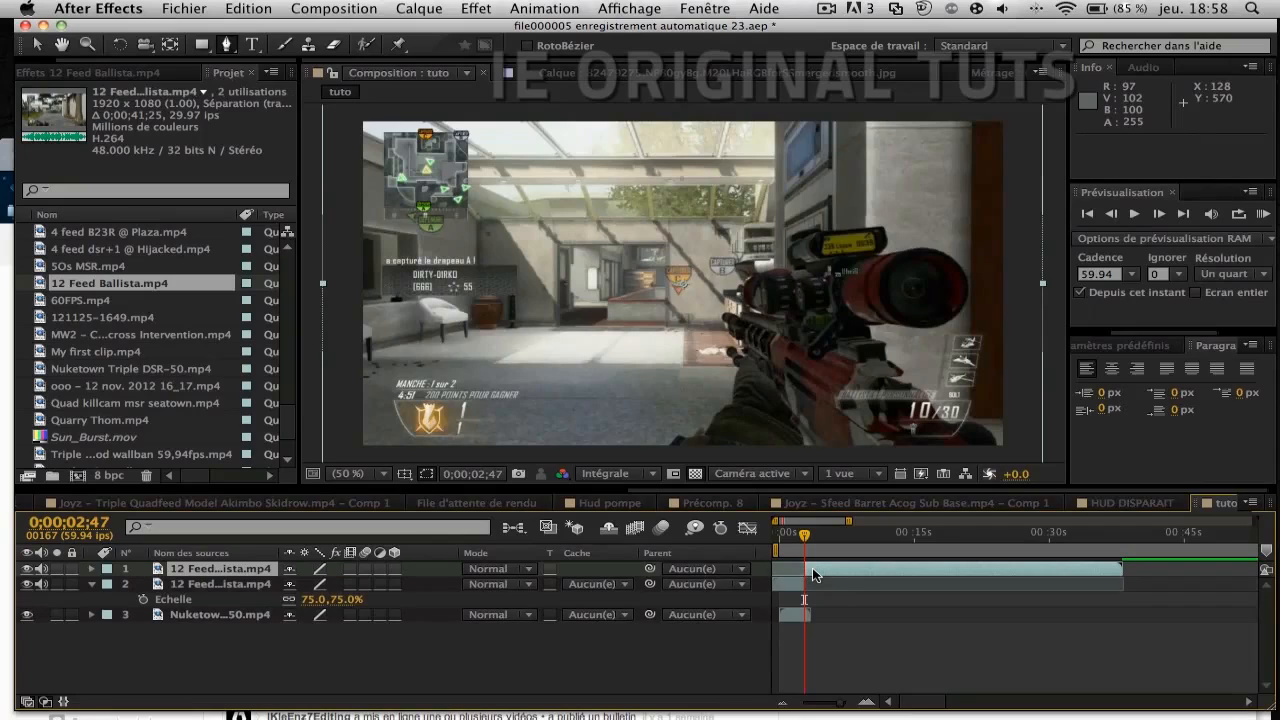
{"action": "right_click", "coordinate": [812, 567]}
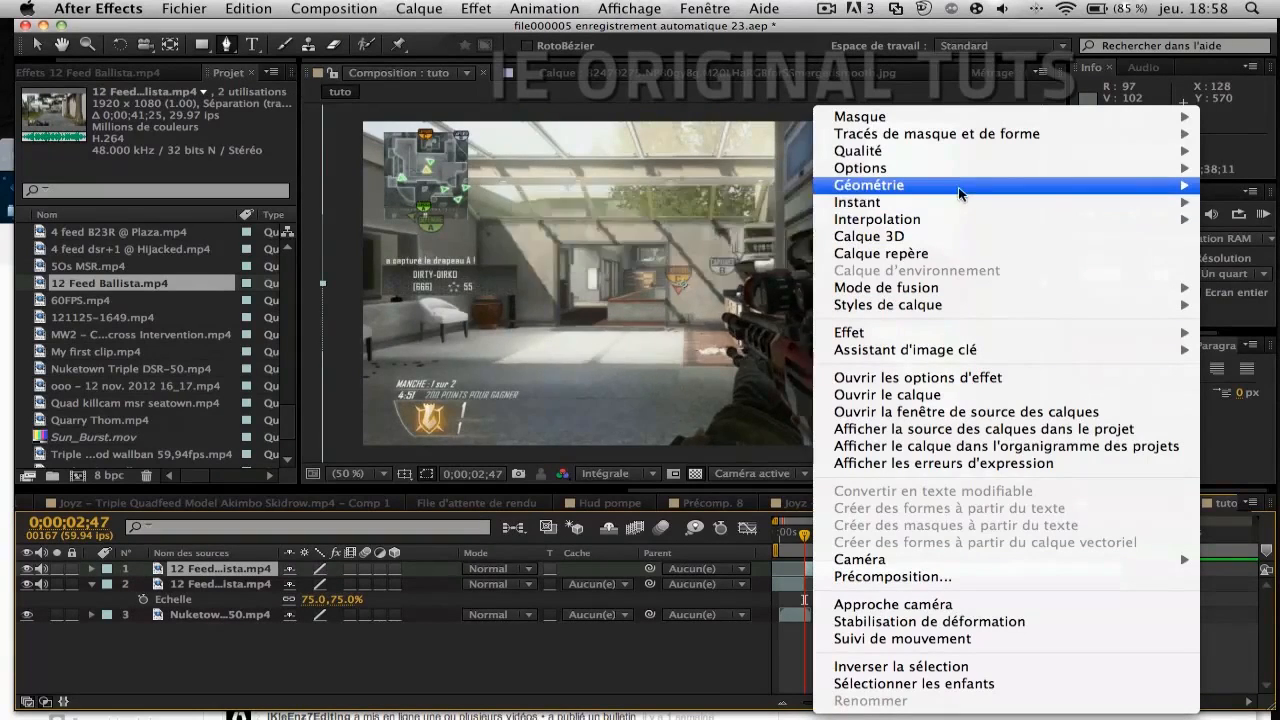
{"action": "mouse_move", "coordinate": [940, 204]}
{"action": "left_click", "coordinate": [647, 252]}
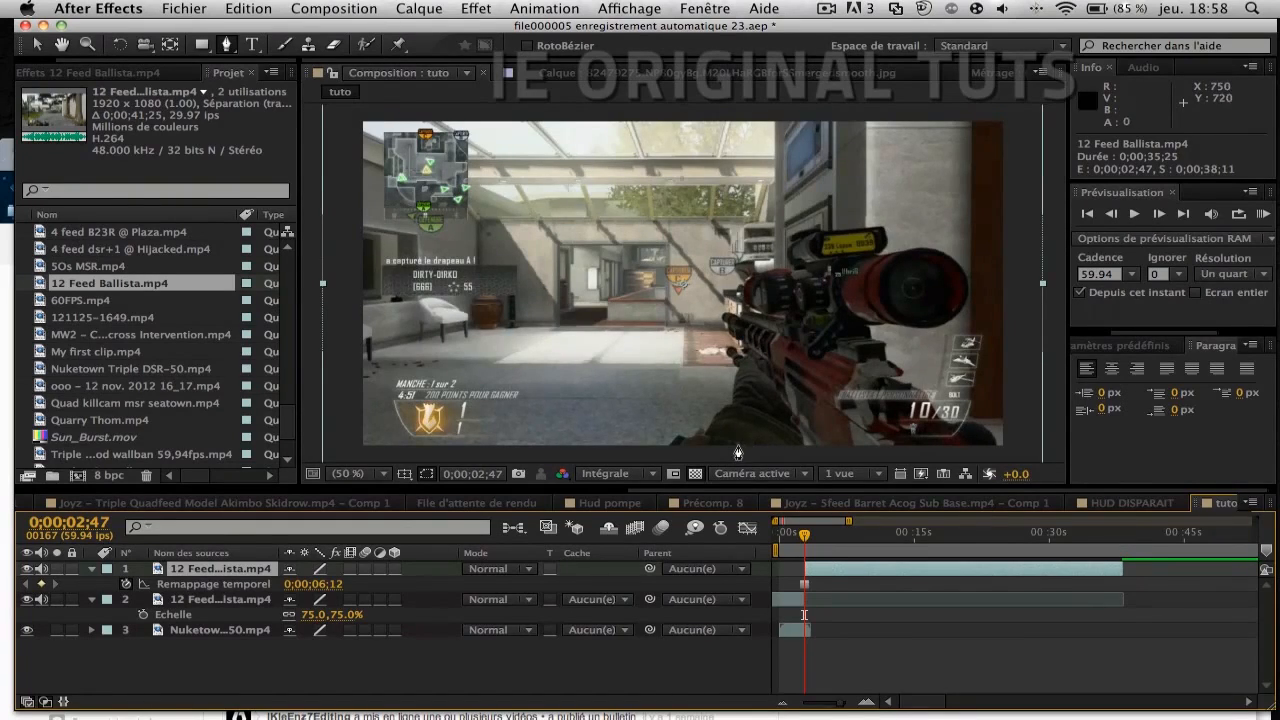
Step: Draw a closed Pen mask around the sniper rifle and arms on the frozen layer
{"action": "left_click", "coordinate": [665, 444]}
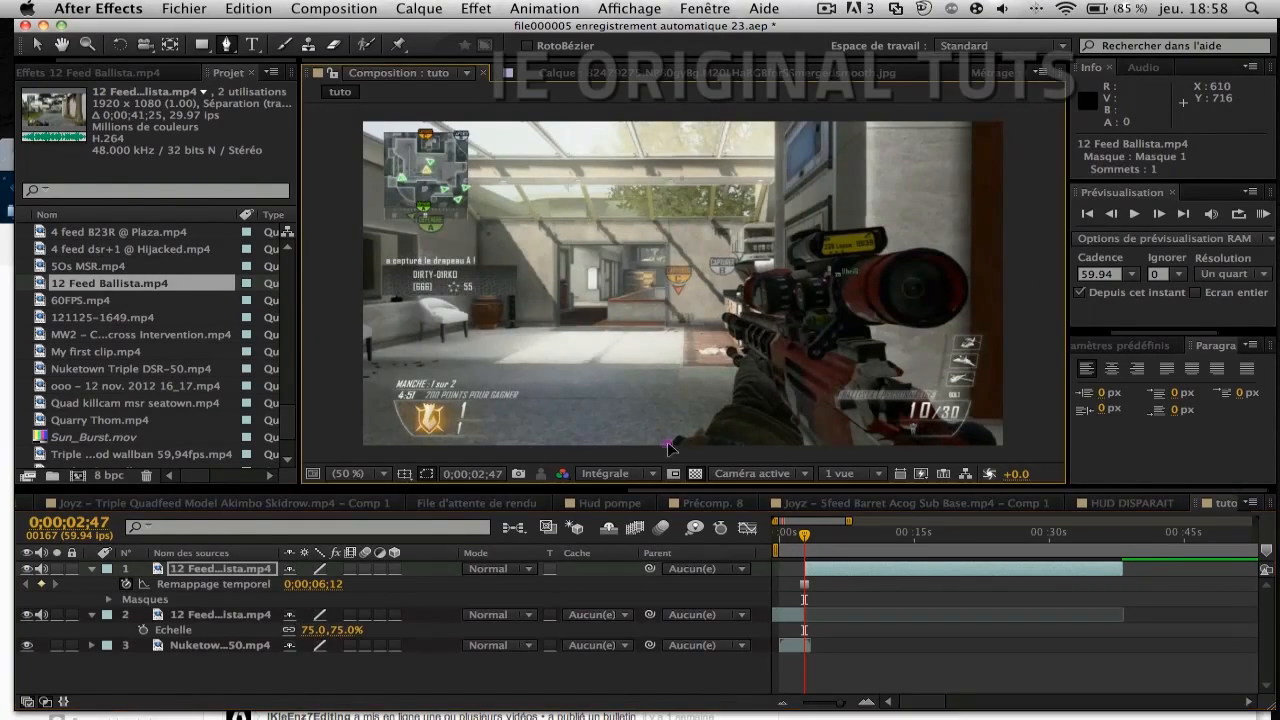
{"action": "left_click", "coordinate": [688, 438]}
{"action": "left_click", "coordinate": [708, 423]}
{"action": "left_click", "coordinate": [732, 352]}
{"action": "left_click", "coordinate": [737, 275]}
{"action": "left_click", "coordinate": [793, 262]}
{"action": "left_click", "coordinate": [806, 232]}
{"action": "left_click", "coordinate": [885, 250]}
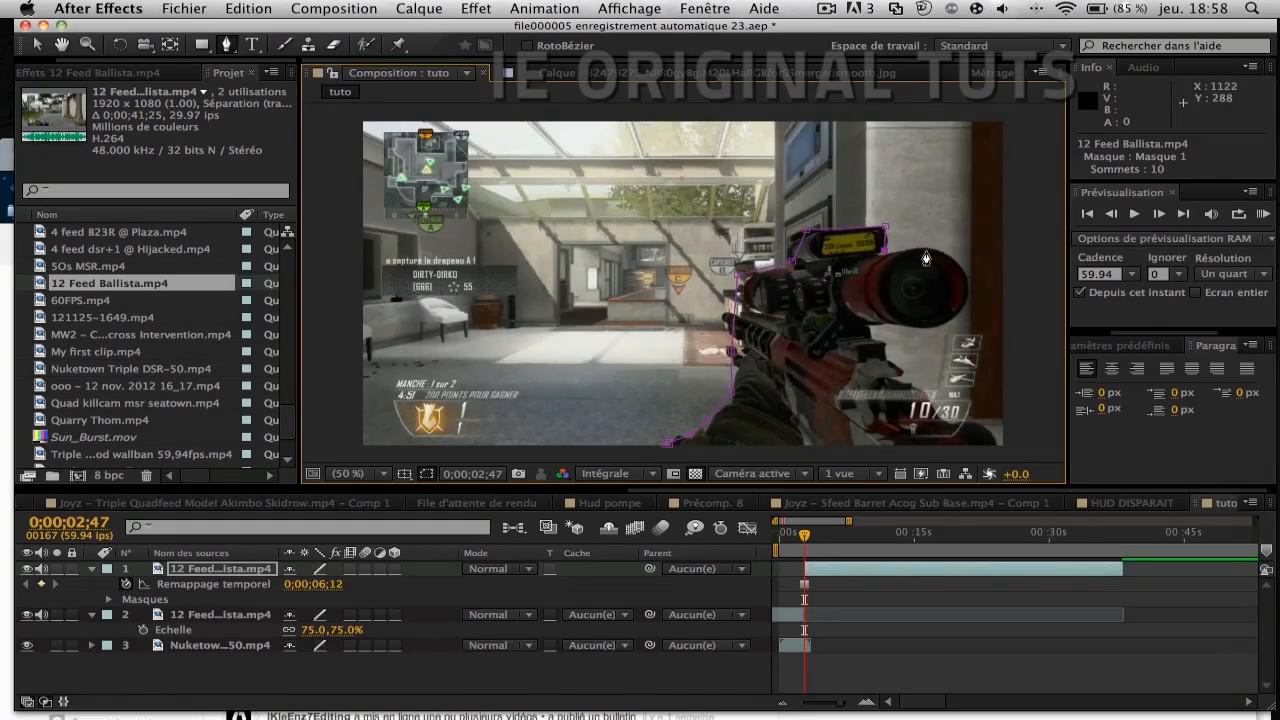
{"action": "left_click", "coordinate": [944, 252]}
{"action": "left_click", "coordinate": [902, 339]}
{"action": "left_click", "coordinate": [1006, 446]}
{"action": "left_click", "coordinate": [667, 442]}
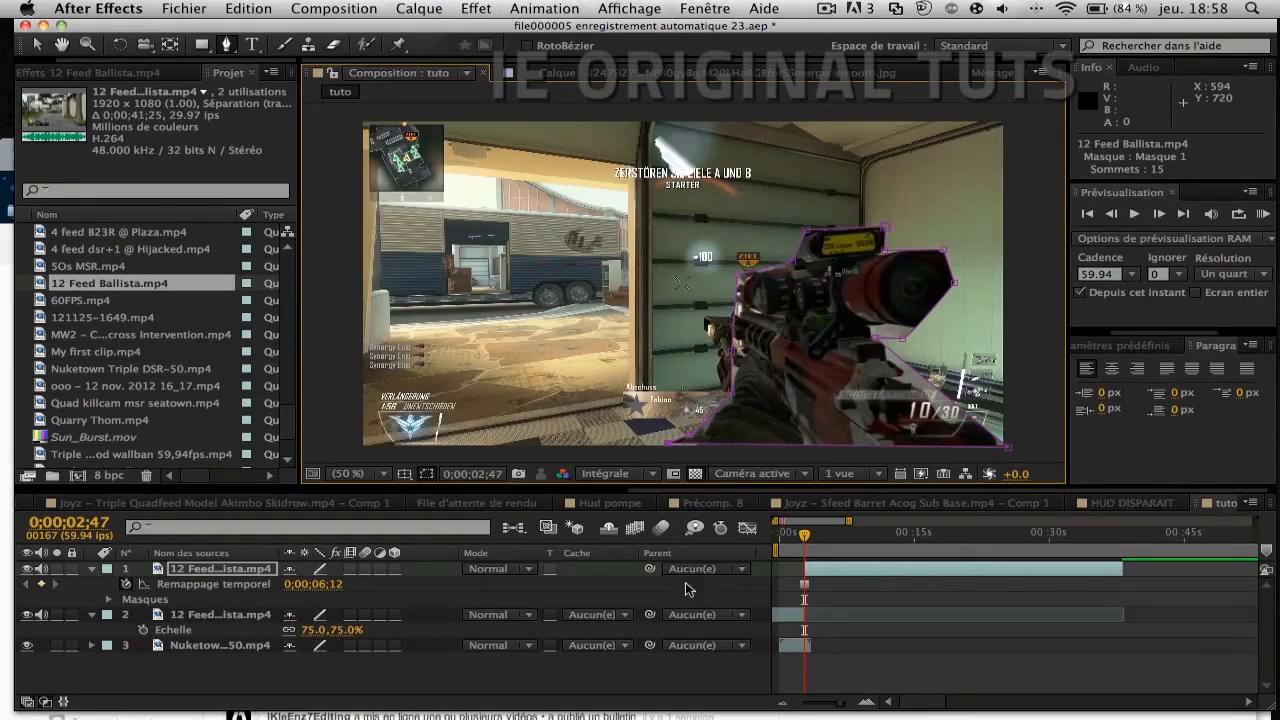
Step: Duplicate the masked rifle layer and delete the mask from the copy
{"action": "key", "text": "F2"}
{"action": "left_click", "coordinate": [240, 570]}
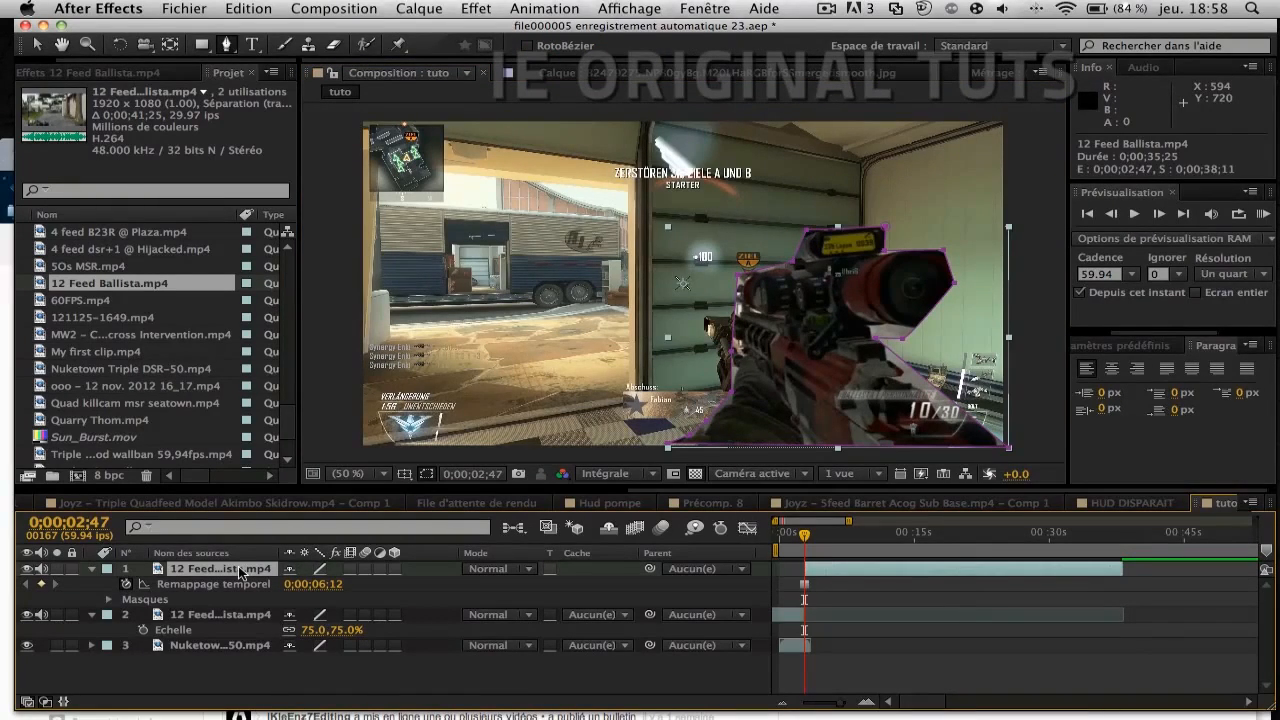
{"action": "key", "text": "super+d"}
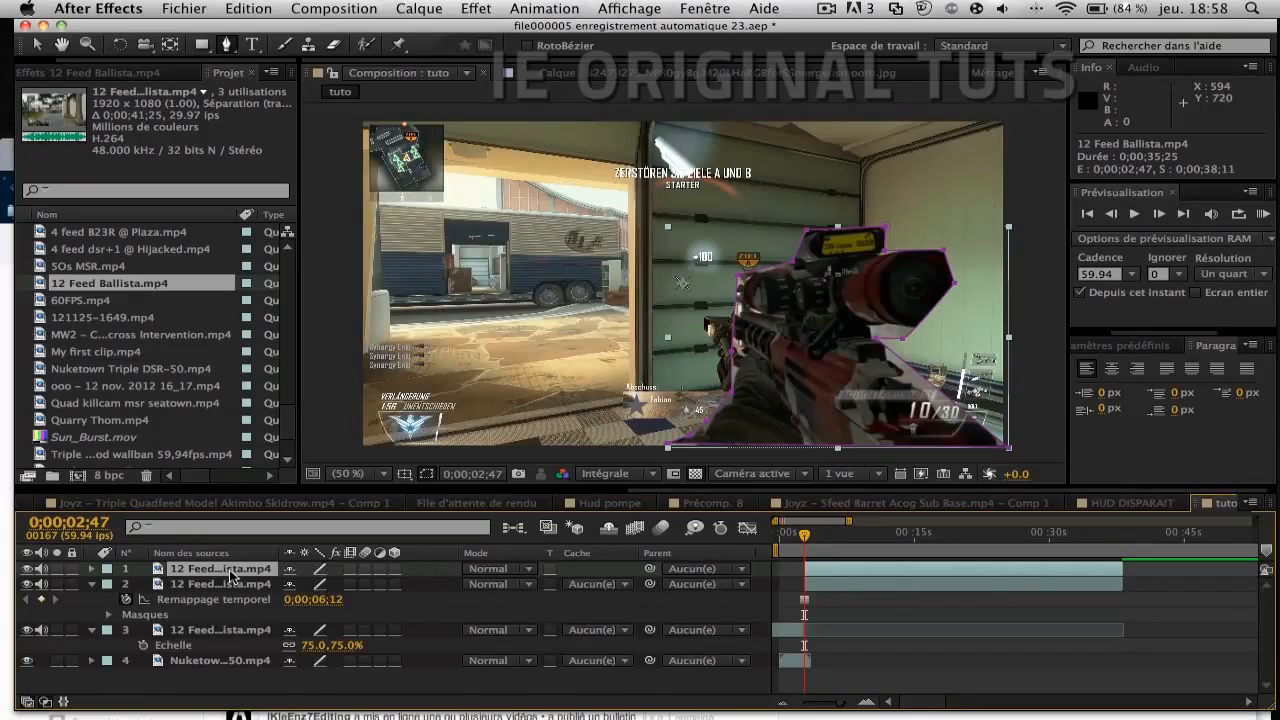
{"action": "key", "text": "m"}
{"action": "left_click", "coordinate": [230, 583]}
{"action": "key", "text": "Delete"}
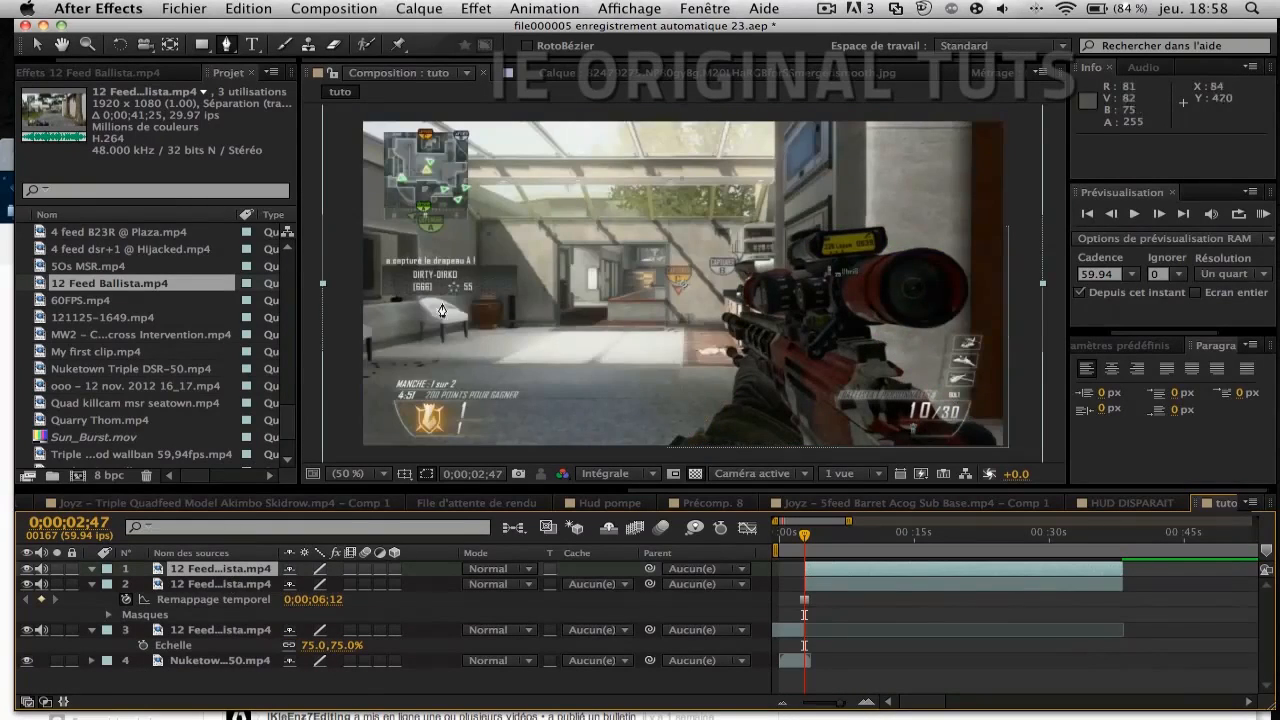
Step: Draw a closed Pen mask around the floor area on the duplicated layer, overlapping the rifle
{"action": "left_click", "coordinate": [352, 351]}
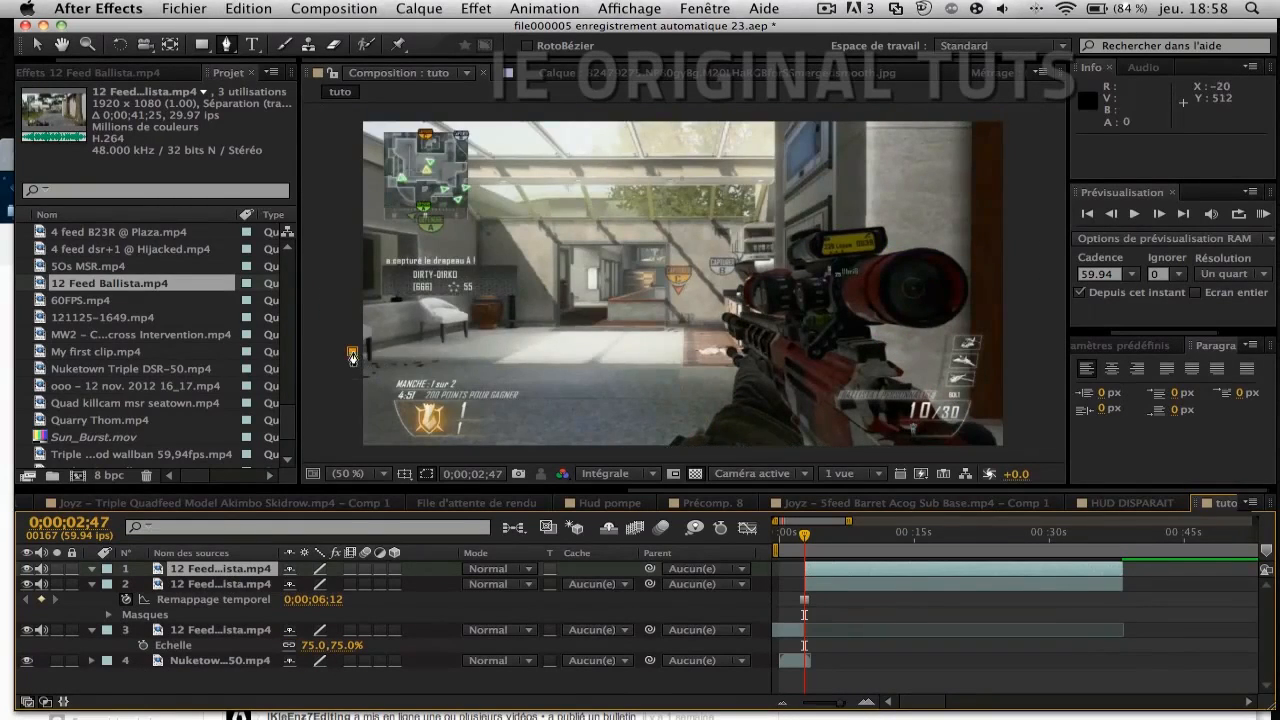
{"action": "left_click", "coordinate": [466, 324]}
{"action": "left_click", "coordinate": [723, 326]}
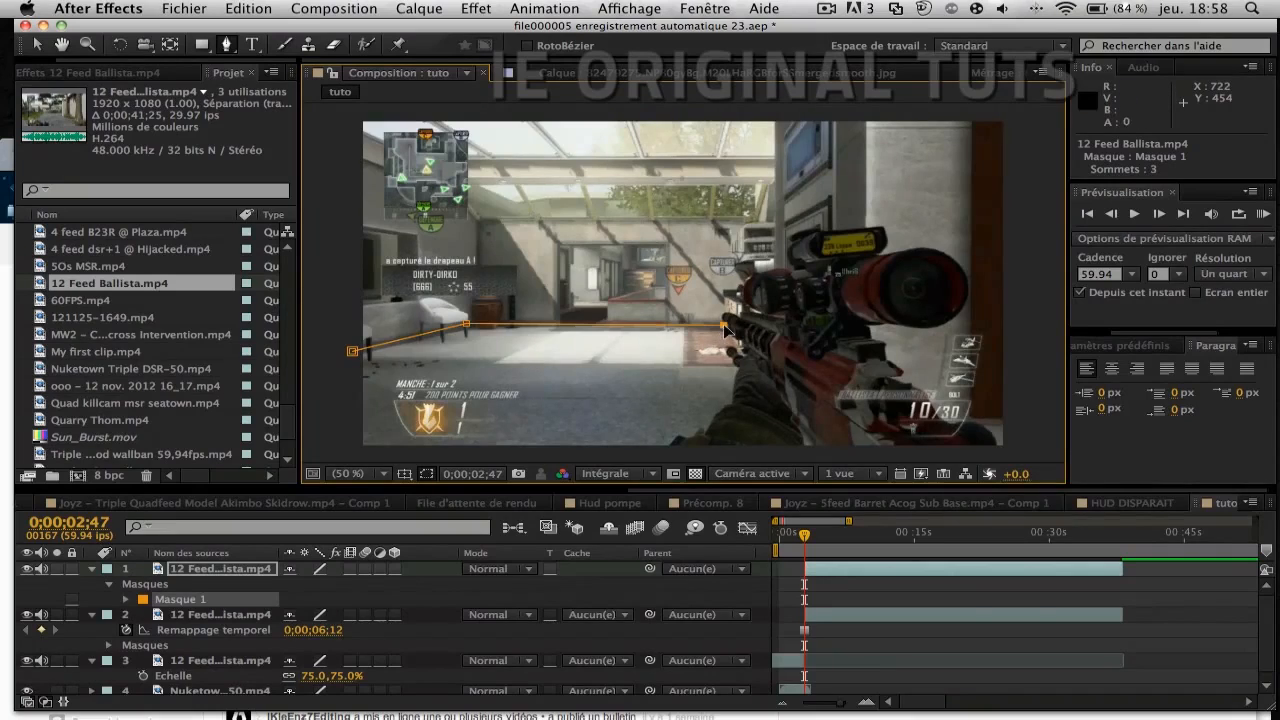
{"action": "left_click", "coordinate": [778, 321]}
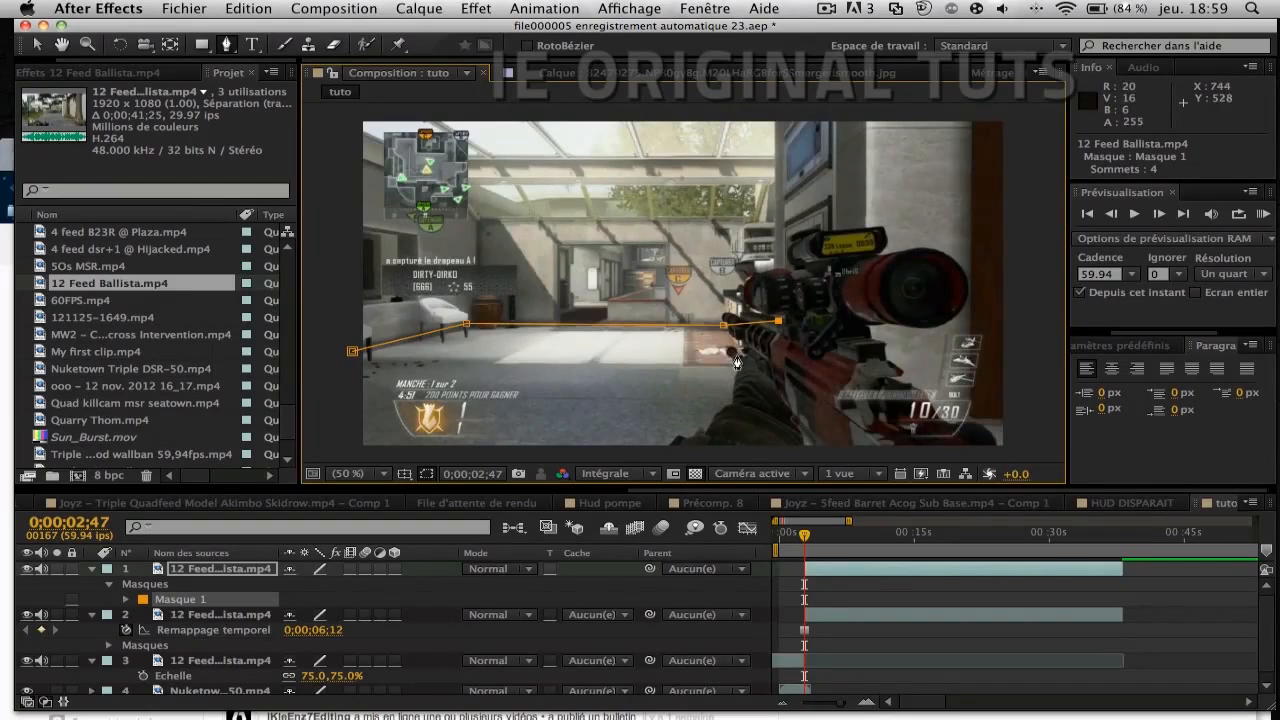
{"action": "left_click", "coordinate": [816, 450]}
{"action": "left_click", "coordinate": [355, 452]}
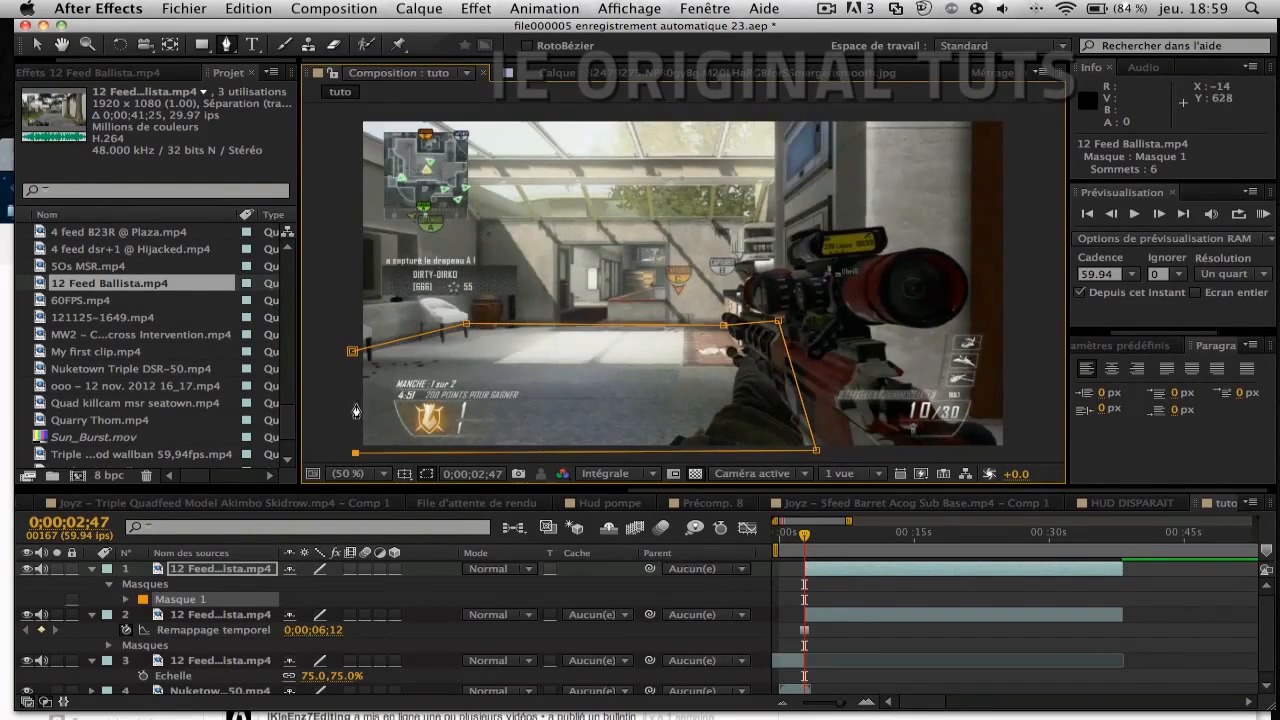
{"action": "left_click", "coordinate": [352, 351]}
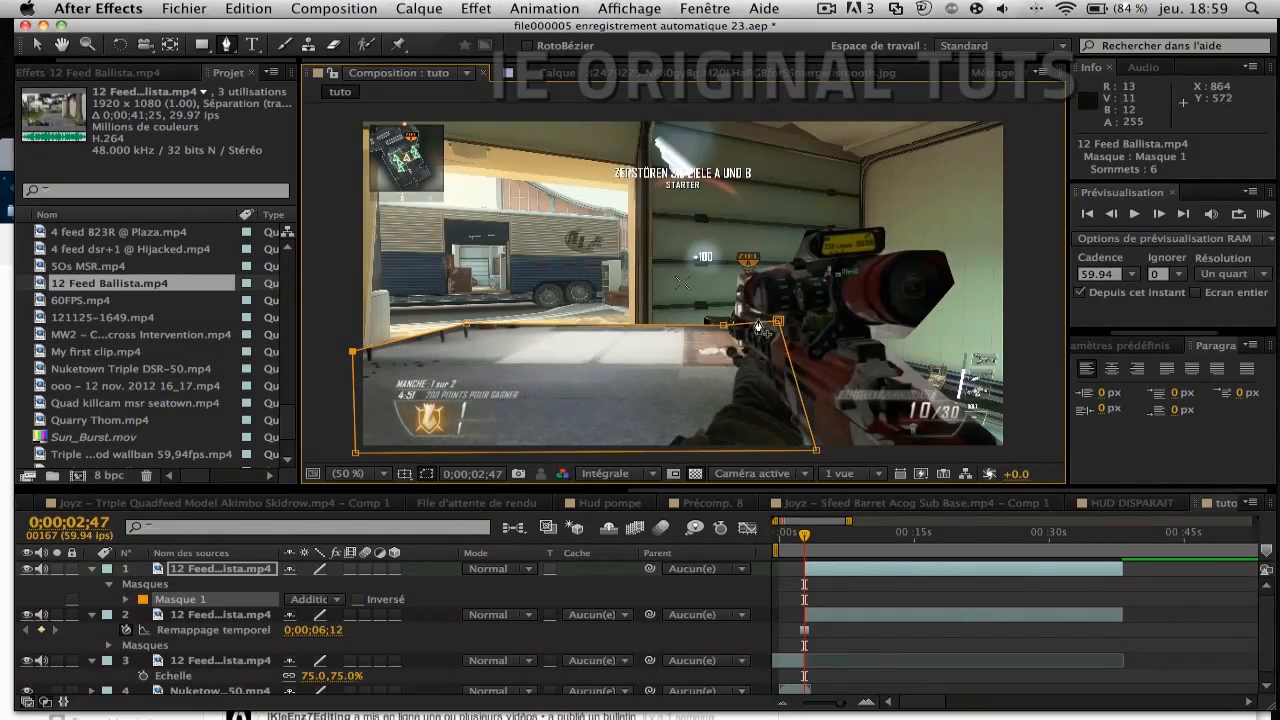
Step: Copy the rifle mask from the second layer and paste it onto the floor layer
{"action": "left_click", "coordinate": [243, 616]}
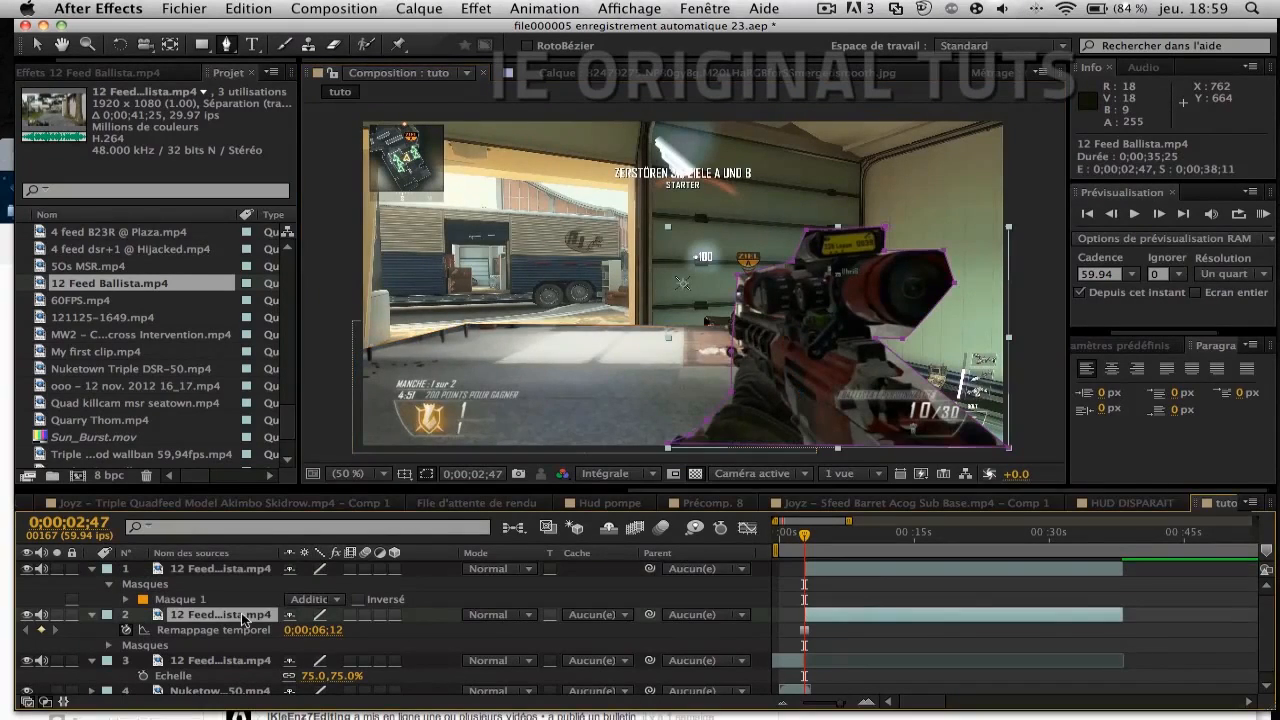
{"action": "key", "text": "m"}
{"action": "left_click", "coordinate": [220, 631]}
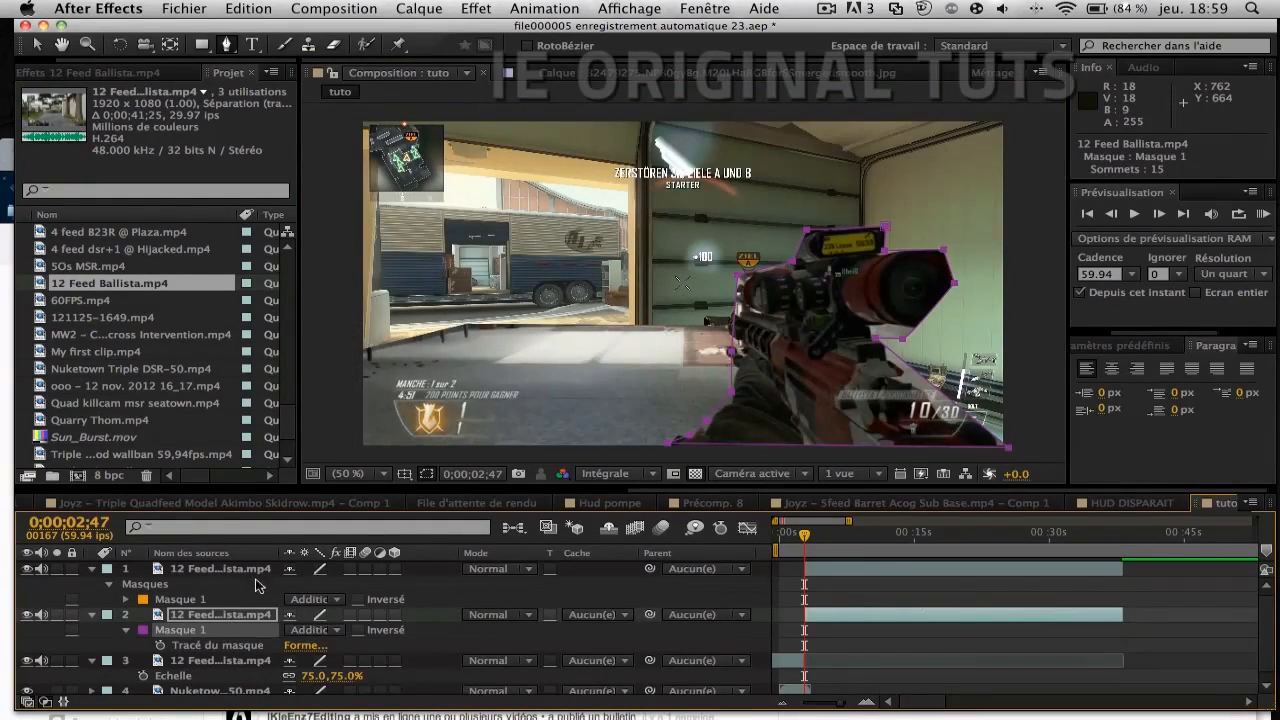
{"action": "key", "text": "super+c"}
{"action": "left_click", "coordinate": [232, 568]}
{"action": "key", "text": "super+v"}
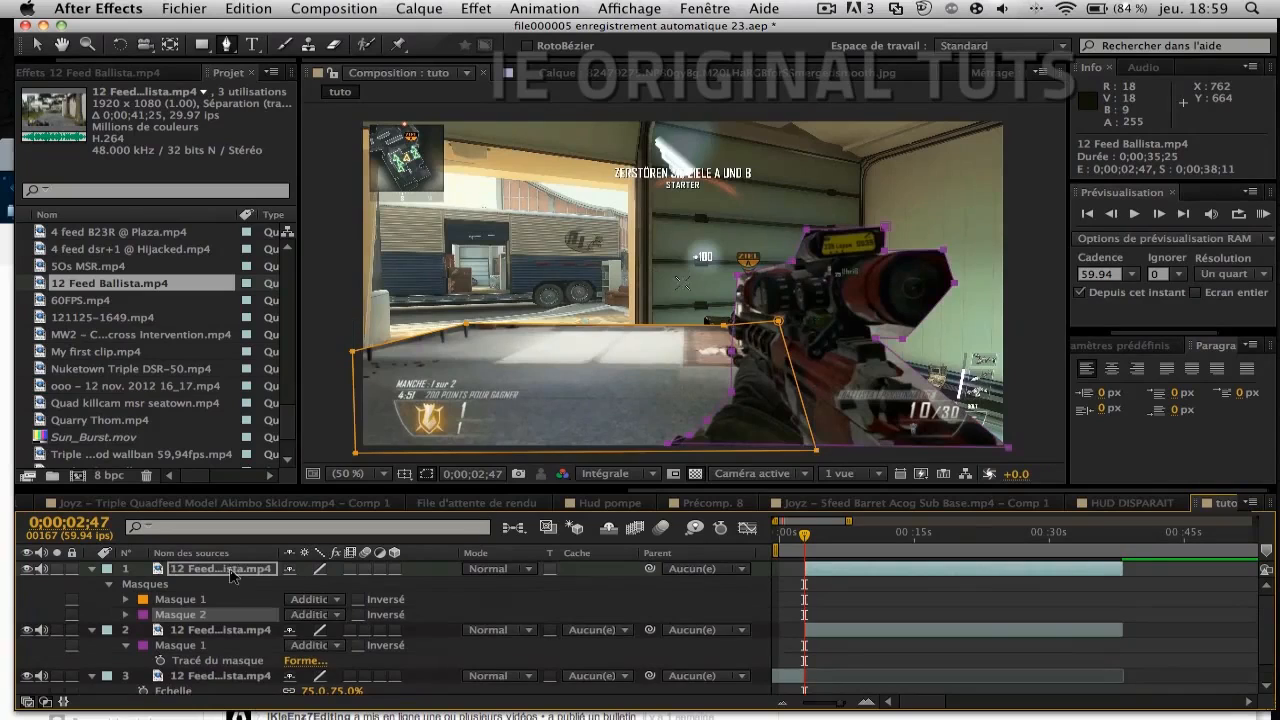
Step: Set the pasted rifle mask to Soustraction and briefly solo the floor layer to check the cut-out
{"action": "left_click", "coordinate": [358, 615]}
{"action": "left_click", "coordinate": [358, 617]}
{"action": "left_click", "coordinate": [313, 614]}
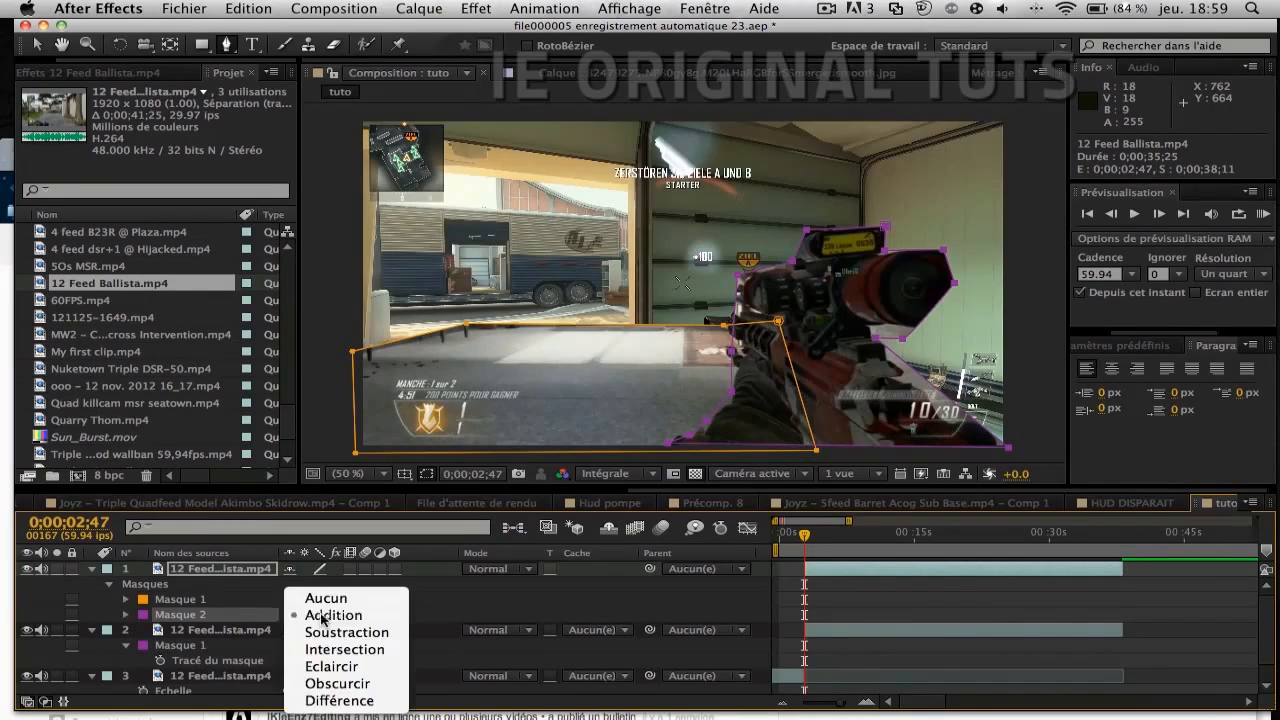
{"action": "left_click", "coordinate": [337, 632]}
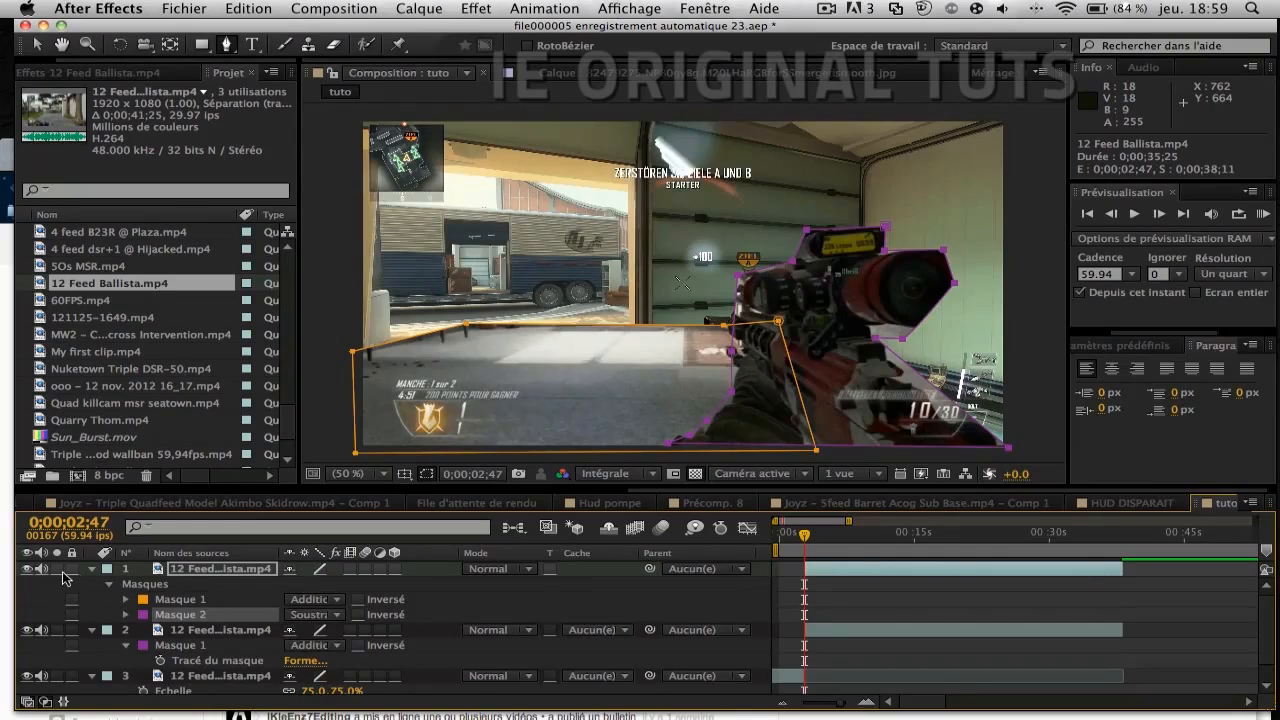
{"action": "left_click", "coordinate": [57, 568]}
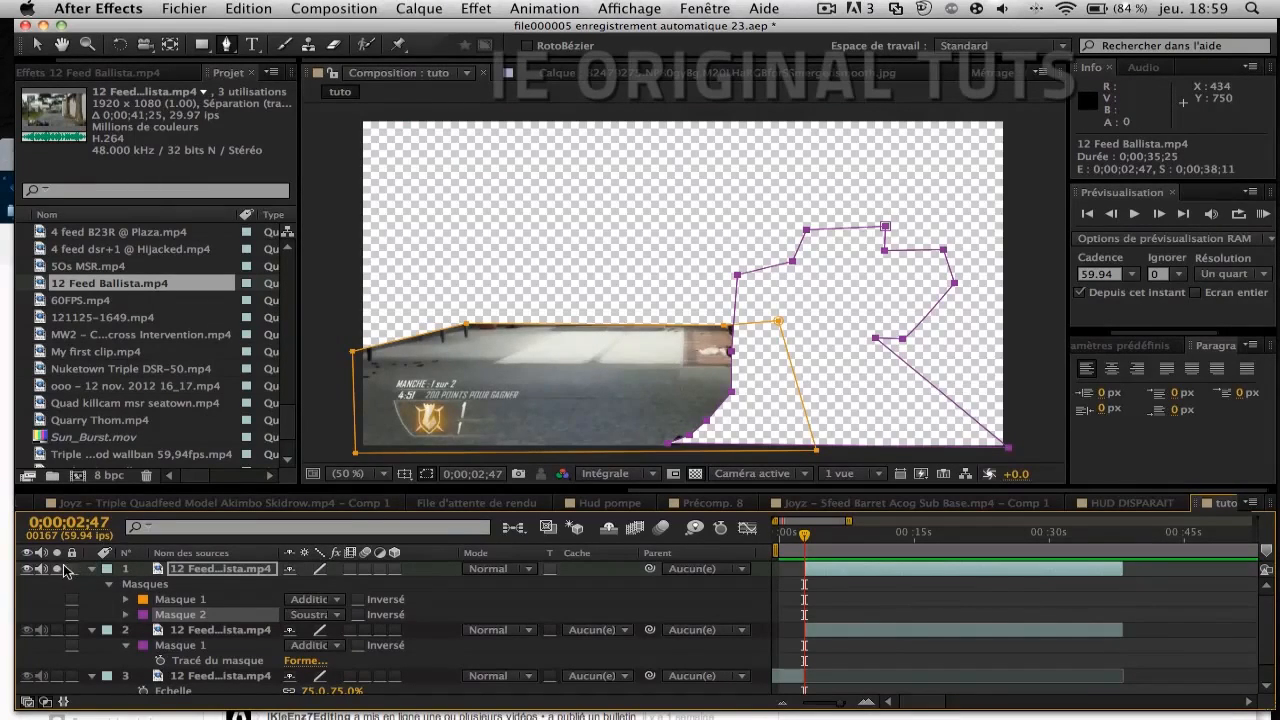
{"action": "left_click", "coordinate": [57, 568]}
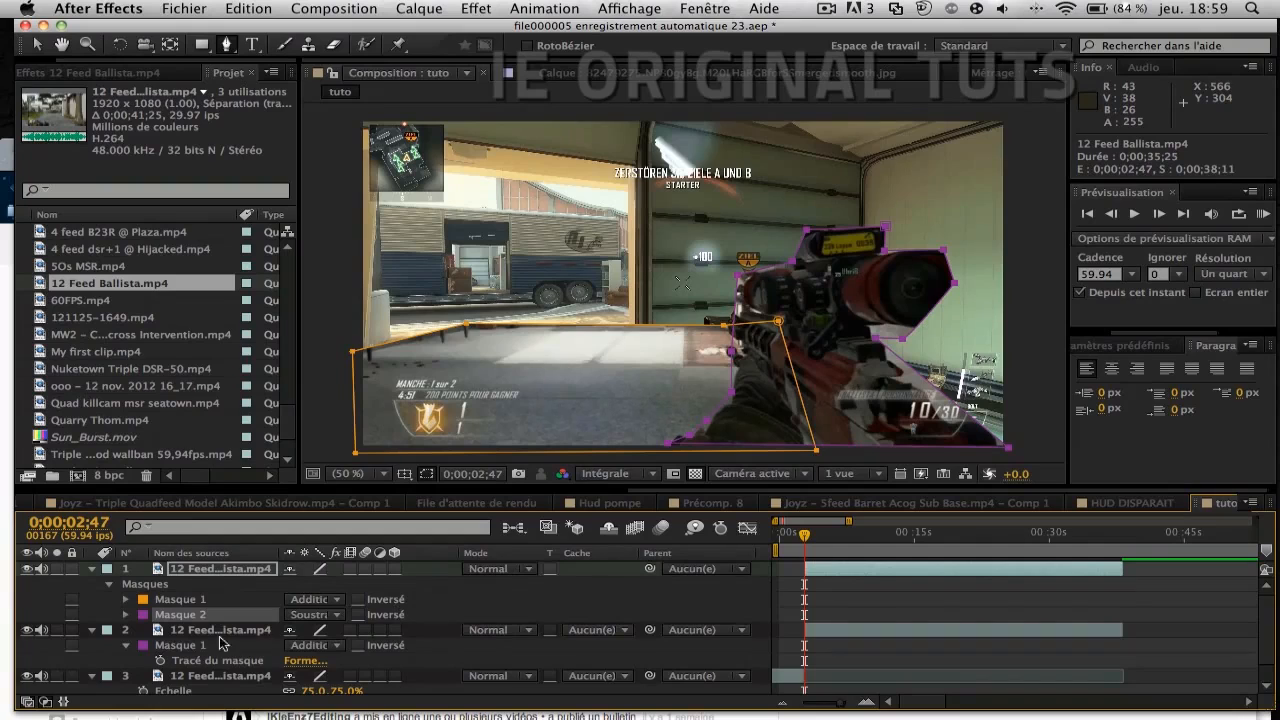
Step: Duplicate the floor layer and delete both masks from the copy
{"action": "left_click", "coordinate": [207, 570]}
{"action": "key", "text": "super+d"}
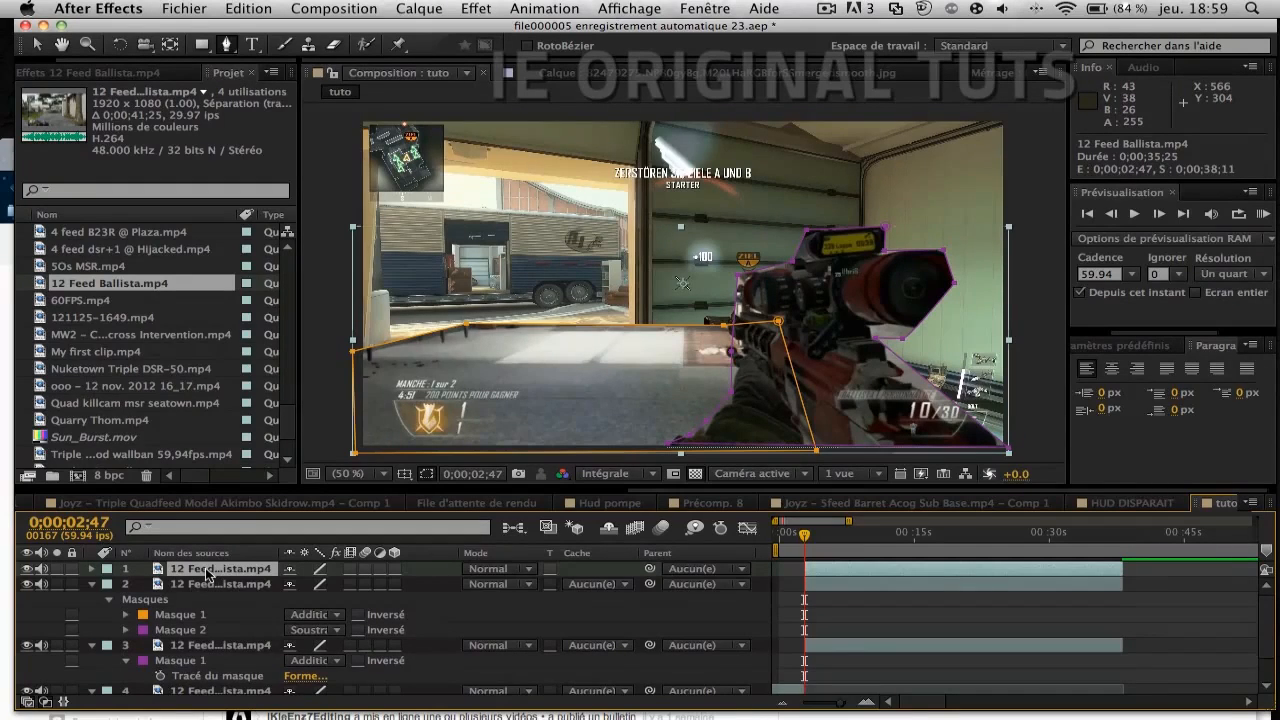
{"action": "key", "text": "m"}
{"action": "left_click", "coordinate": [200, 585]}
{"action": "left_click", "coordinate": [200, 616], "text": "shift"}
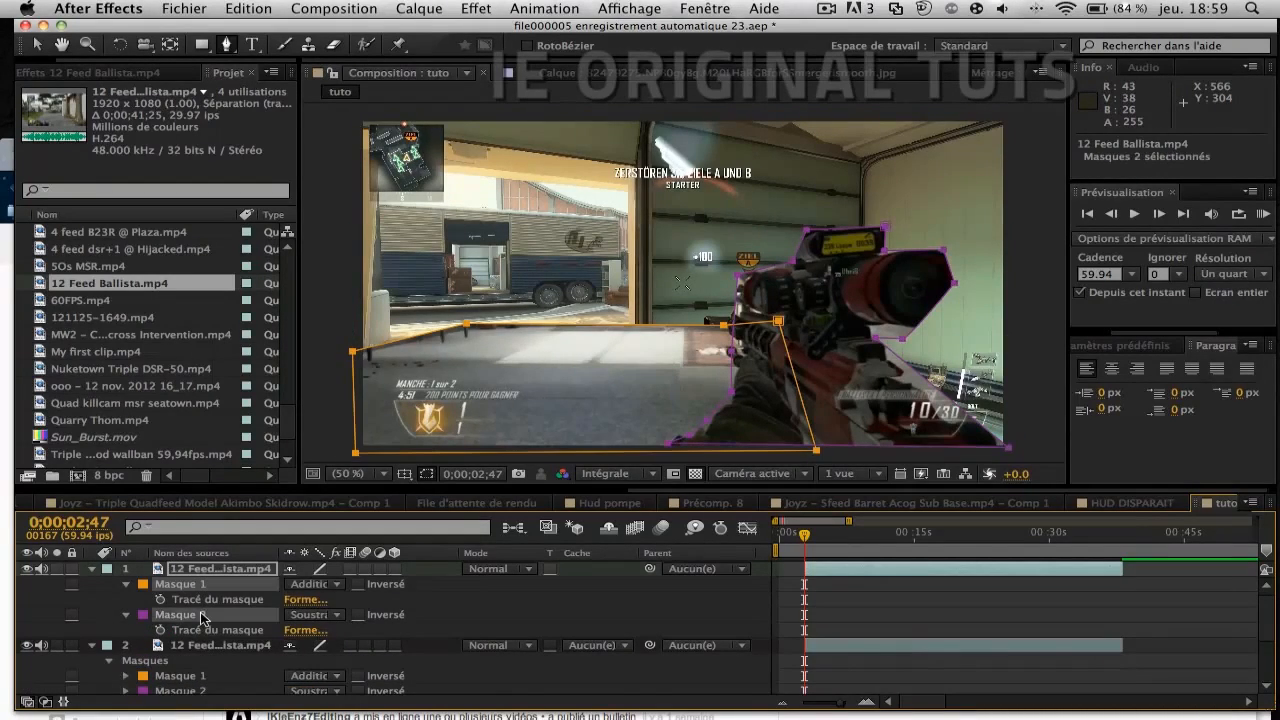
{"action": "key", "text": "Delete"}
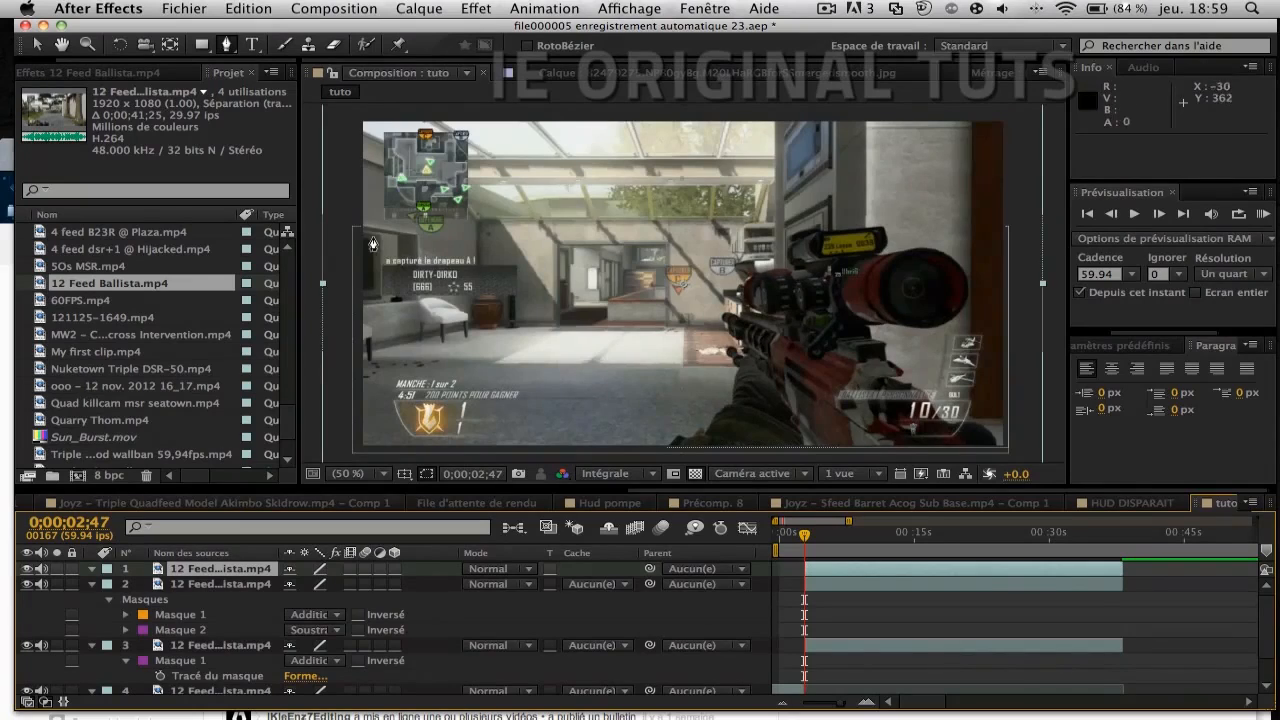
Step: Draw a closed Pen mask around the left wall and back wall of the room on the new copy
{"action": "left_click", "coordinate": [362, 351]}
{"action": "left_click", "coordinate": [477, 325]}
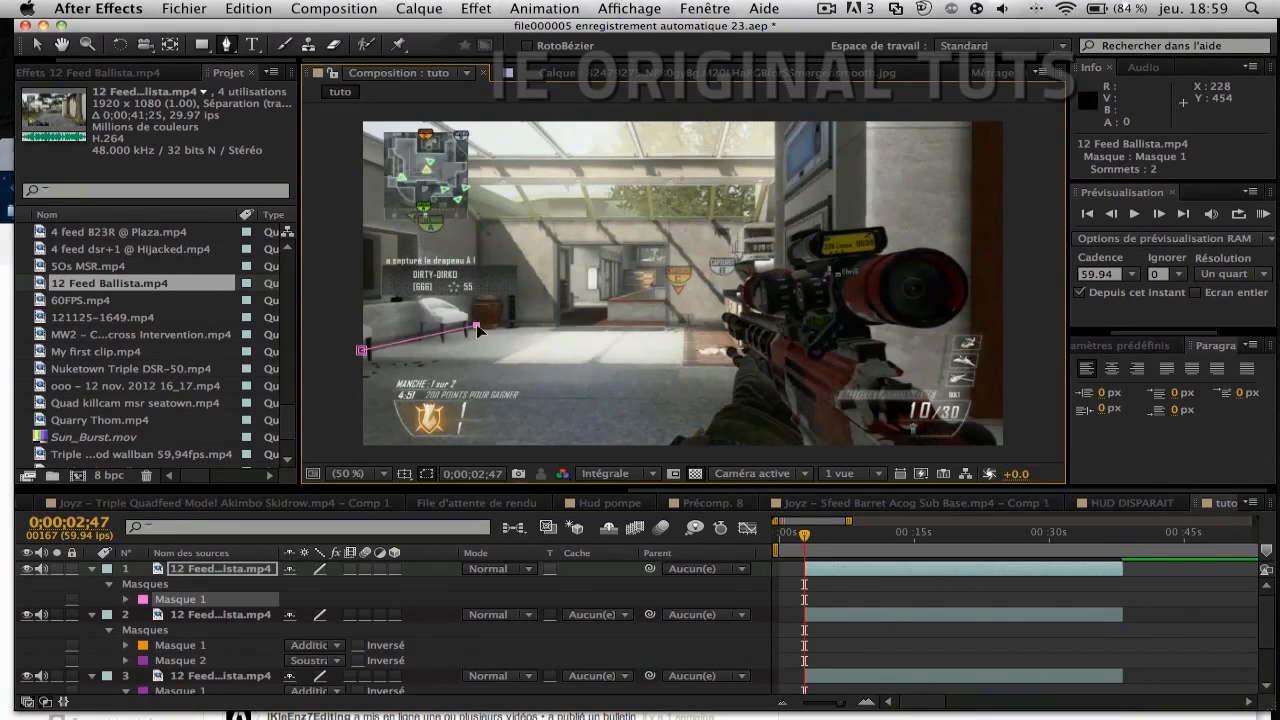
{"action": "left_click", "coordinate": [725, 327]}
{"action": "left_click", "coordinate": [775, 331]}
{"action": "left_click", "coordinate": [777, 215]}
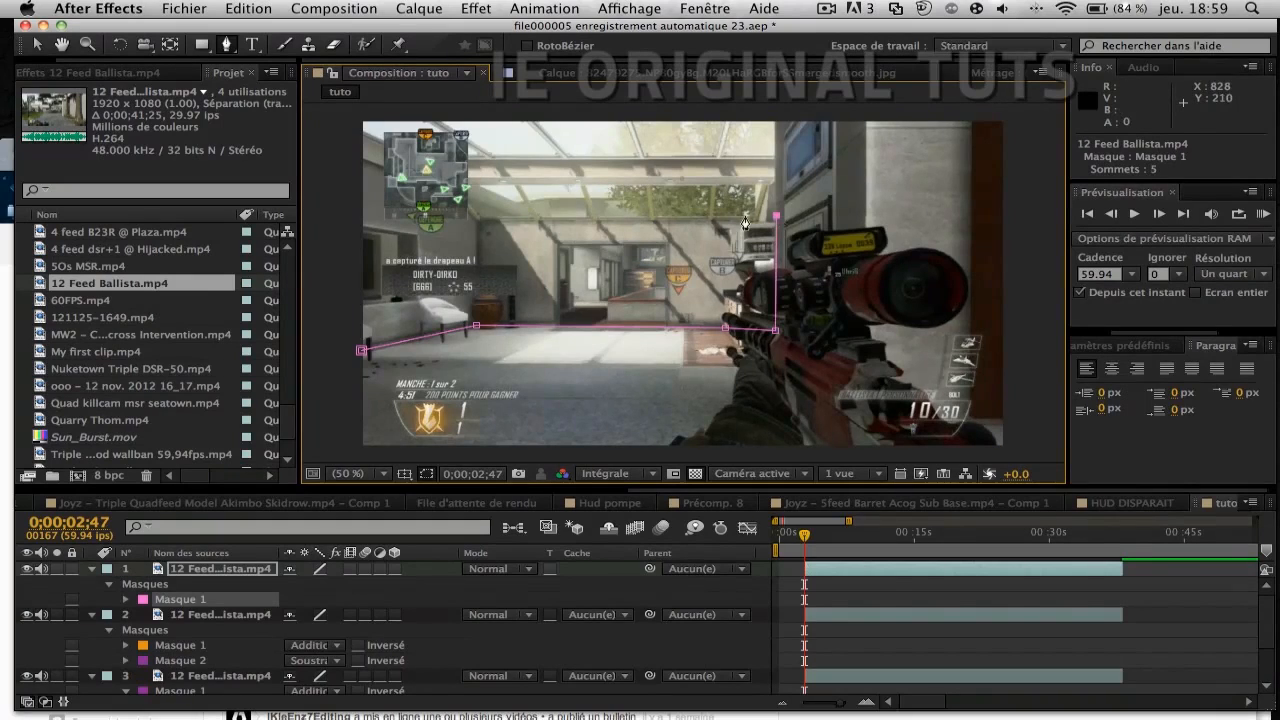
{"action": "left_click", "coordinate": [474, 222]}
{"action": "left_click", "coordinate": [437, 182]}
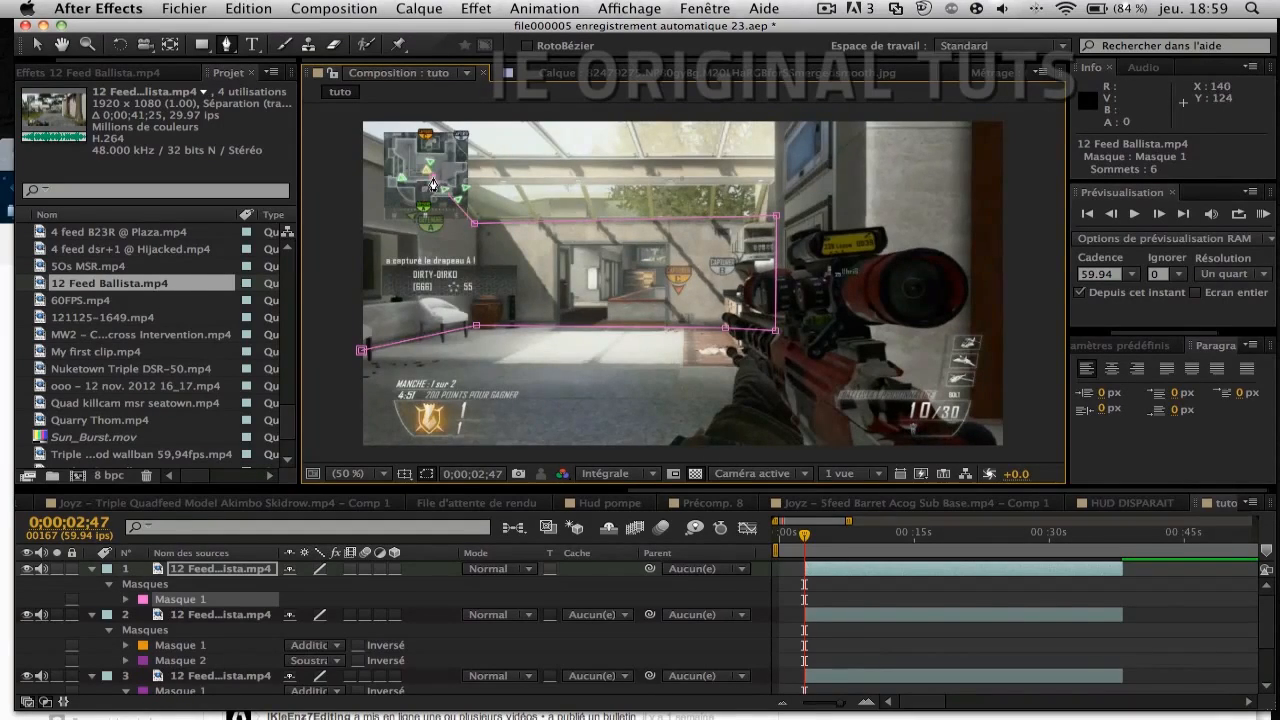
{"action": "left_click", "coordinate": [353, 143]}
{"action": "left_click", "coordinate": [362, 349]}
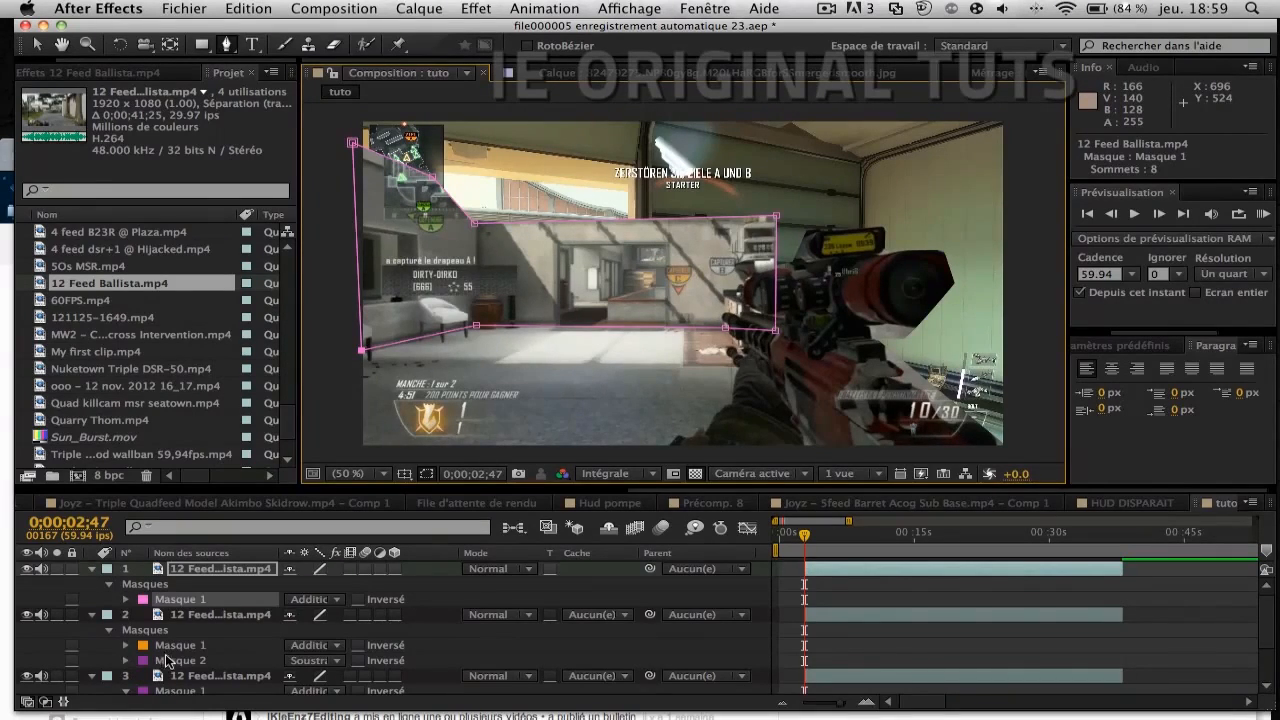
Step: Copy the subtracting rifle mask from the floor layer to the wall layer and briefly solo the wall layer to check the cut-out
{"action": "left_click", "coordinate": [168, 661]}
{"action": "left_click", "coordinate": [171, 647]}
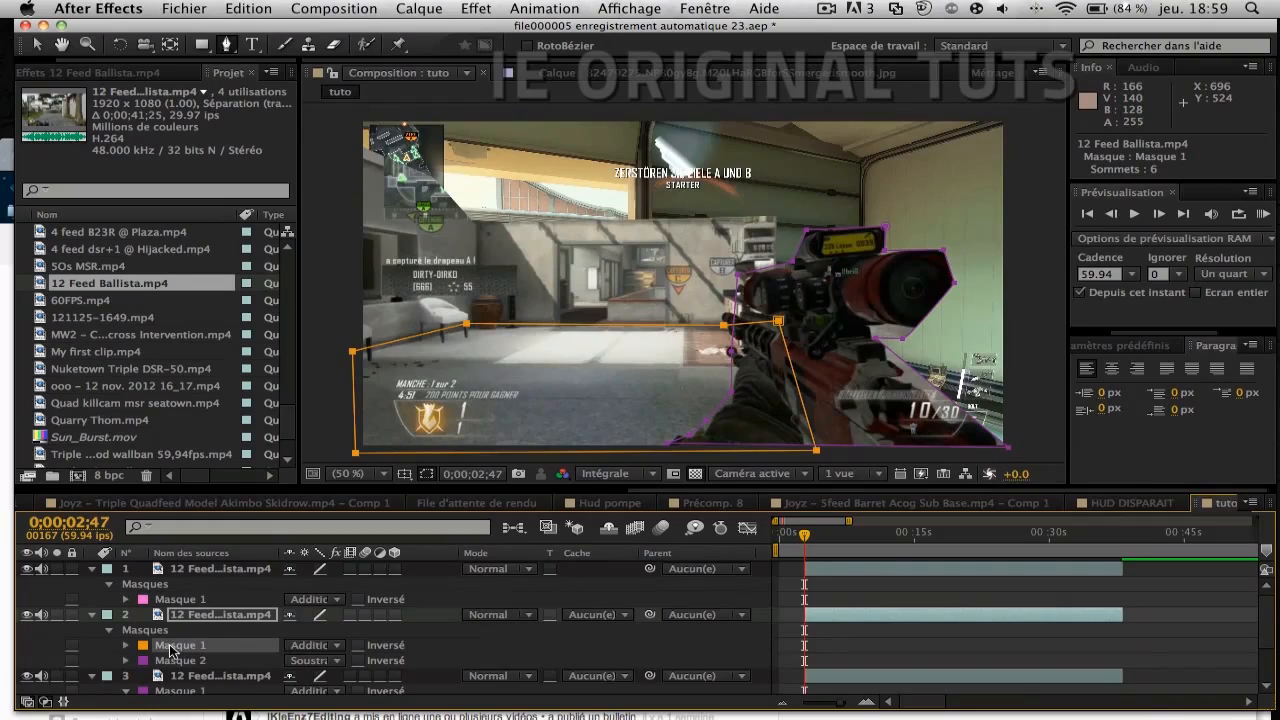
{"action": "left_click", "coordinate": [177, 661]}
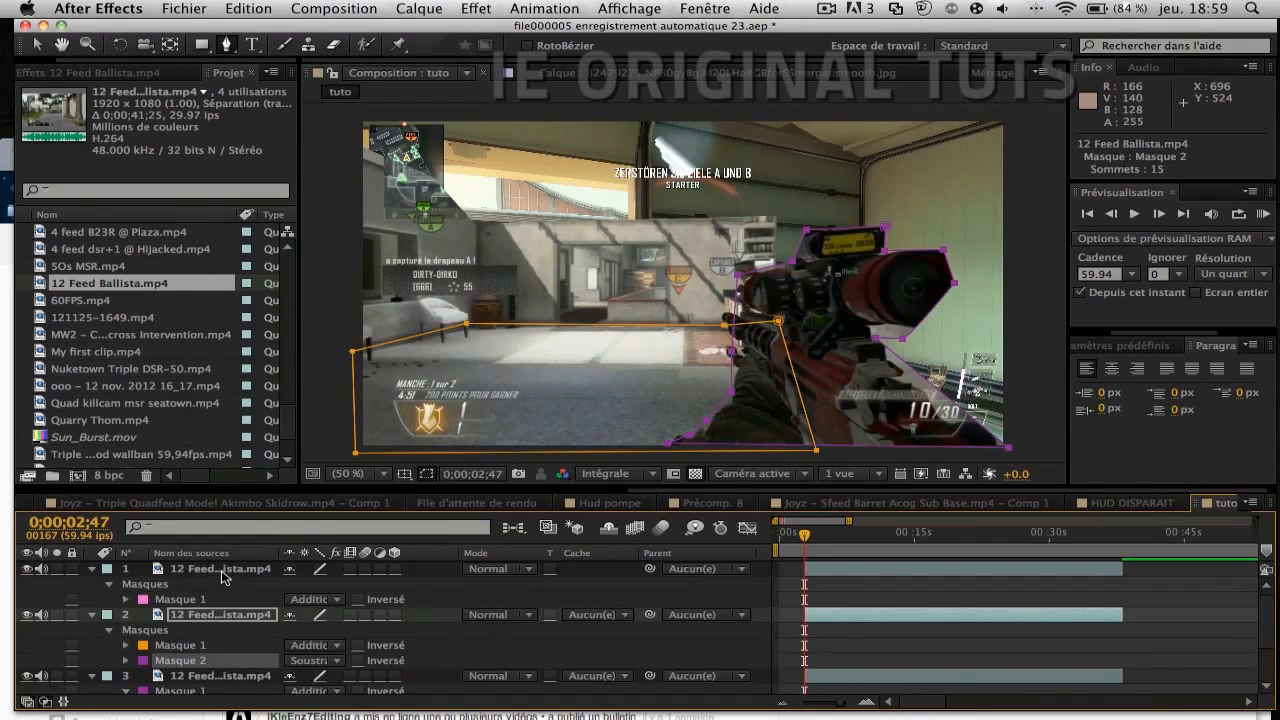
{"action": "left_click", "coordinate": [221, 570]}
{"action": "key", "text": "super+v"}
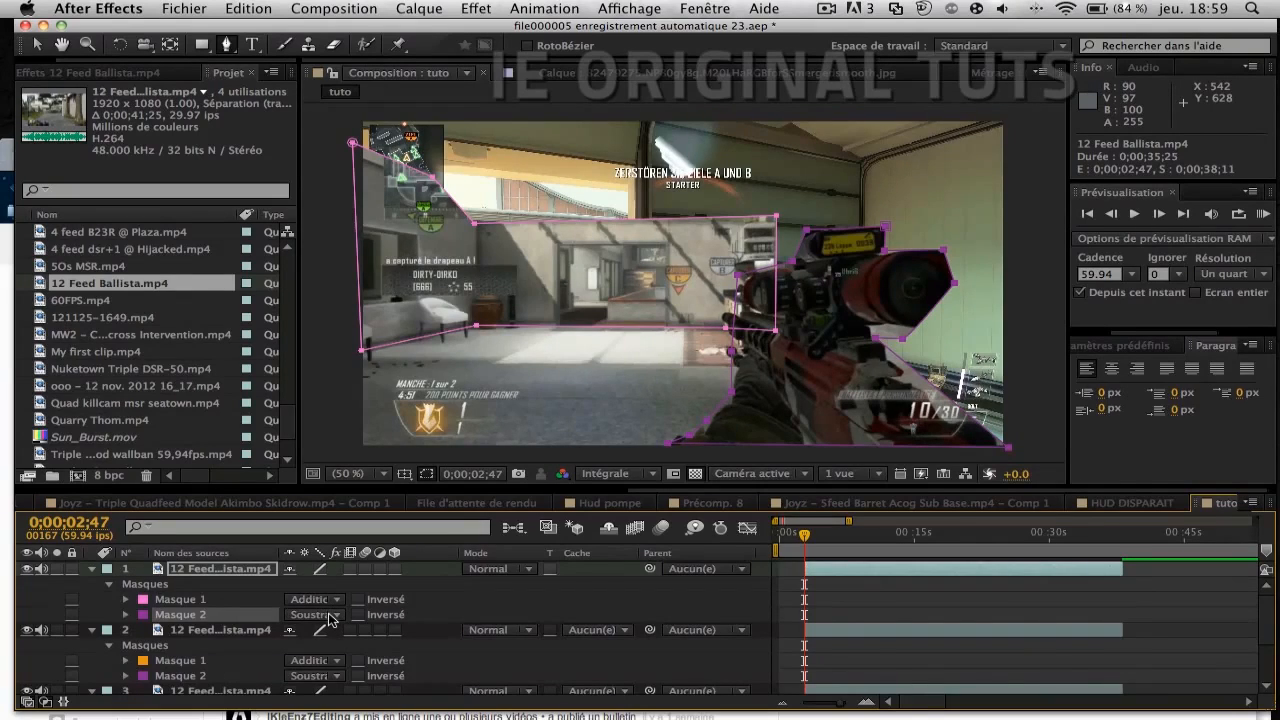
{"action": "left_click", "coordinate": [57, 569]}
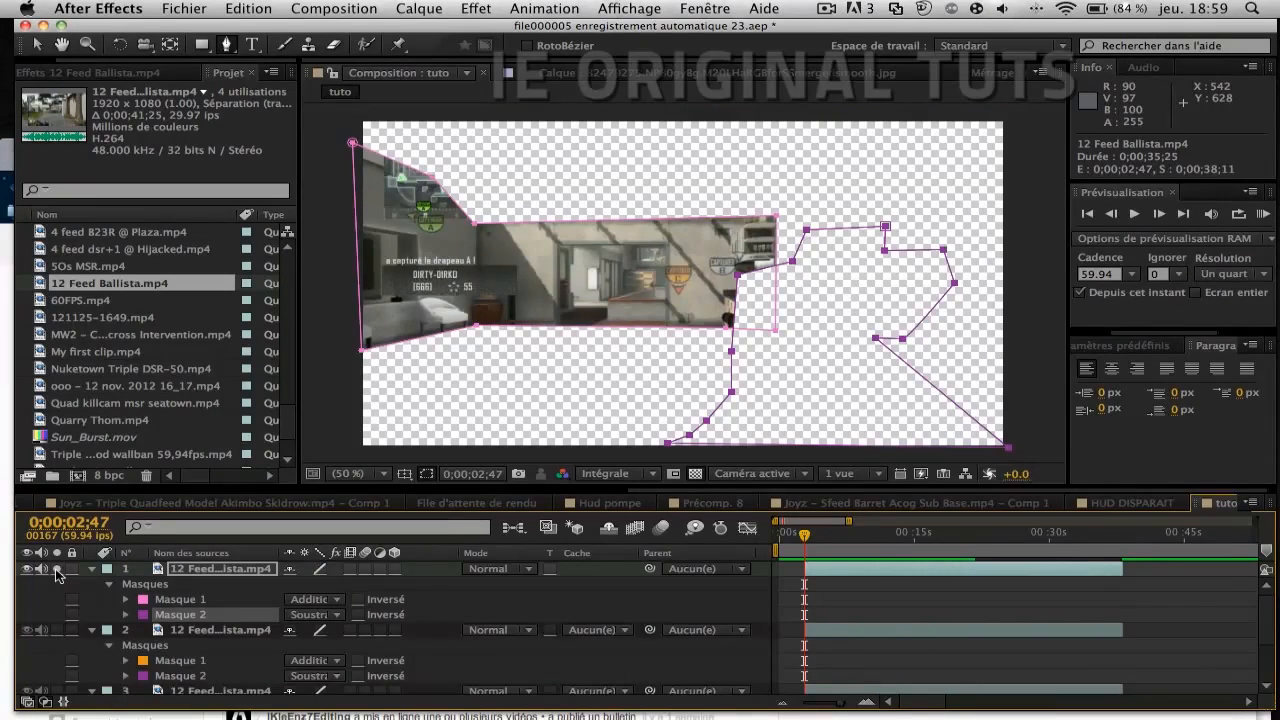
{"action": "left_click", "coordinate": [57, 570]}
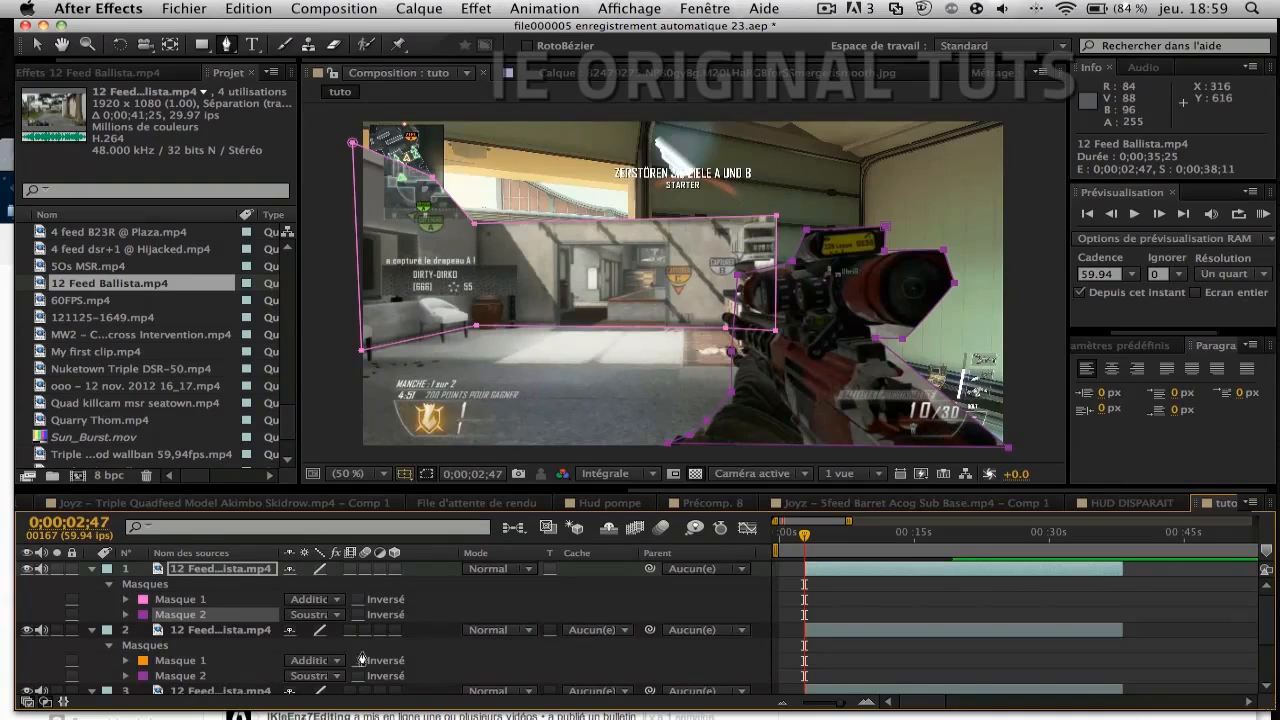
Step: Duplicate the wall layer and delete both masks from the copy
{"action": "left_click", "coordinate": [205, 569]}
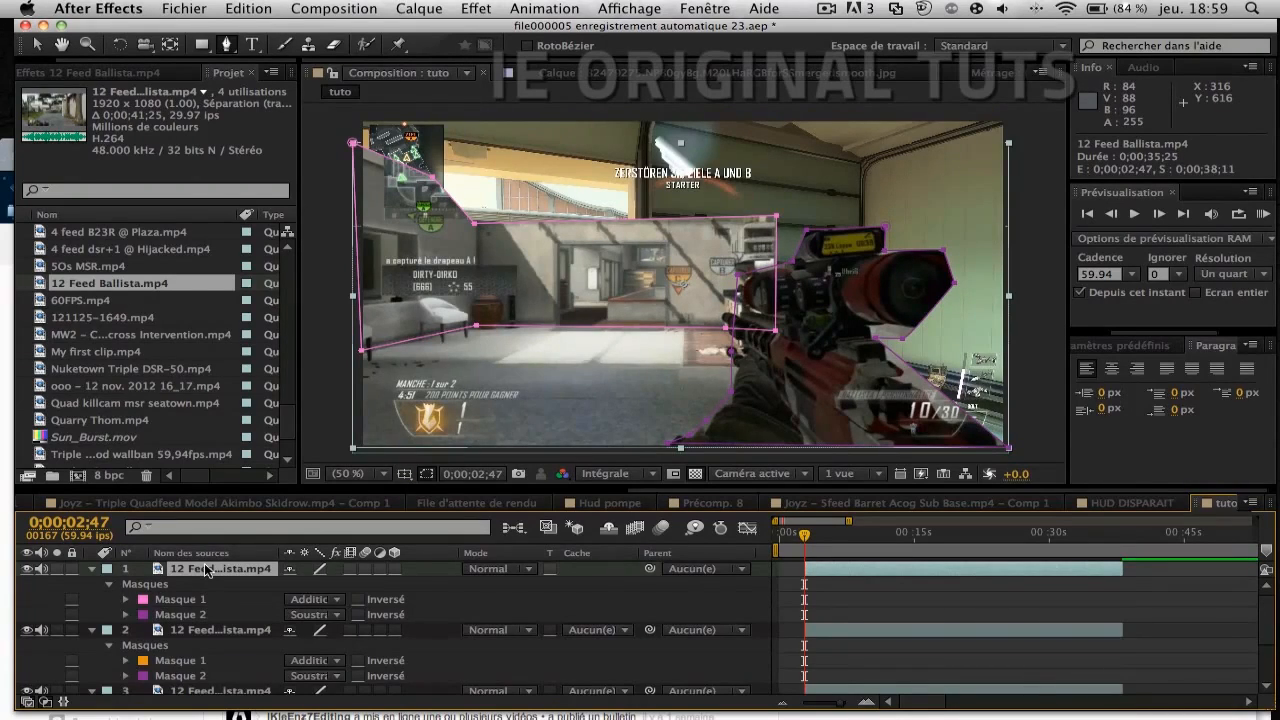
{"action": "key", "text": "m"}
{"action": "left_click", "coordinate": [210, 586]}
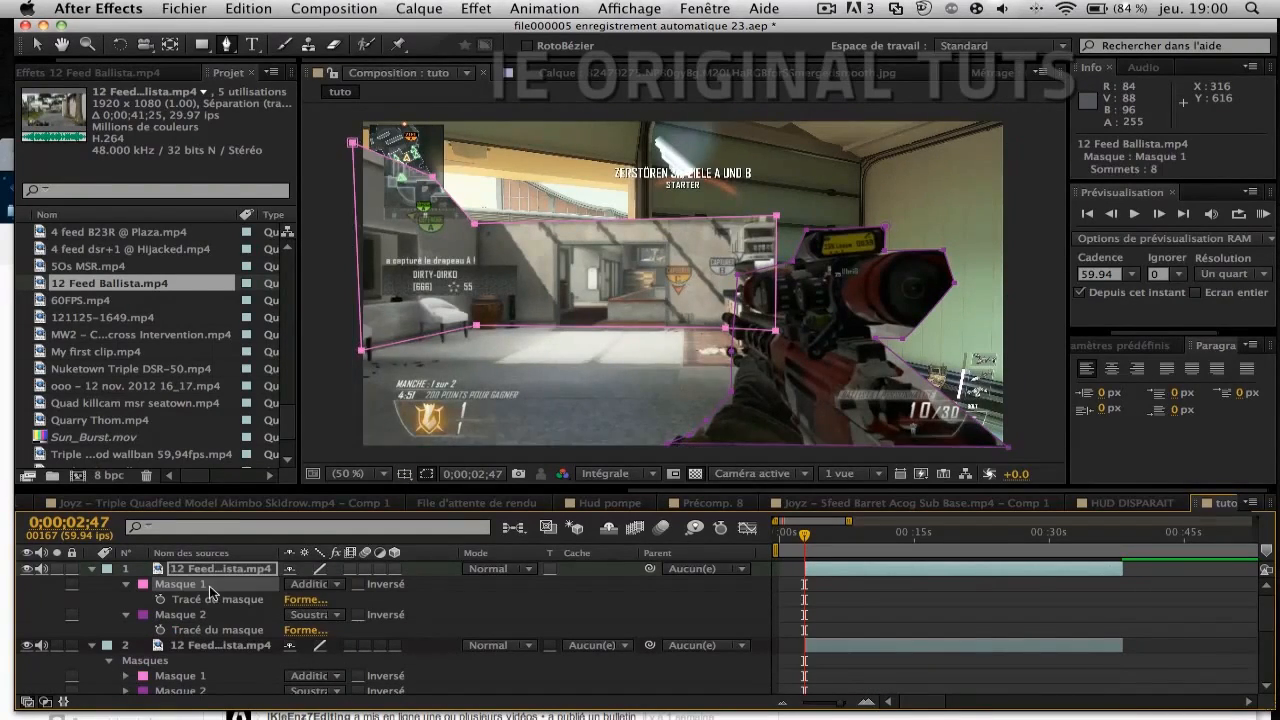
{"action": "left_click", "coordinate": [202, 616], "text": "shift"}
{"action": "key", "text": "Delete"}
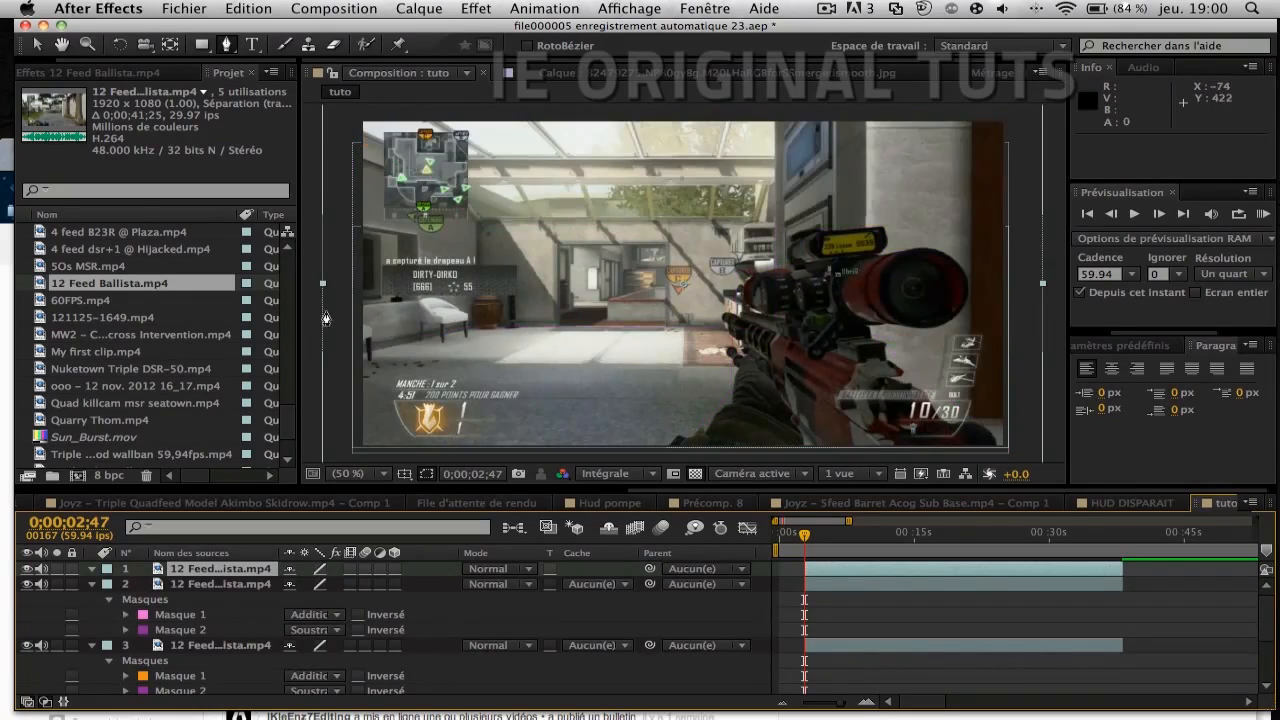
Step: Draw a closed six-point Pen mask around the glass roof area on the new copy
{"action": "left_click", "coordinate": [362, 137]}
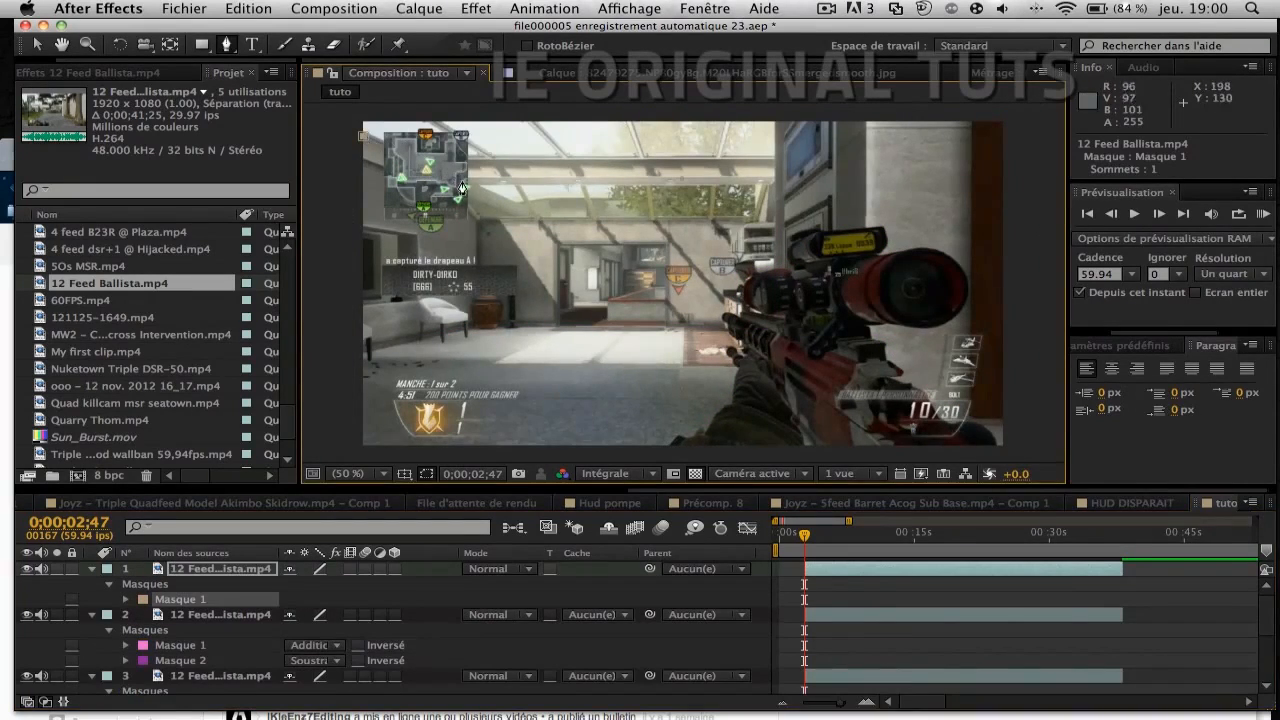
{"action": "left_click", "coordinate": [480, 219]}
{"action": "left_click", "coordinate": [760, 220]}
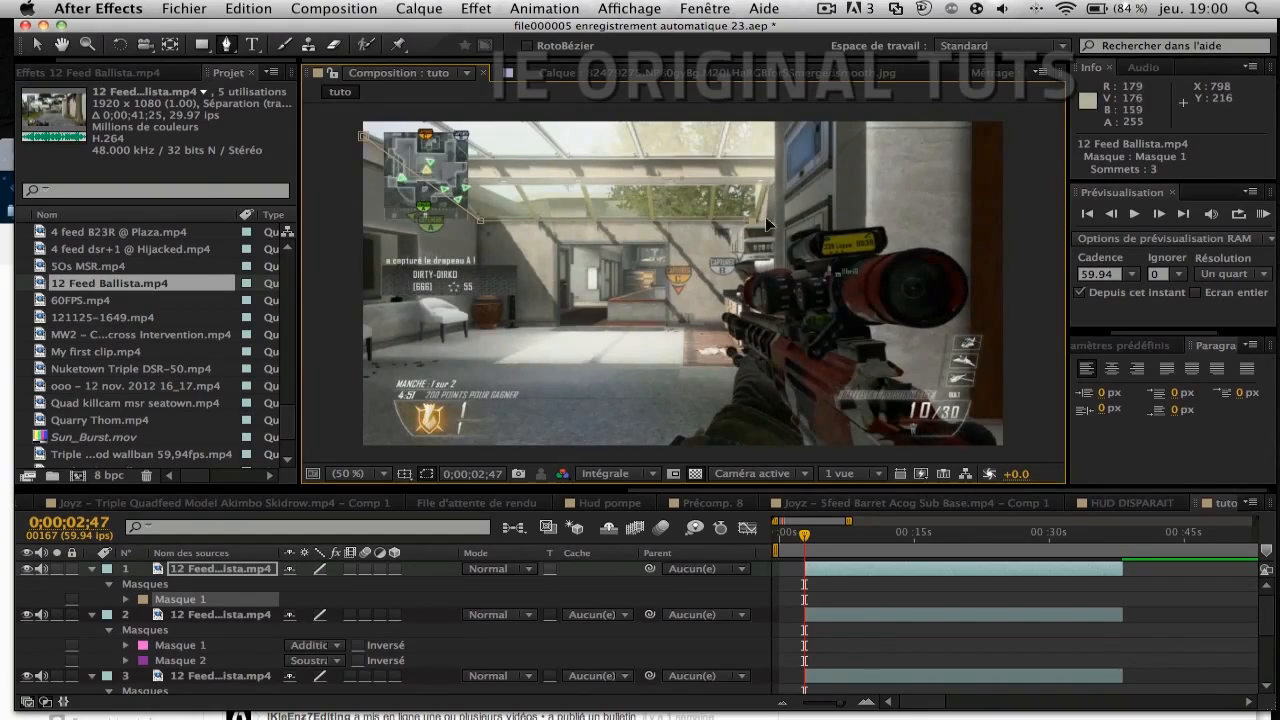
{"action": "left_click_drag", "start_coordinate": [780, 182], "coordinate": [780, 115]}
{"action": "left_click", "coordinate": [780, 111]}
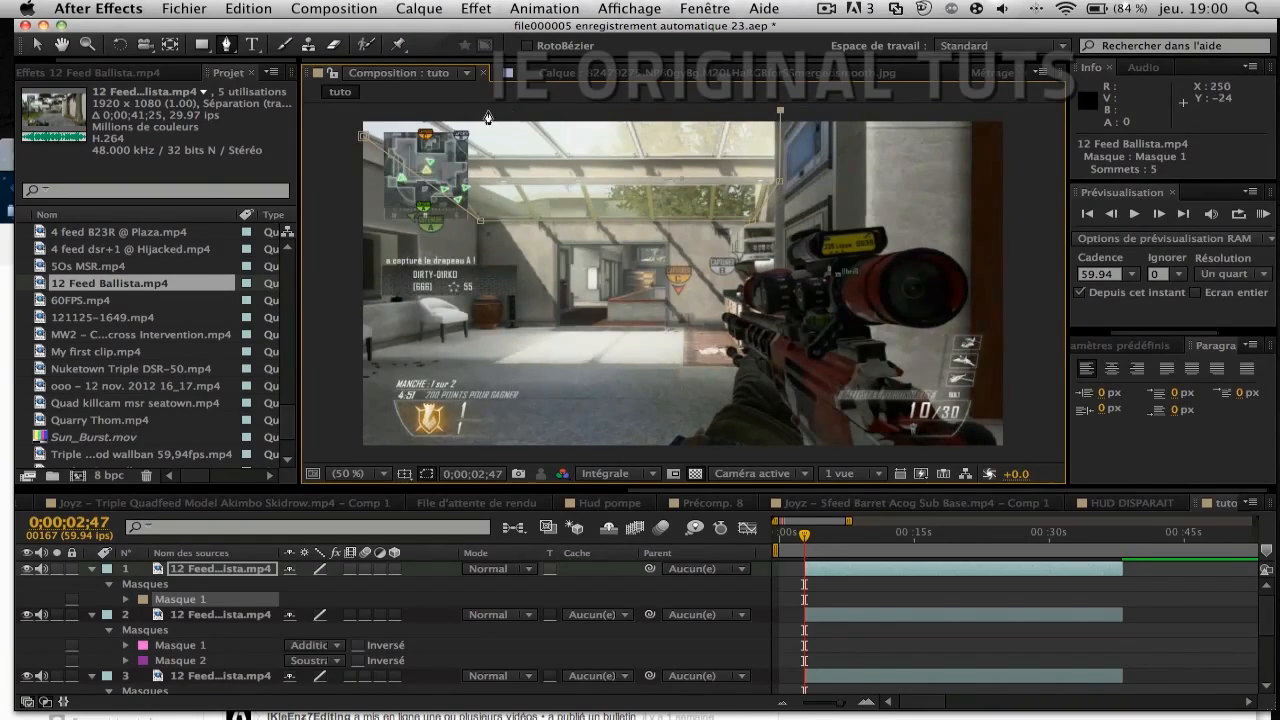
{"action": "left_click", "coordinate": [362, 106]}
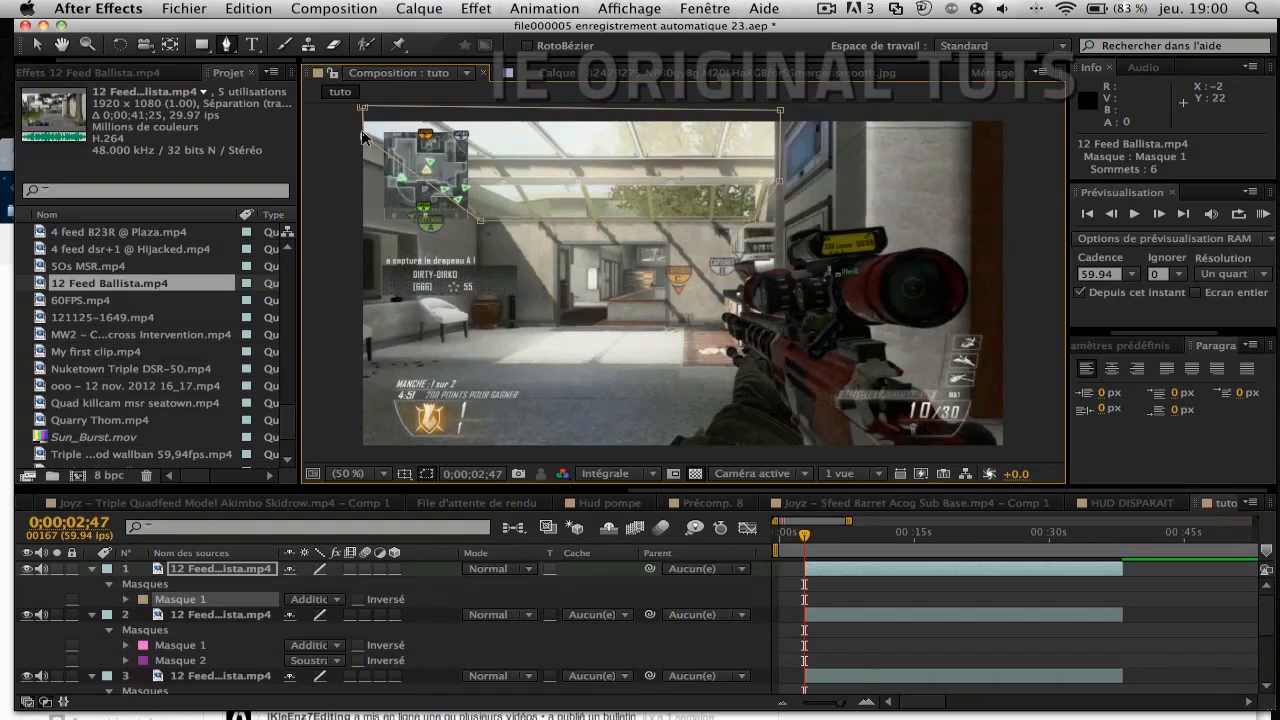
{"action": "left_click", "coordinate": [362, 137]}
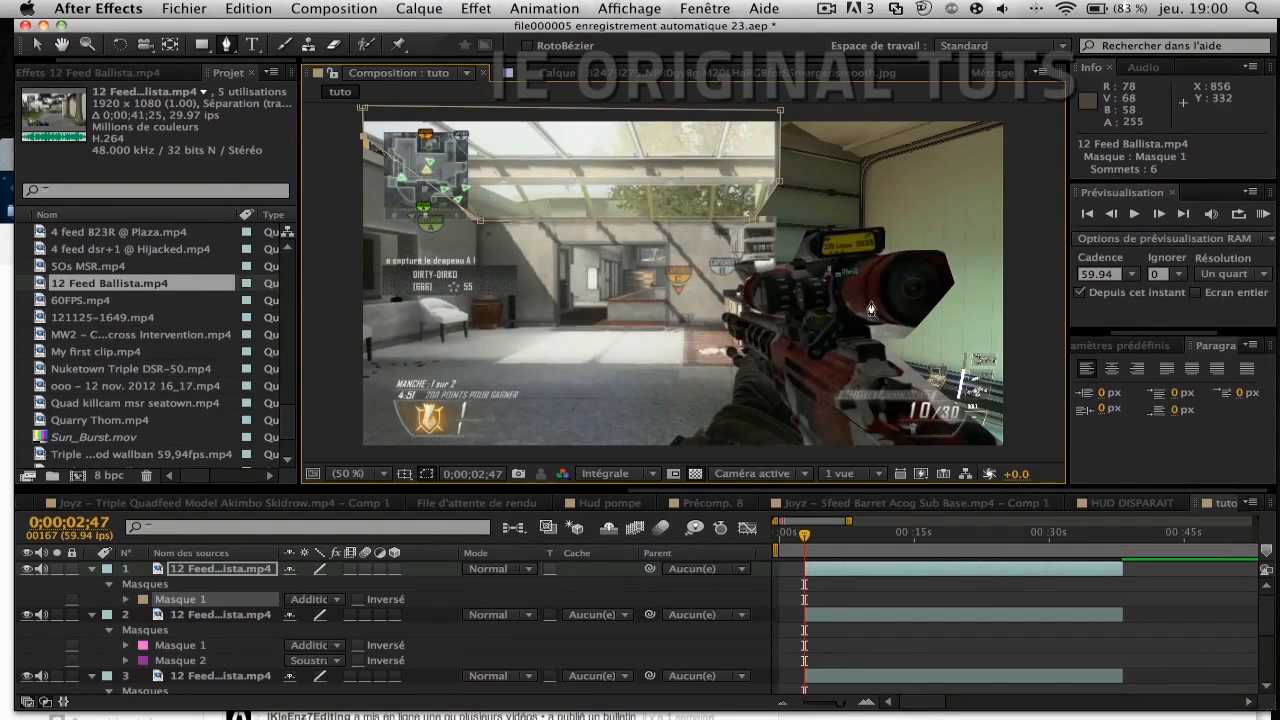
Step: Duplicate the glass roof layer and delete the mask from the copy
{"action": "left_click", "coordinate": [210, 570]}
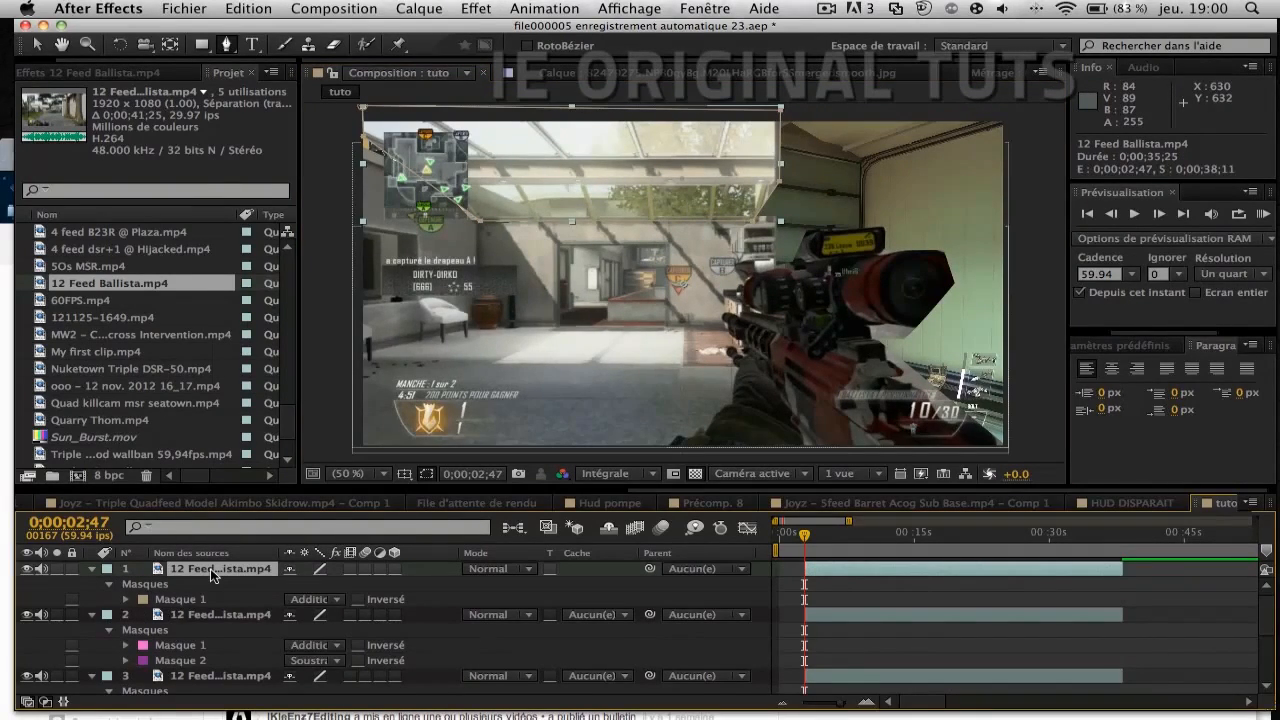
{"action": "key", "text": "super+d"}
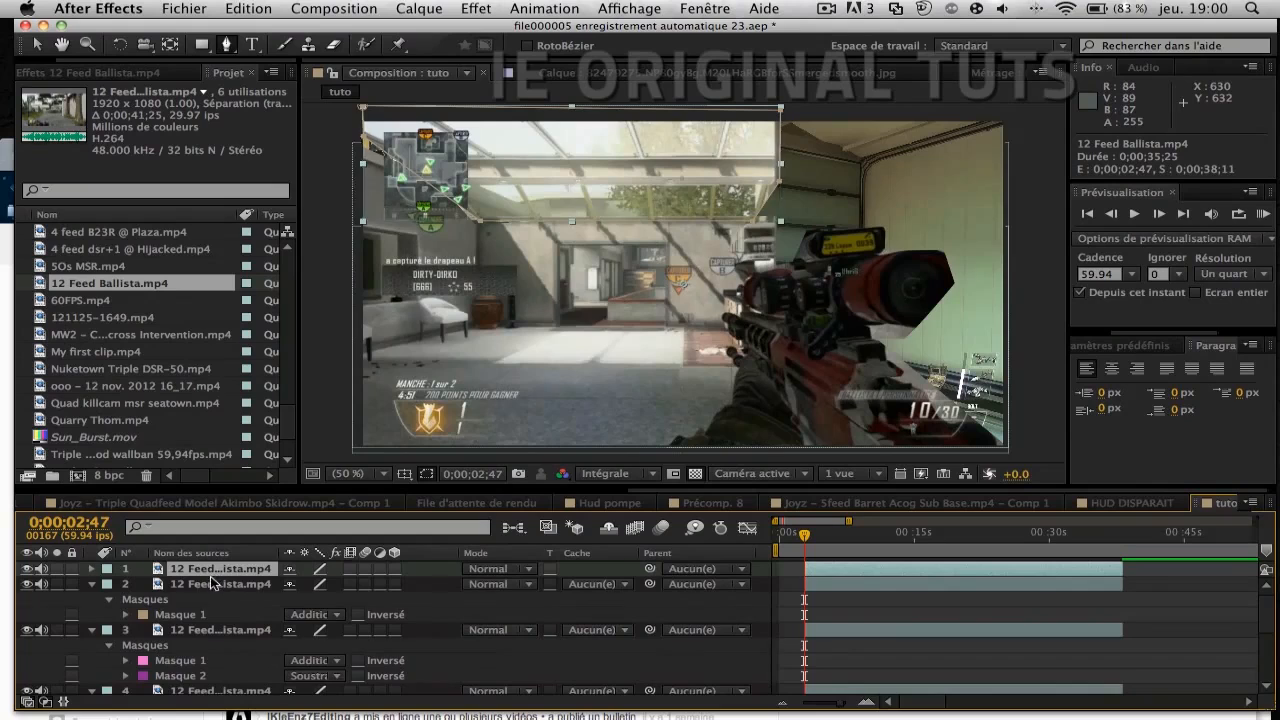
{"action": "key", "text": "m"}
{"action": "left_click", "coordinate": [208, 583]}
{"action": "key", "text": "Delete"}
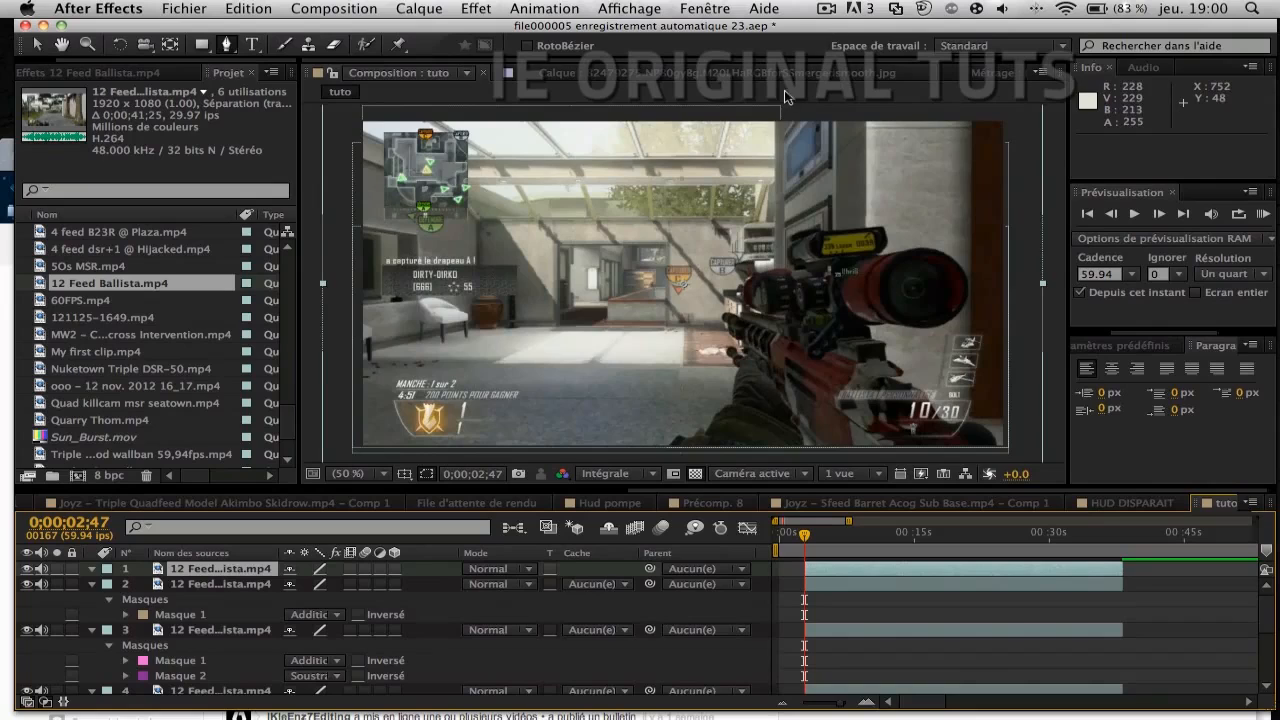
Step: Draw a closed six-point Pen mask around the right wall, including the rifle area, on the new copy
{"action": "left_click", "coordinate": [776, 114]}
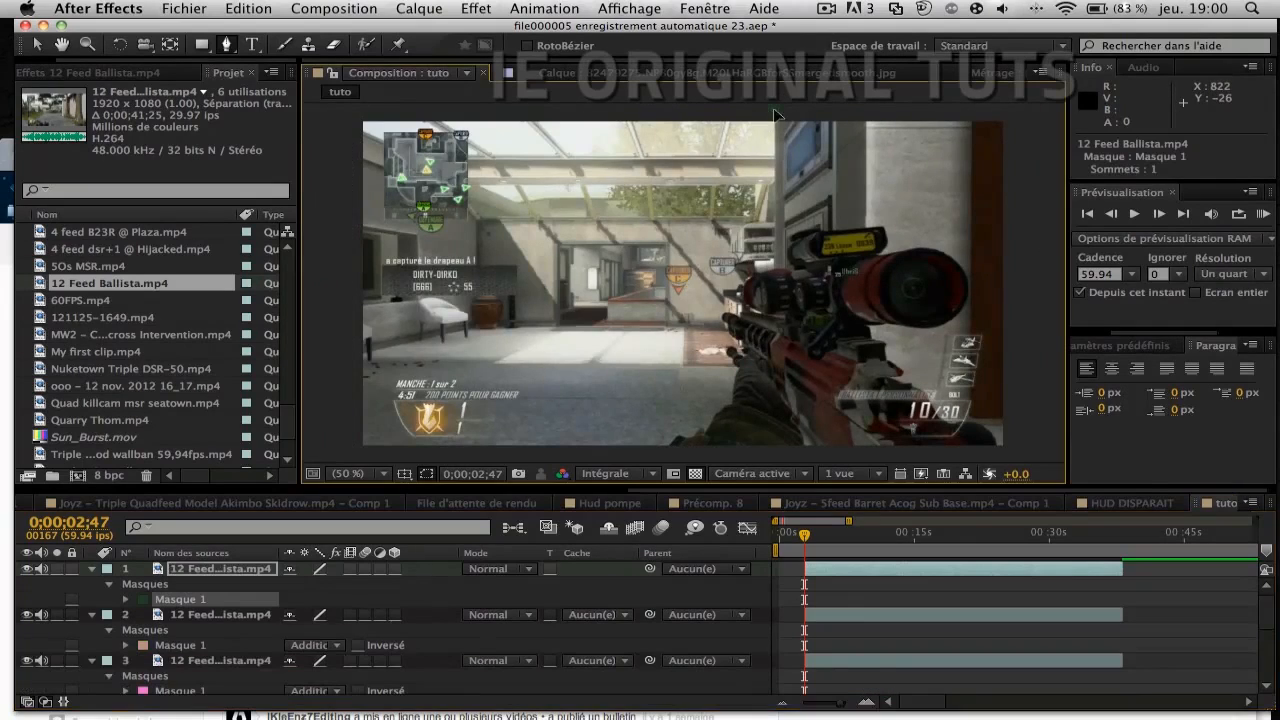
{"action": "left_click", "coordinate": [738, 292]}
{"action": "left_click", "coordinate": [753, 354]}
{"action": "left_click", "coordinate": [1009, 468]}
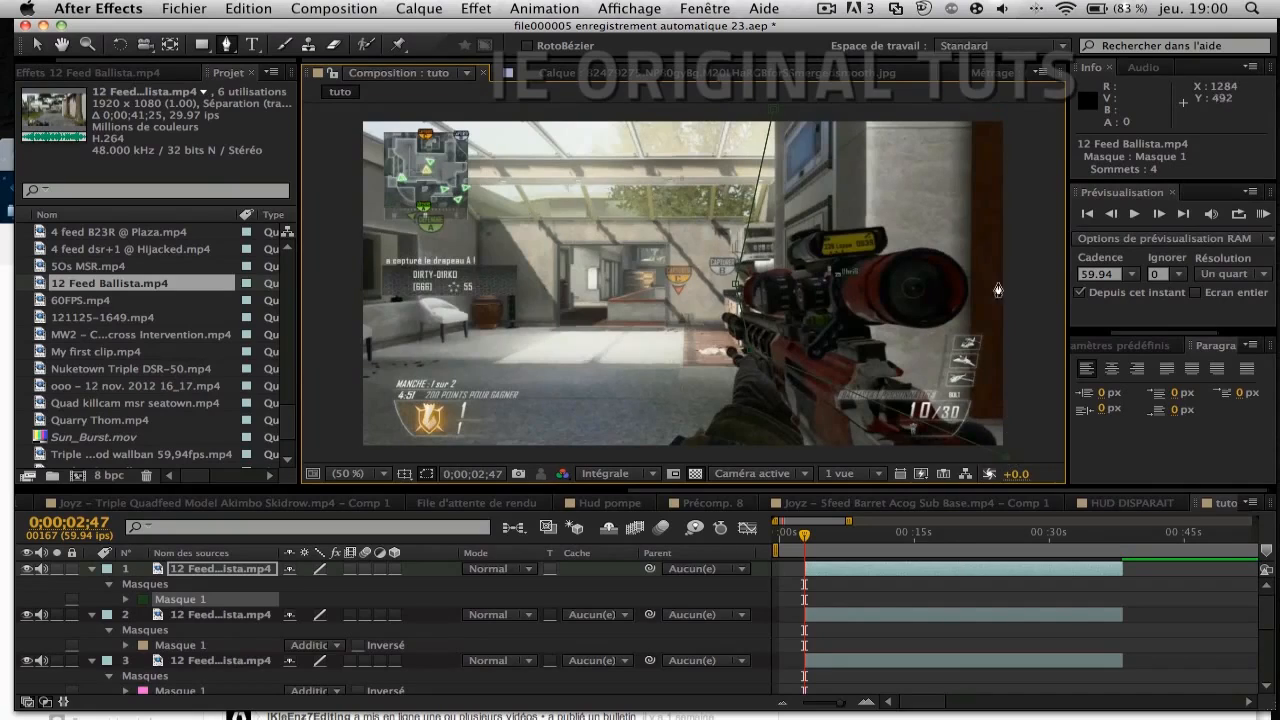
{"action": "left_click", "coordinate": [1009, 124]}
{"action": "left_click", "coordinate": [773, 109]}
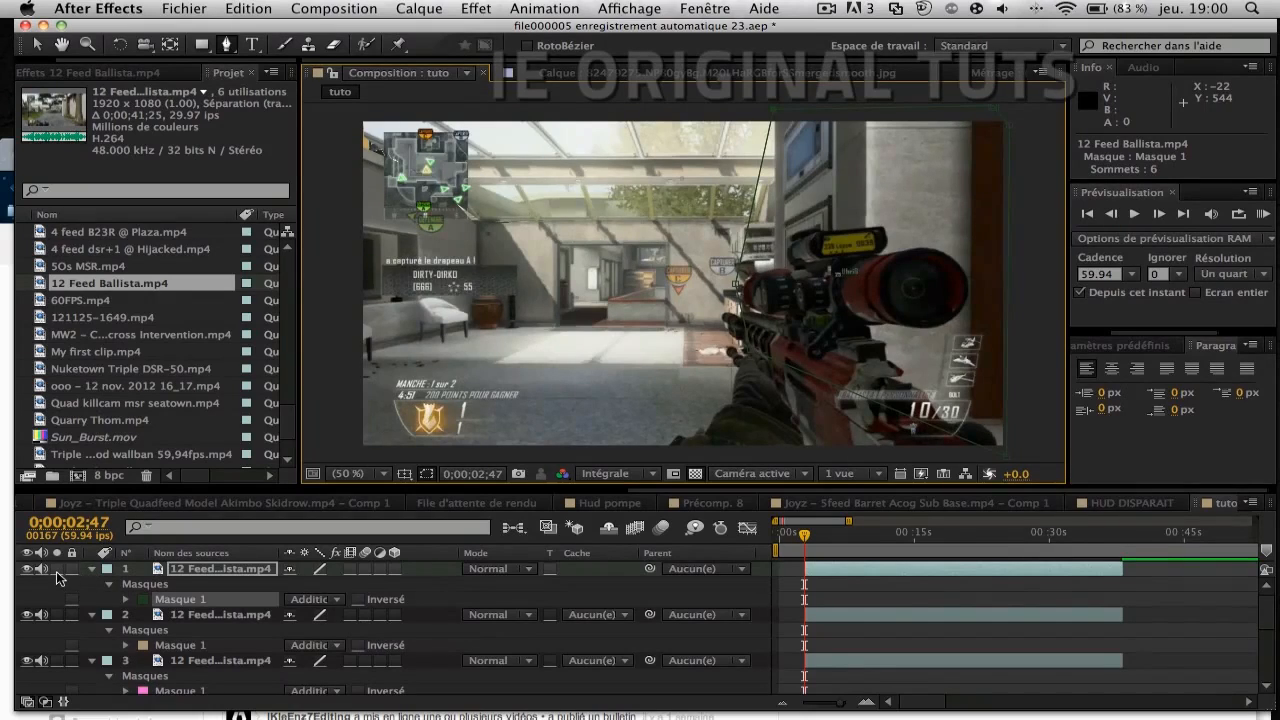
Step: Copy the subtracting rifle mask from the floor layer and paste it onto the right wall layer
{"action": "left_click", "coordinate": [246, 577]}
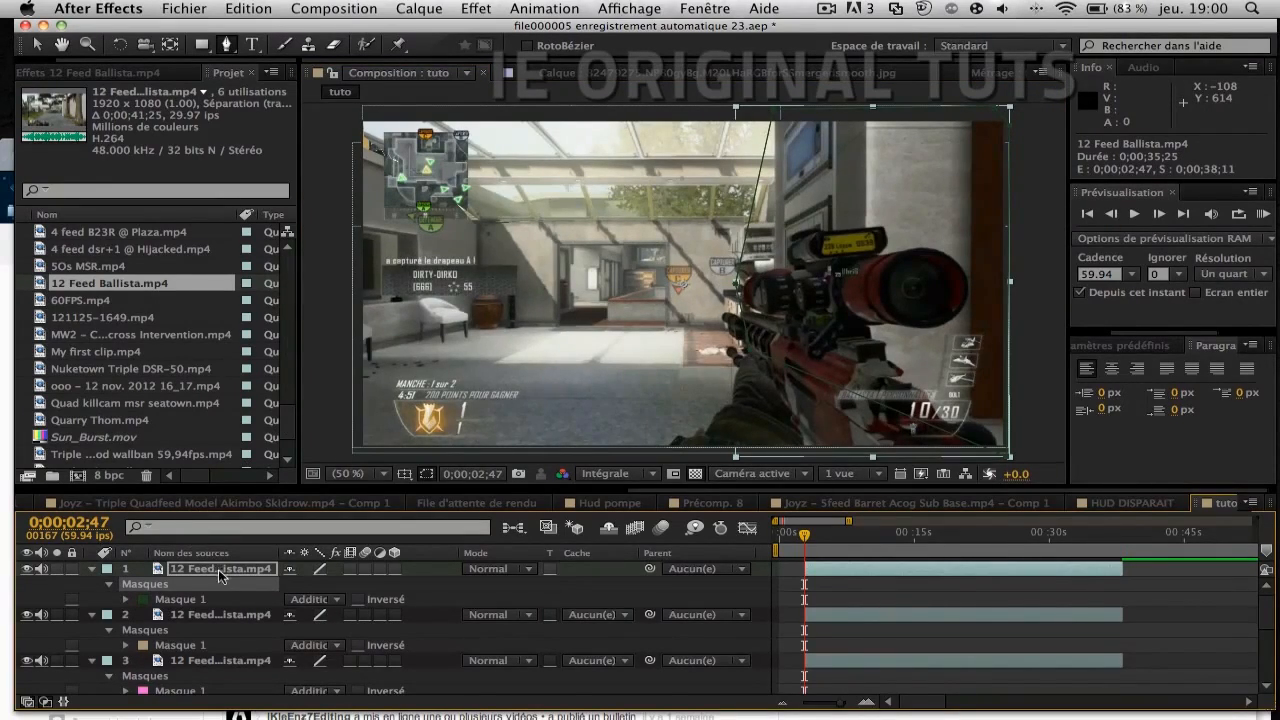
{"action": "scroll", "coordinate": [205, 610], "scroll_direction": "down", "scroll_amount": 4}
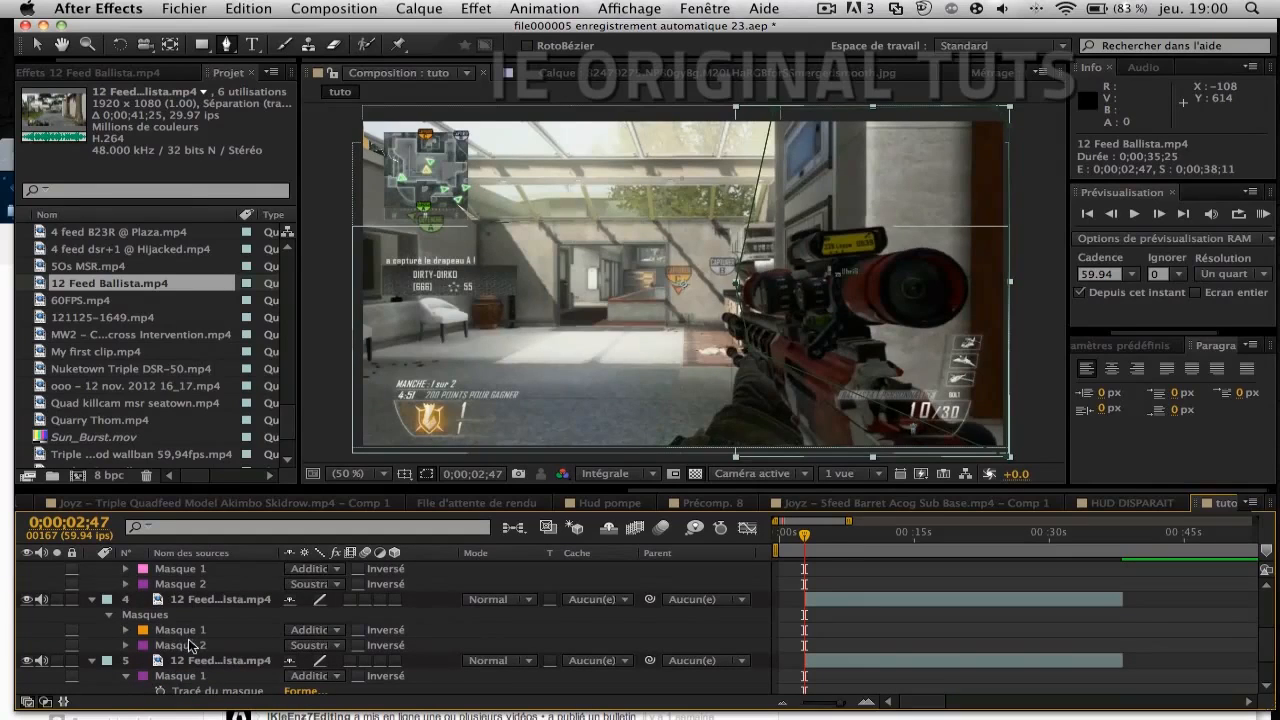
{"action": "left_click", "coordinate": [190, 646]}
{"action": "scroll", "coordinate": [190, 646], "scroll_direction": "up", "scroll_amount": 4}
{"action": "left_click", "coordinate": [203, 568]}
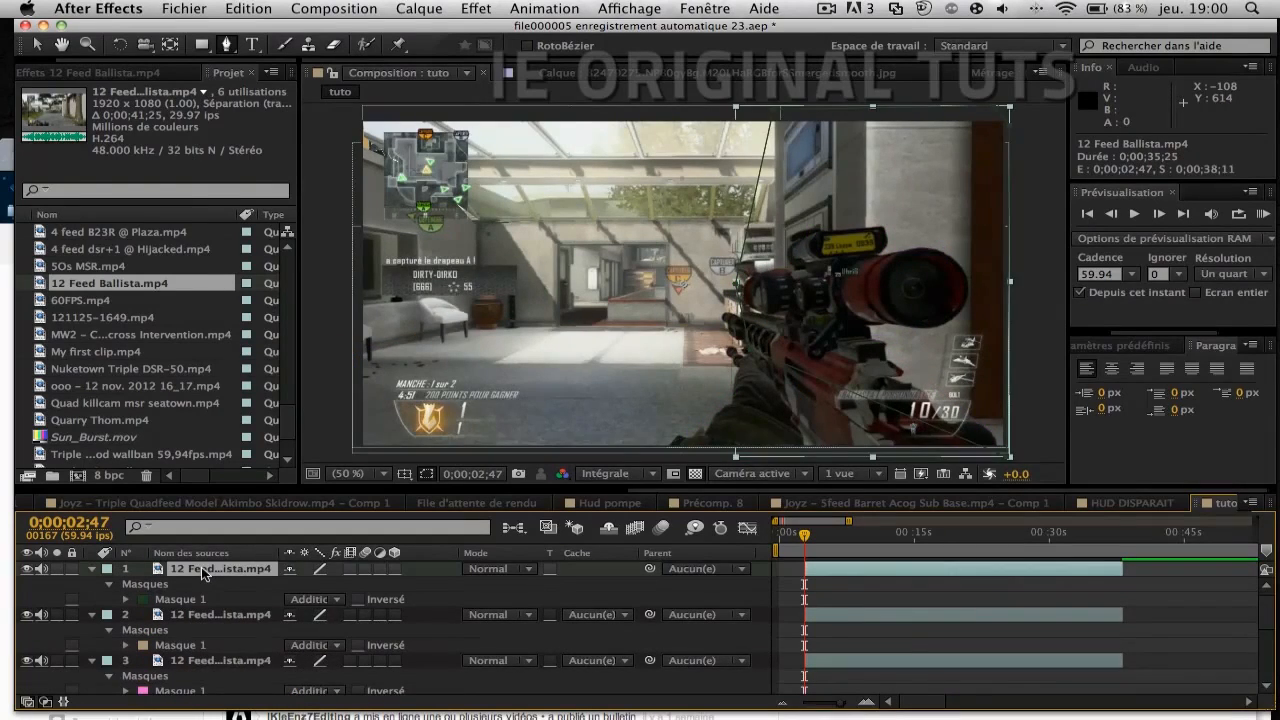
{"action": "key", "text": "super+v"}
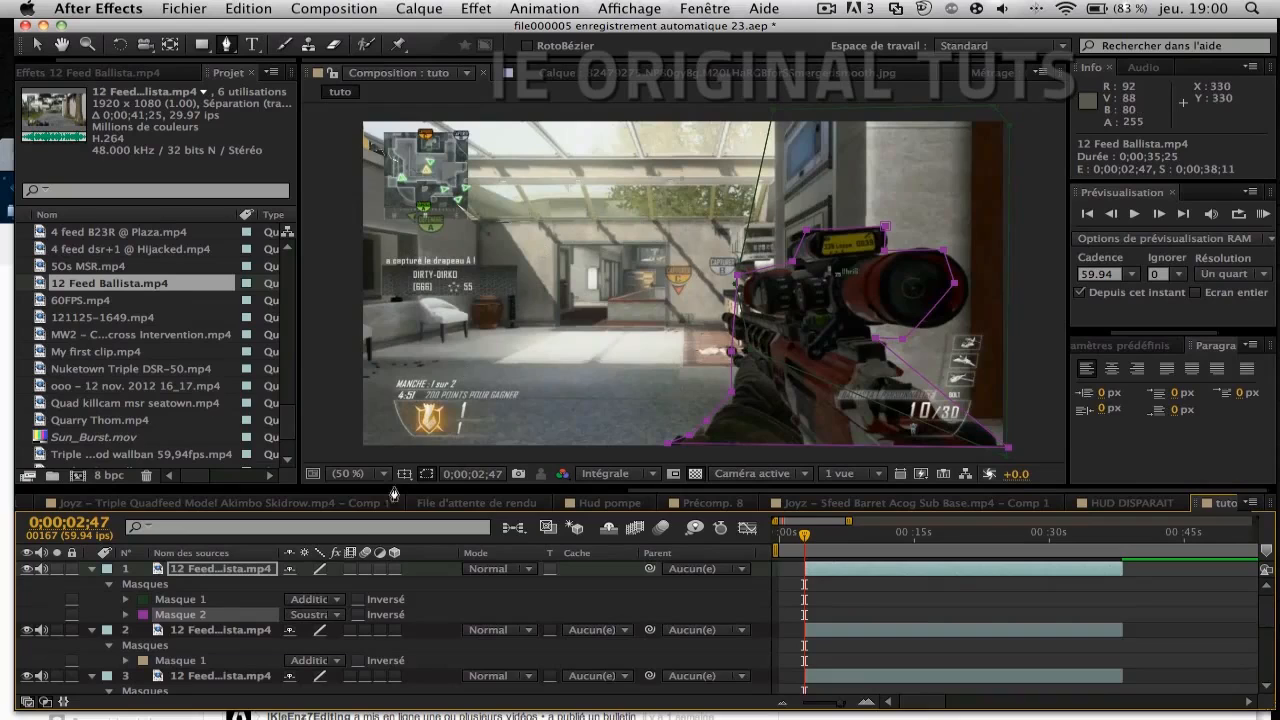
Step: Paste the roof mask onto the right wall layer, set it to Soustraction, and briefly solo that layer to check the cut-out
{"action": "left_click", "coordinate": [228, 632]}
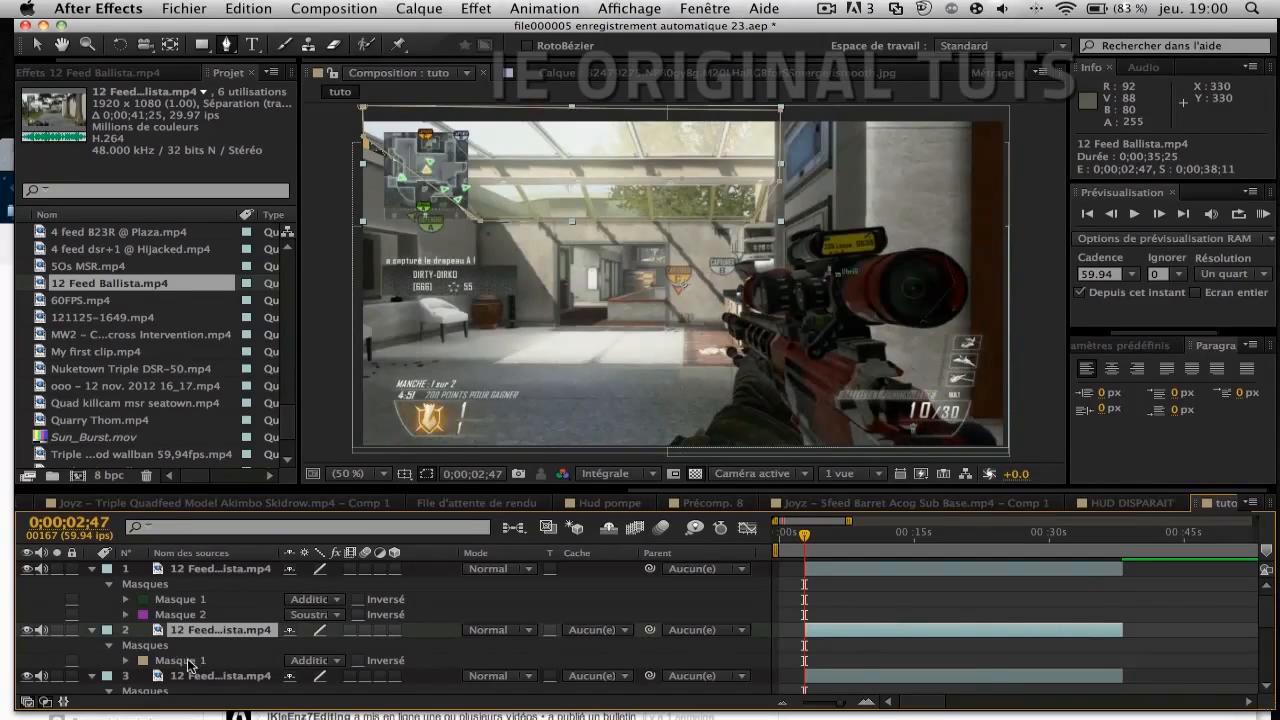
{"action": "left_click", "coordinate": [189, 662]}
{"action": "left_click", "coordinate": [203, 574]}
{"action": "key", "text": "ctrl+v"}
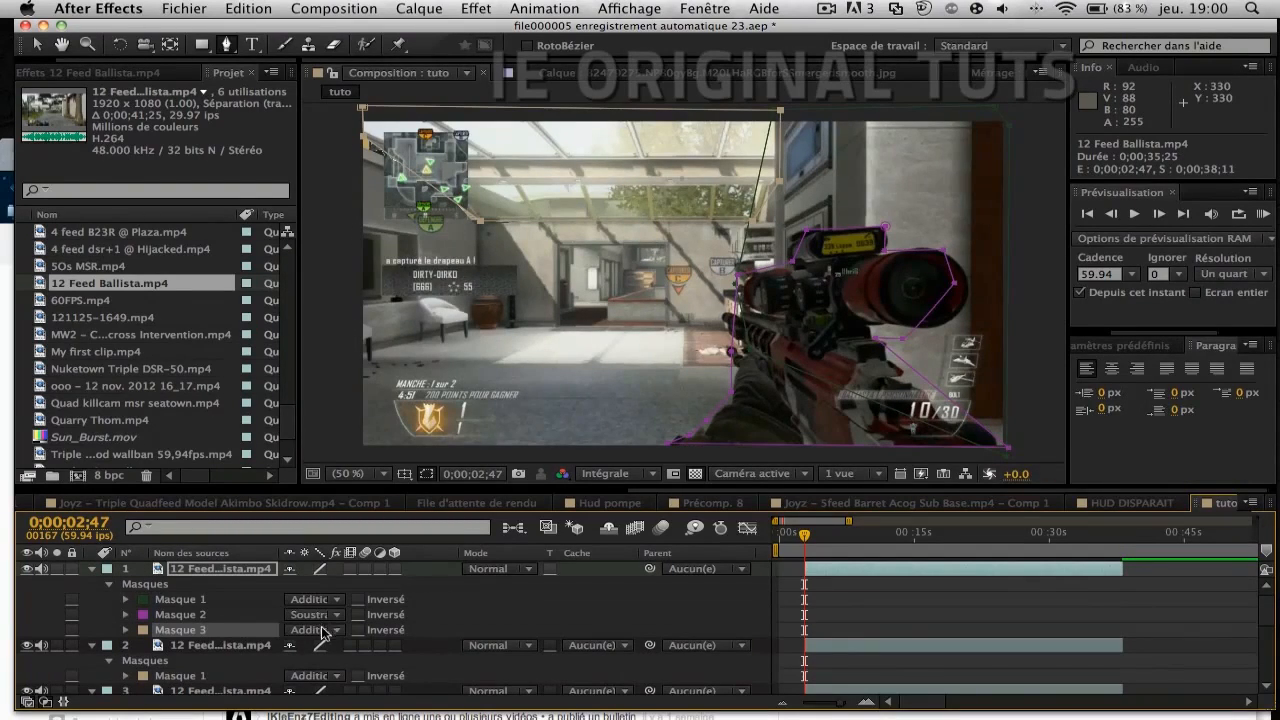
{"action": "left_click", "coordinate": [318, 630]}
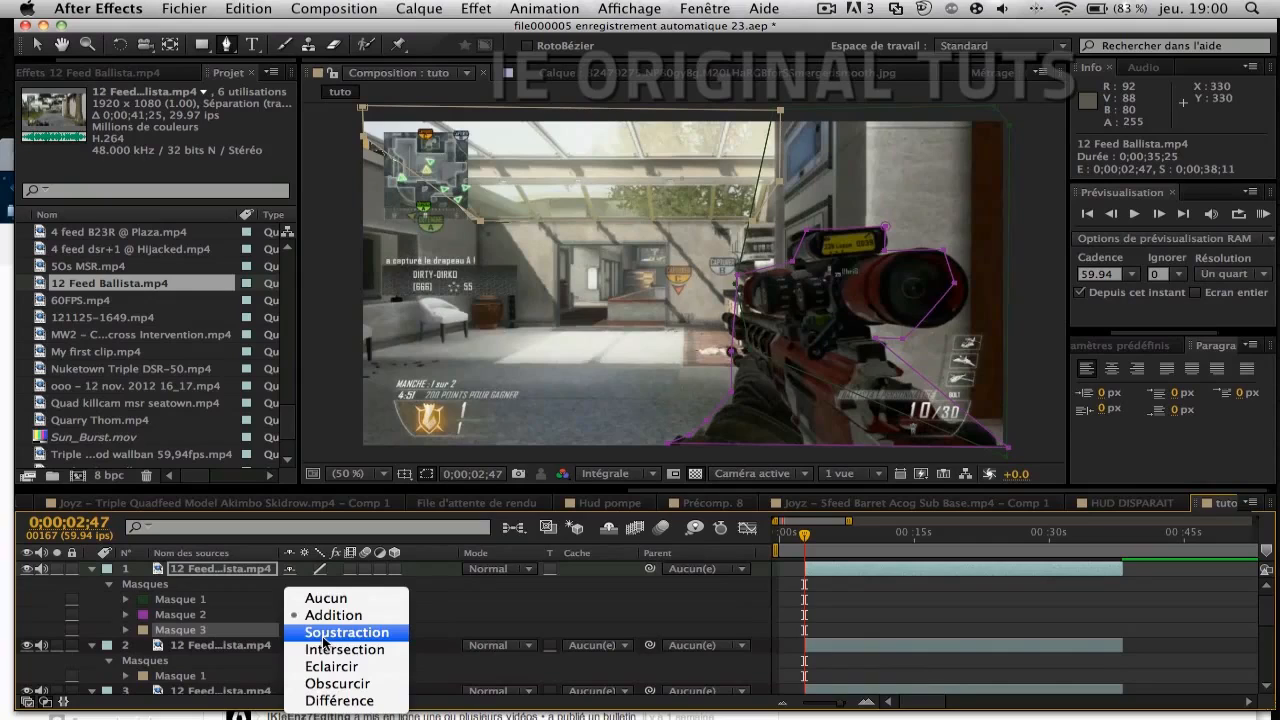
{"action": "left_click", "coordinate": [323, 634]}
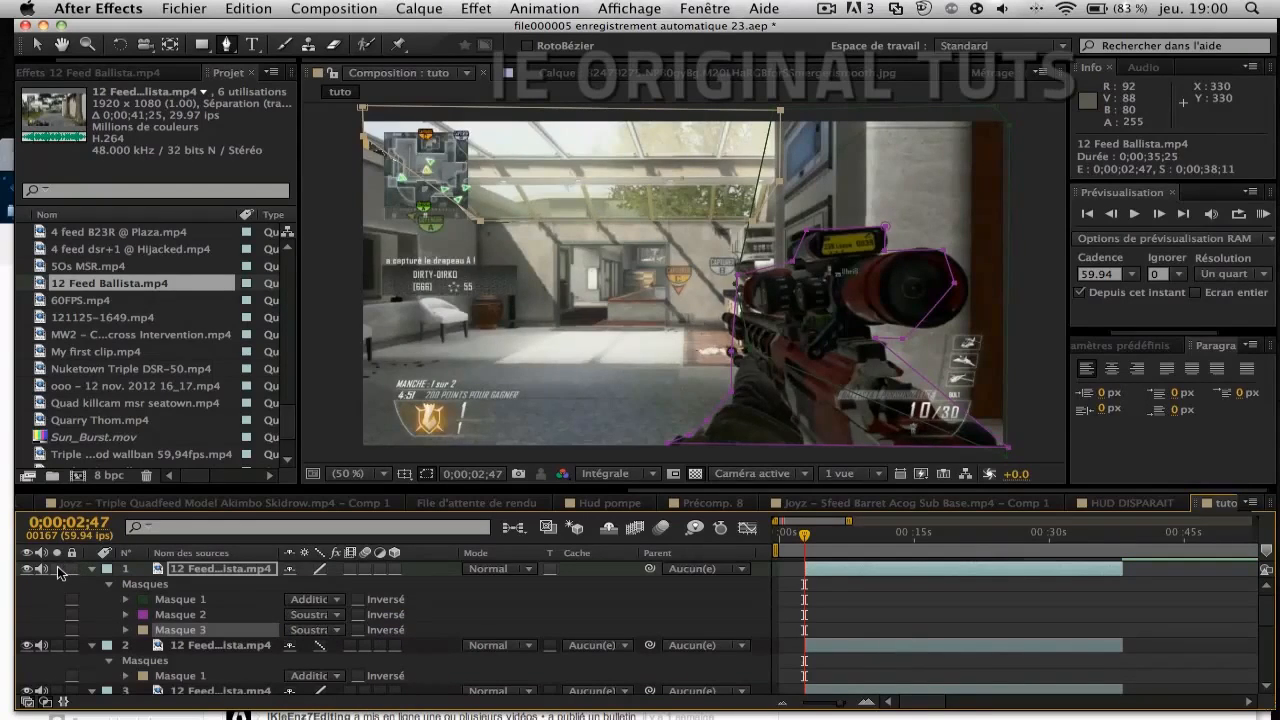
{"action": "left_click", "coordinate": [56, 568]}
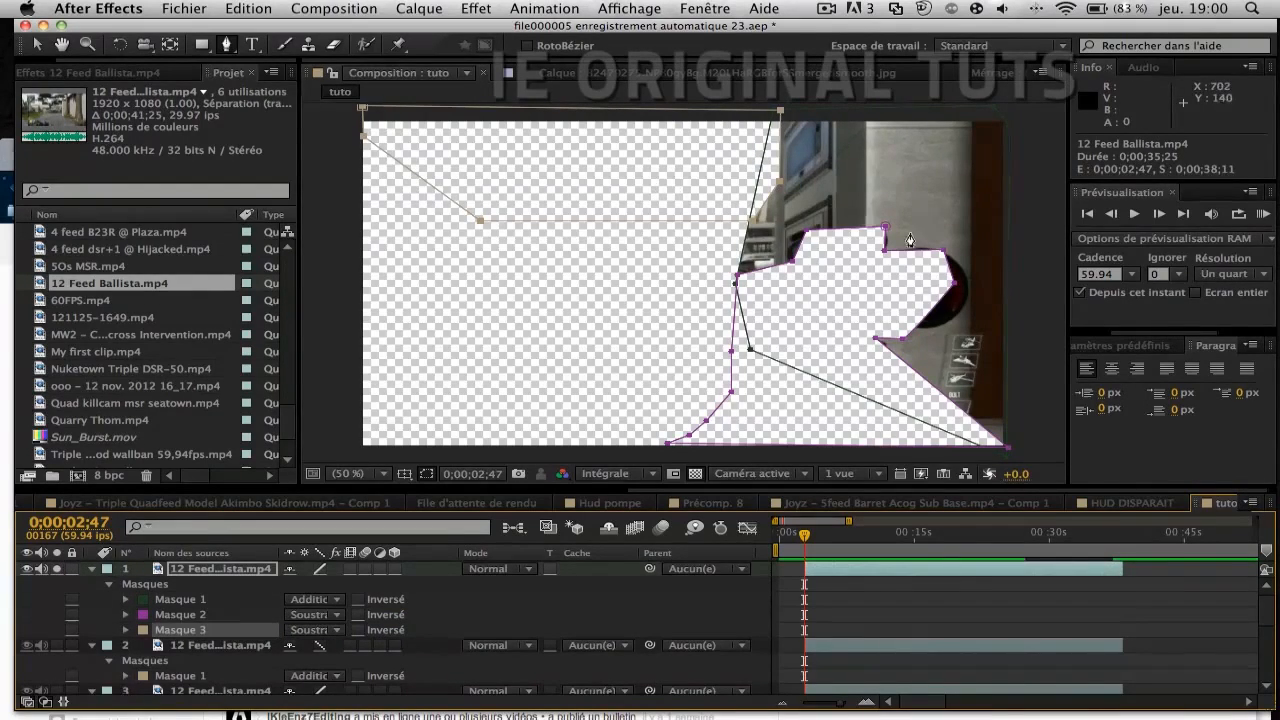
{"action": "left_click", "coordinate": [56, 568]}
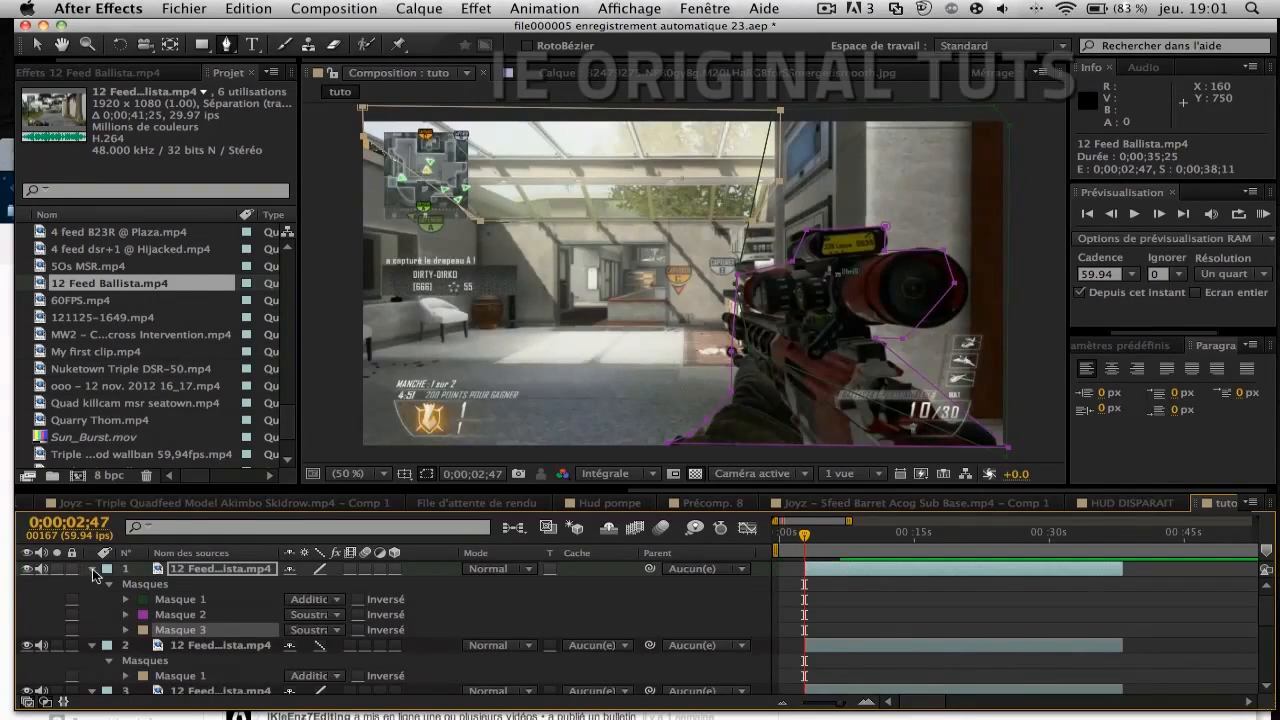
Step: Collapse the expanded properties of all the 12 Feed Ballista layers in the timeline
{"action": "left_click", "coordinate": [92, 568]}
{"action": "left_click", "coordinate": [91, 586]}
{"action": "left_click", "coordinate": [91, 599]}
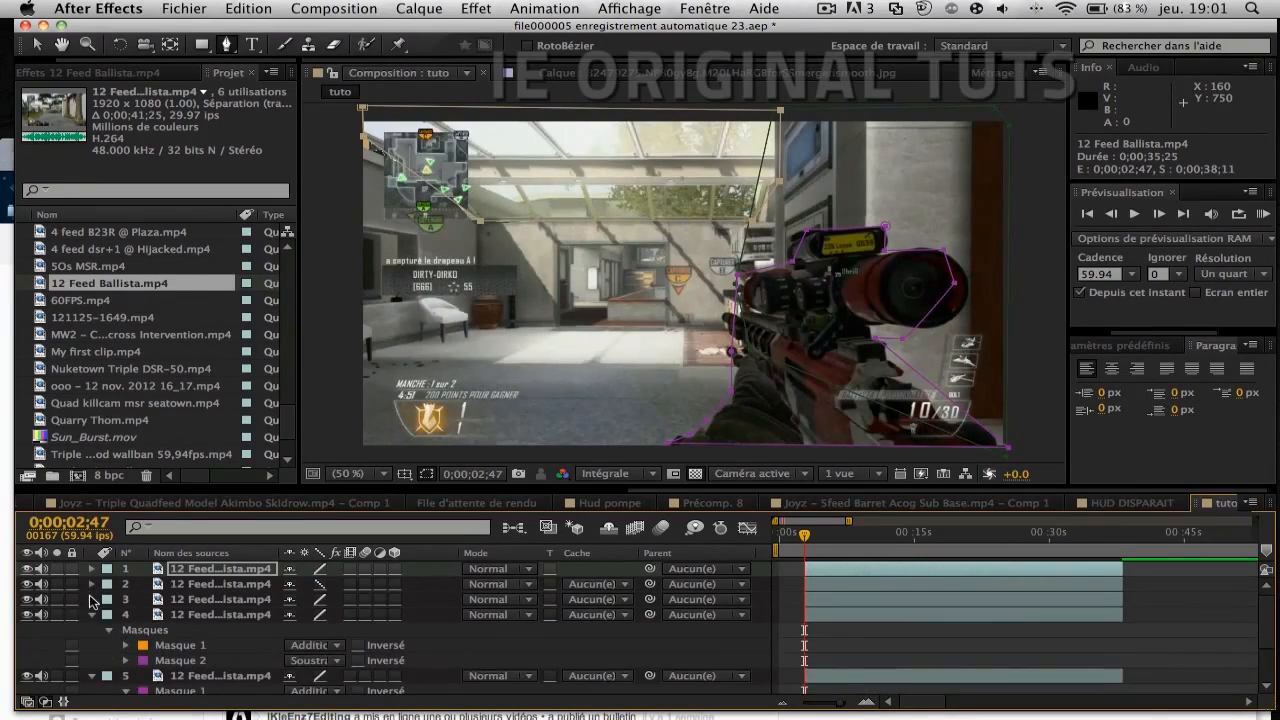
{"action": "left_click", "coordinate": [91, 614]}
{"action": "left_click", "coordinate": [91, 630]}
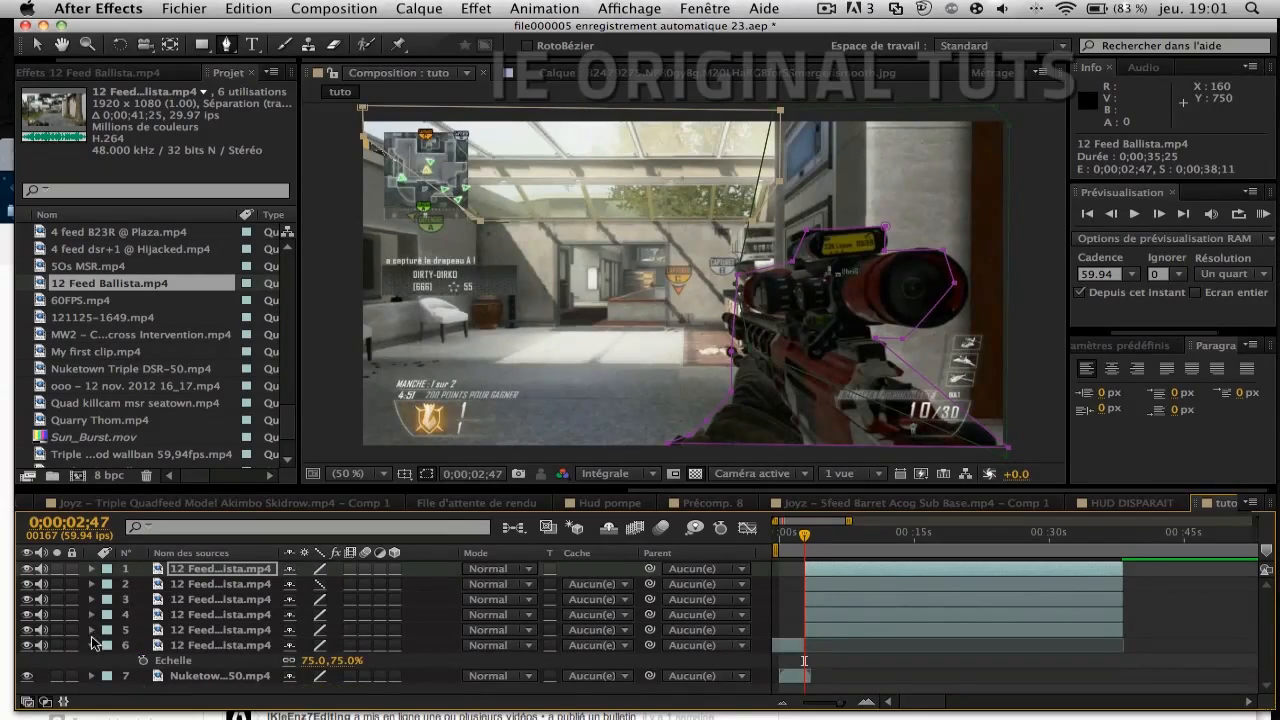
{"action": "left_click", "coordinate": [91, 644]}
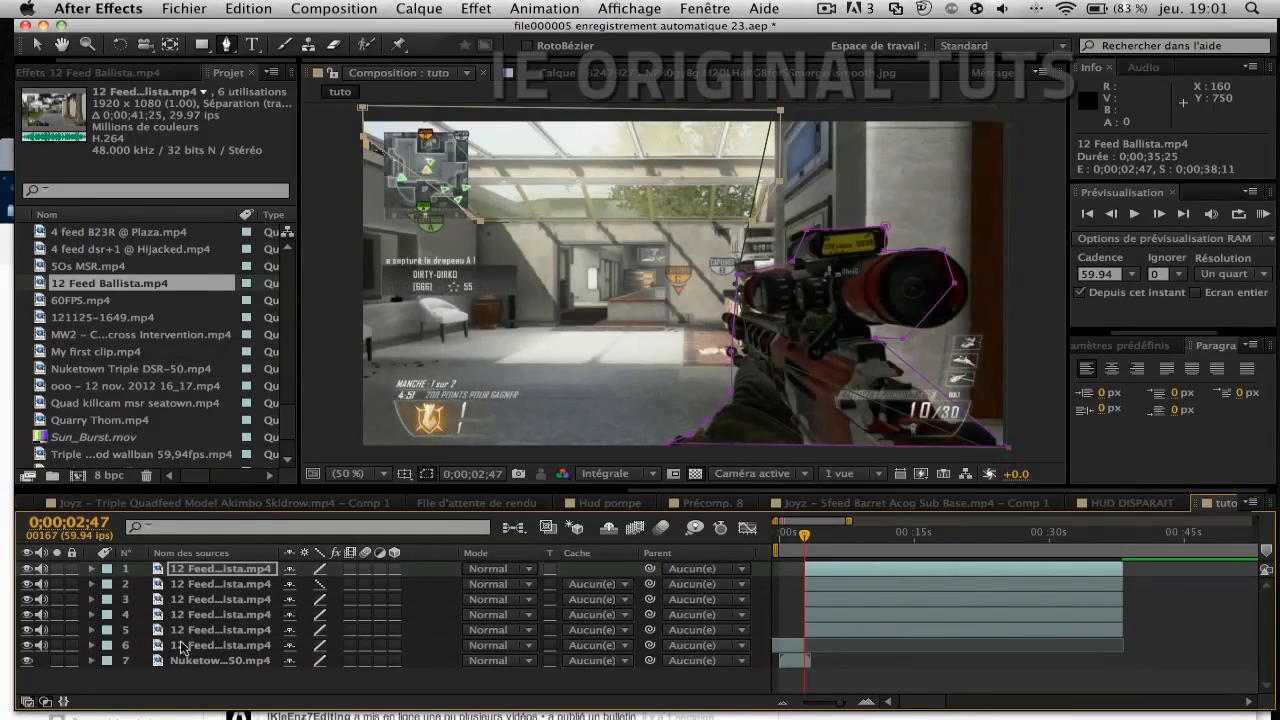
Step: Add an Opacité keyframe of 0% to the rifle layer at 0;00;02;47
{"action": "left_click", "coordinate": [218, 630]}
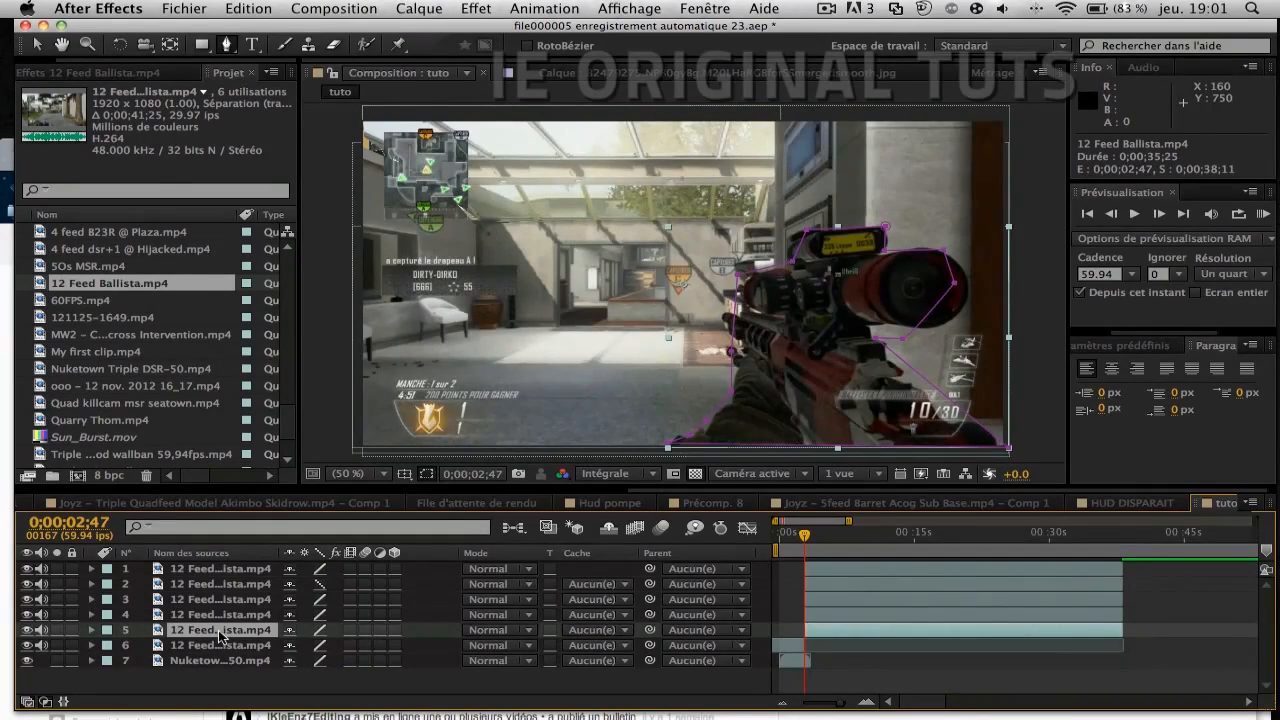
{"action": "key", "text": "t"}
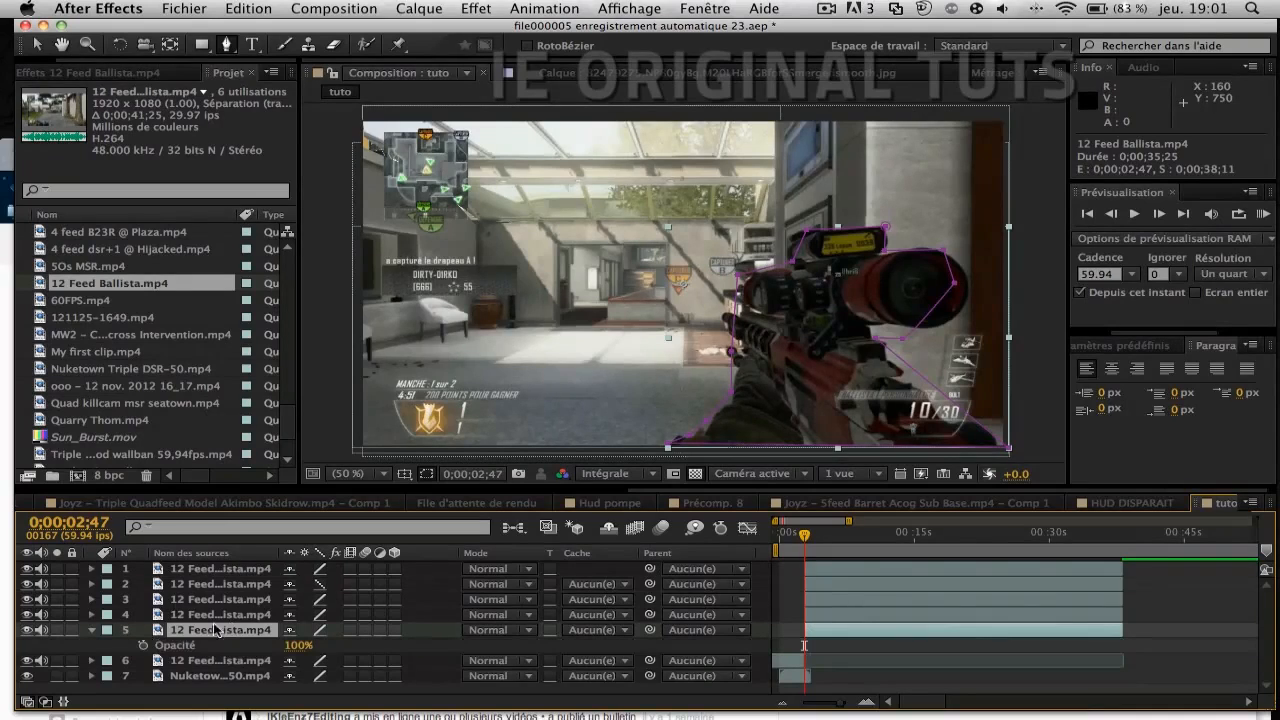
{"action": "left_click", "coordinate": [143, 645]}
{"action": "left_click_drag", "start_coordinate": [300, 646], "coordinate": [216, 660]}
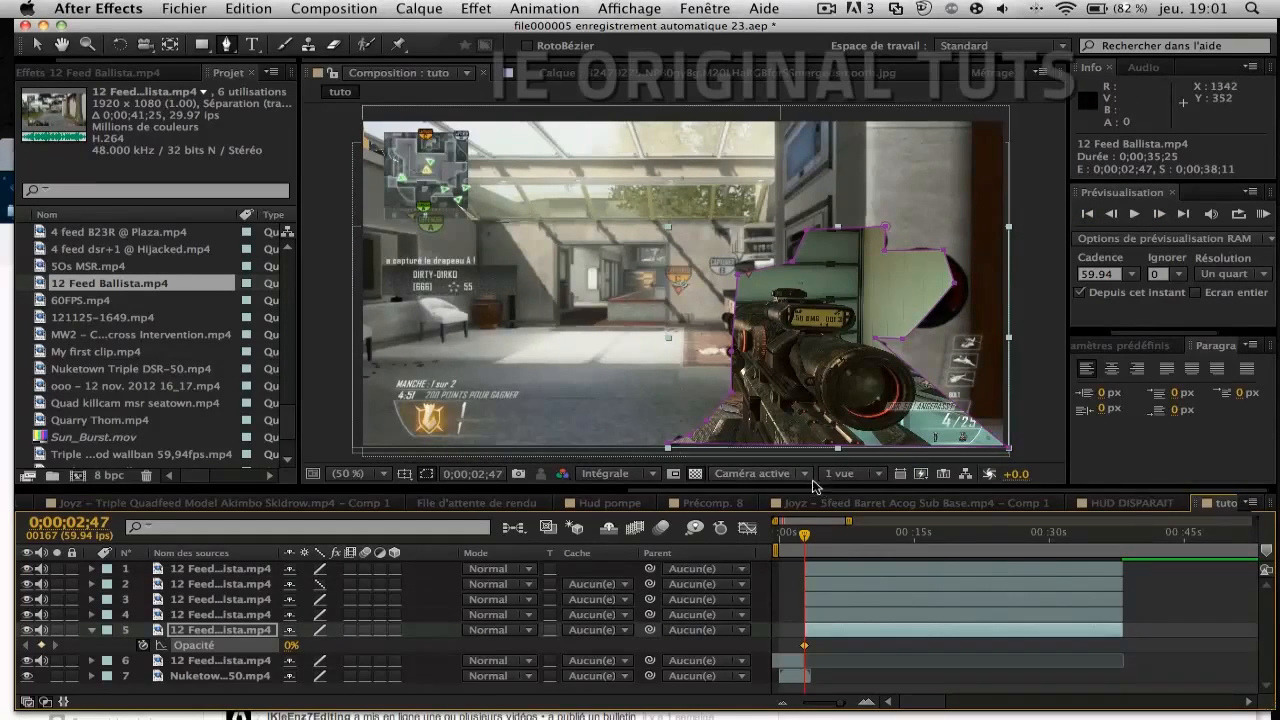
Step: Add a 100% Opacité keyframe to the rifle layer at 0;00;03;03
{"action": "left_click_drag", "start_coordinate": [836, 708], "coordinate": [845, 712]}
{"action": "left_click_drag", "start_coordinate": [929, 537], "coordinate": [943, 539]}
{"action": "left_click_drag", "start_coordinate": [291, 647], "coordinate": [441, 638]}
{"action": "left_click_drag", "start_coordinate": [288, 655], "coordinate": [494, 666]}
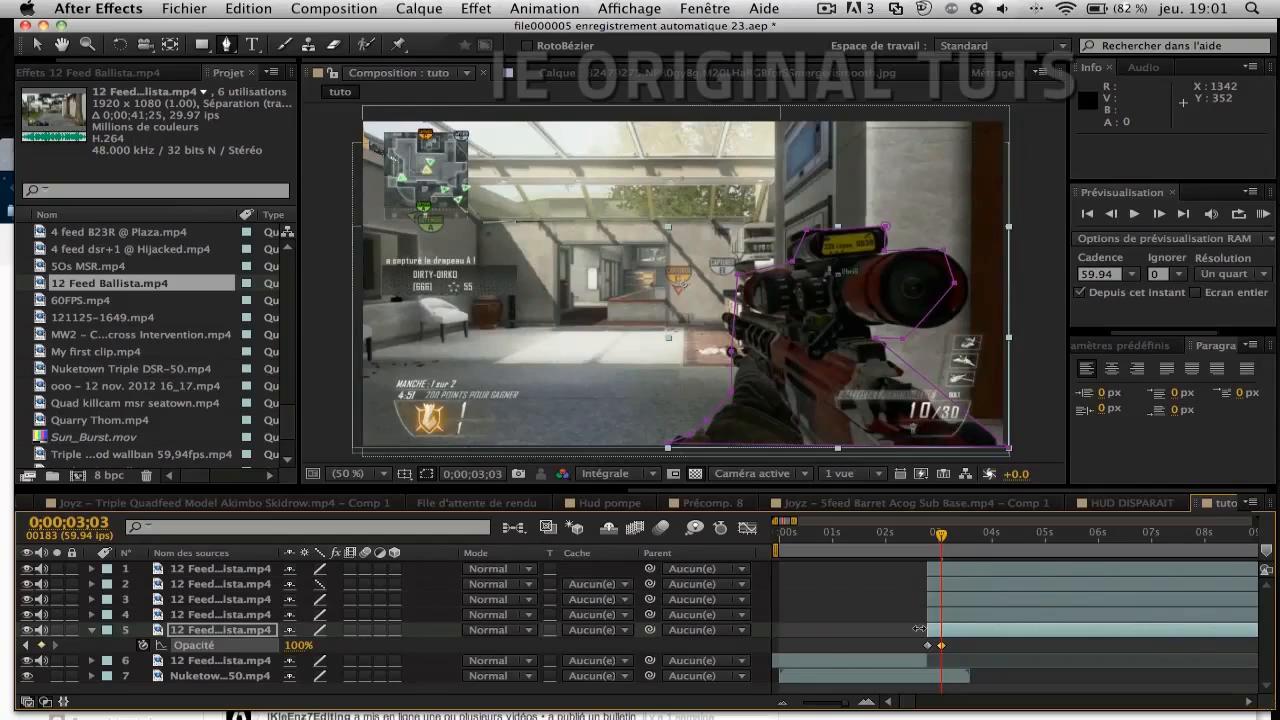
Step: Apply the Volet linéaire transition effect to the floor layer and set its Angle to 0°
{"action": "left_click", "coordinate": [944, 614]}
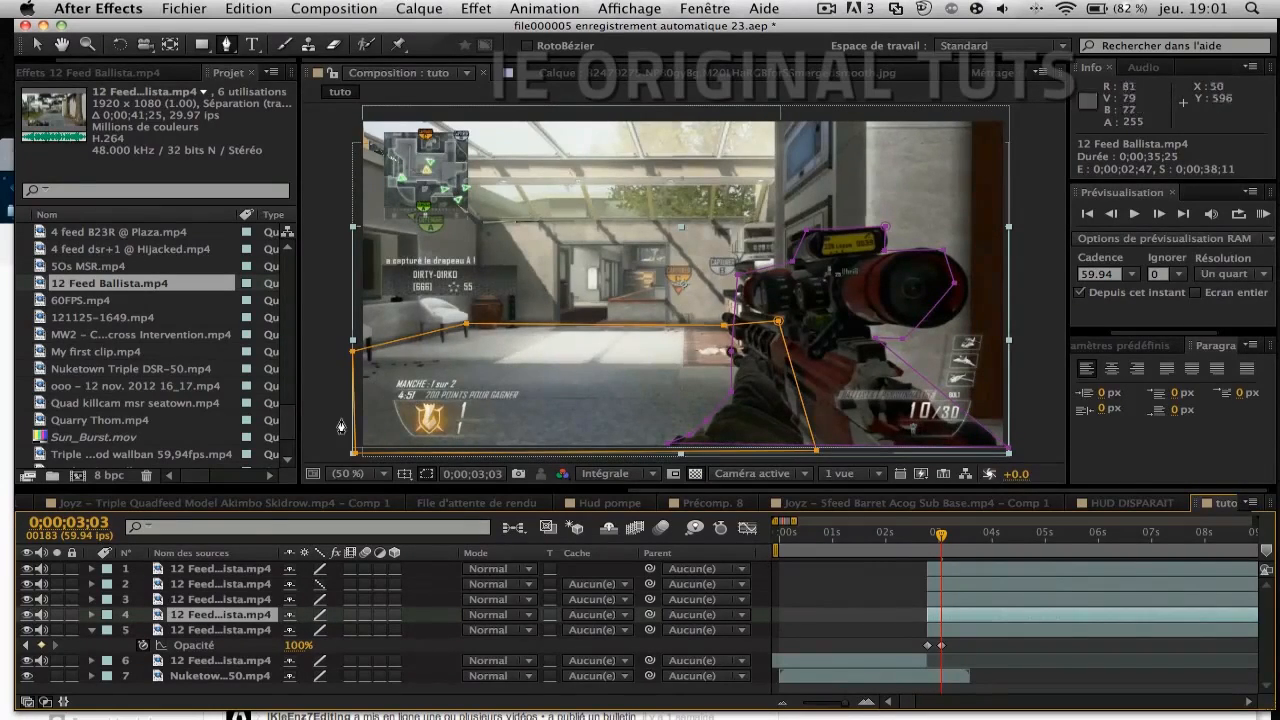
{"action": "left_click", "coordinate": [478, 8]}
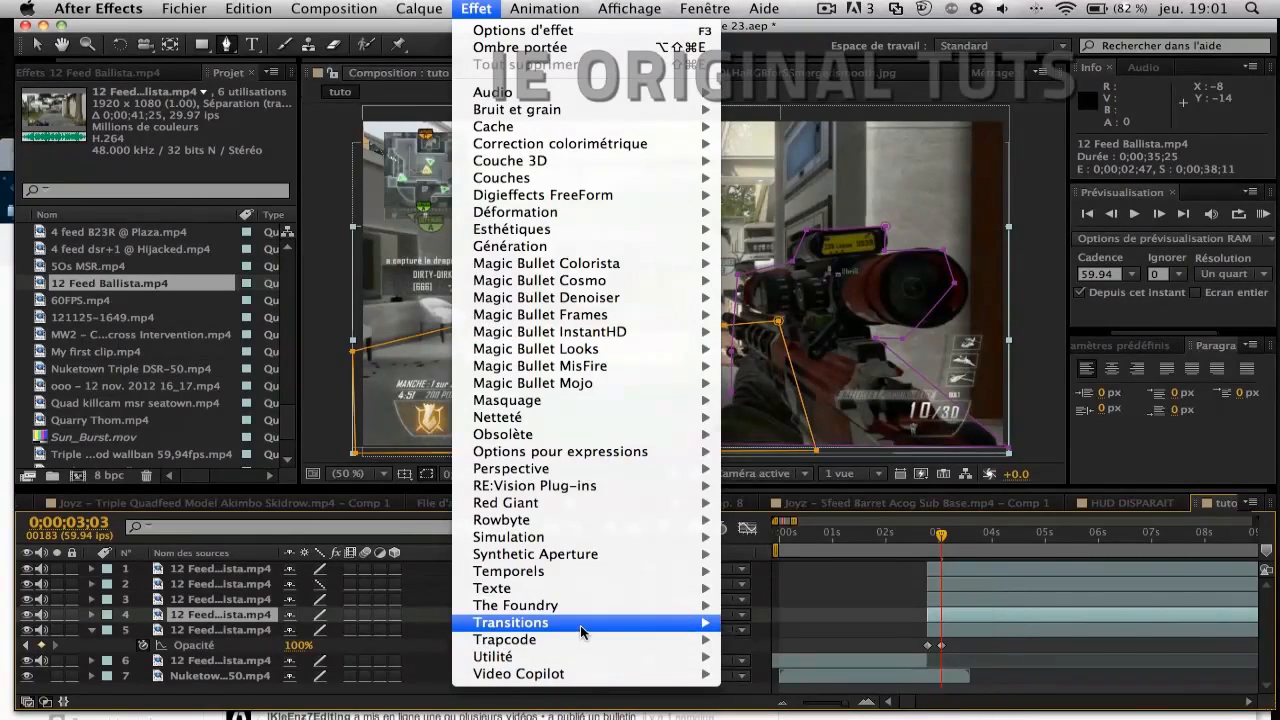
{"action": "mouse_move", "coordinate": [586, 622]}
{"action": "left_click", "coordinate": [776, 684]}
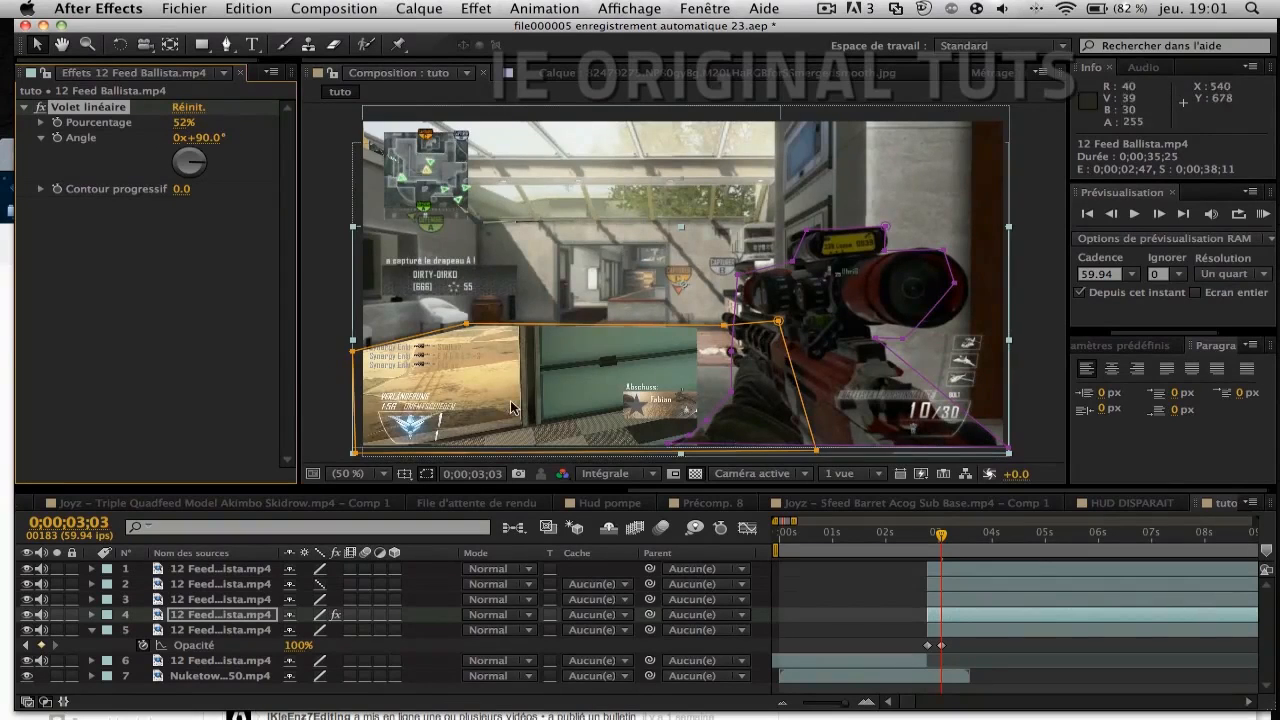
{"action": "left_click", "coordinate": [205, 139]}
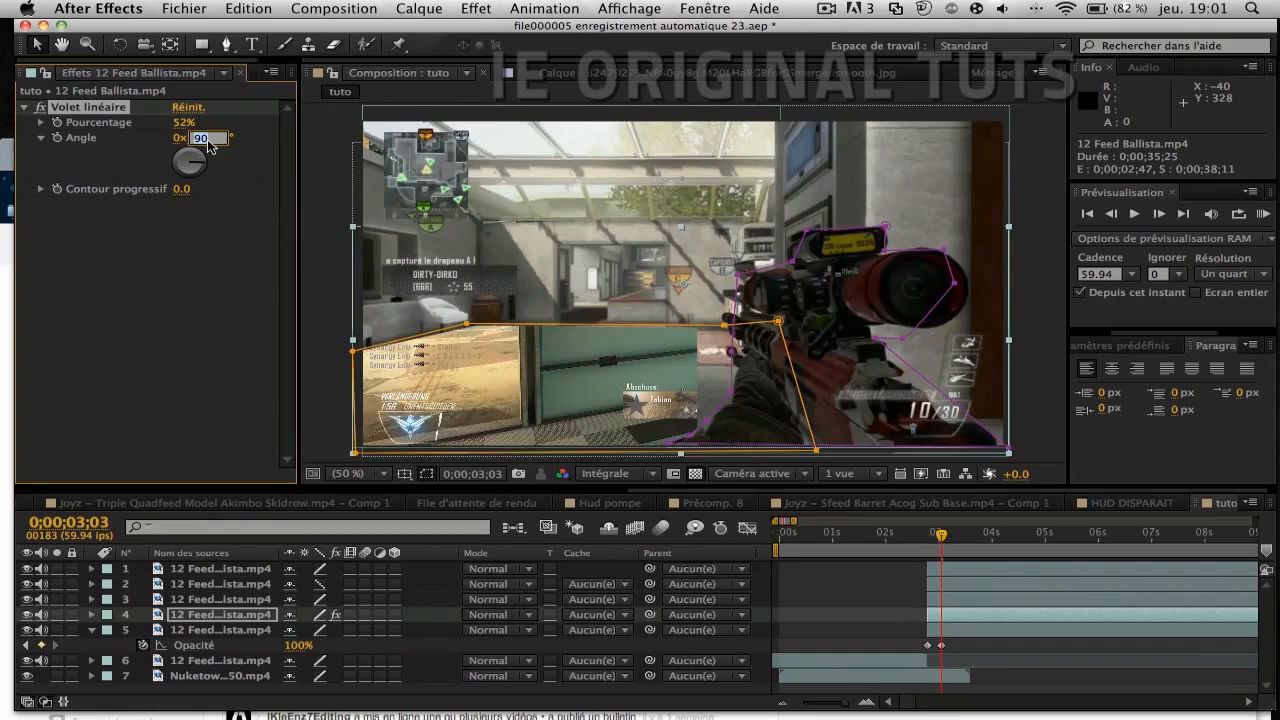
{"action": "left_click", "coordinate": [202, 237]}
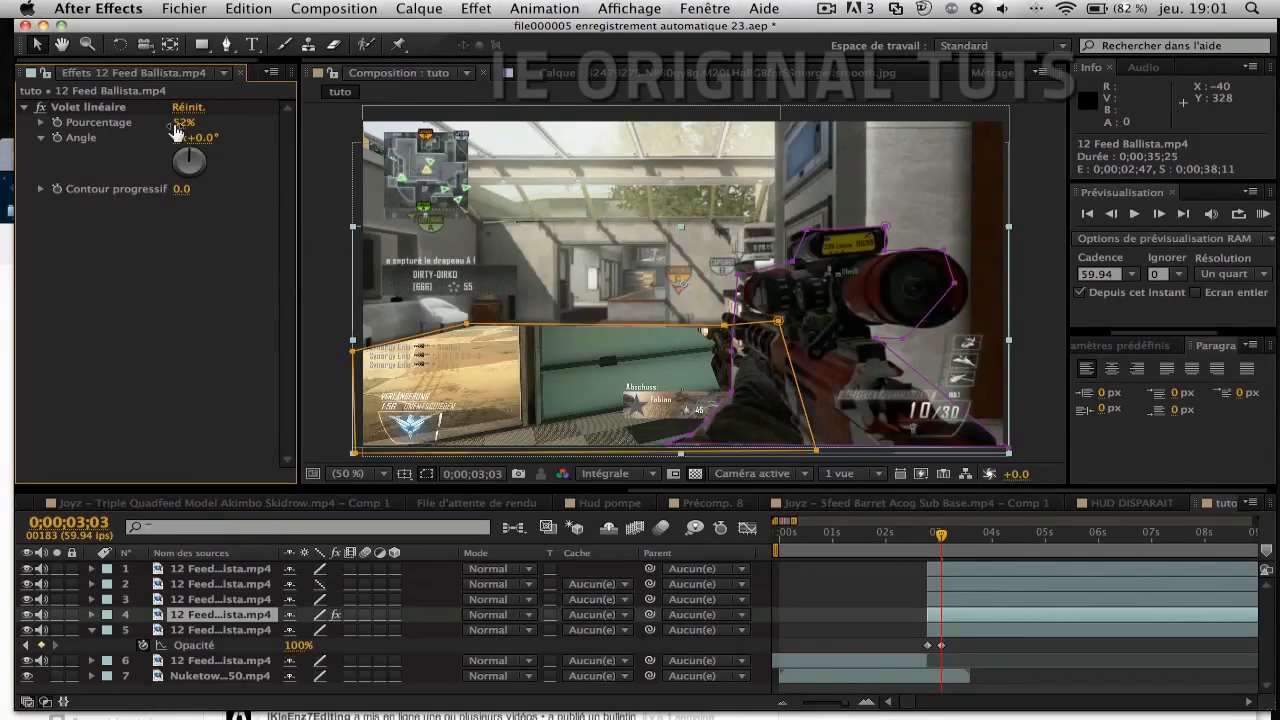
Step: Keyframe the floor layer's Volet linéaire Pourcentage from 54% at 0;00;02;47 to 0% at 0;00;03;03
{"action": "left_click_drag", "start_coordinate": [185, 125], "coordinate": [160, 126]}
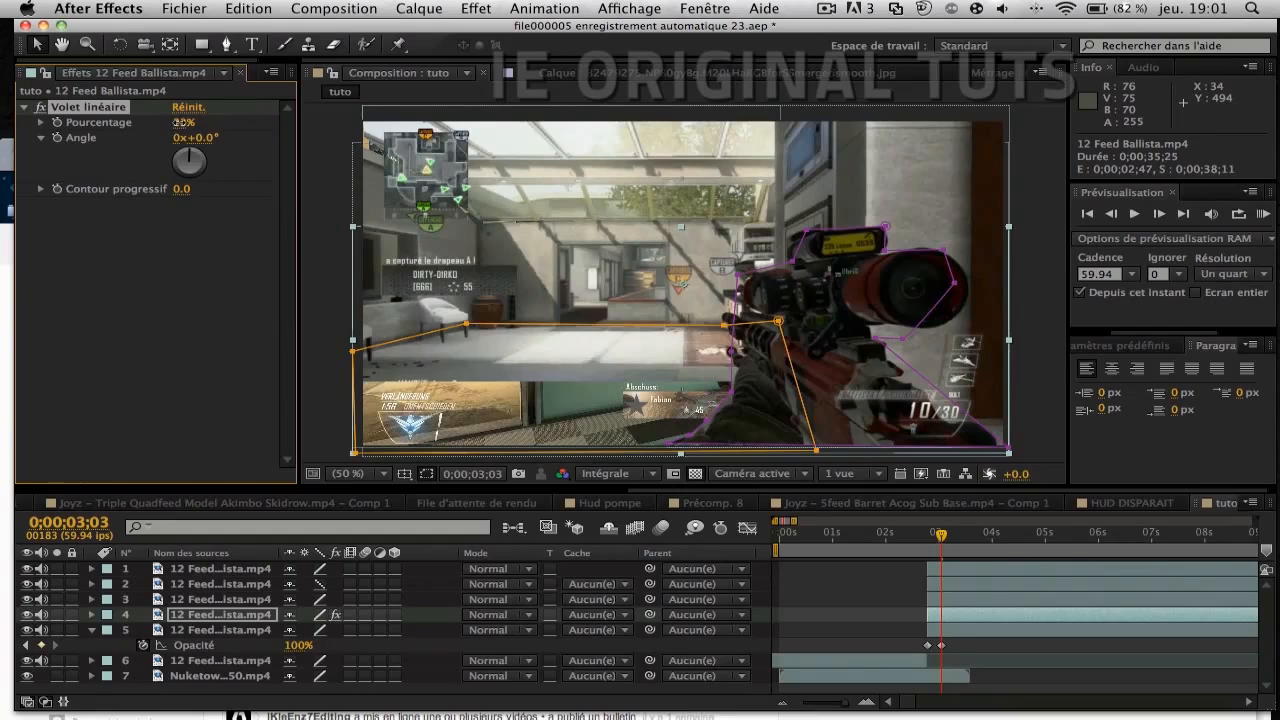
{"action": "left_click_drag", "start_coordinate": [182, 122], "coordinate": [203, 116]}
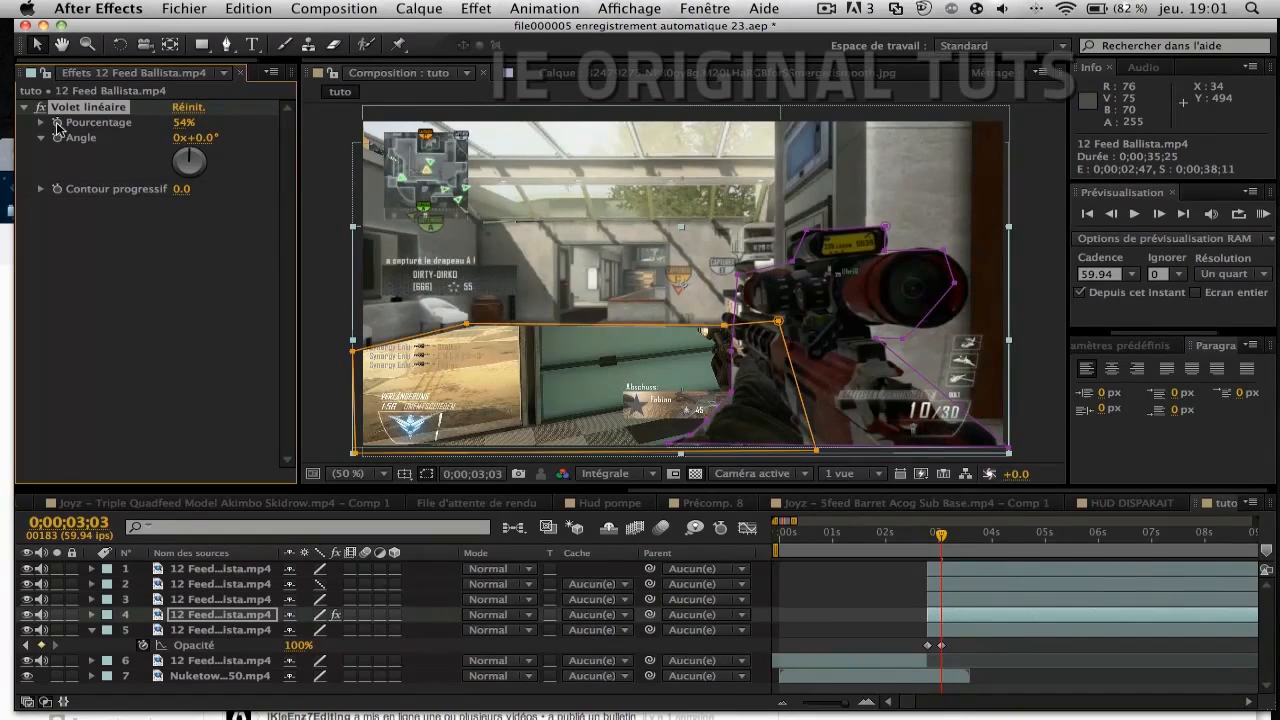
{"action": "key", "text": "u"}
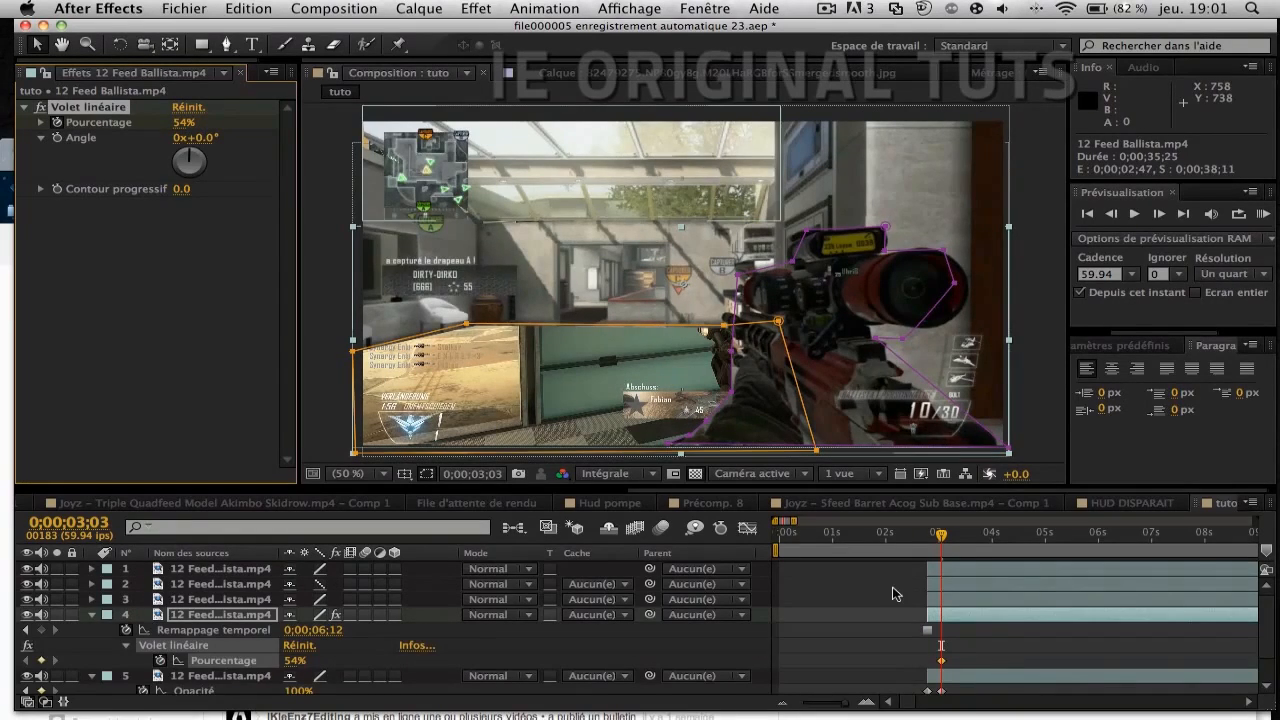
{"action": "left_click_drag", "start_coordinate": [940, 662], "coordinate": [928, 662]}
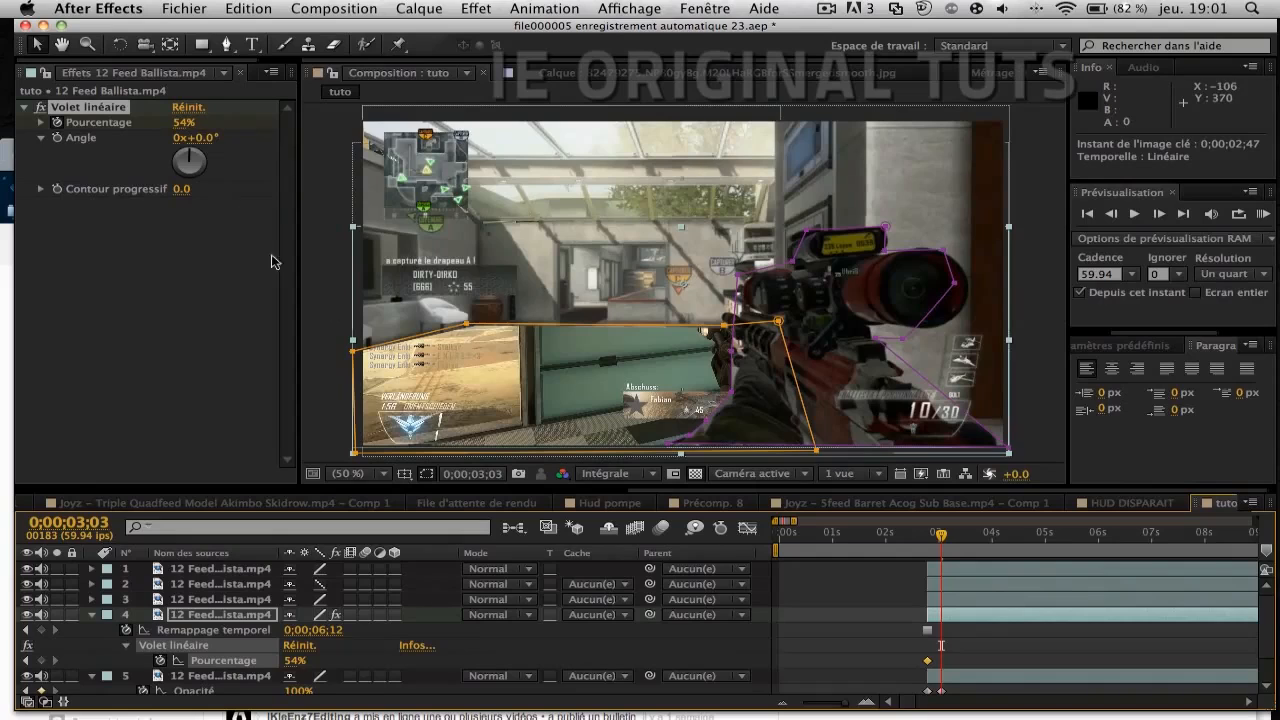
{"action": "left_click_drag", "start_coordinate": [183, 122], "coordinate": [98, 127]}
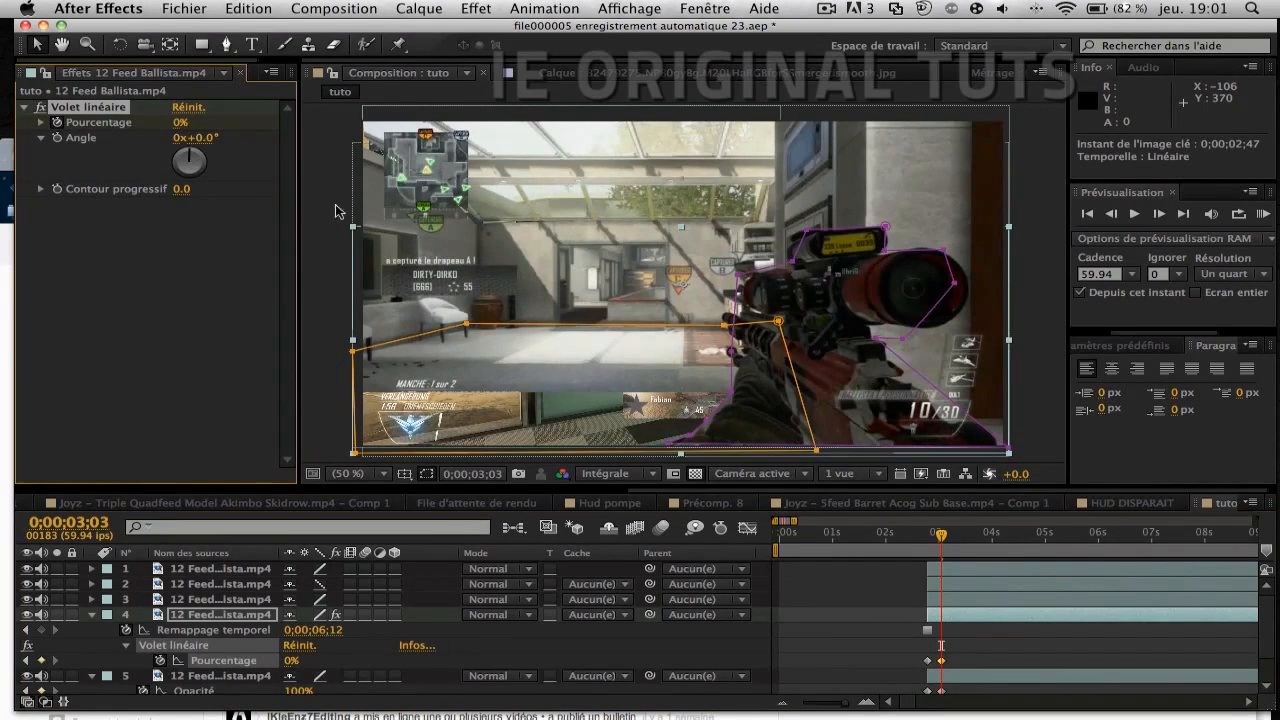
Step: Scrub through the floor wipe, set the composition preview resolution to Un quart, and play the transition
{"action": "left_click_drag", "start_coordinate": [938, 537], "coordinate": [930, 541]}
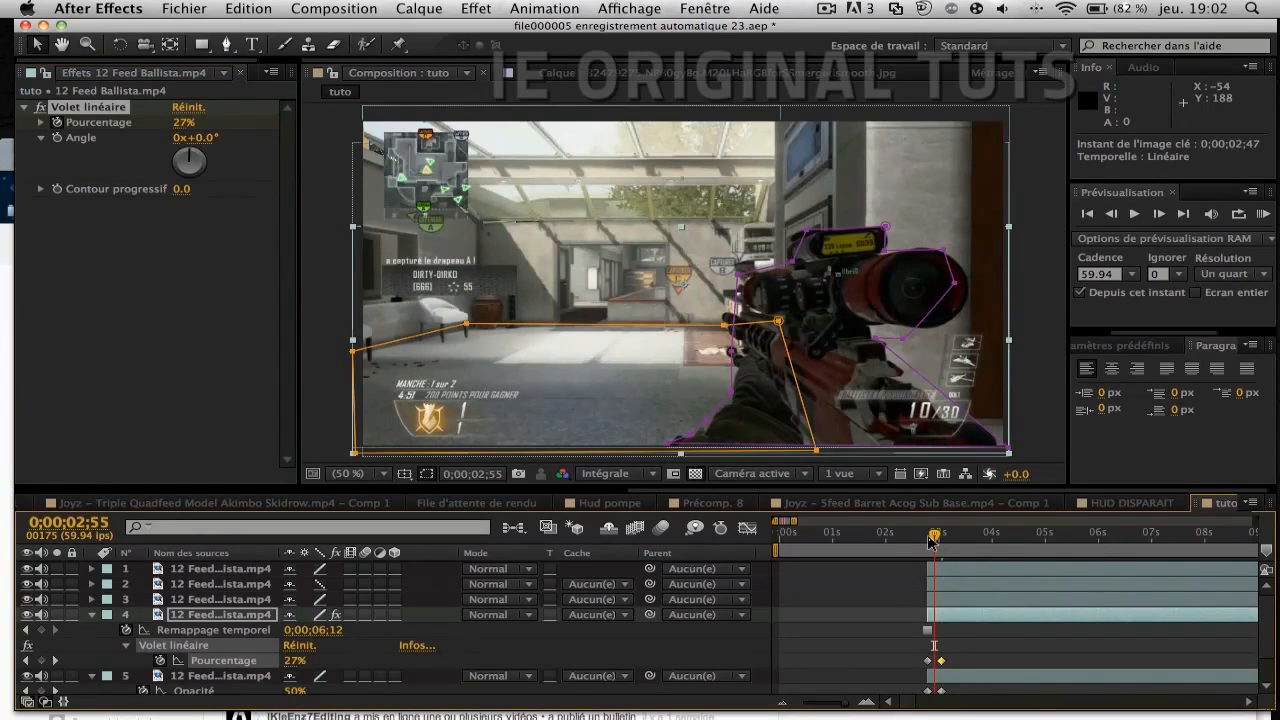
{"action": "left_click", "coordinate": [933, 538]}
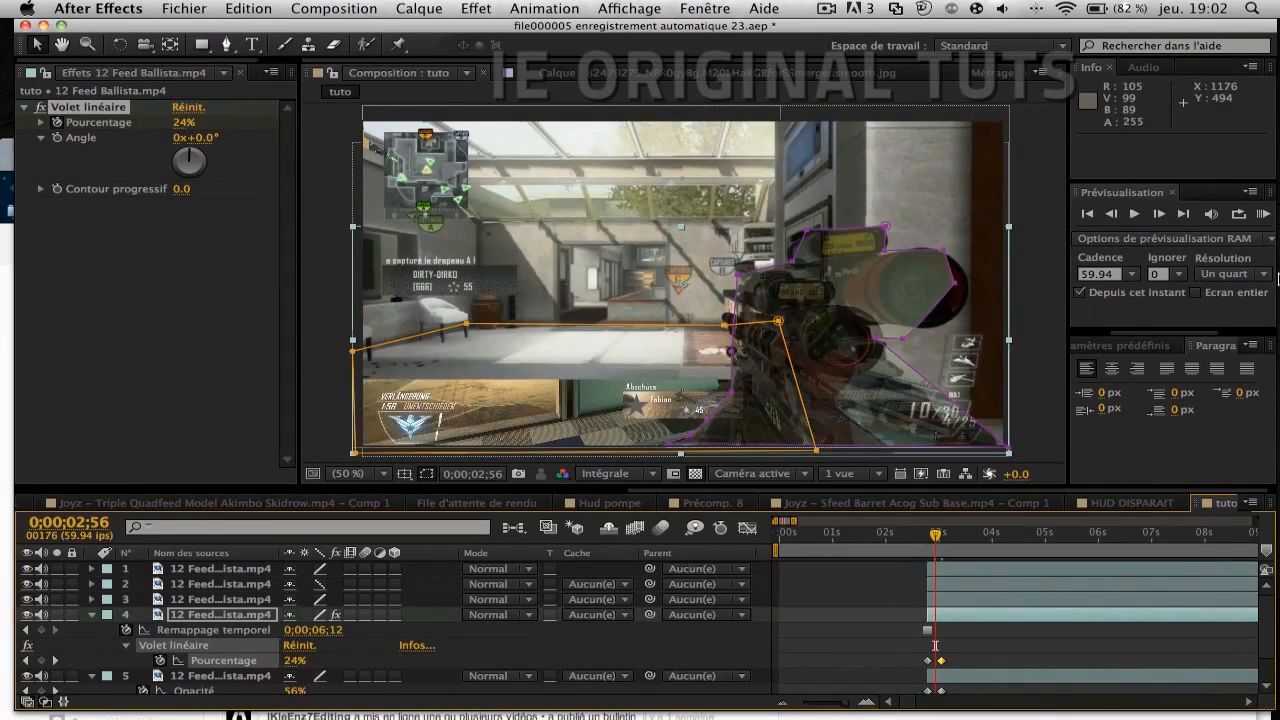
{"action": "left_click_drag", "start_coordinate": [937, 538], "coordinate": [929, 538]}
{"action": "left_click", "coordinate": [626, 473]}
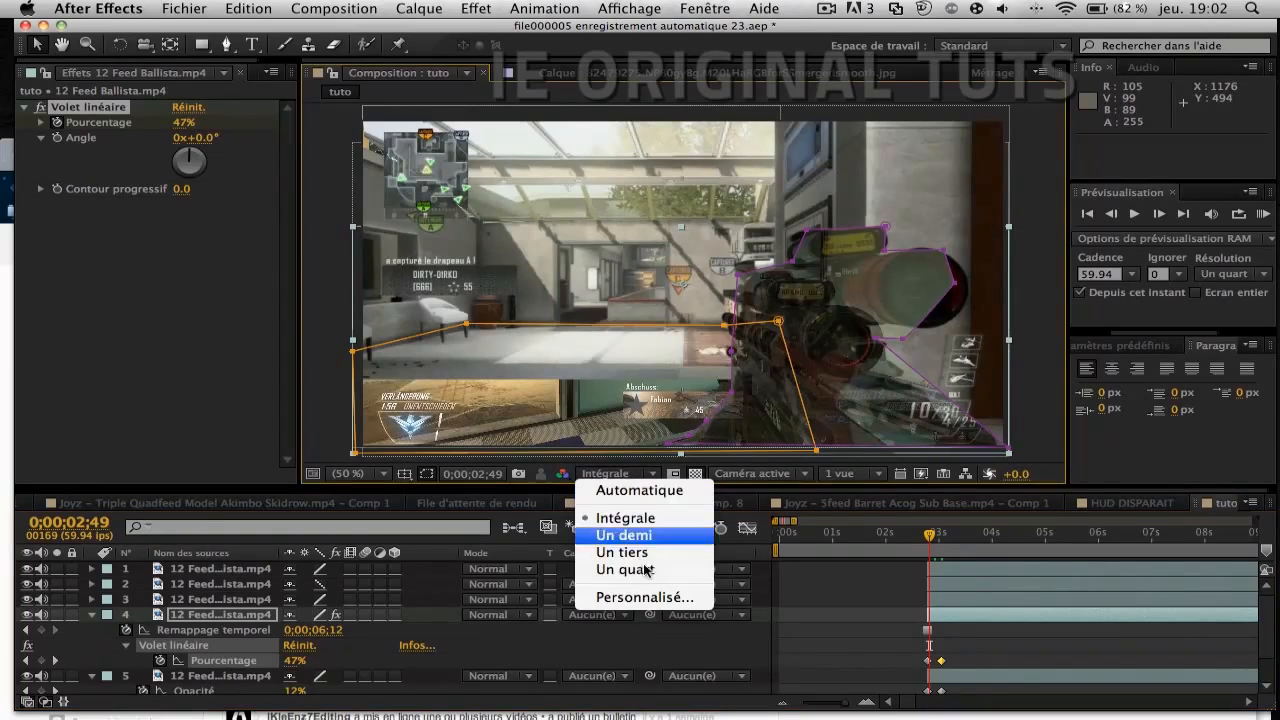
{"action": "left_click", "coordinate": [643, 570]}
{"action": "key", "text": "space"}
{"action": "key", "text": "space"}
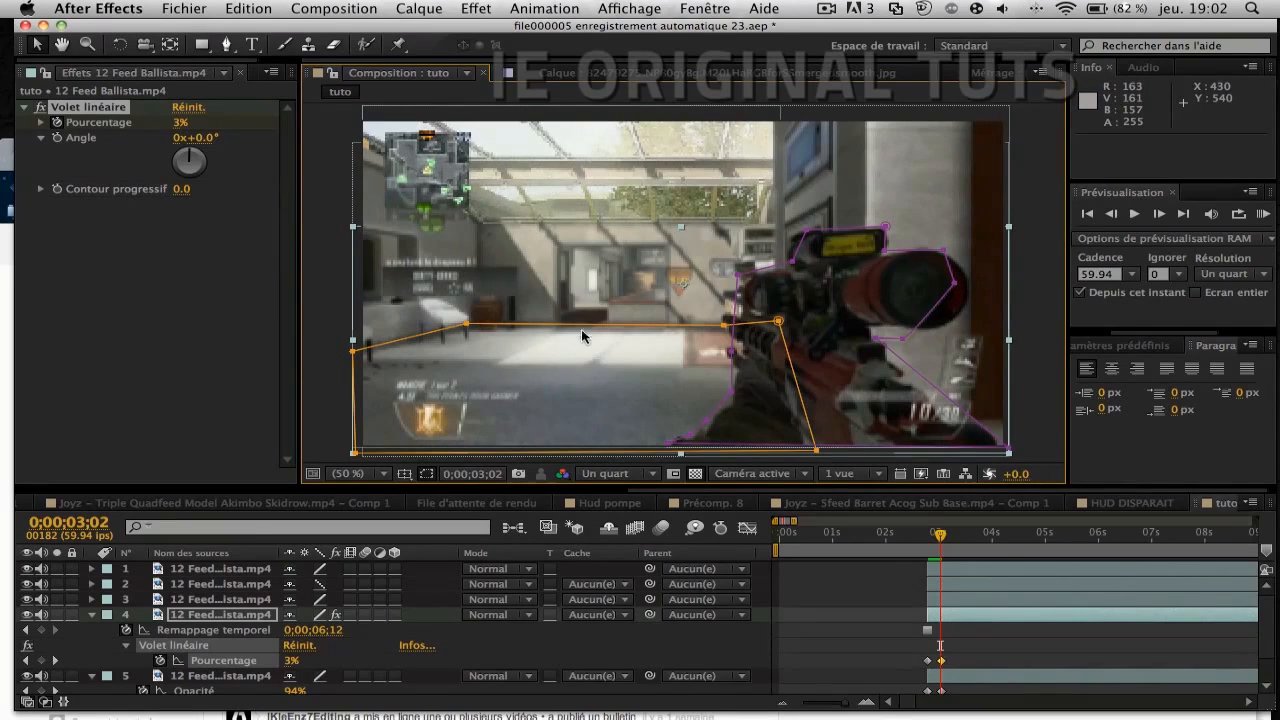
{"action": "left_click", "coordinate": [1030, 630]}
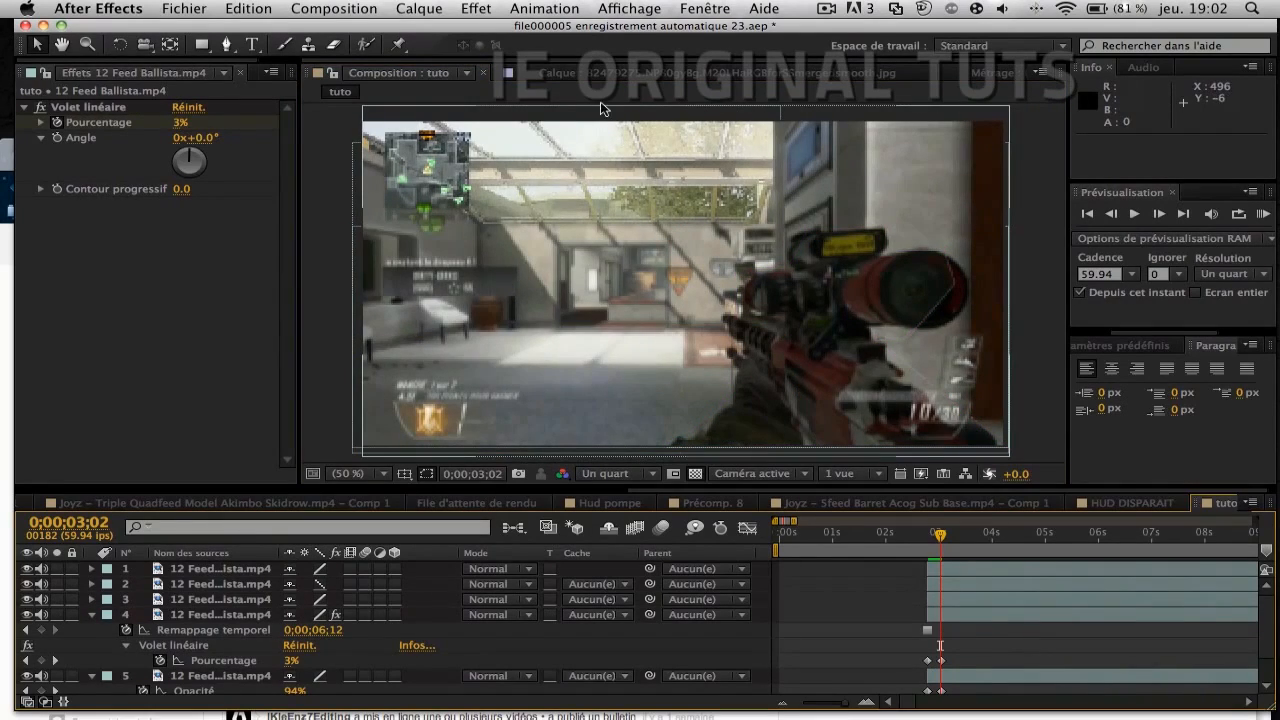
Step: Reveal the roof layer's Echelle property and move its anchor point to about the middle of the glass roof
{"action": "left_click", "coordinate": [980, 585]}
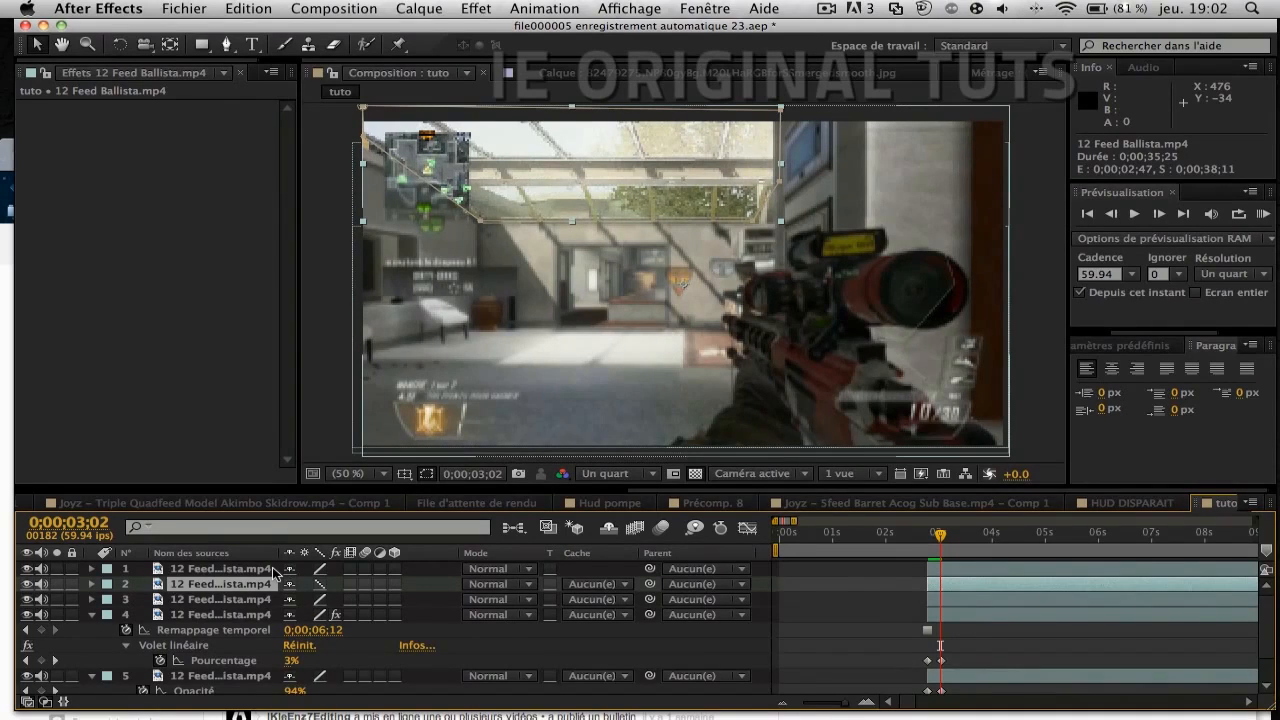
{"action": "key", "text": "s"}
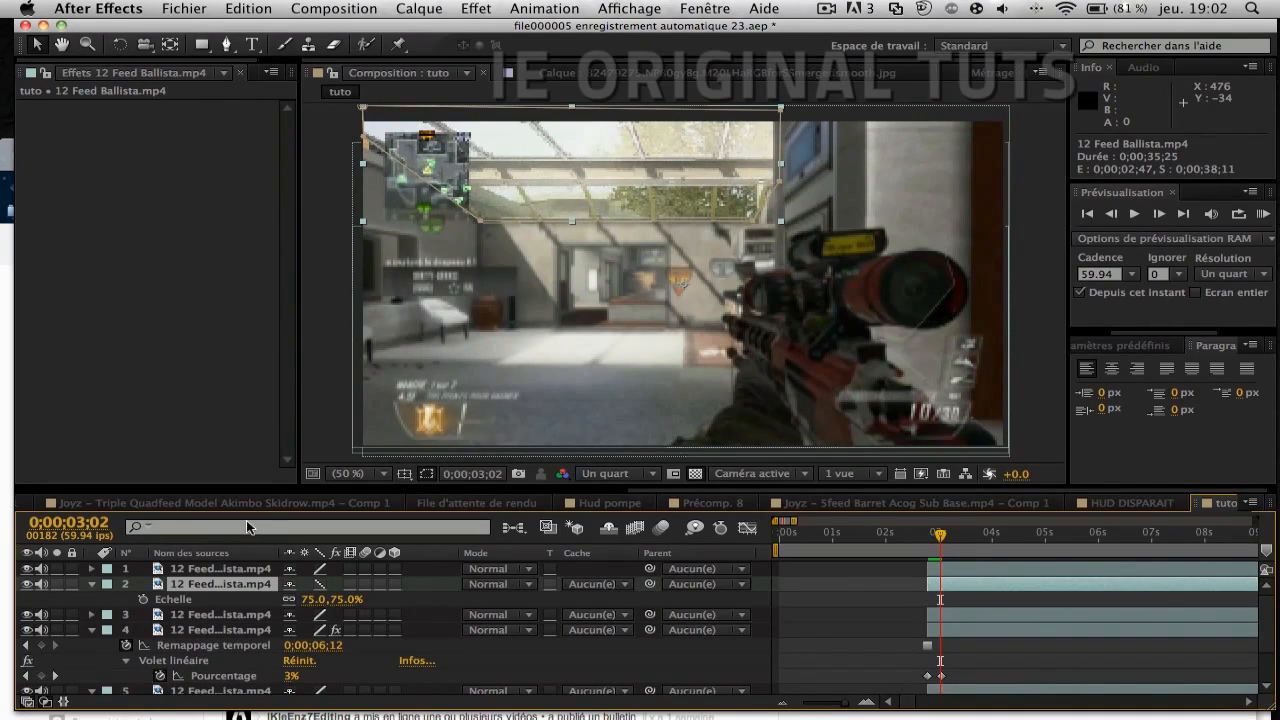
{"action": "left_click", "coordinate": [172, 48]}
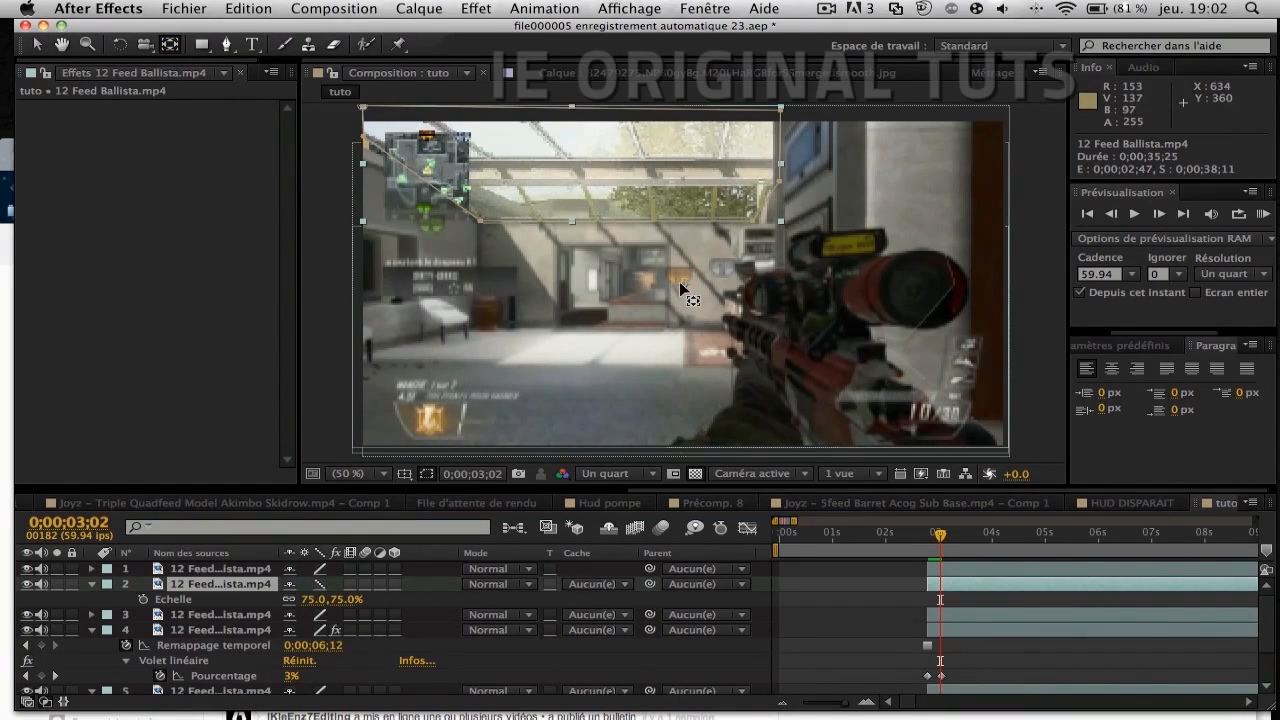
{"action": "left_click_drag", "start_coordinate": [682, 281], "coordinate": [586, 168]}
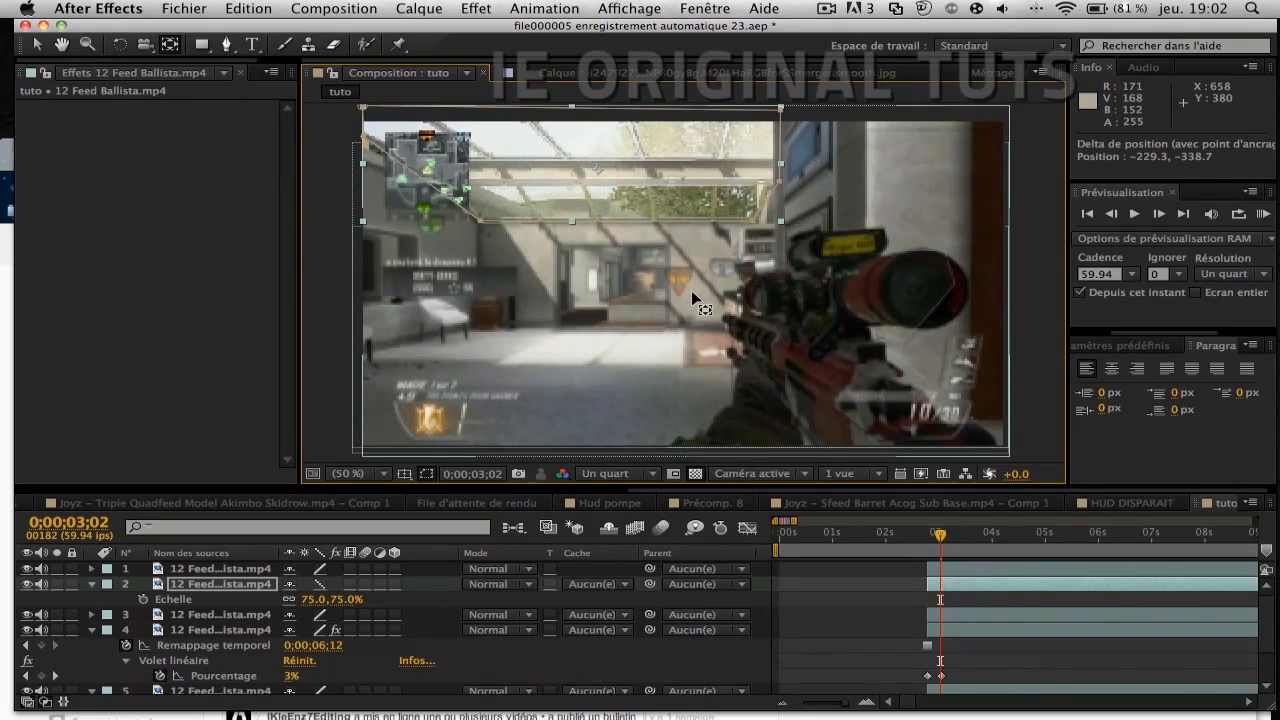
{"action": "left_click", "coordinate": [38, 45]}
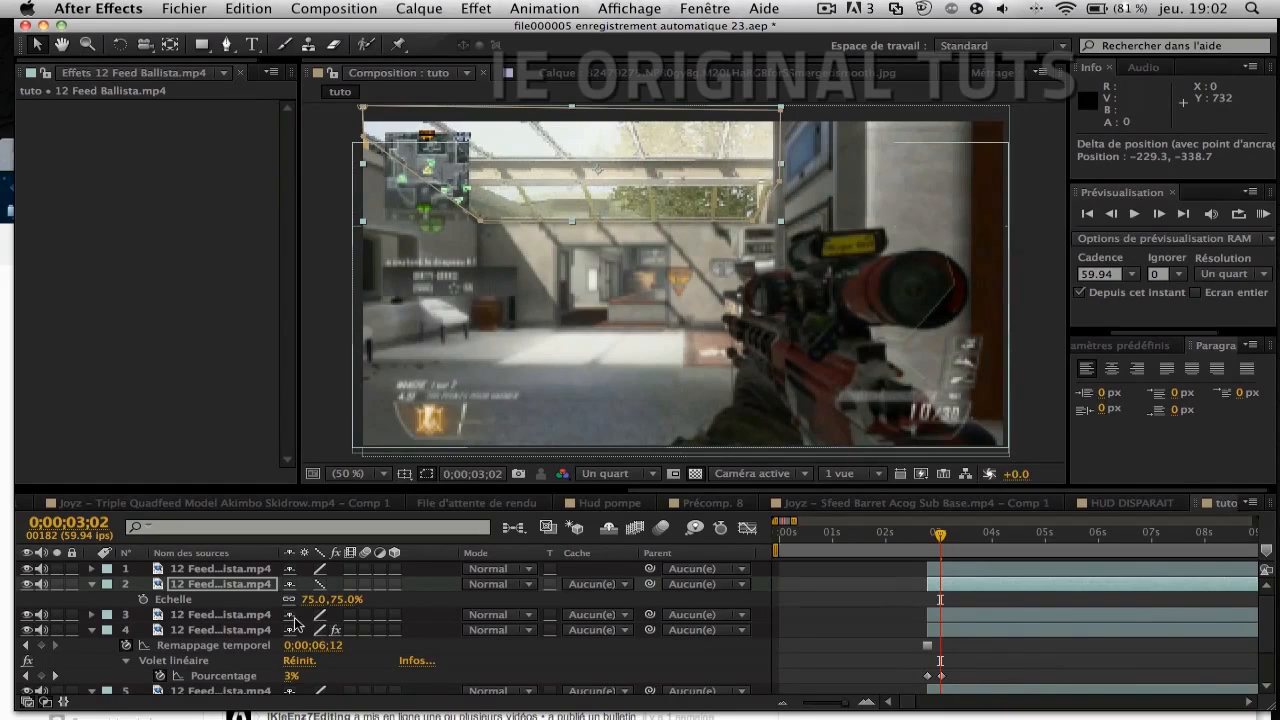
Step: Keyframe the roof layer's Echelle from 0% at 0;00;02;47 to 75% at 0;00;03;02 and check the end of the animation
{"action": "left_click", "coordinate": [143, 600]}
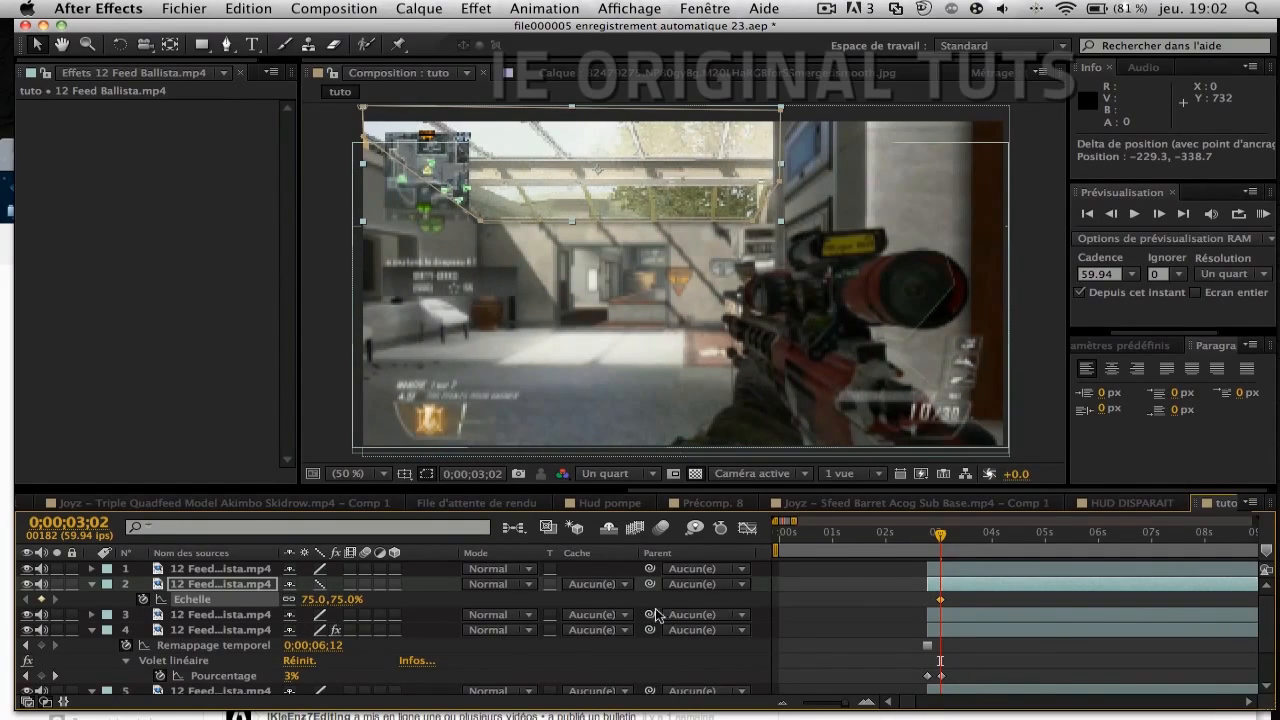
{"action": "left_click_drag", "start_coordinate": [940, 538], "coordinate": [928, 535]}
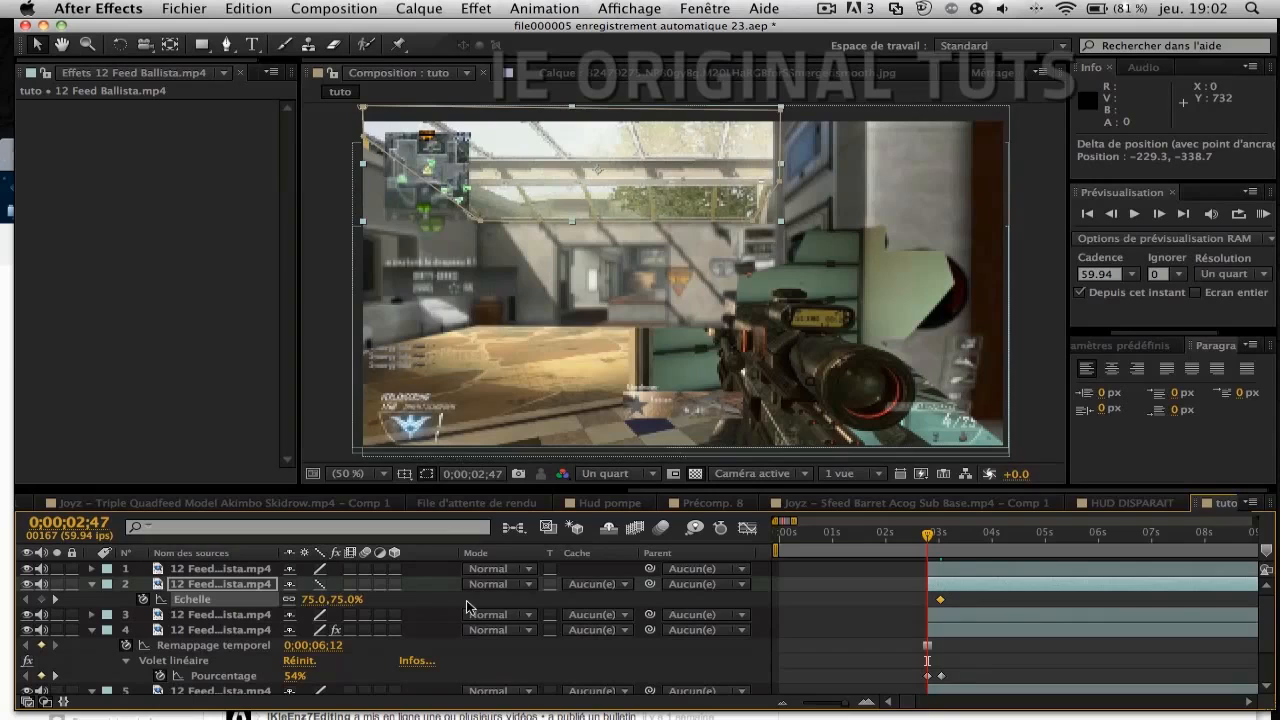
{"action": "left_click_drag", "start_coordinate": [310, 600], "coordinate": [283, 607]}
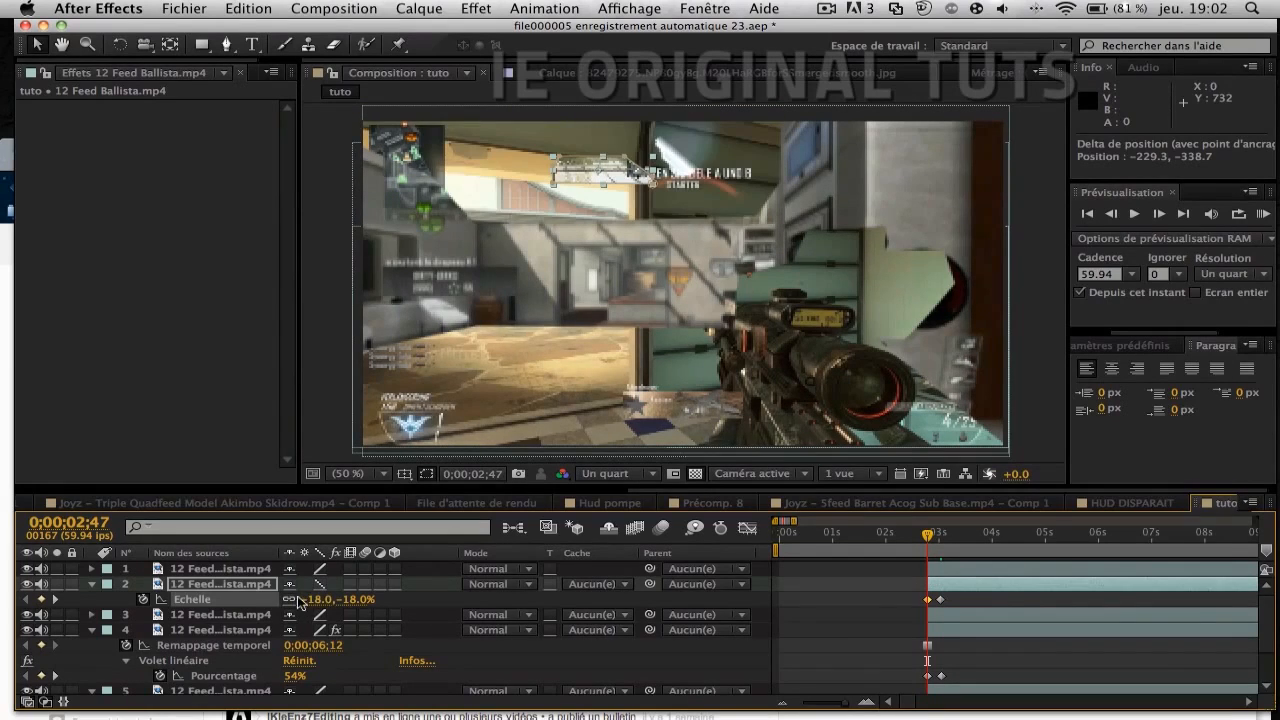
{"action": "left_click", "coordinate": [322, 603]}
{"action": "type", "text": "0"}
{"action": "left_click", "coordinate": [420, 602]}
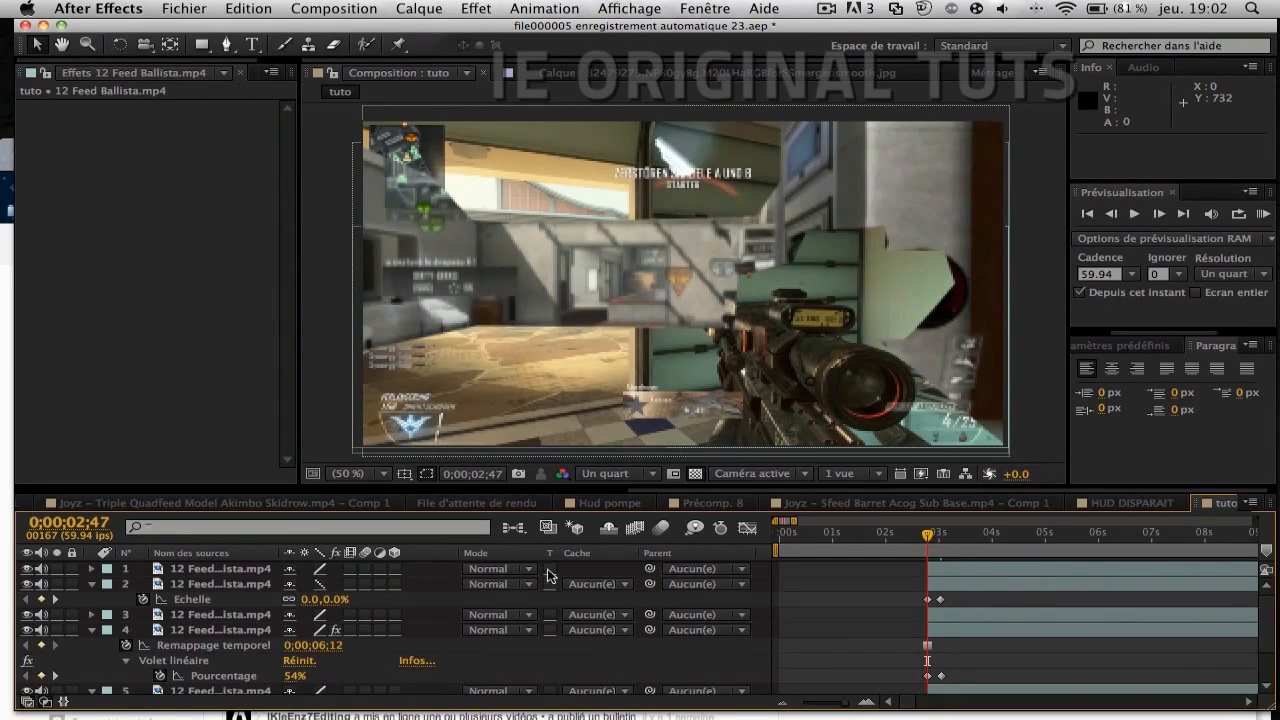
{"action": "left_click", "coordinate": [944, 535]}
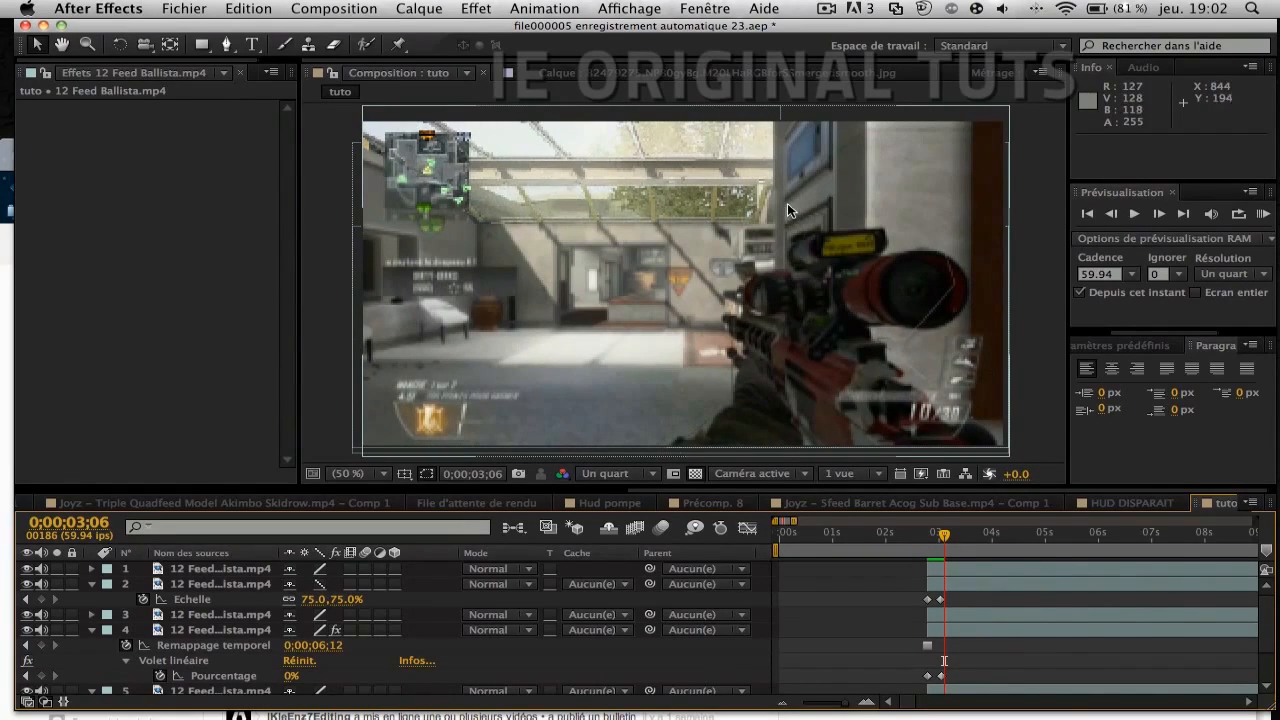
Step: Copy the keyframed Volet linéaire effect from the floor layer onto the left and back wall layer at 0;00;02;47
{"action": "left_click", "coordinate": [252, 616]}
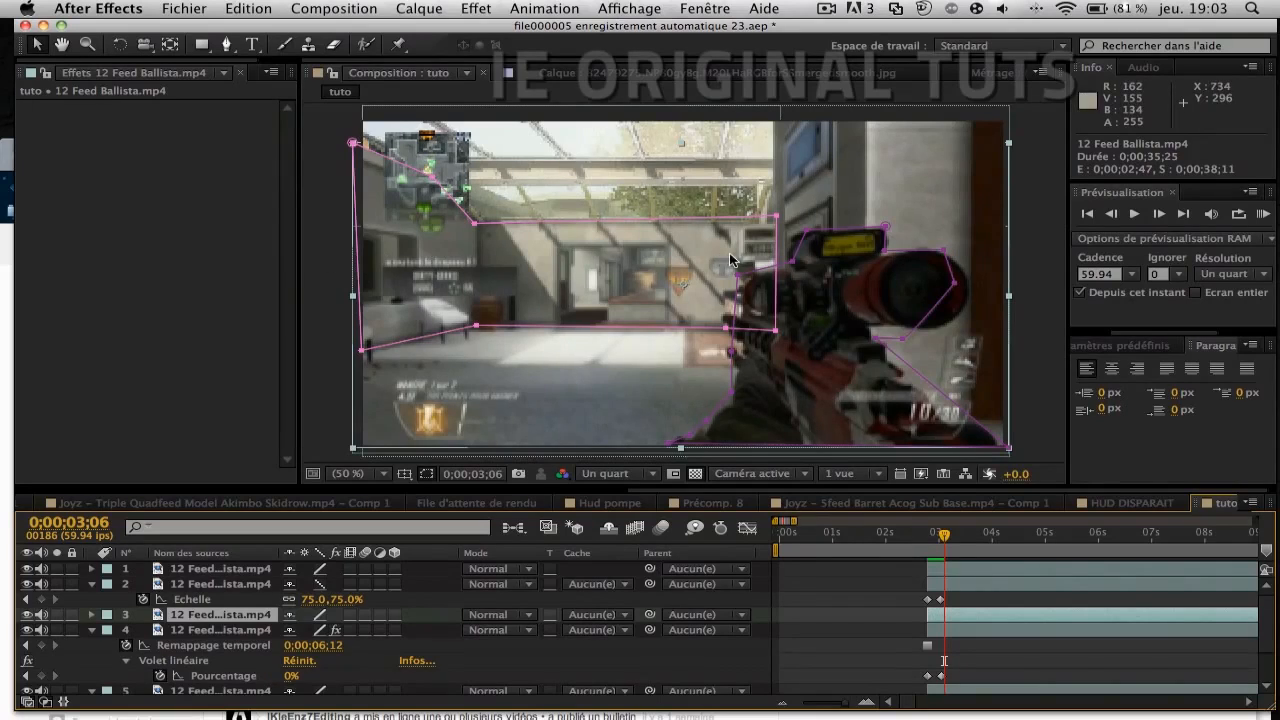
{"action": "left_click", "coordinate": [213, 632]}
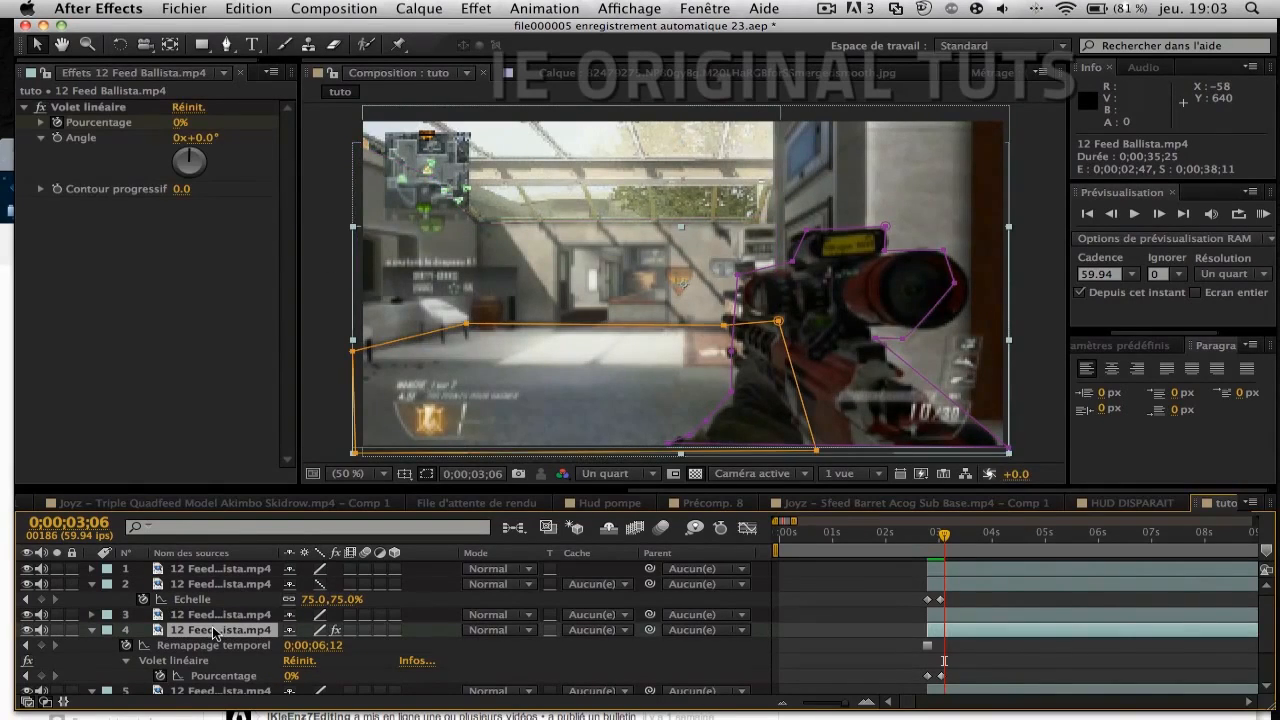
{"action": "left_click", "coordinate": [100, 107]}
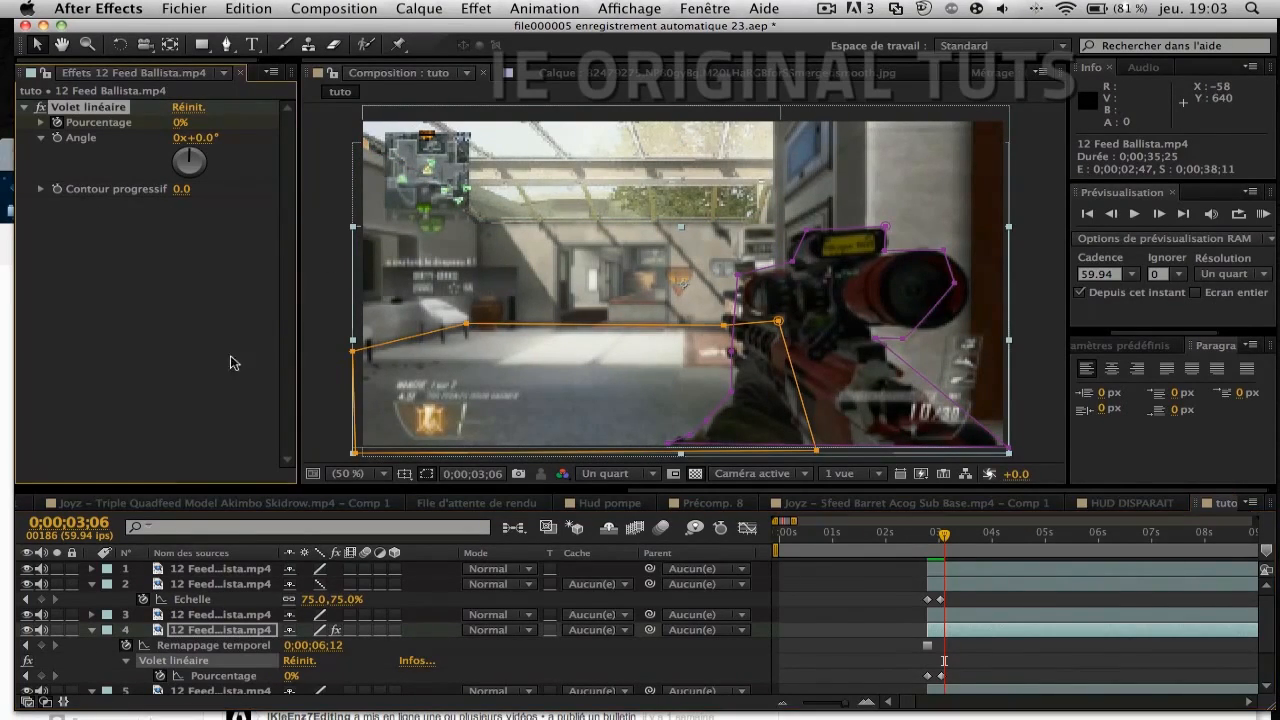
{"action": "left_click", "coordinate": [227, 616]}
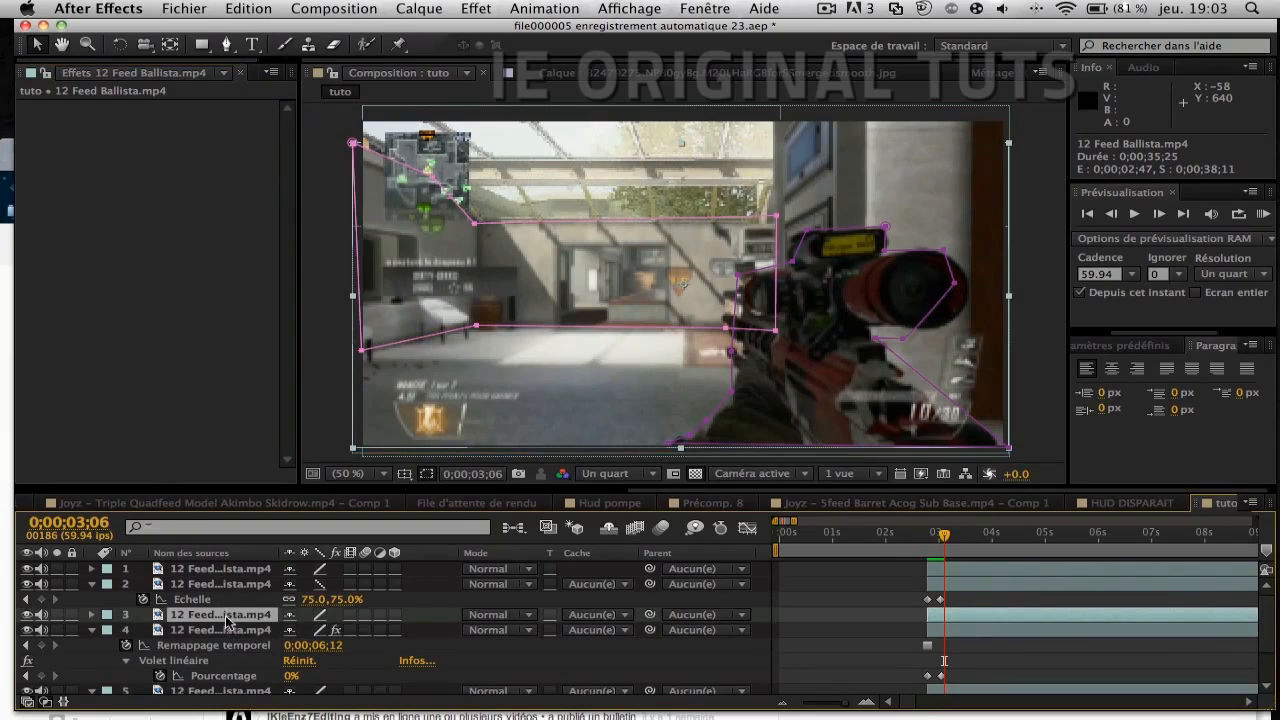
{"action": "left_click", "coordinate": [930, 538]}
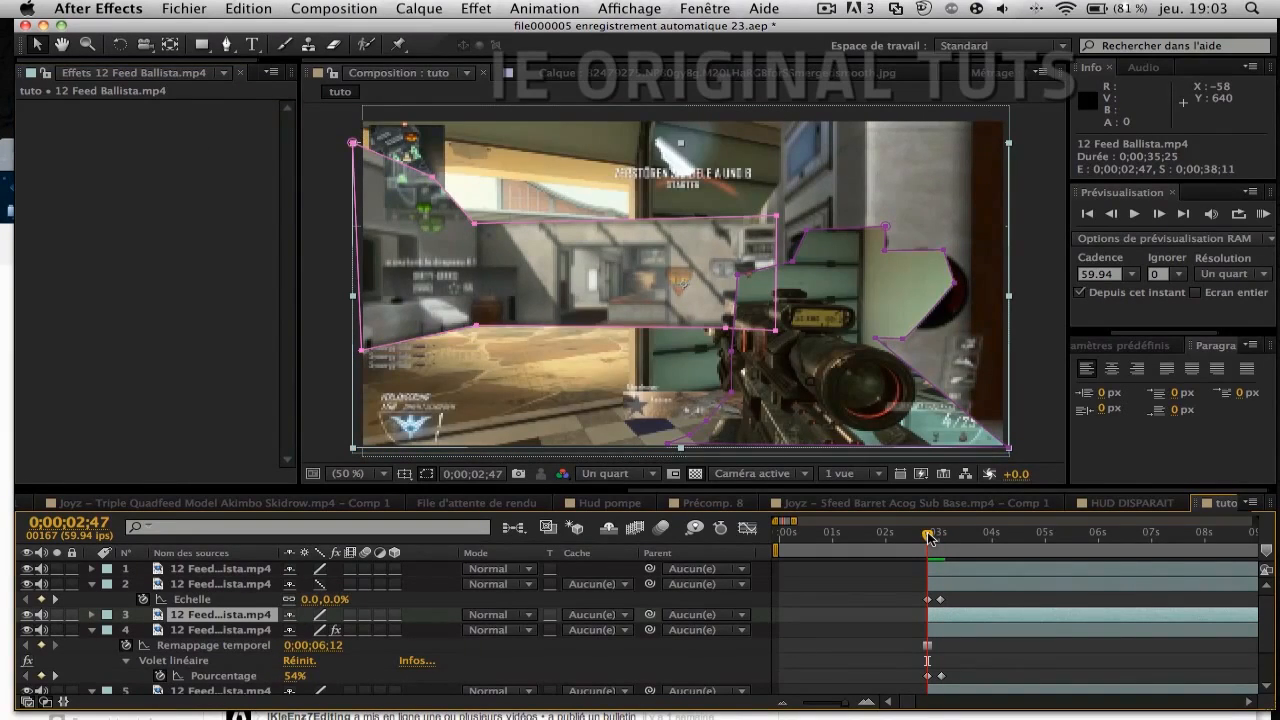
{"action": "key", "text": "super+v"}
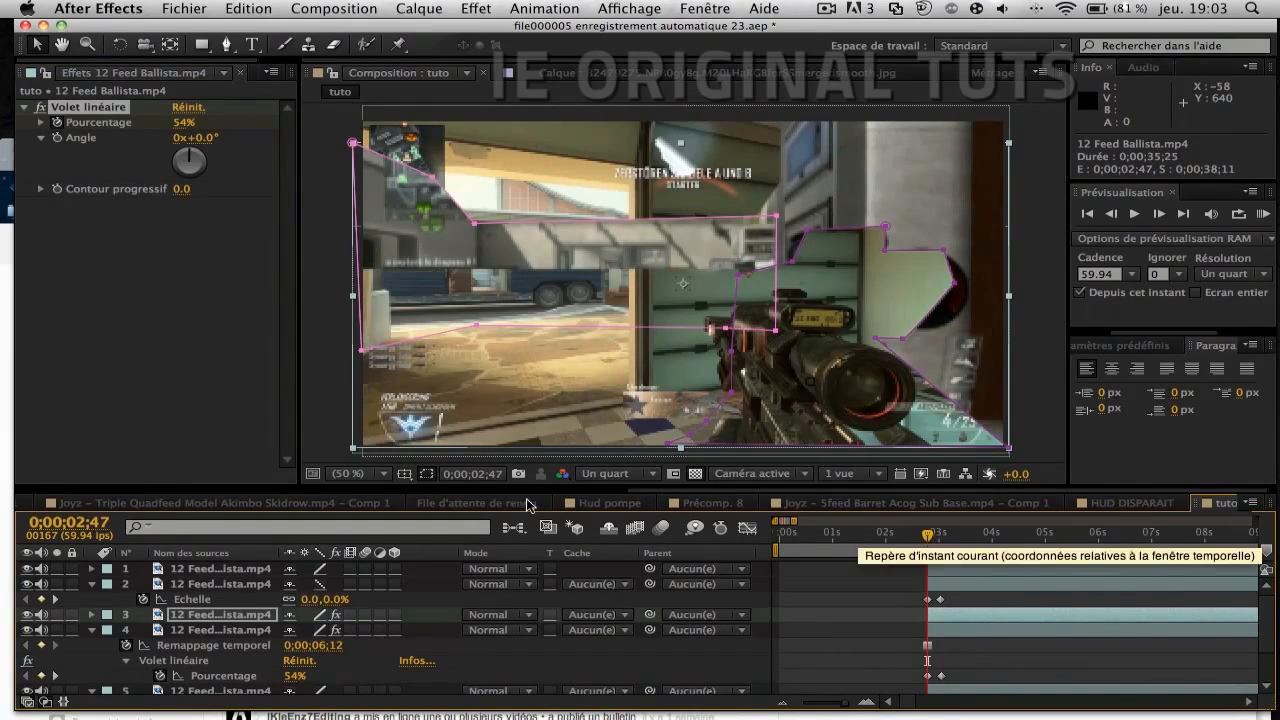
Step: Try 90° as the wall layer's Volet linéaire Angle, set it to 270° instead, and preview the wipe
{"action": "left_click", "coordinate": [208, 140]}
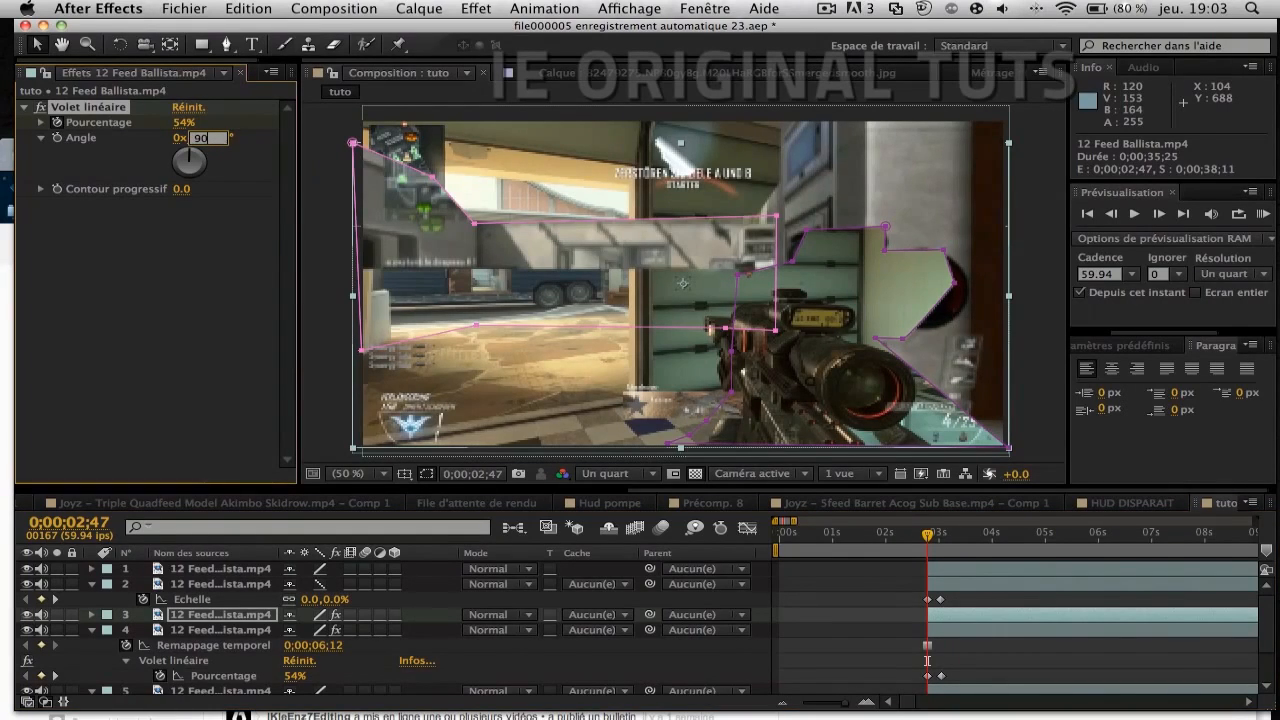
{"action": "type", "text": "90"}
{"action": "key", "text": "Return"}
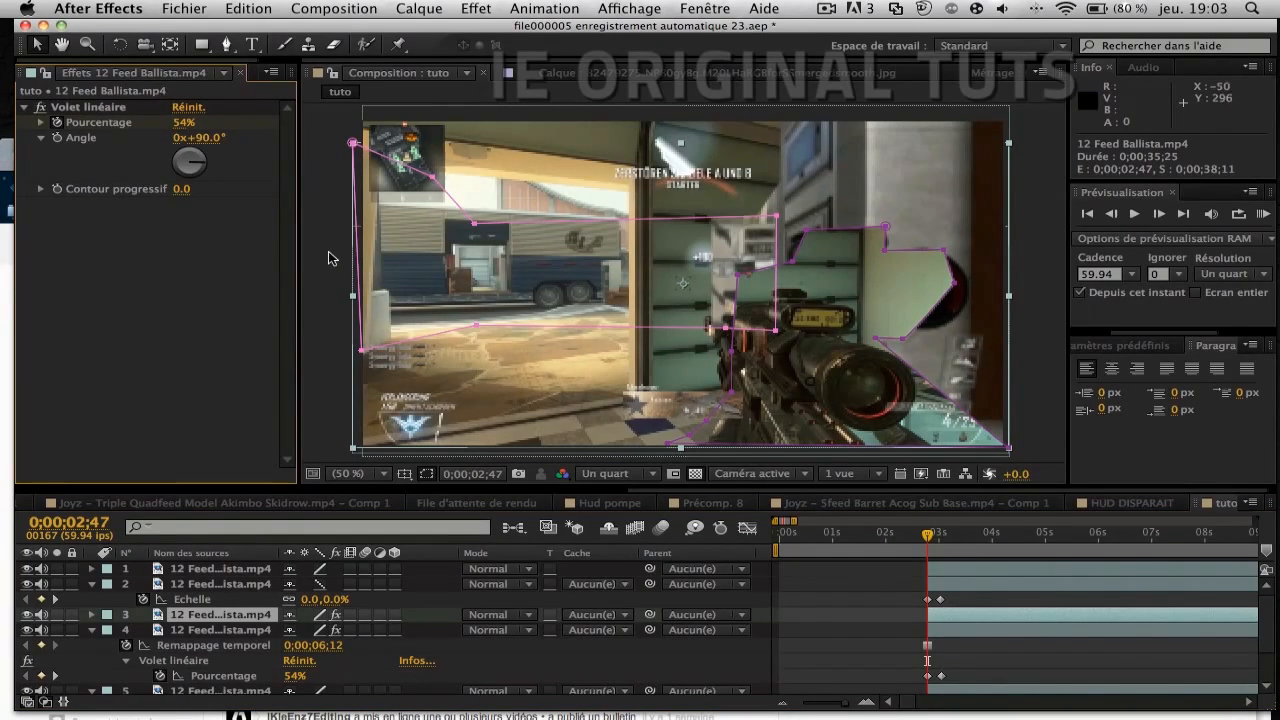
{"action": "left_click", "coordinate": [204, 140]}
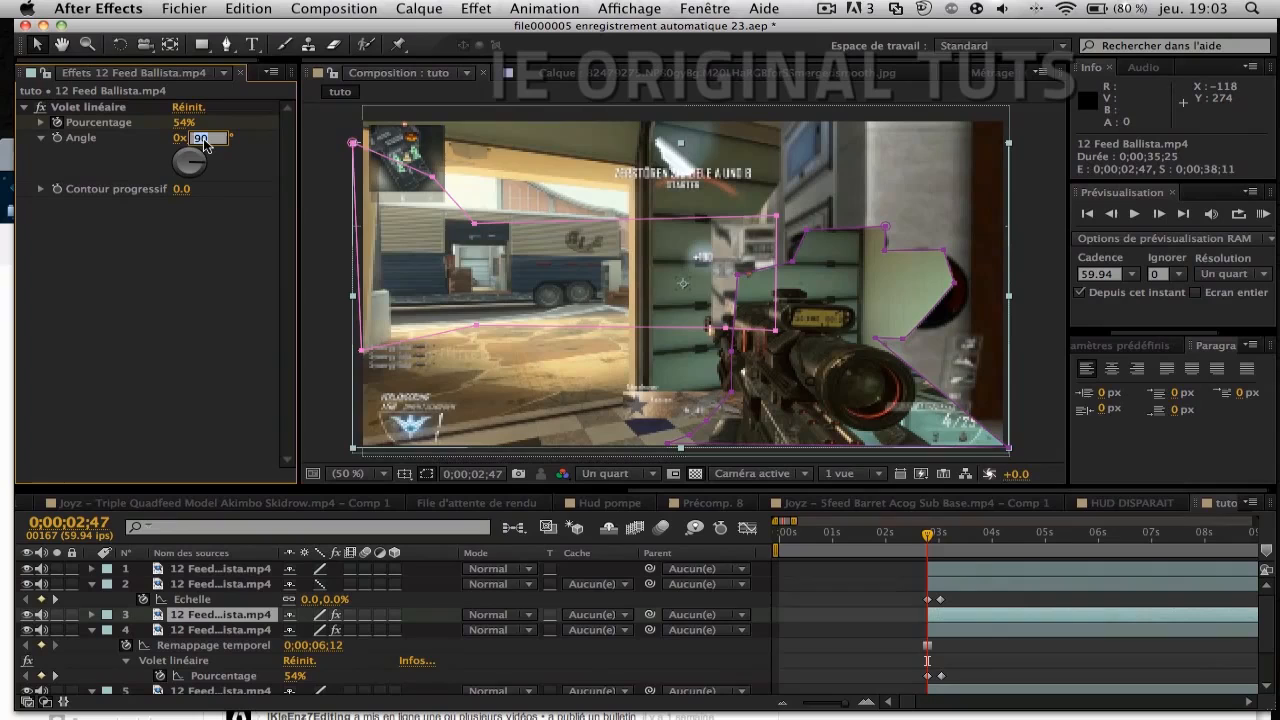
{"action": "type", "text": "270"}
{"action": "key", "text": "Return"}
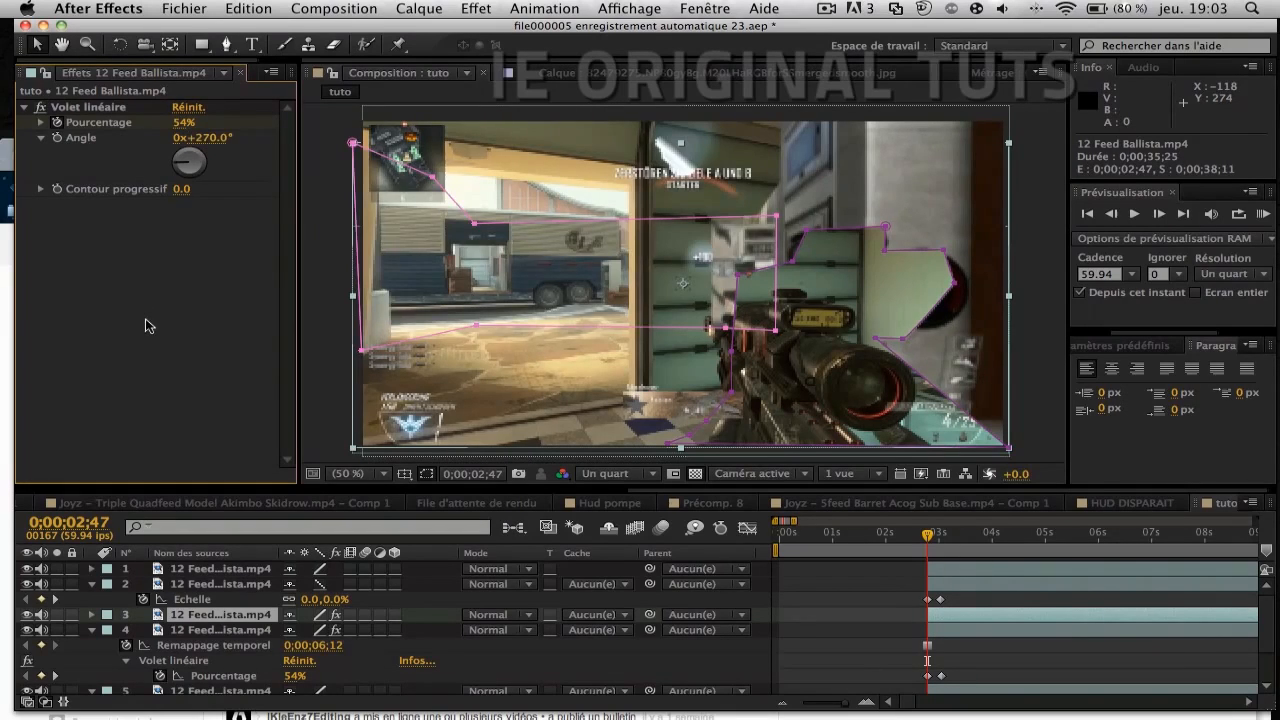
{"action": "key", "text": "space"}
{"action": "key", "text": "space"}
{"action": "left_click_drag", "start_coordinate": [940, 536], "coordinate": [930, 540]}
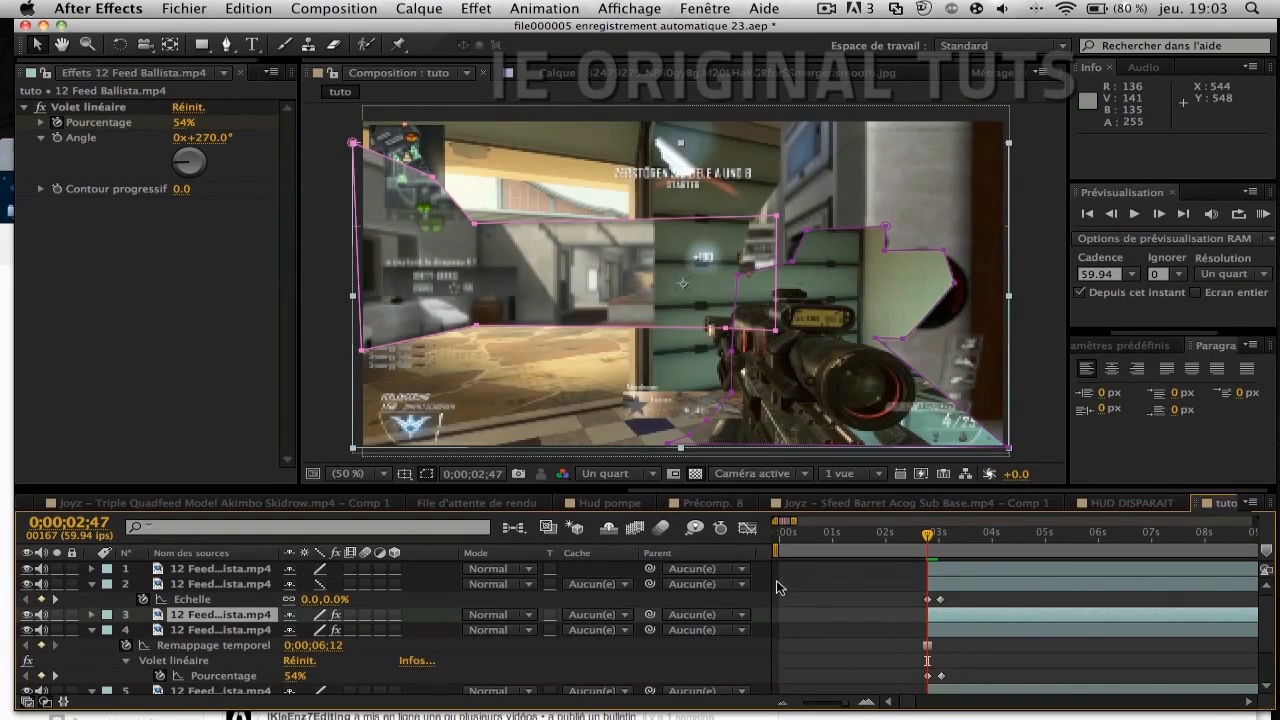
Step: Reveal the wall layer's keyframes, set its Volet linéaire Pourcentage to 100% at 0;00;02;47, and play the transition
{"action": "key", "text": "u"}
{"action": "left_click_drag", "start_coordinate": [183, 122], "coordinate": [268, 118]}
{"action": "key", "text": "space"}
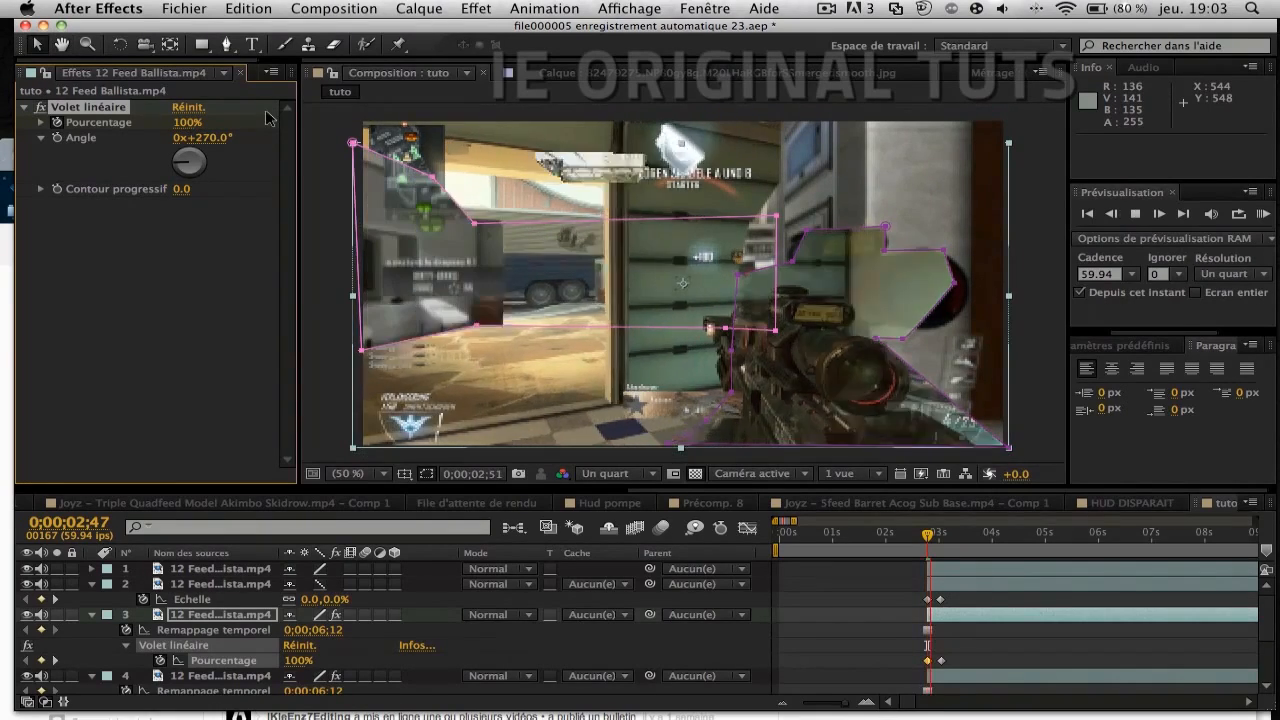
{"action": "key", "text": "space"}
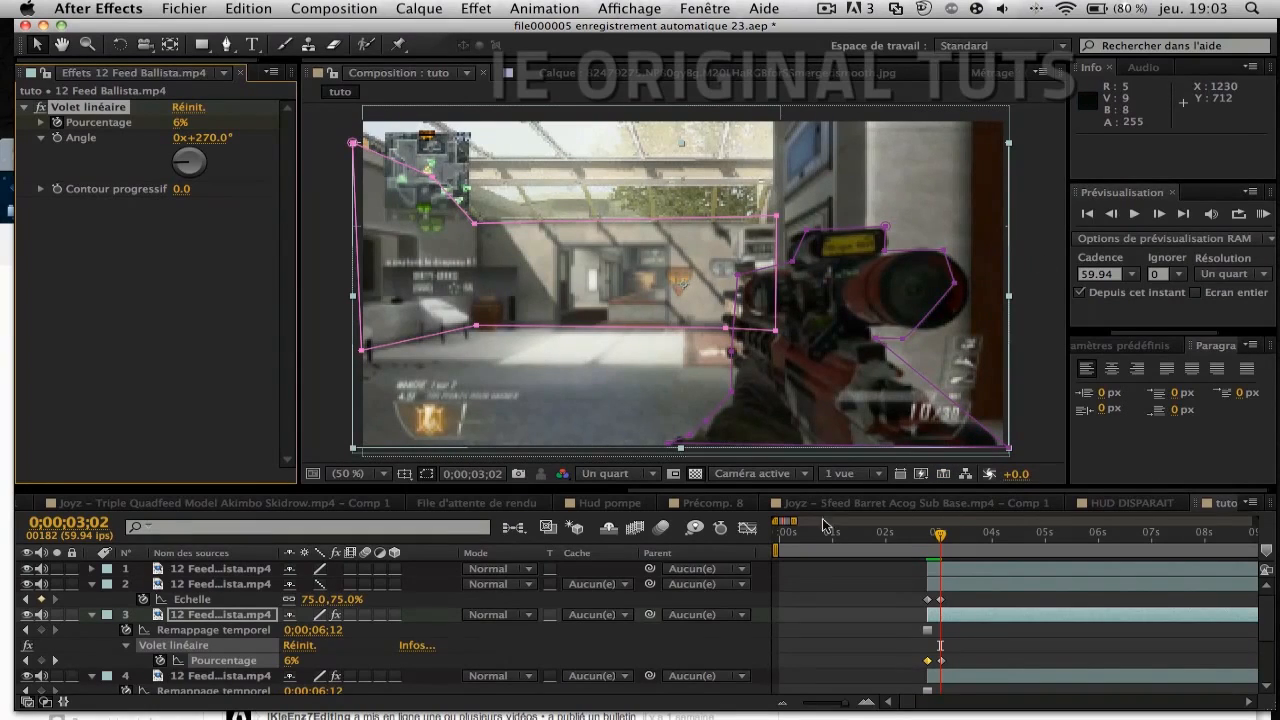
Step: Collapse the expanded properties of the roof, wall and floor layers in the timeline
{"action": "left_click", "coordinate": [91, 583]}
{"action": "left_click", "coordinate": [100, 607]}
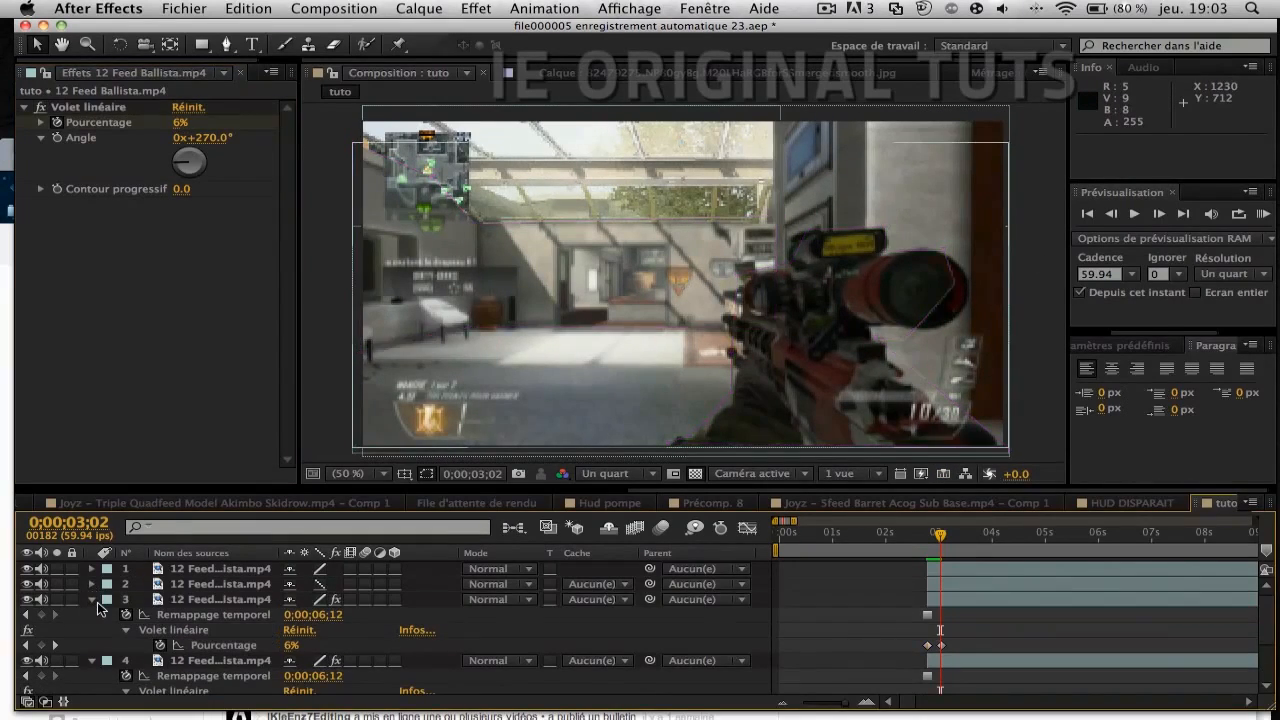
{"action": "left_click", "coordinate": [92, 599]}
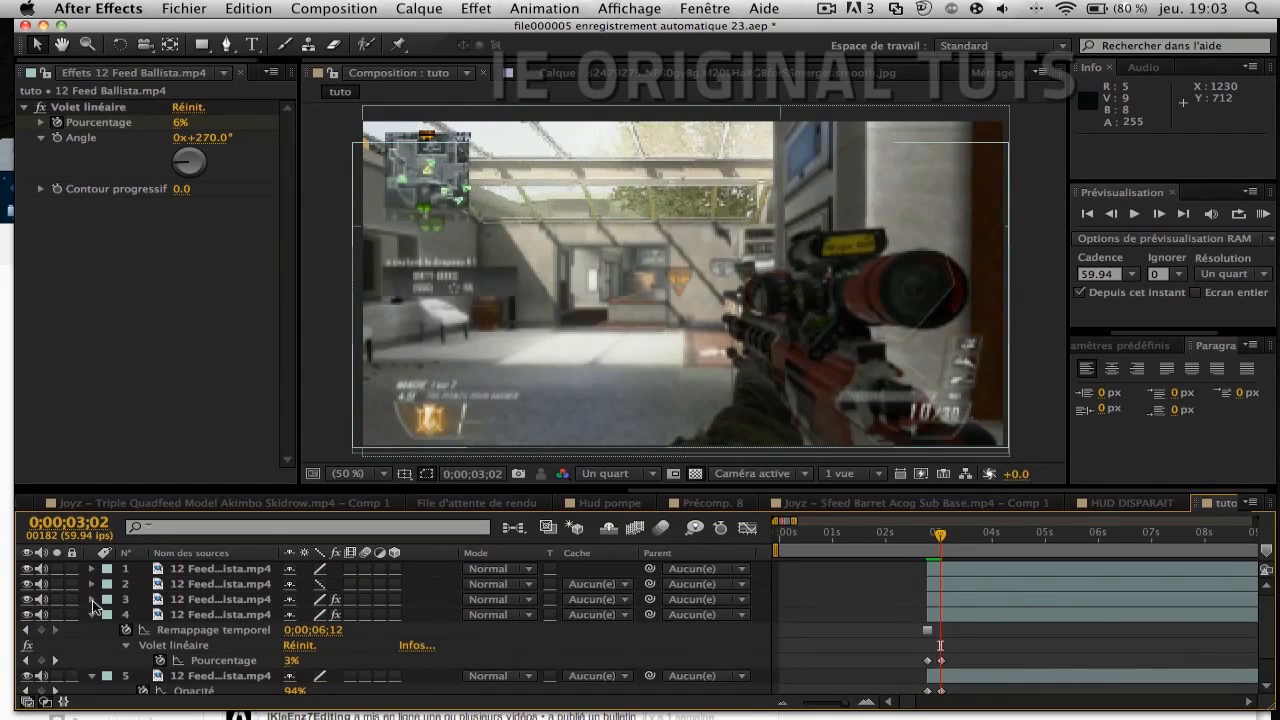
{"action": "left_click", "coordinate": [92, 614]}
{"action": "left_click", "coordinate": [203, 618]}
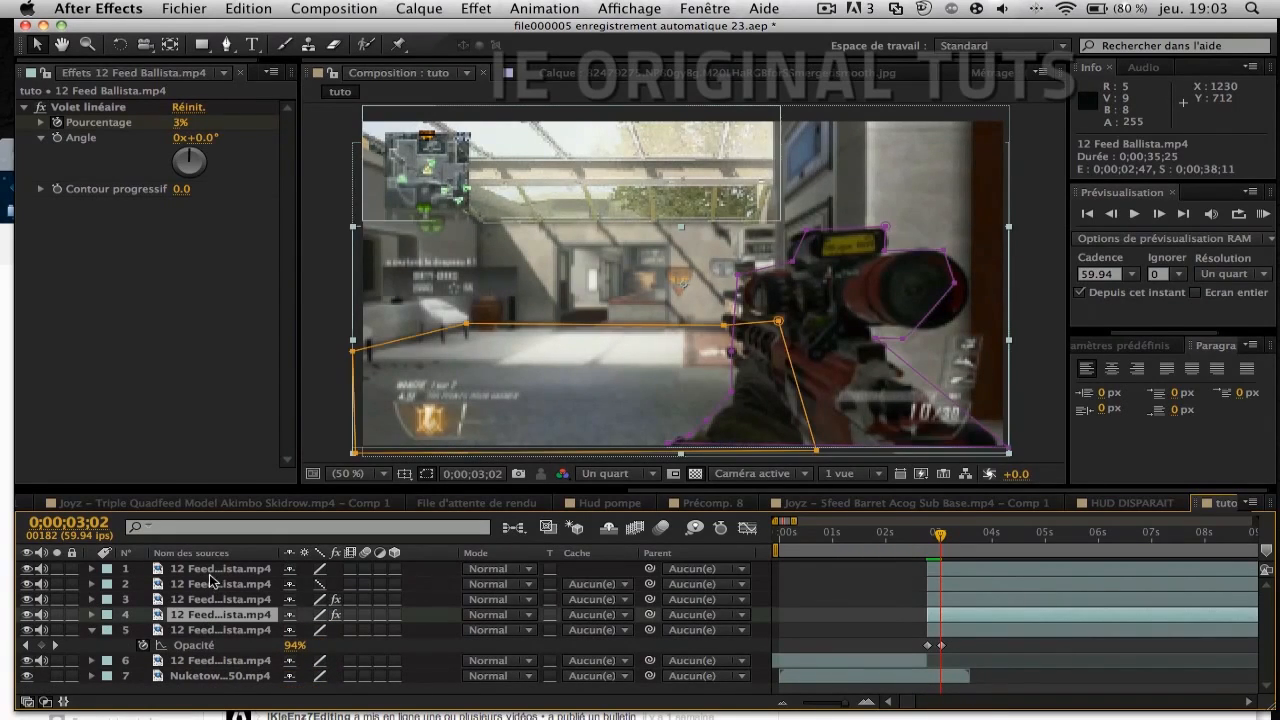
{"action": "left_click", "coordinate": [211, 575], "text": "shift"}
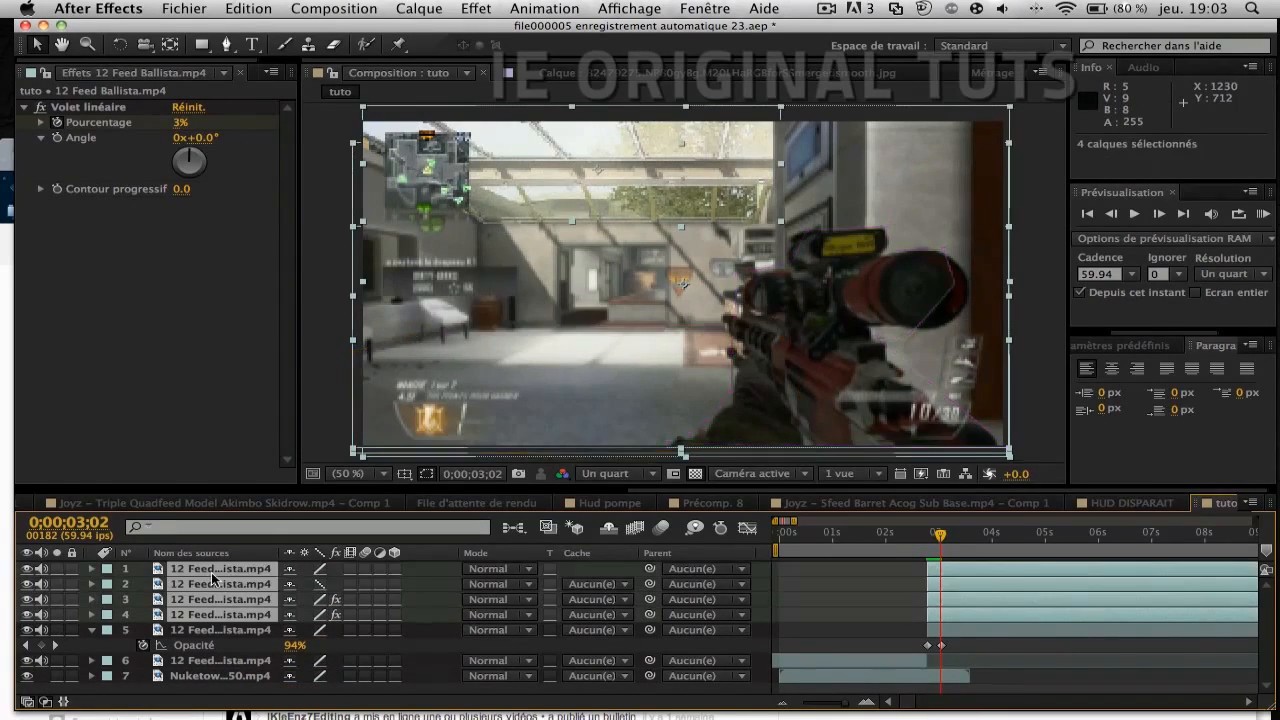
{"action": "left_click", "coordinate": [810, 584]}
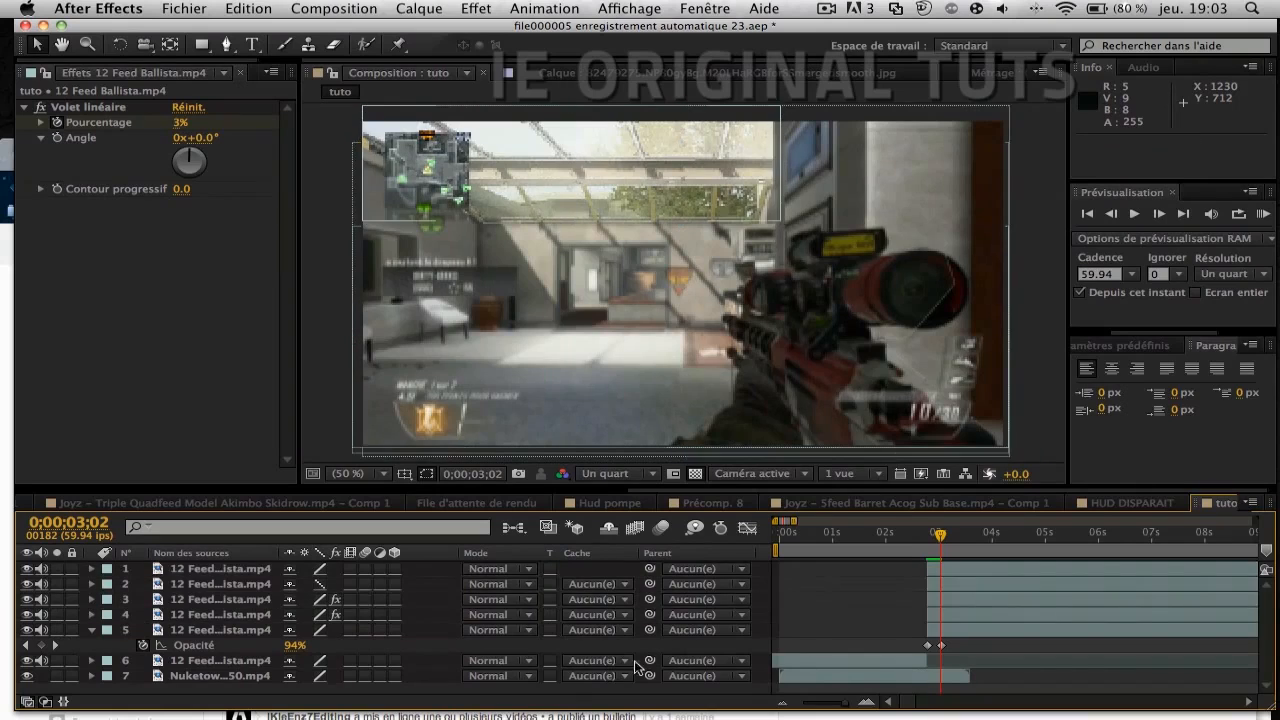
{"action": "left_click", "coordinate": [249, 569]}
{"action": "left_click", "coordinate": [250, 599]}
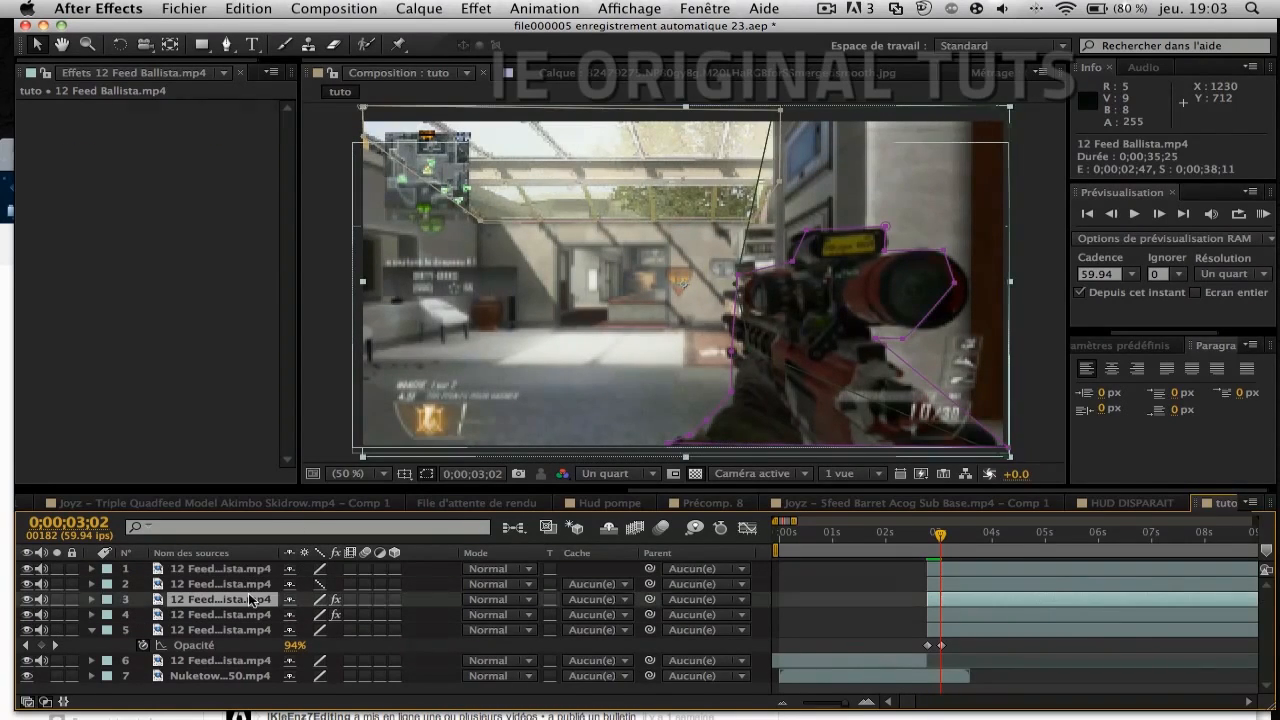
{"action": "left_click", "coordinate": [255, 628]}
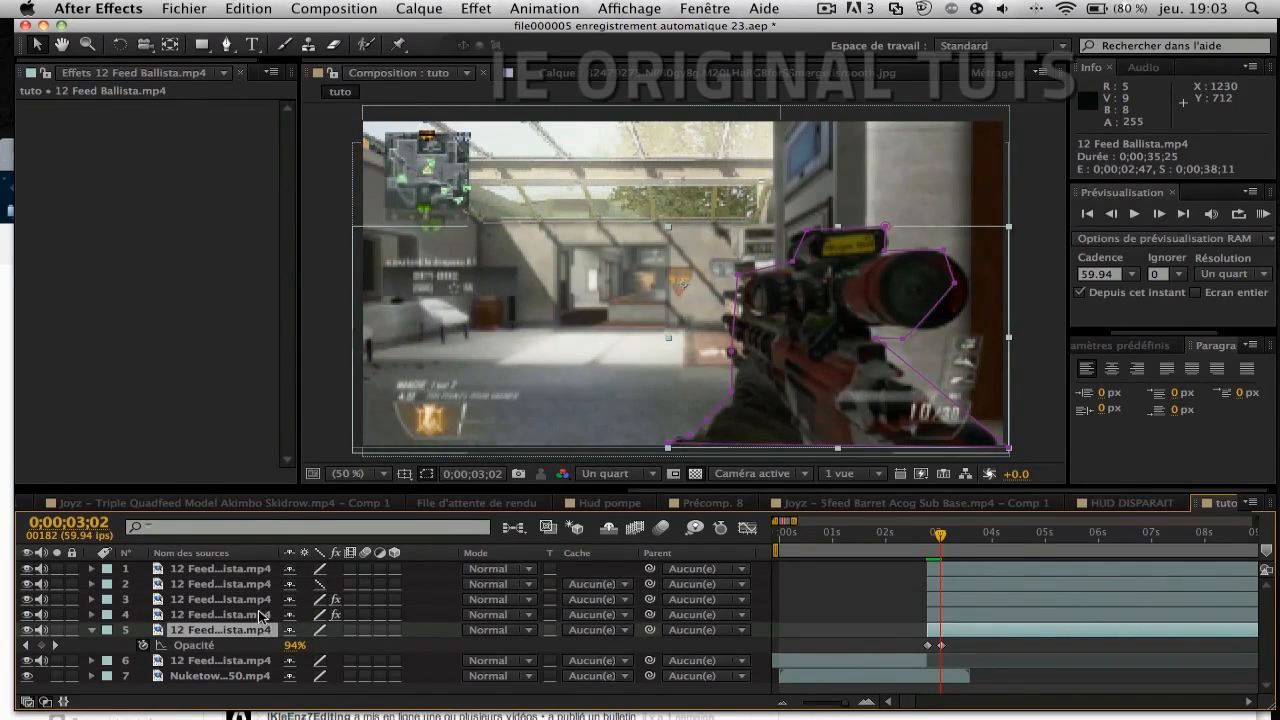
{"action": "left_click", "coordinate": [259, 615]}
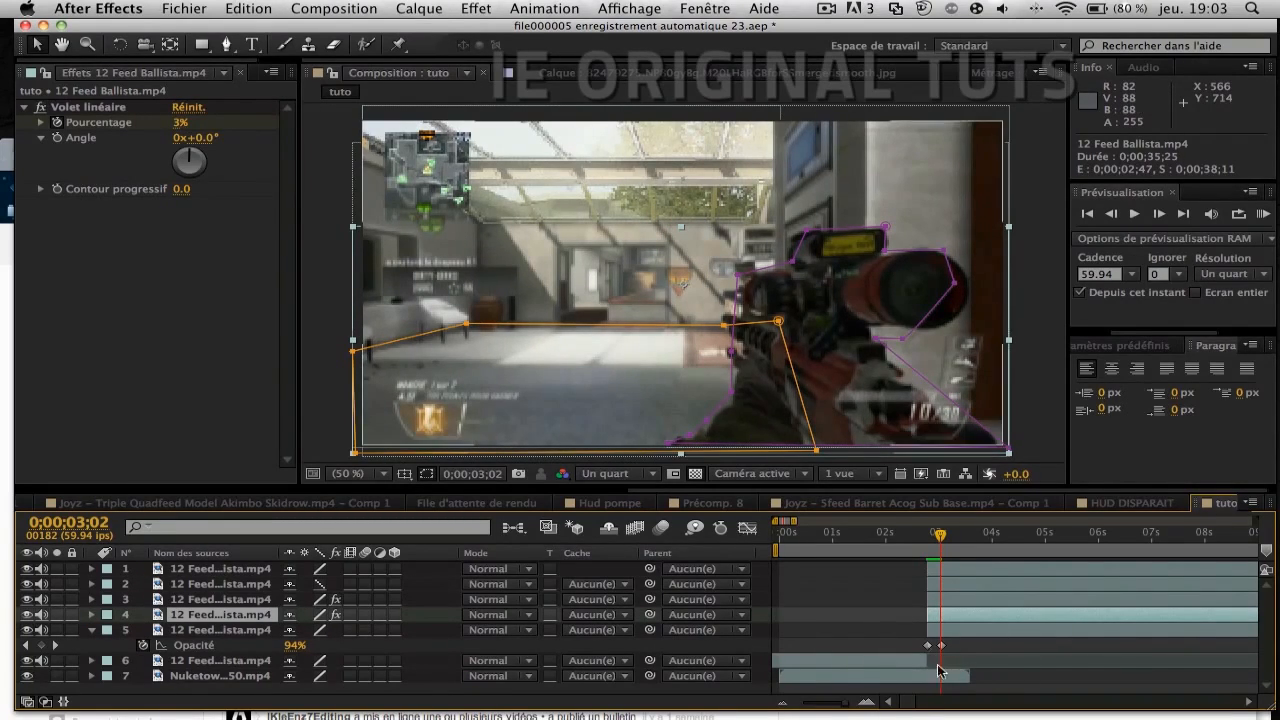
{"action": "left_click", "coordinate": [222, 660]}
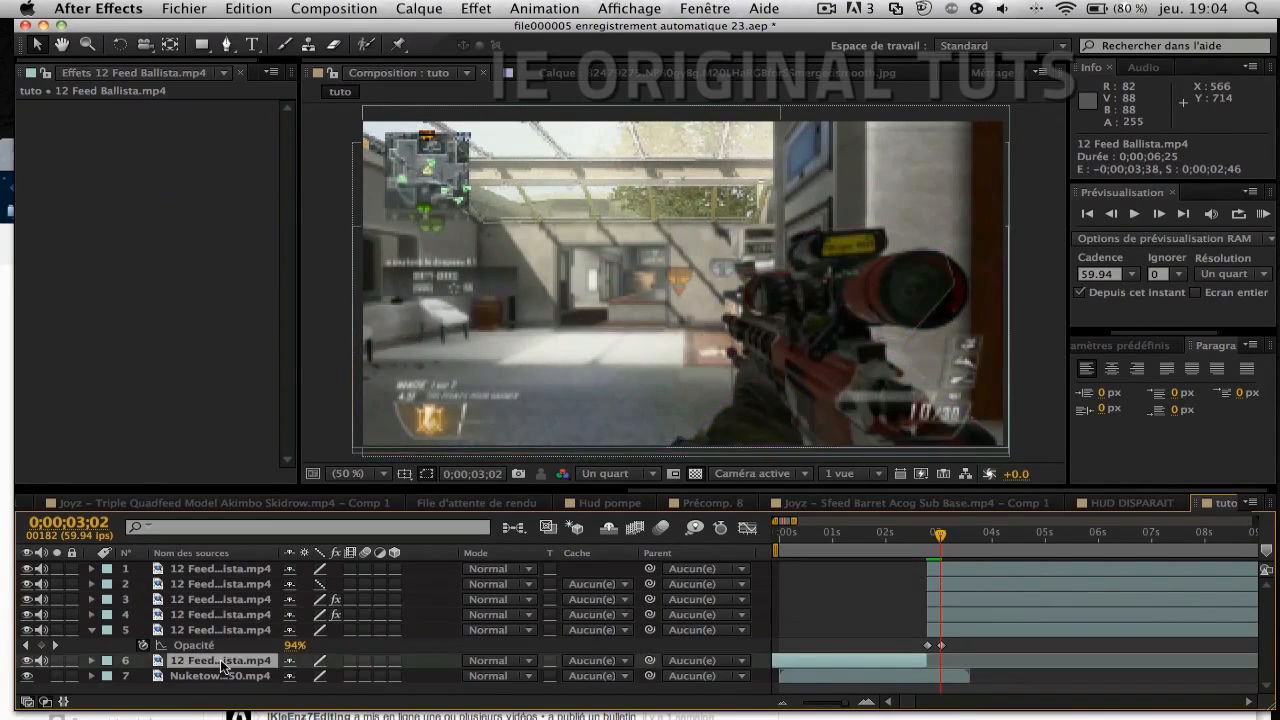
{"action": "left_click", "coordinate": [228, 583], "text": "shift"}
{"action": "left_click", "coordinate": [228, 570], "text": "shift"}
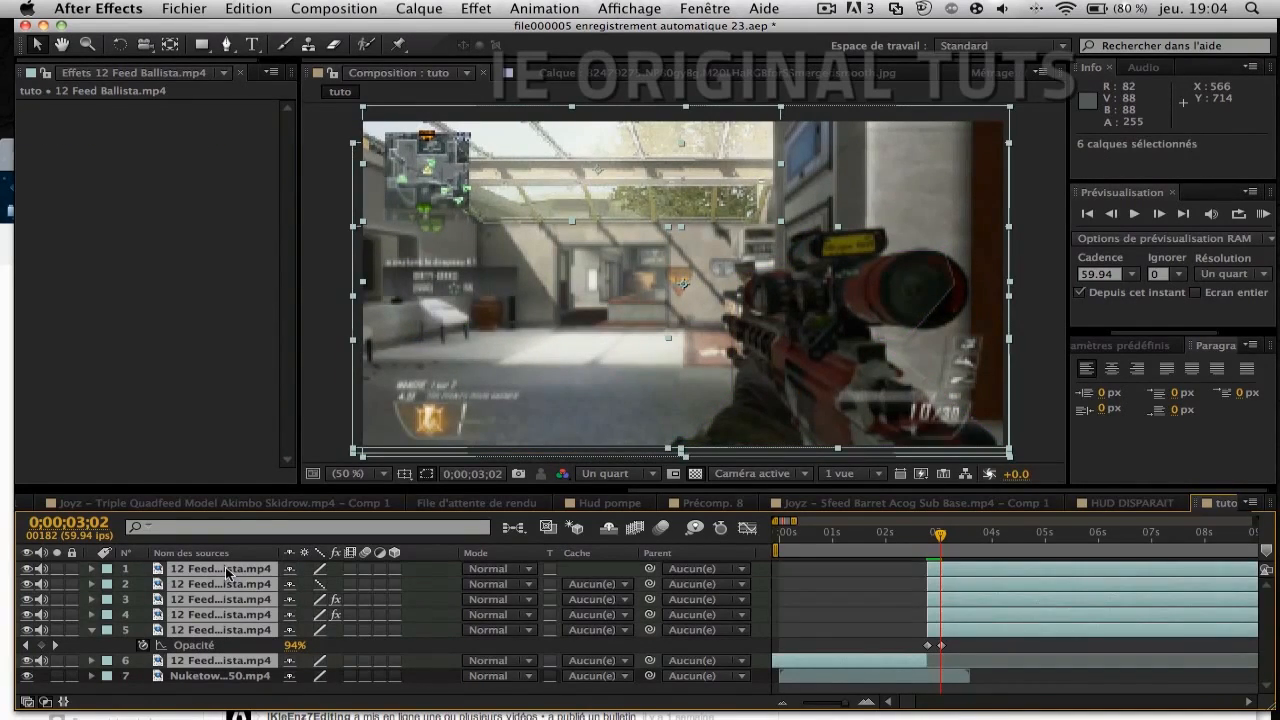
{"action": "key", "text": "Delete"}
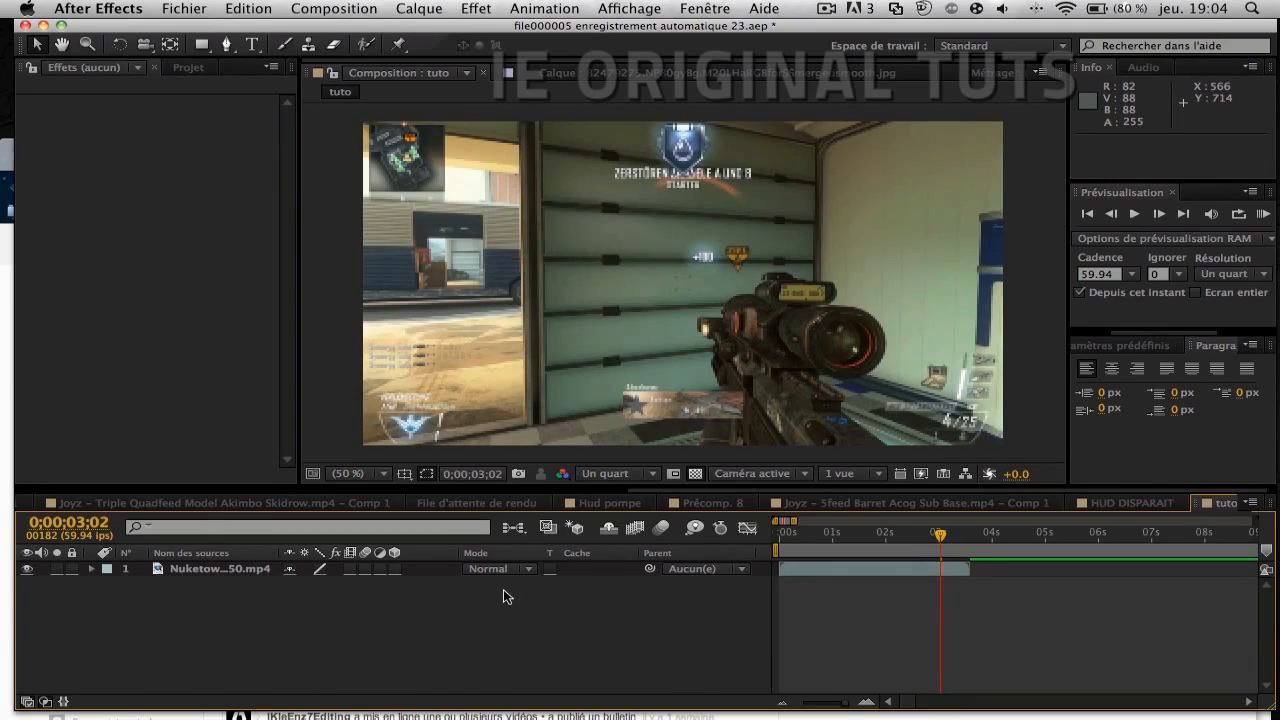
{"action": "key", "text": "super+z"}
Step: Delete the five masked Ballista layers, keeping the original Ballista clip and the Nuketown clip
{"action": "left_click", "coordinate": [269, 663]}
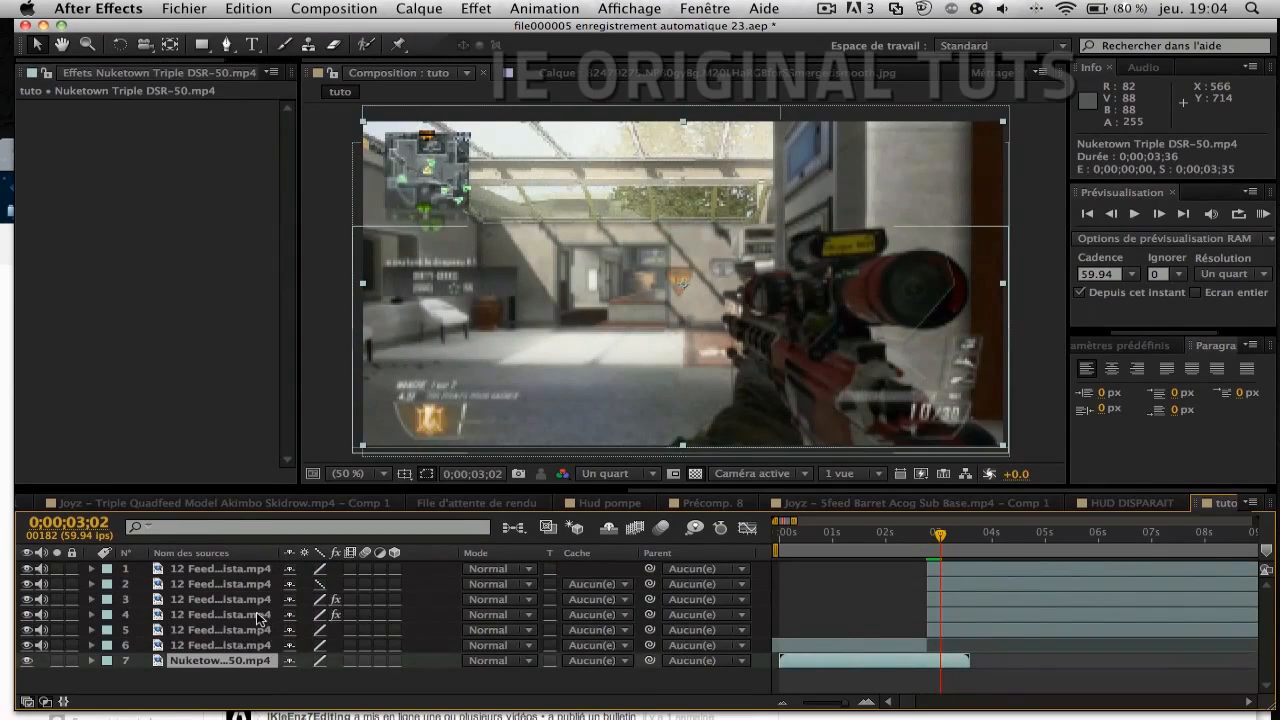
{"action": "left_click", "coordinate": [260, 632]}
{"action": "left_click", "coordinate": [252, 572], "text": "shift"}
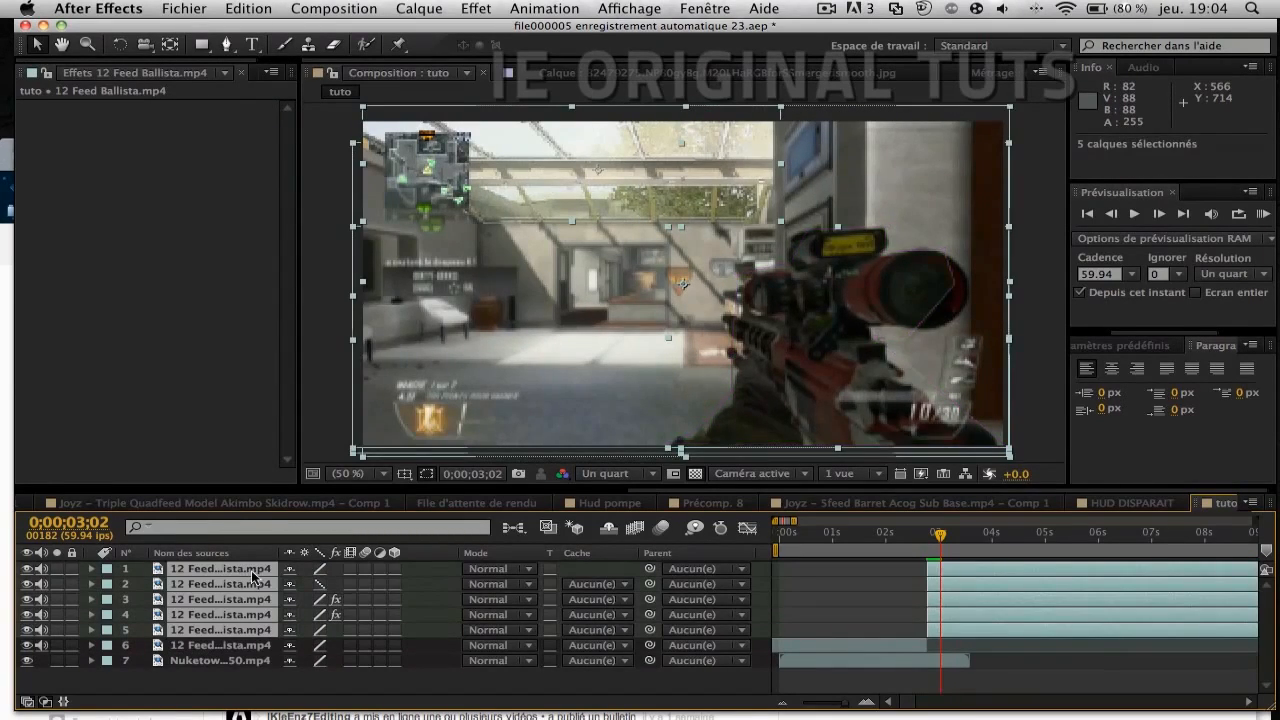
{"action": "key", "text": "Delete"}
Step: Freeze the remaining Ballista clip at 0;00;02;46 with Geler l'image and move the layer to start at that time
{"action": "left_click", "coordinate": [890, 568]}
{"action": "left_click", "coordinate": [927, 538]}
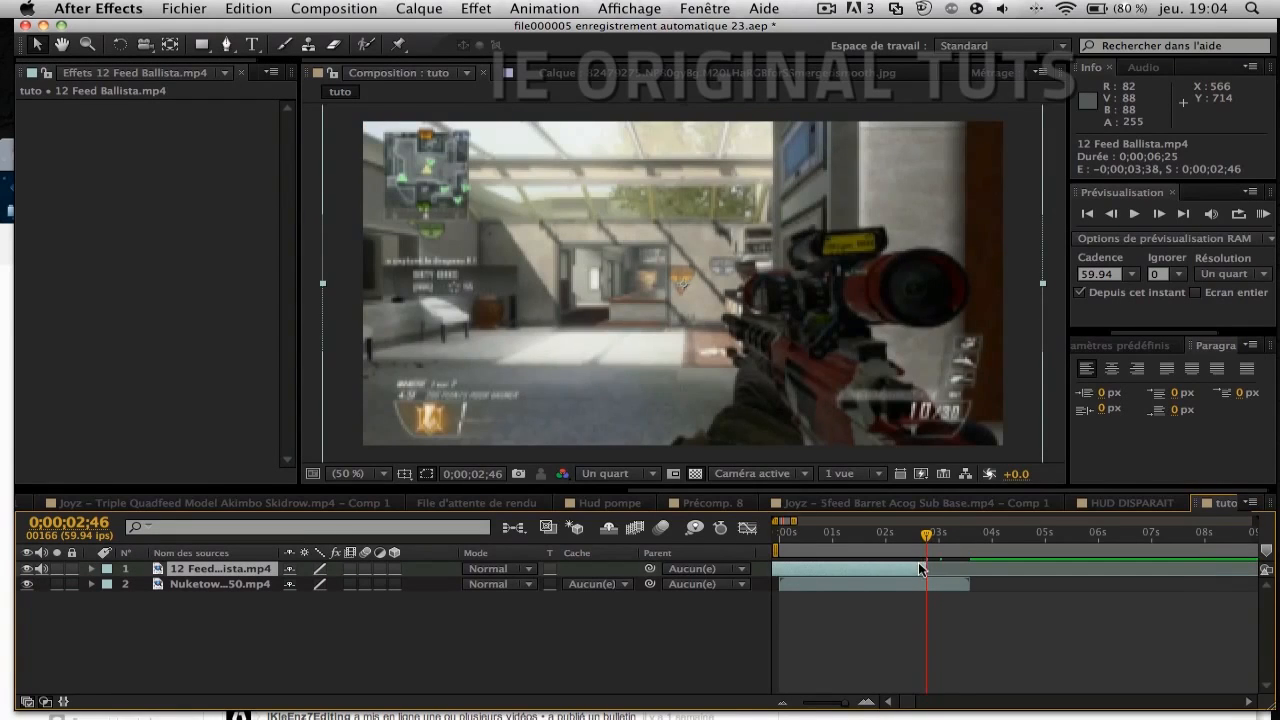
{"action": "right_click", "coordinate": [921, 568]}
{"action": "mouse_move", "coordinate": [697, 204]}
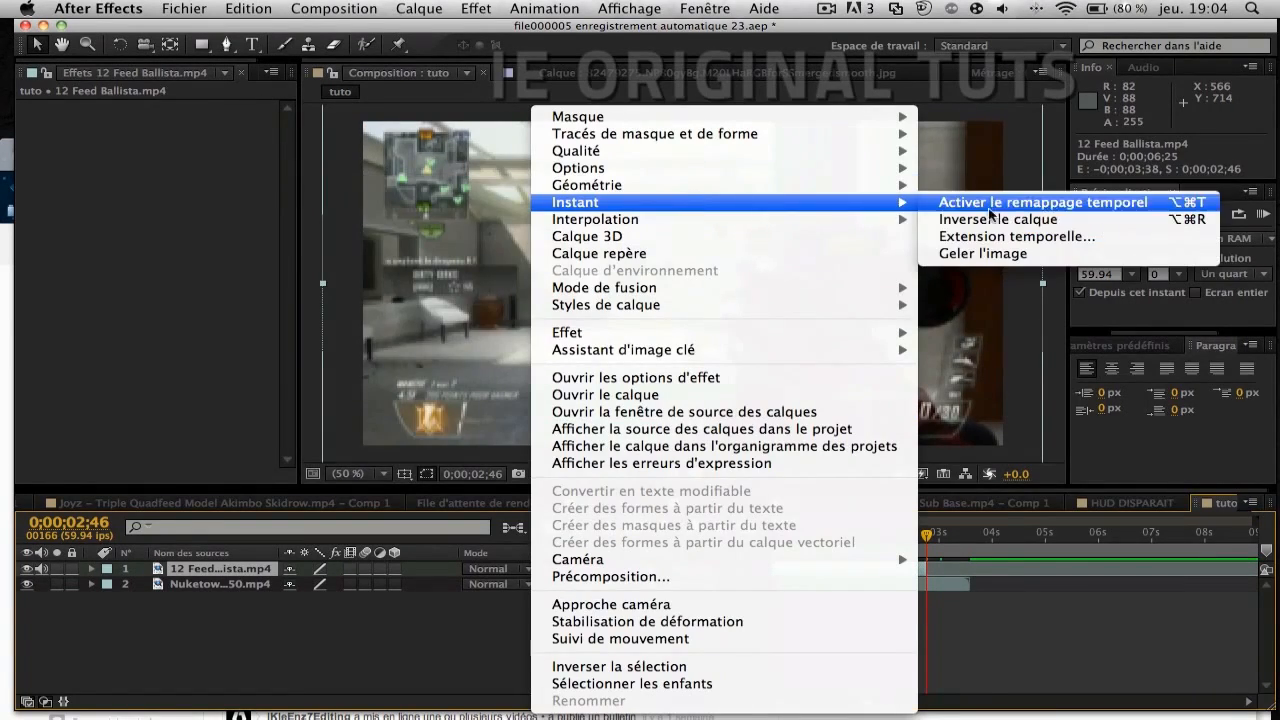
{"action": "left_click", "coordinate": [998, 254]}
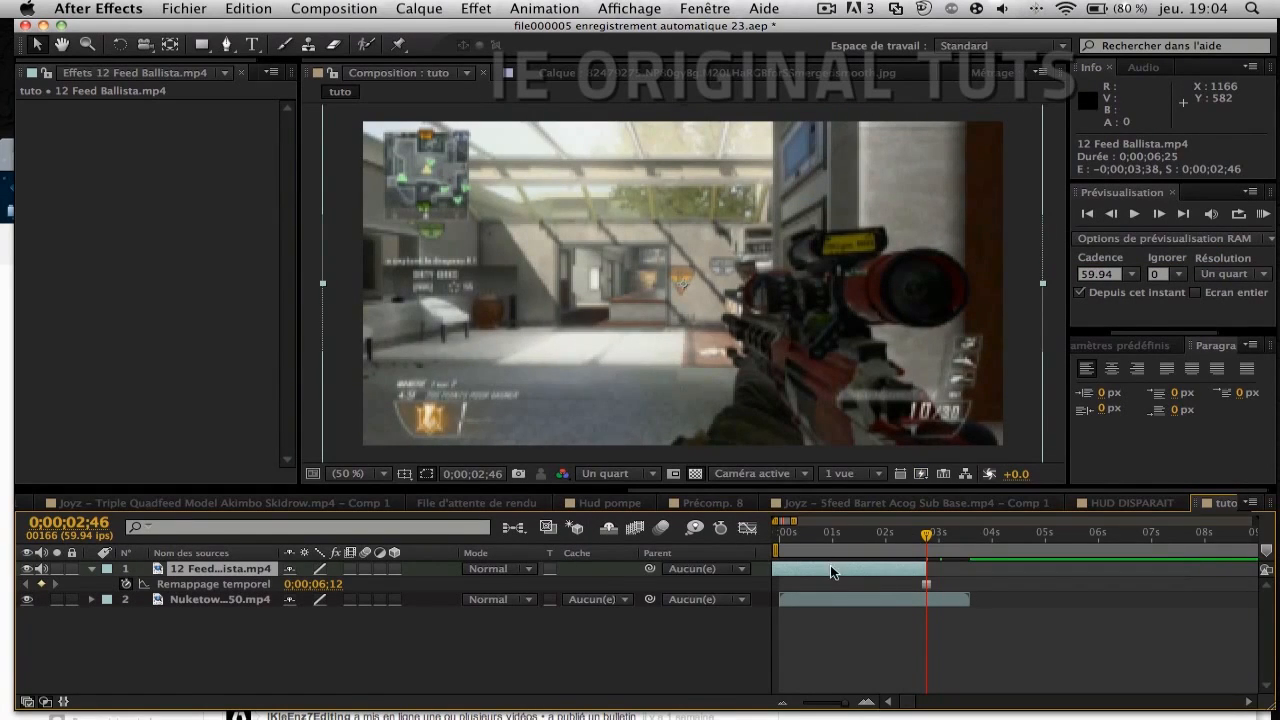
{"action": "left_click_drag", "start_coordinate": [835, 573], "coordinate": [1141, 568]}
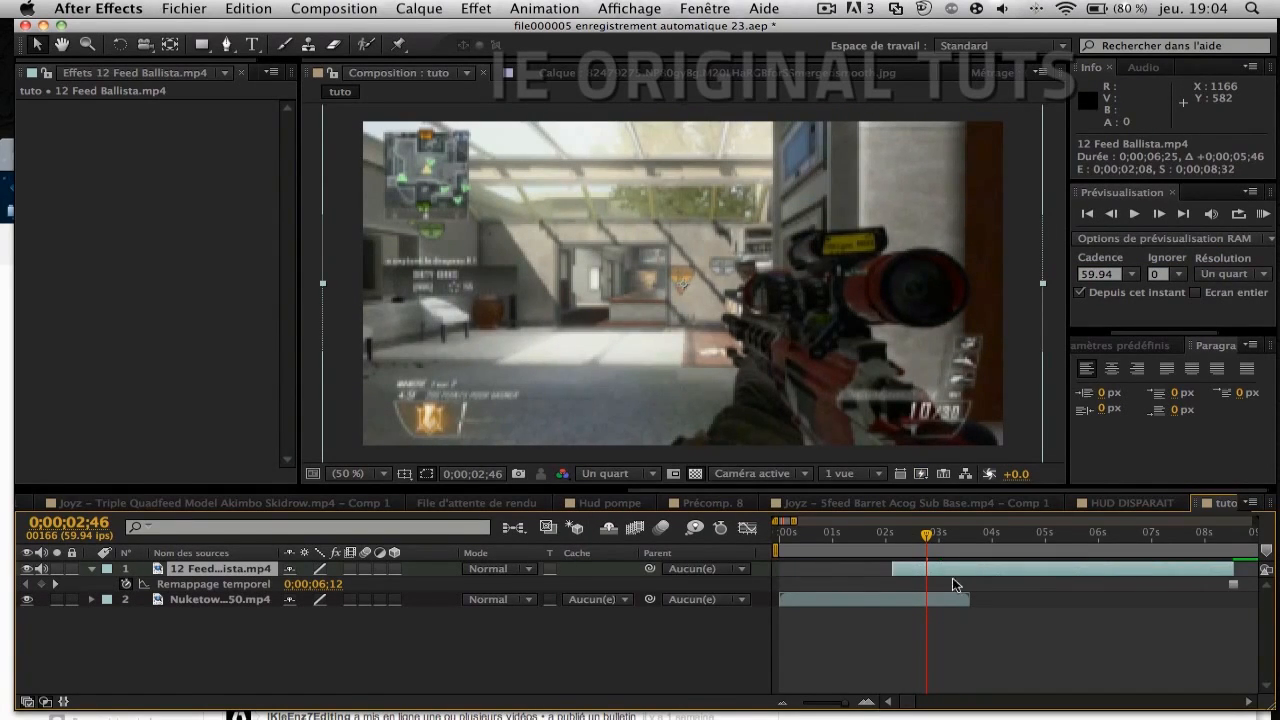
{"action": "left_click_drag", "start_coordinate": [950, 573], "coordinate": [980, 571]}
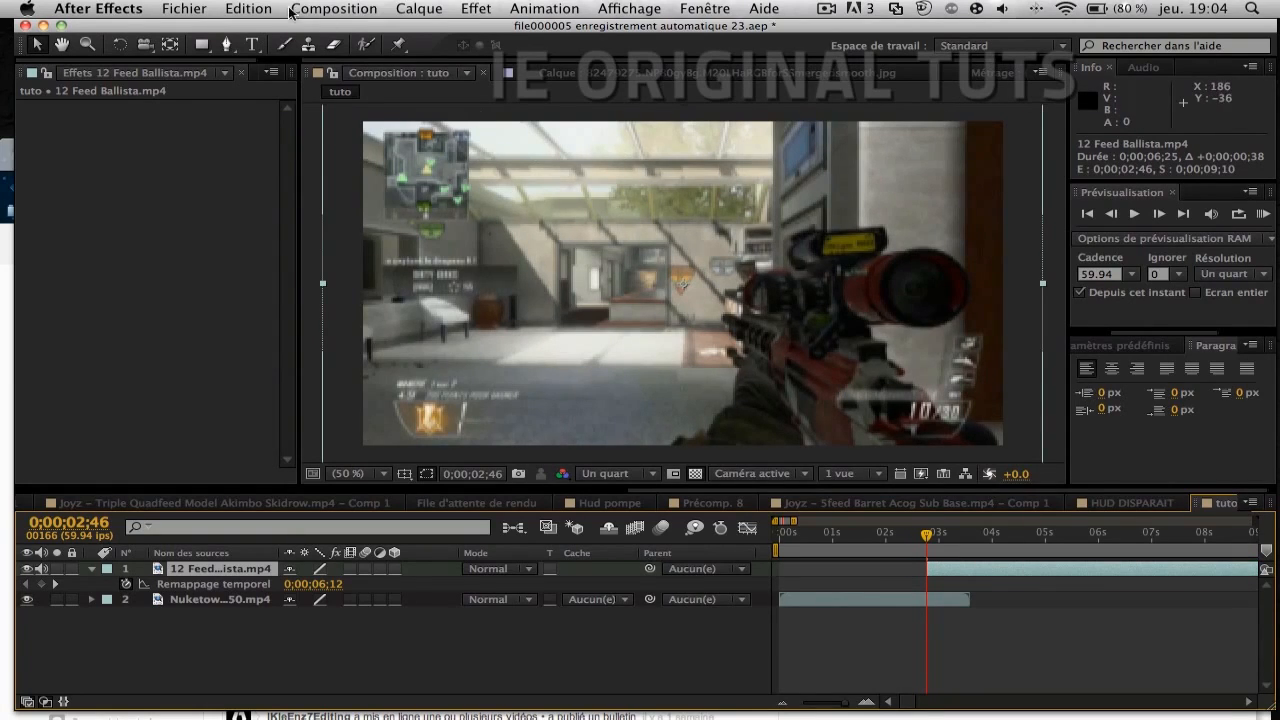
Step: Activate the Rectangle mask tool for the frozen Ballista layer and show the composition at 25%
{"action": "left_click", "coordinate": [201, 44]}
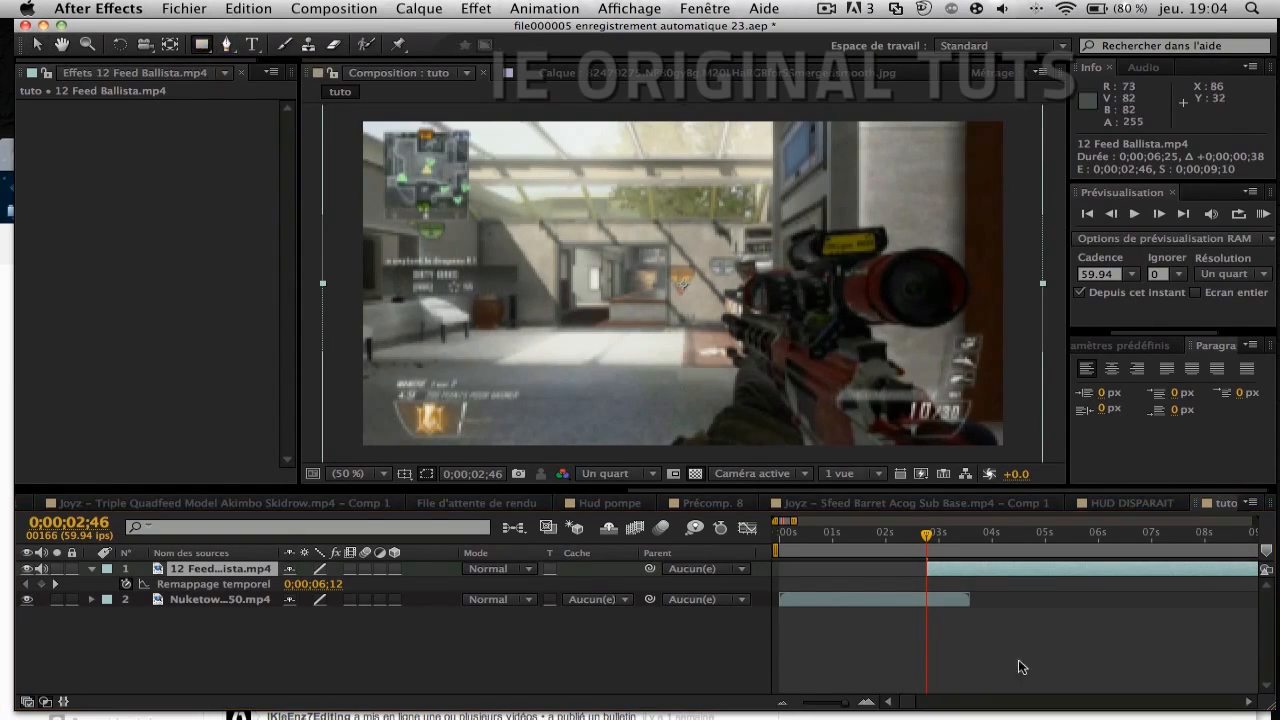
{"action": "key", "text": "comma"}
{"action": "key", "text": "period"}
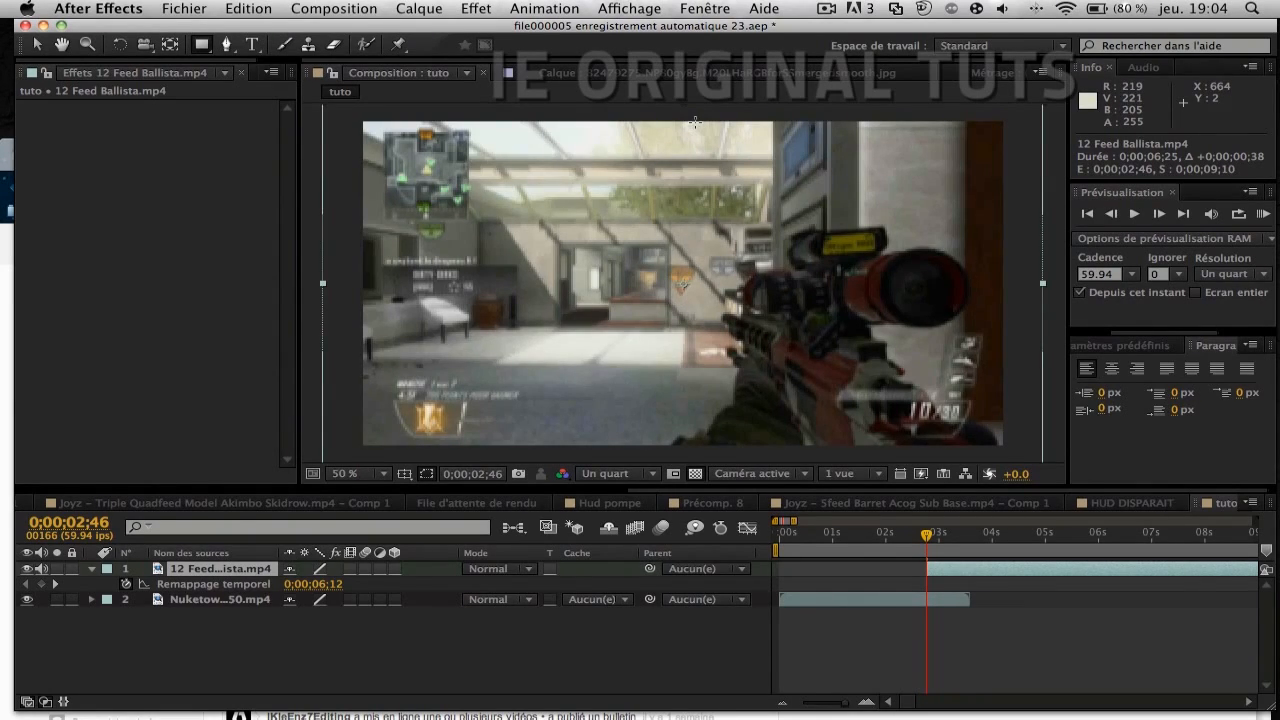
{"action": "key", "text": "comma"}
{"action": "left_click_drag", "start_coordinate": [681, 194], "coordinate": [850, 392]}
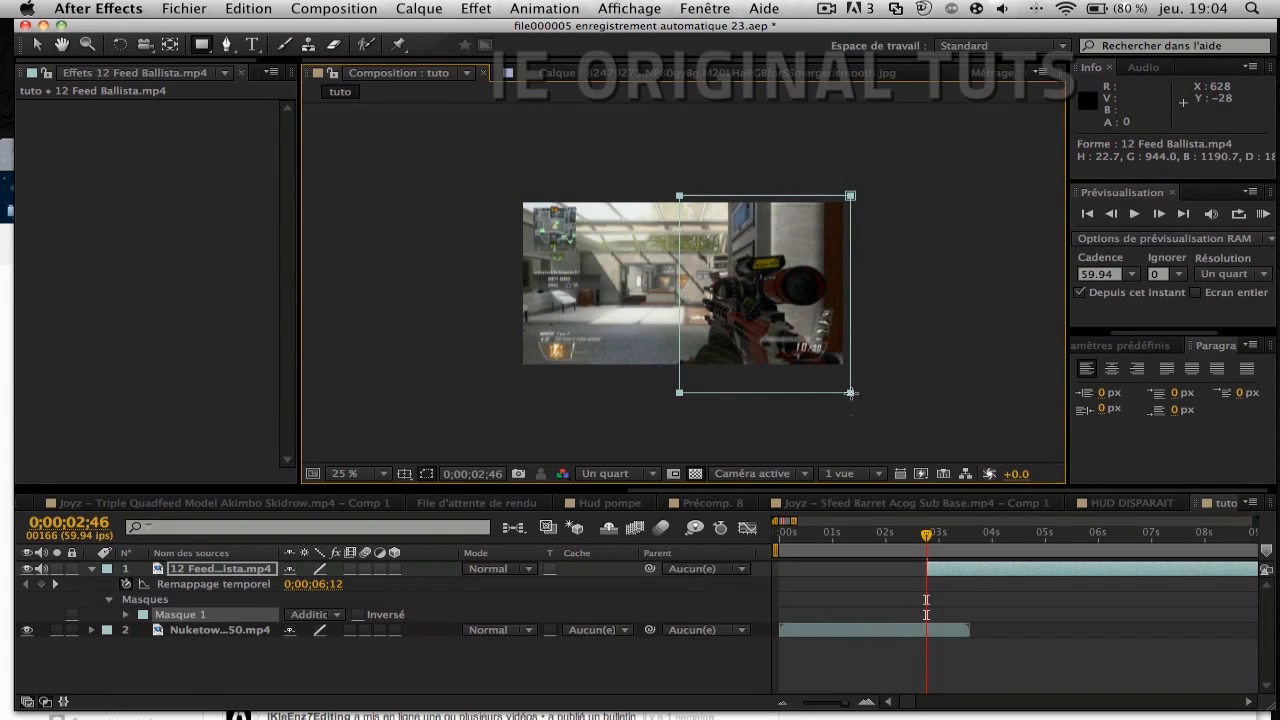
{"action": "key", "text": "super+z"}
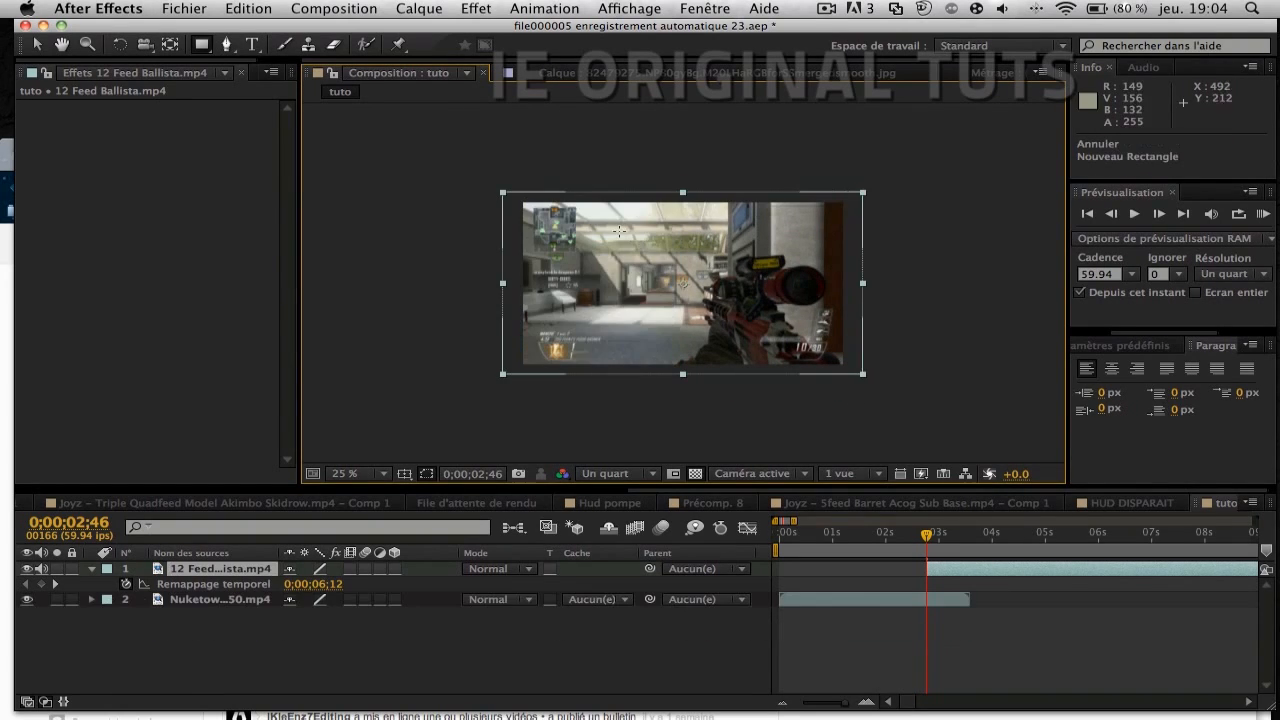
{"action": "left_click_drag", "start_coordinate": [454, 183], "coordinate": [933, 255]}
{"action": "key", "text": "super+z"}
{"action": "mouse_move", "coordinate": [485, 170]}
{"action": "left_mouse_down"}
{"action": "mouse_move", "coordinate": [606, 294]}
{"action": "mouse_move", "coordinate": [628, 386]}
{"action": "mouse_move", "coordinate": [594, 406]}
{"action": "left_mouse_up"}
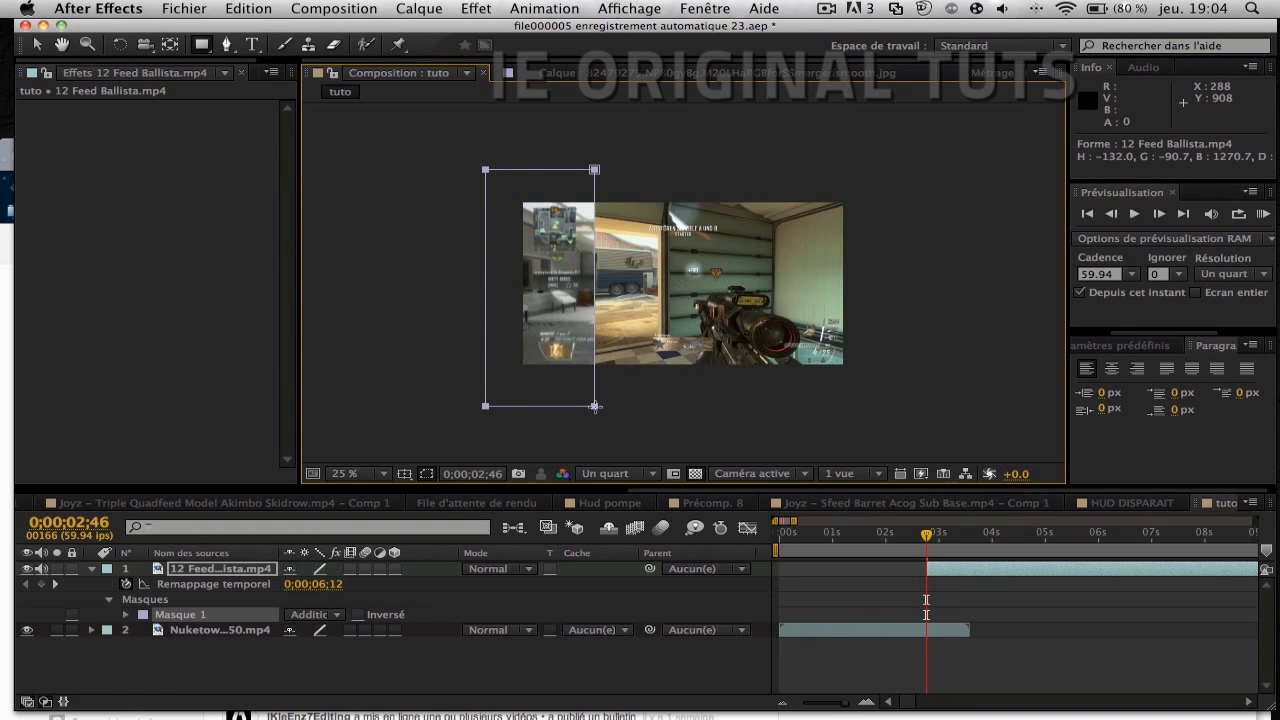
{"action": "key", "text": "super+z"}
Step: Mask the top third of the frozen Ballista layer with a rectangle, and reshape the mask on a duplicate layer into the middle strip
{"action": "left_click_drag", "start_coordinate": [482, 169], "coordinate": [869, 258]}
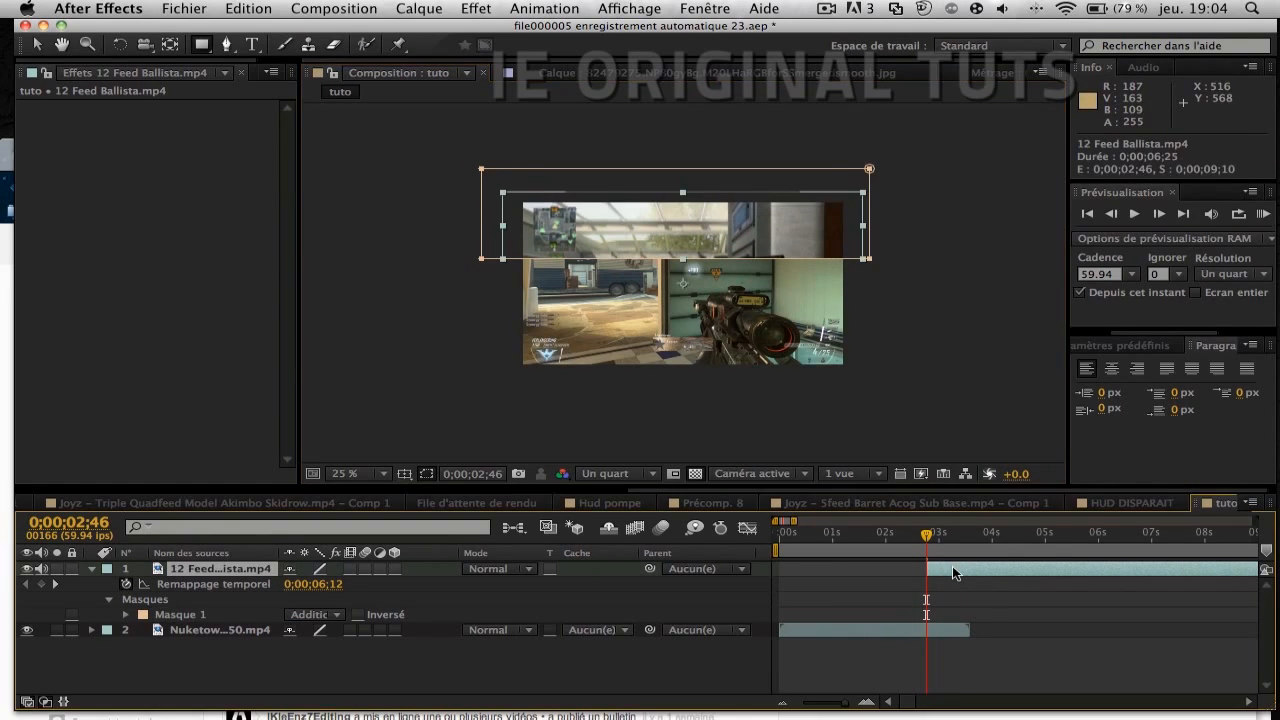
{"action": "key", "text": "super+d"}
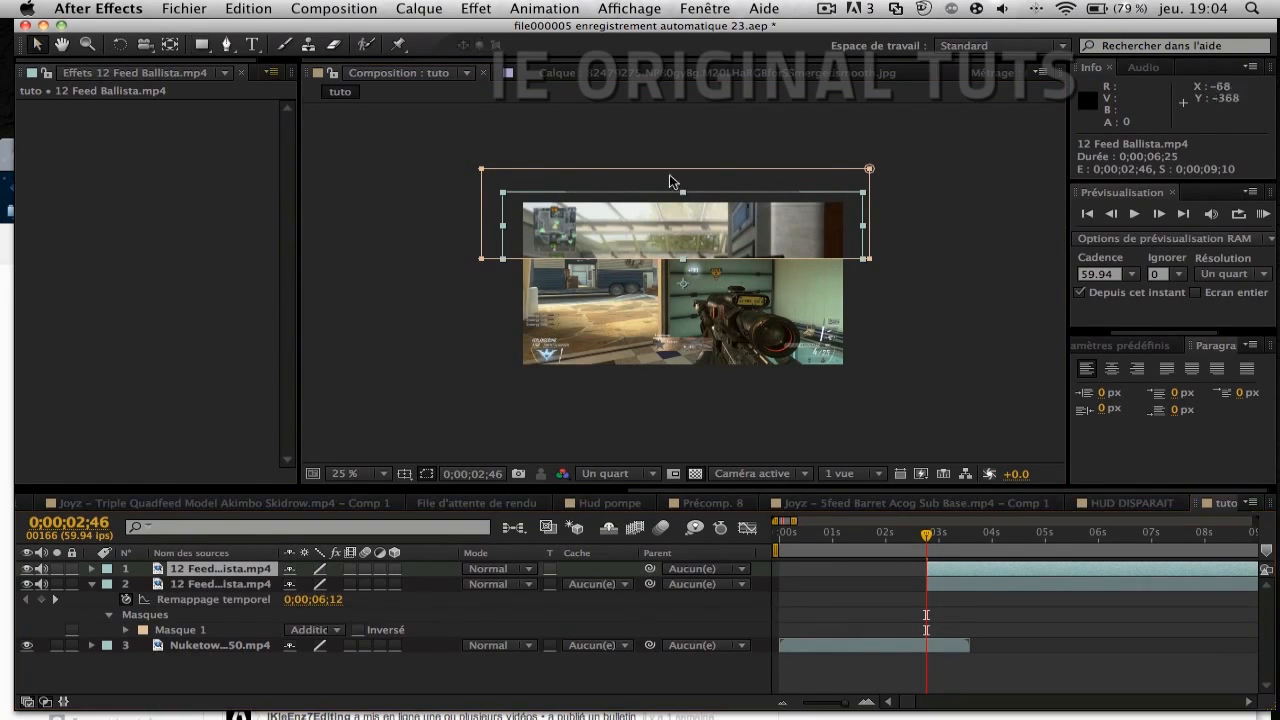
{"action": "left_click", "coordinate": [745, 263]}
{"action": "left_click_drag", "start_coordinate": [744, 262], "coordinate": [746, 318]}
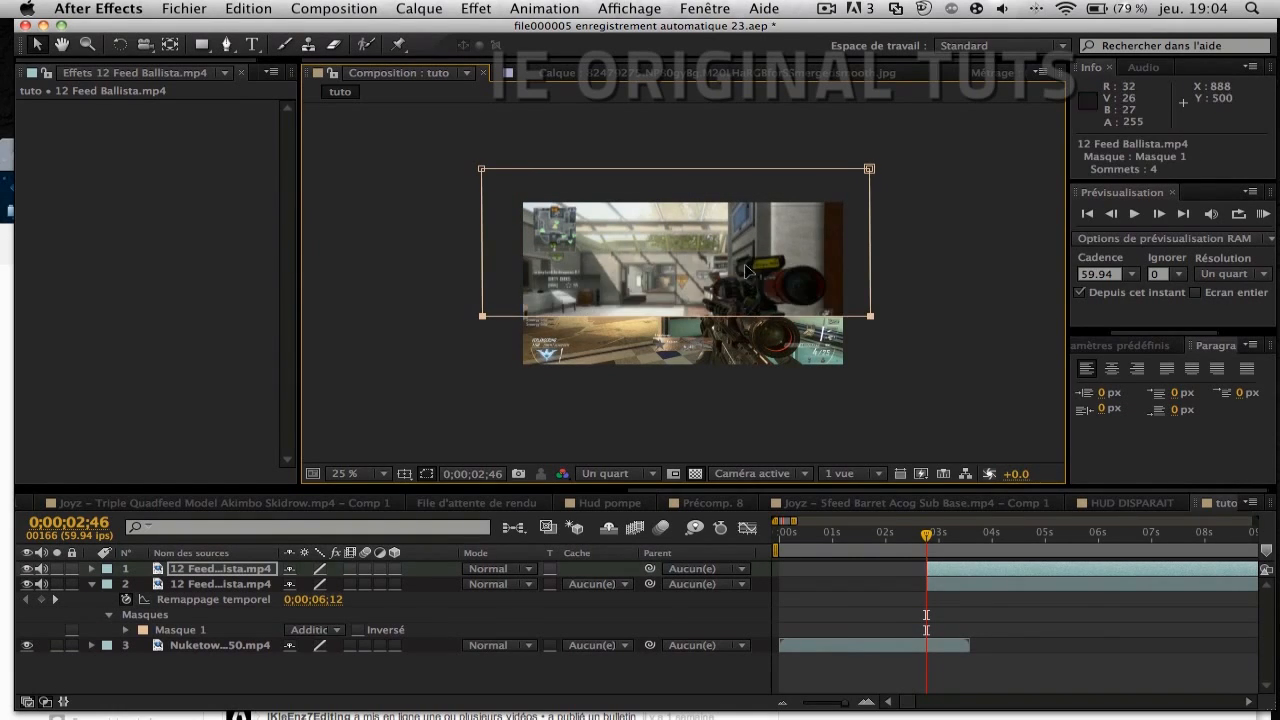
{"action": "left_click_drag", "start_coordinate": [734, 172], "coordinate": [735, 261]}
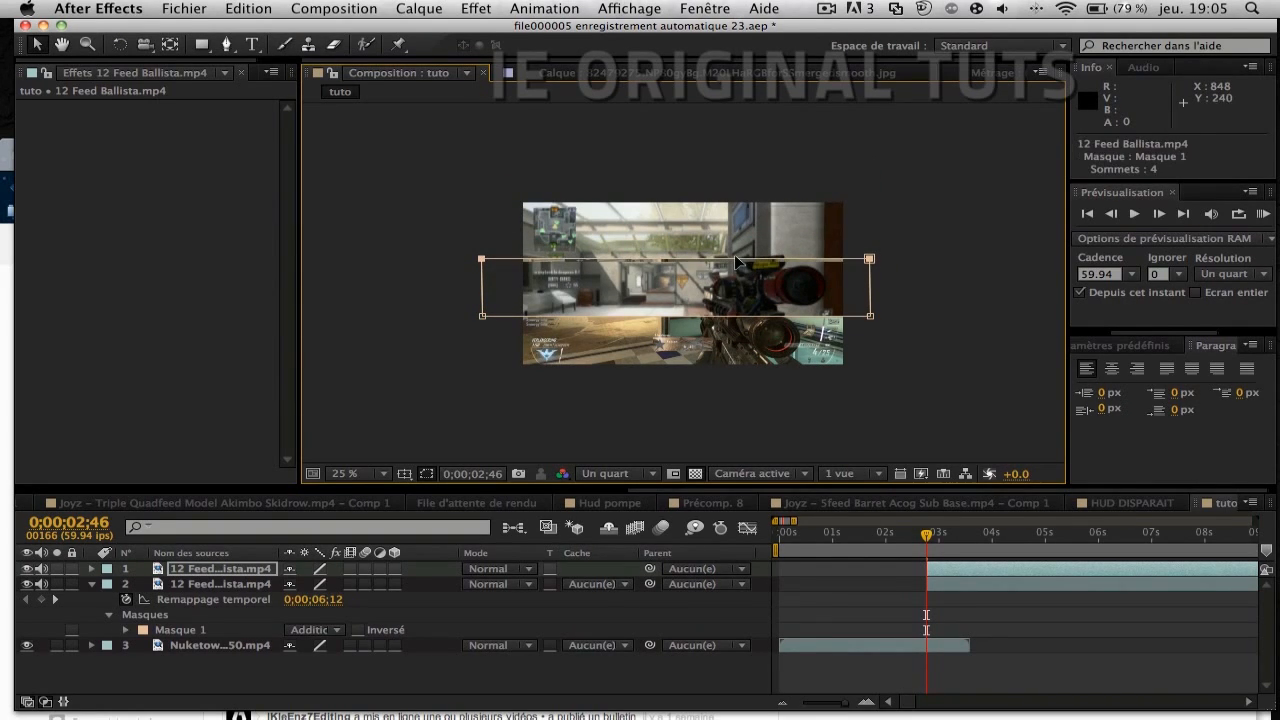
Step: Duplicate the middle strip layer and reshape the copy's mask so that it covers the bottom third of the frame
{"action": "left_click", "coordinate": [936, 570]}
{"action": "key", "text": "super+d"}
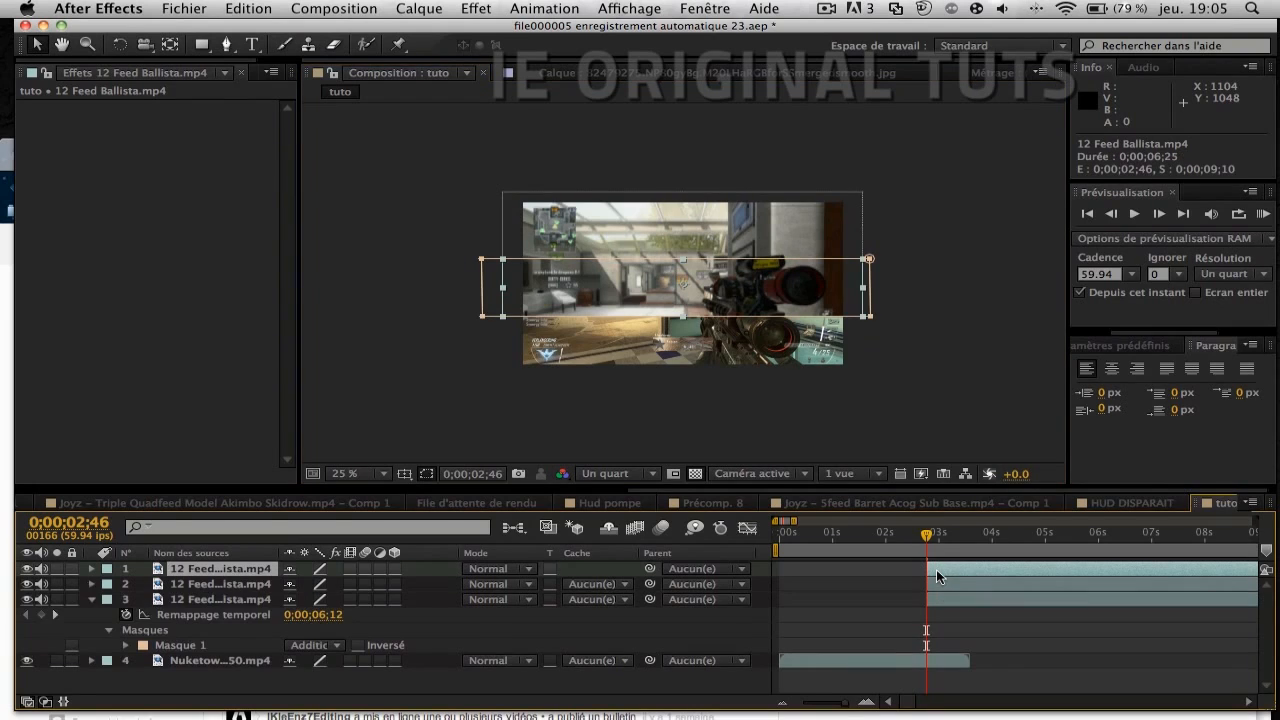
{"action": "left_click_drag", "start_coordinate": [716, 318], "coordinate": [716, 370]}
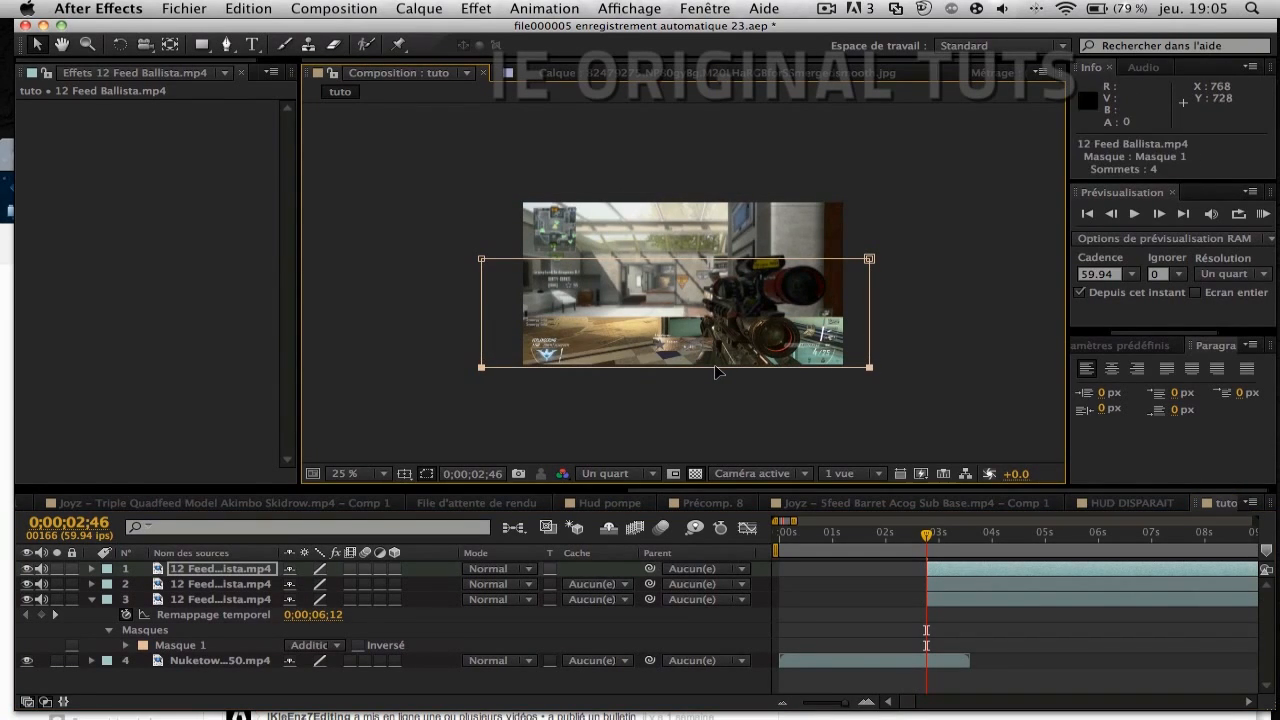
{"action": "left_click_drag", "start_coordinate": [714, 262], "coordinate": [712, 315]}
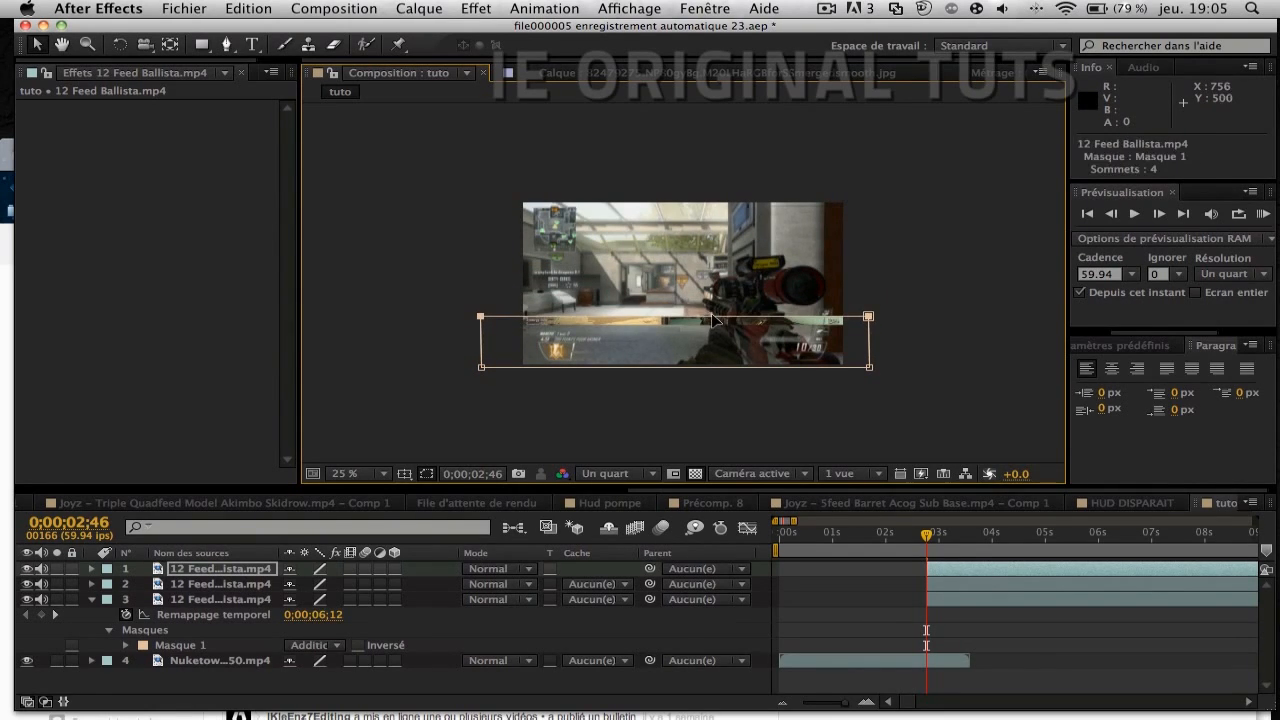
{"action": "left_click", "coordinate": [936, 390]}
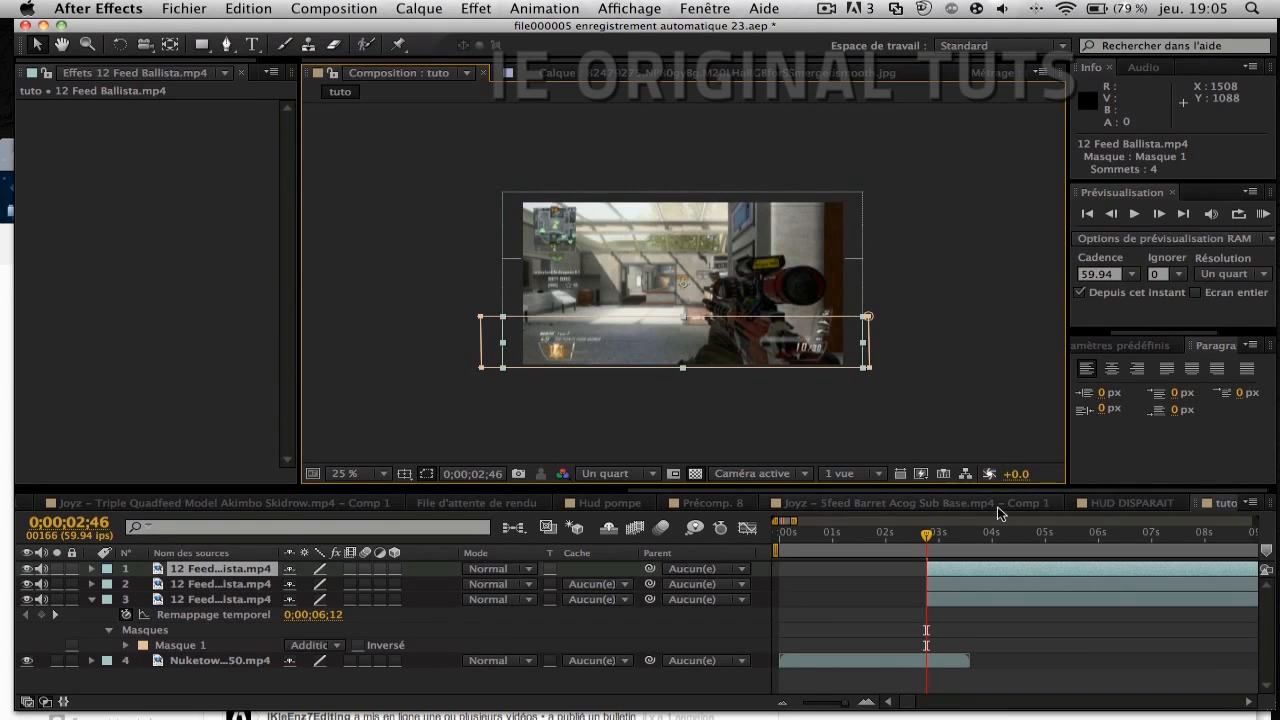
Step: Animate the top strip layer's scale (Echelle) with keyframes of 0% at 0;00;02;46 and 80% at 0;00;03;04
{"action": "left_click", "coordinate": [950, 601]}
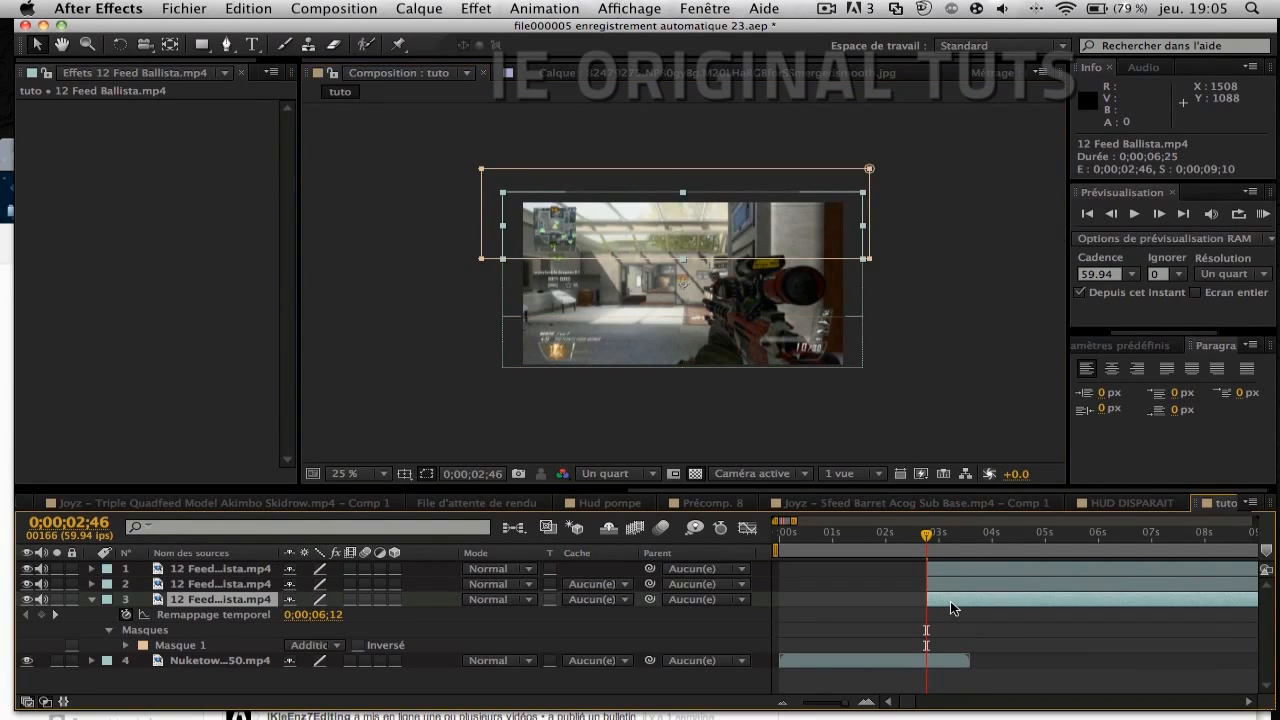
{"action": "key", "text": "t"}
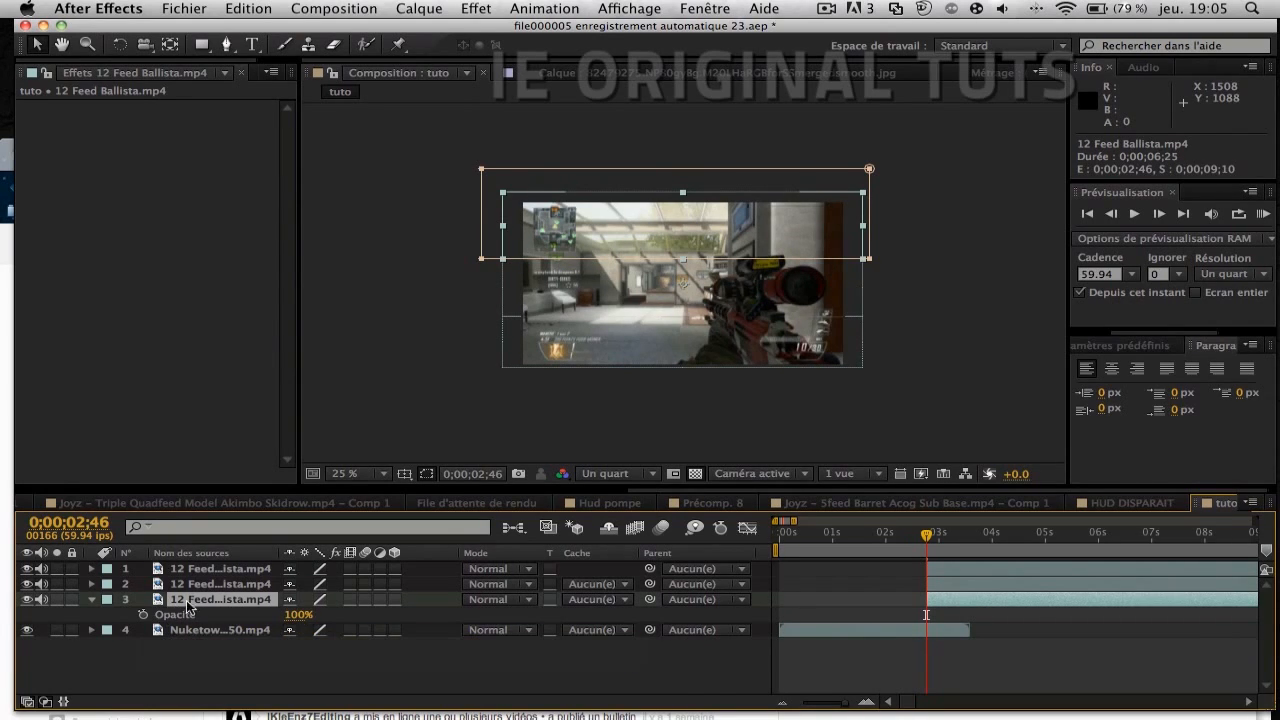
{"action": "key", "text": "s"}
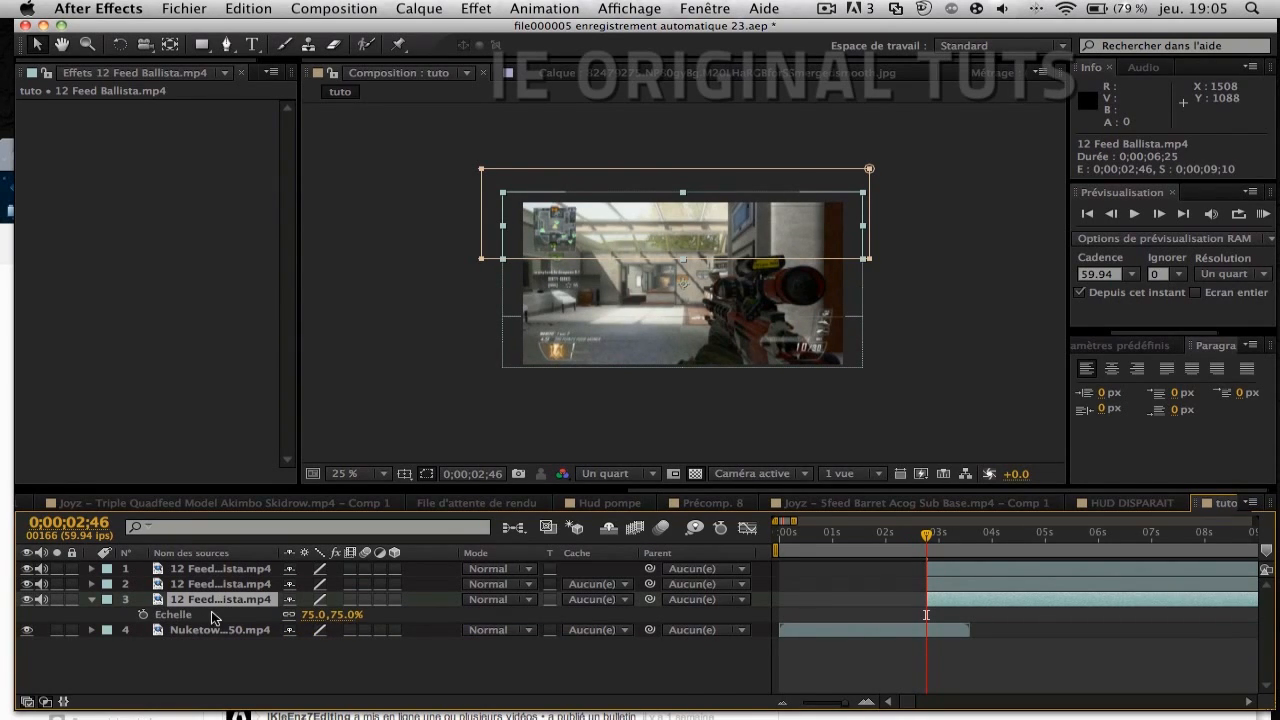
{"action": "left_click", "coordinate": [142, 613]}
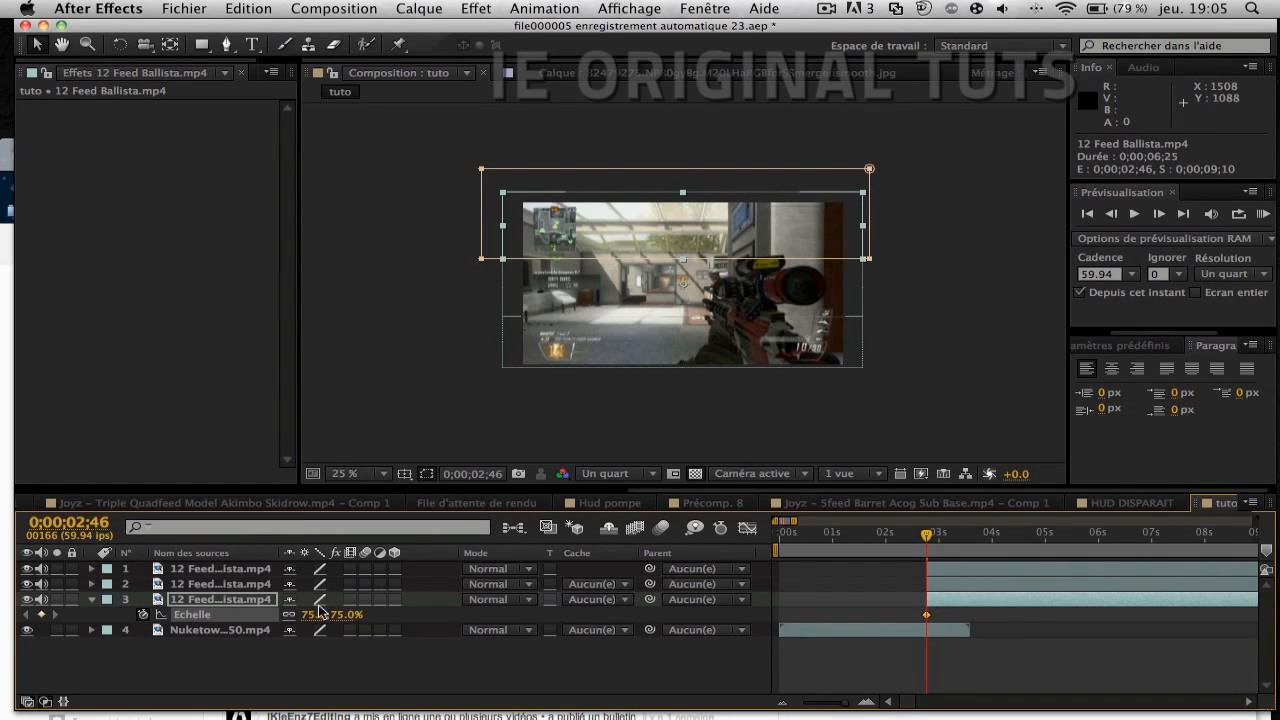
{"action": "left_click_drag", "start_coordinate": [314, 614], "coordinate": [317, 614]}
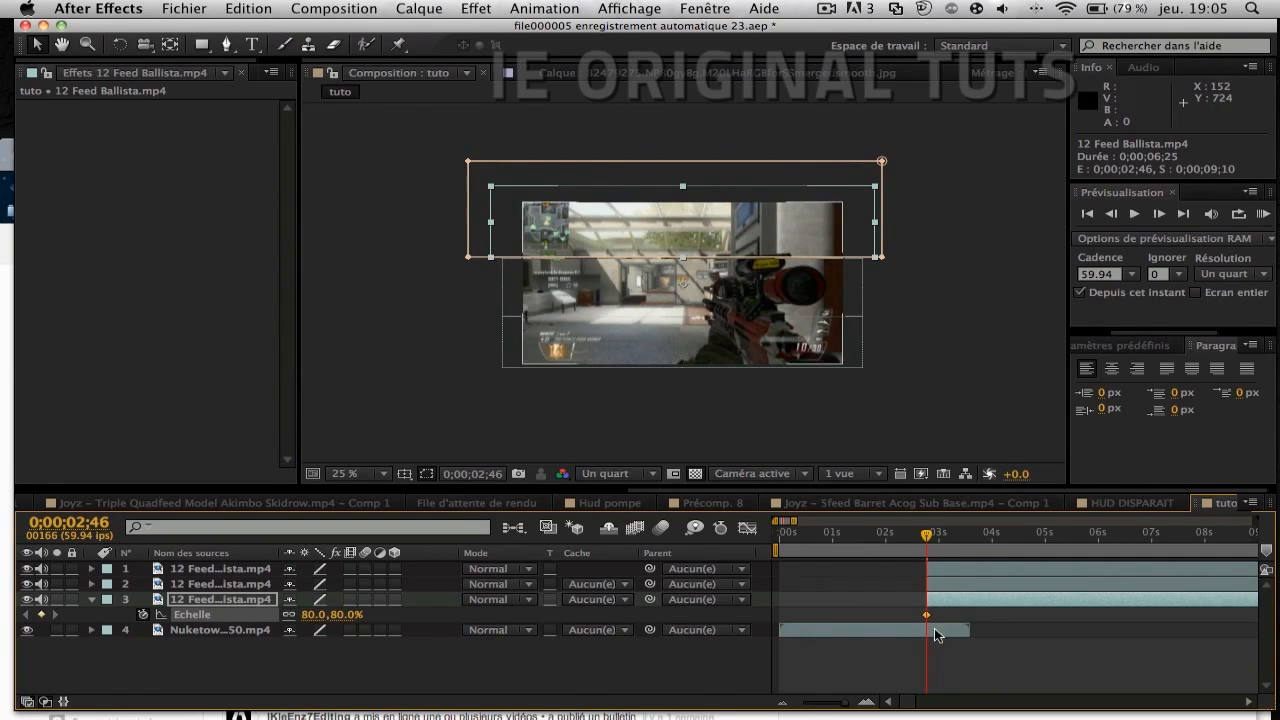
{"action": "left_click_drag", "start_coordinate": [926, 613], "coordinate": [942, 613]}
{"action": "left_click", "coordinate": [318, 614]}
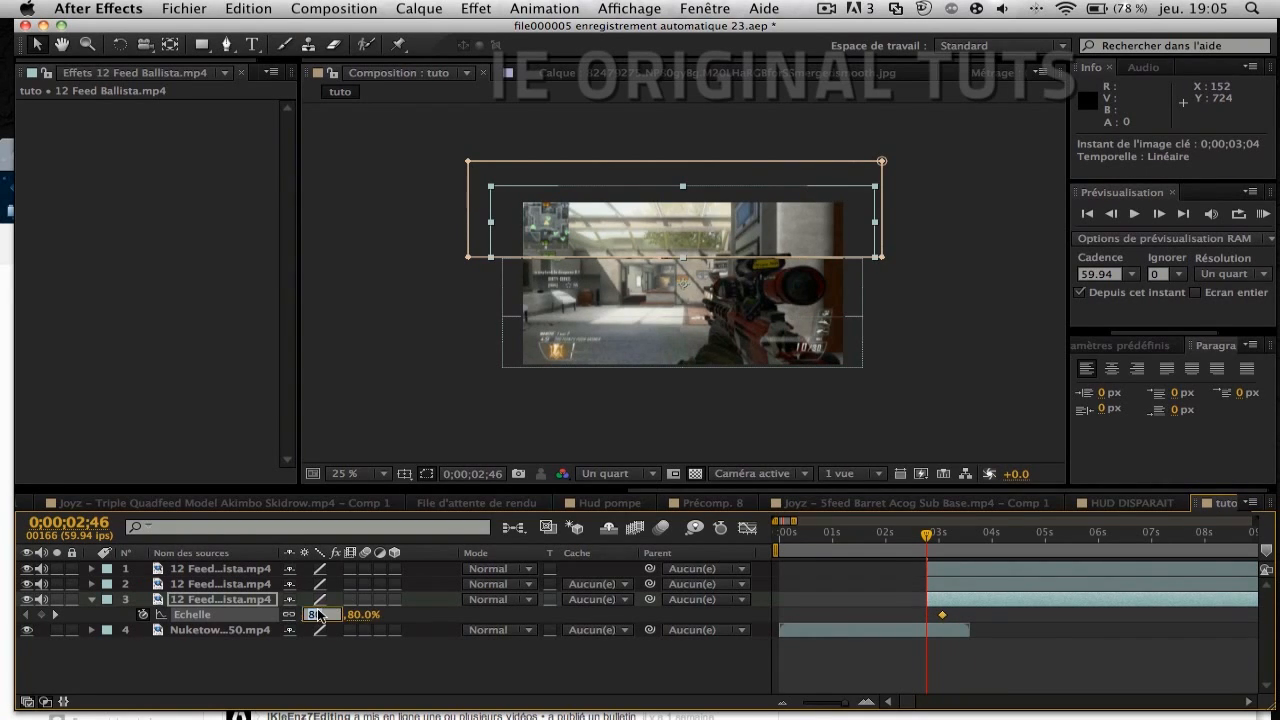
{"action": "key", "text": "Return"}
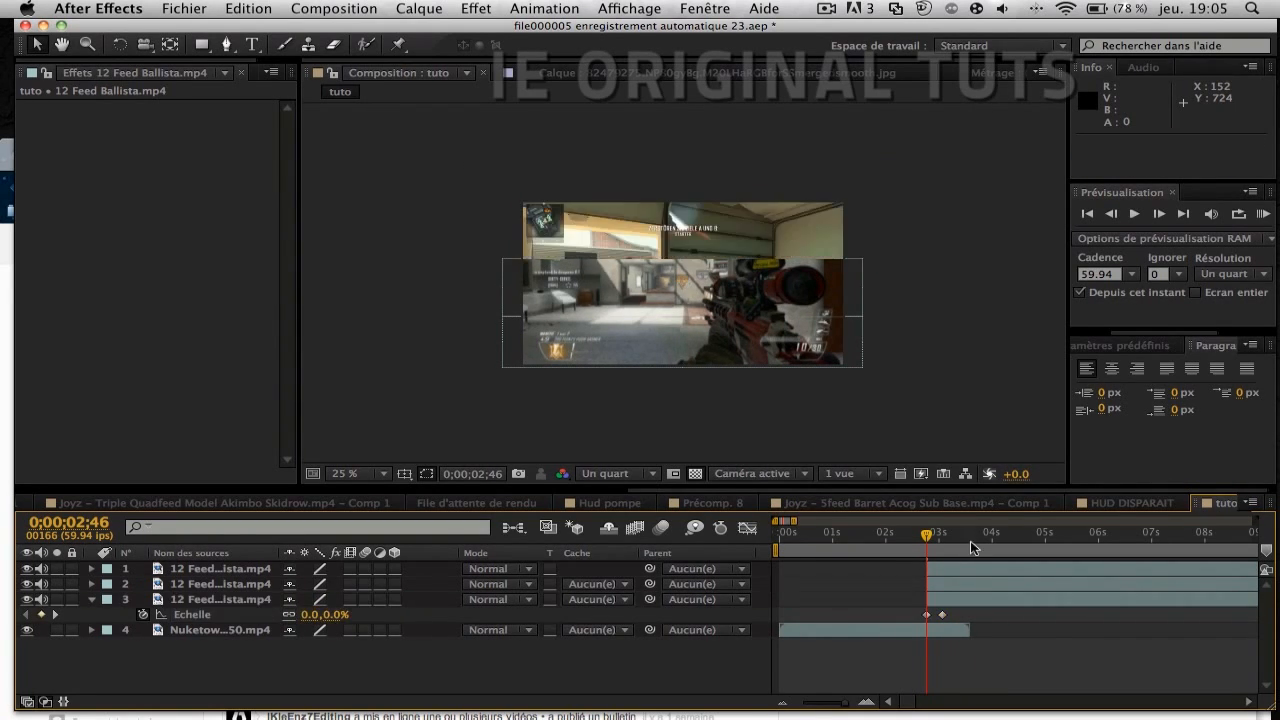
Step: Add a scale keyframe of 75% at 0;00;03;12 on the top strip layer
{"action": "left_click_drag", "start_coordinate": [952, 538], "coordinate": [948, 538]}
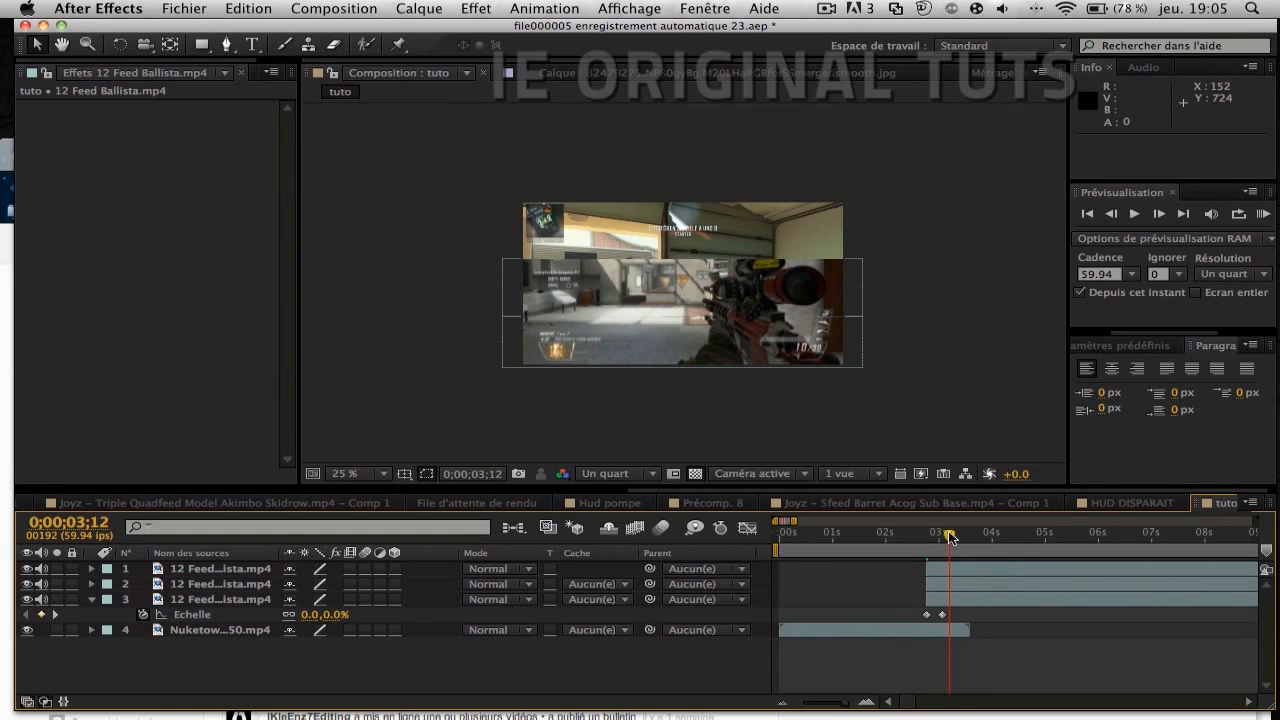
{"action": "left_click_drag", "start_coordinate": [318, 614], "coordinate": [397, 615]}
{"action": "type", "text": "75"}
{"action": "key", "text": "Return"}
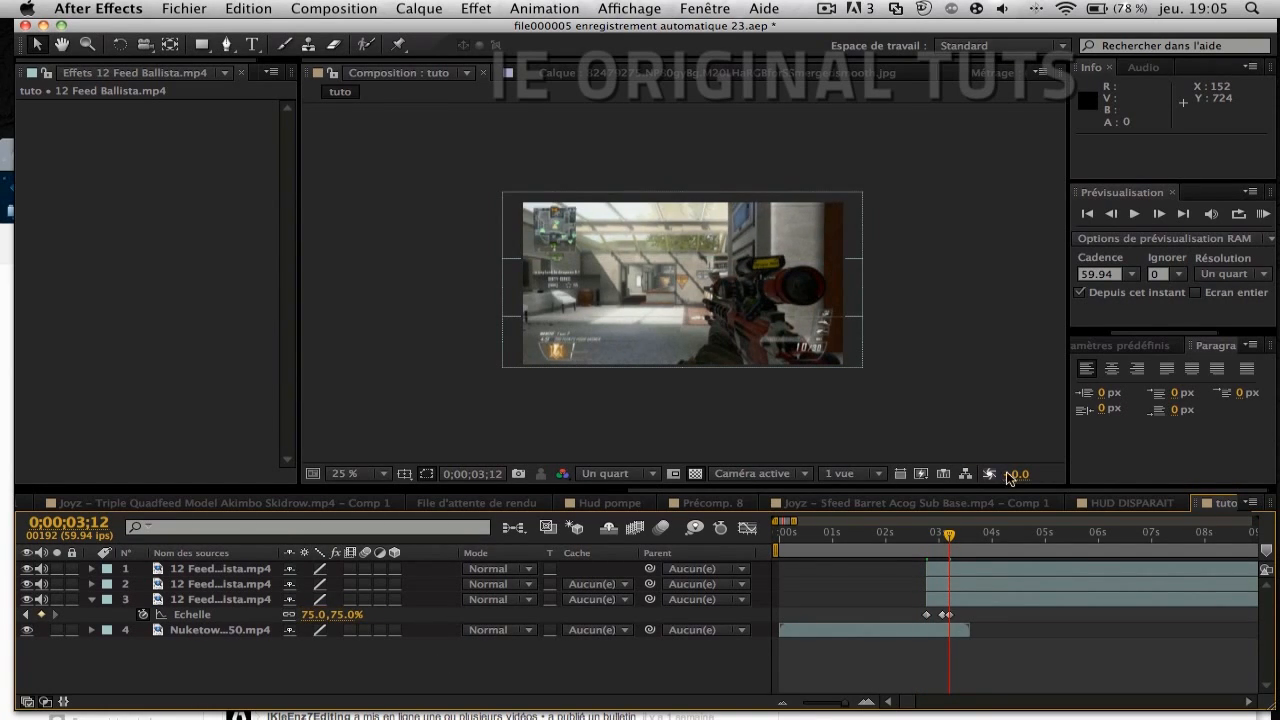
Step: Copy the top strip's three scale keyframes onto the middle strip layer, starting at 0;00;03;04
{"action": "left_click_drag", "start_coordinate": [982, 608], "coordinate": [914, 622]}
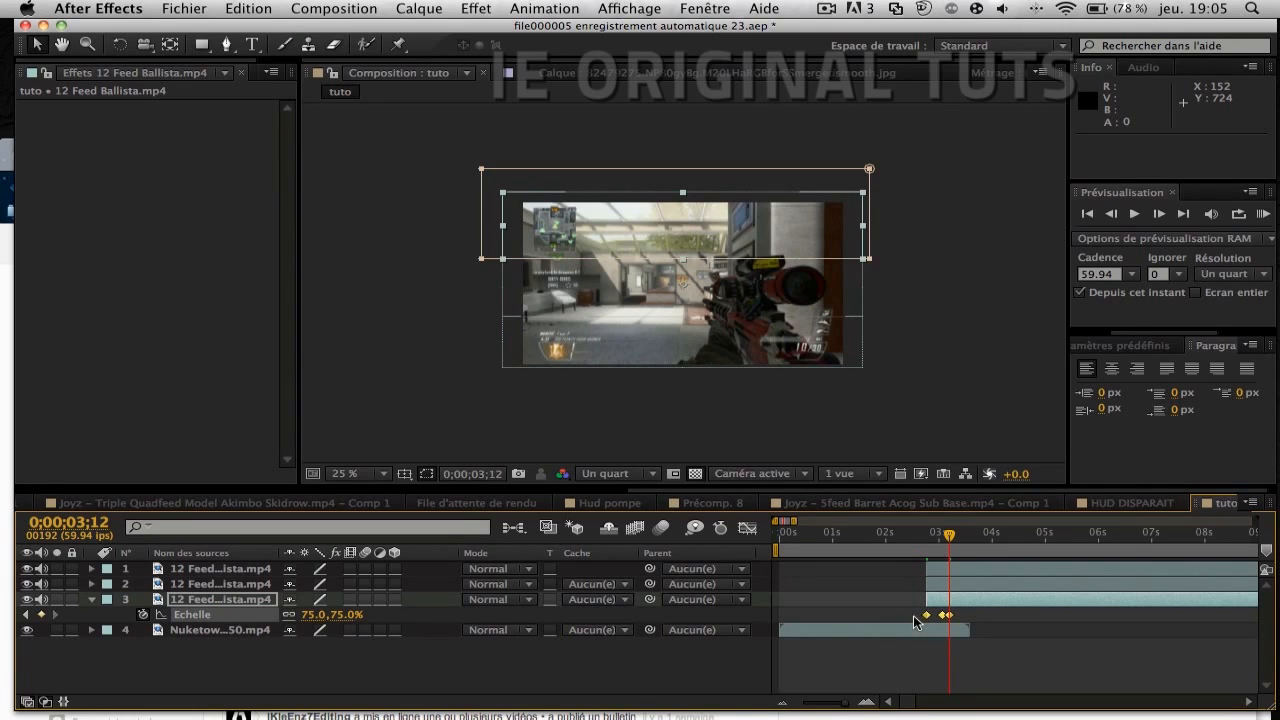
{"action": "left_click", "coordinate": [944, 592]}
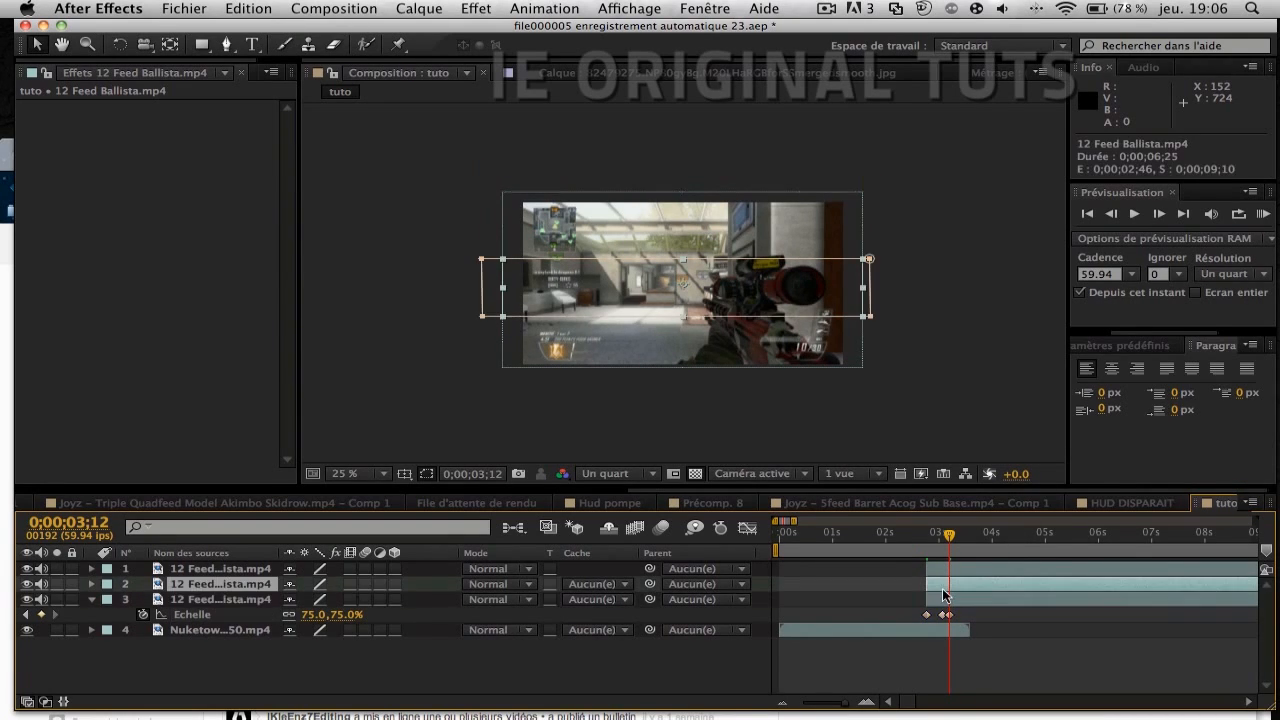
{"action": "key", "text": "super+alt+t"}
{"action": "left_click_drag", "start_coordinate": [948, 543], "coordinate": [942, 543]}
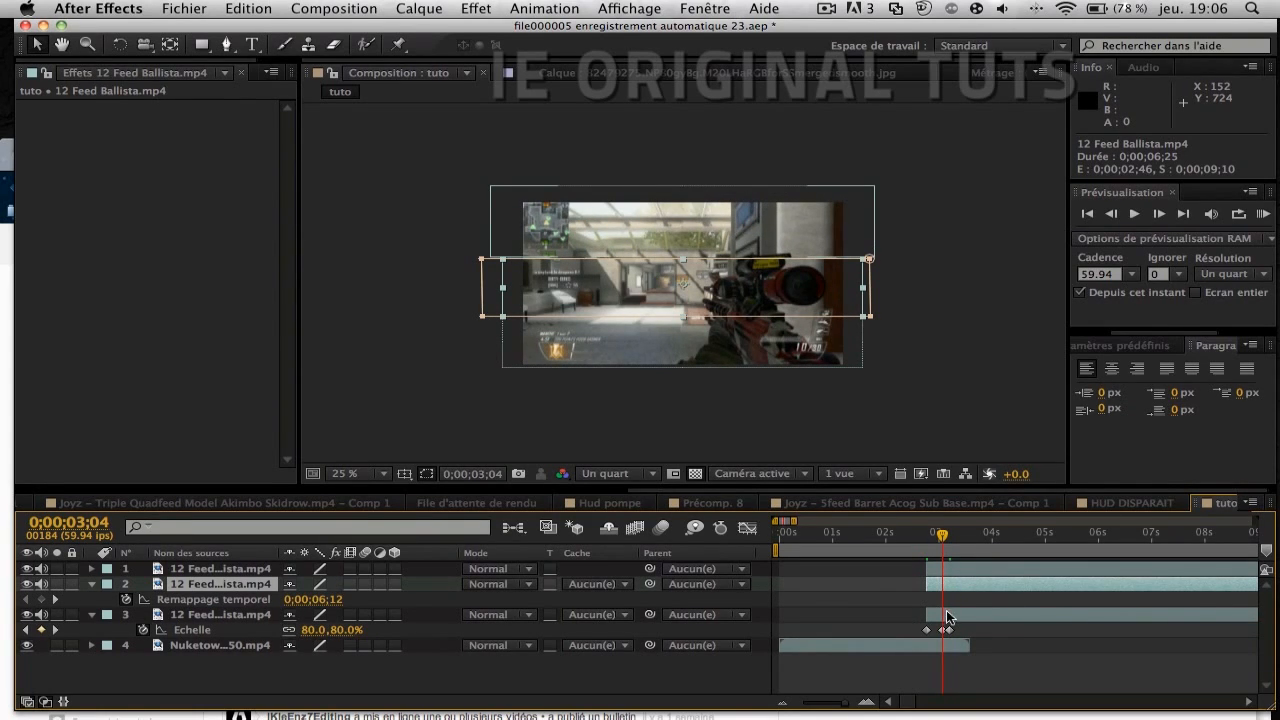
{"action": "key", "text": "super+v"}
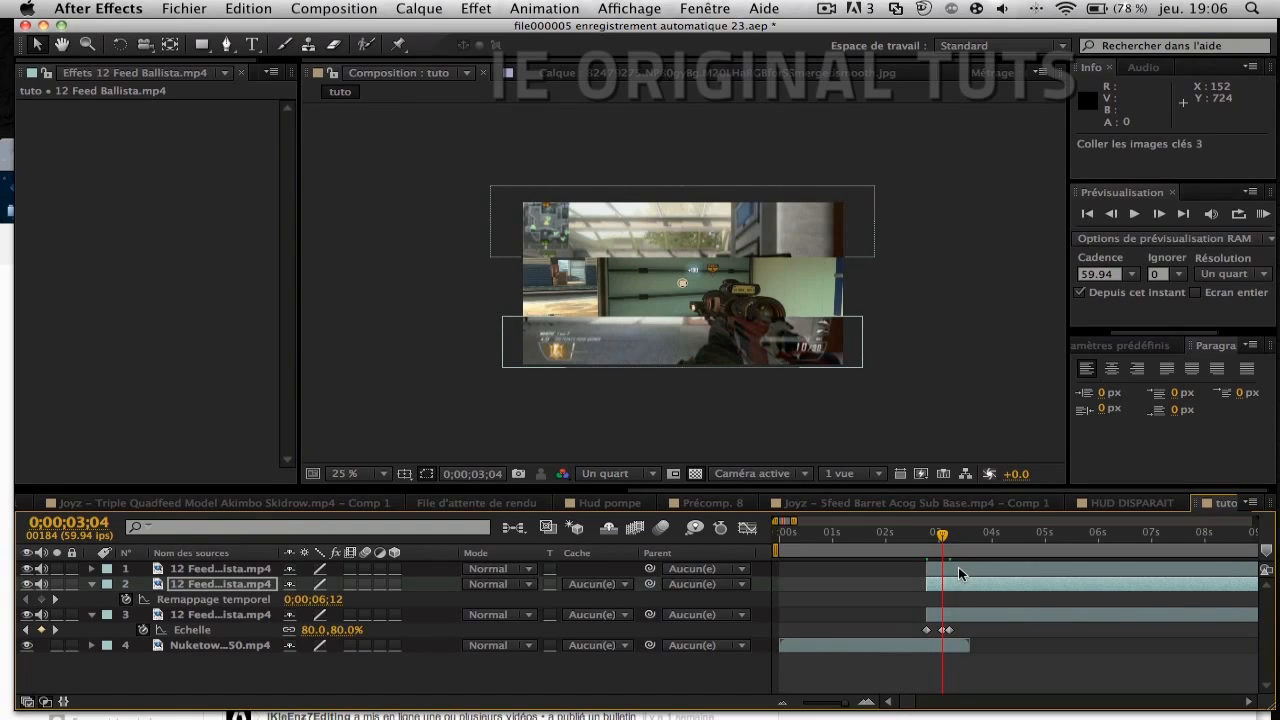
Step: Show the middle strip's keyframes and paste the same scale keyframes onto the bottom strip layer, starting at 0;00;03;22
{"action": "left_click", "coordinate": [958, 568]}
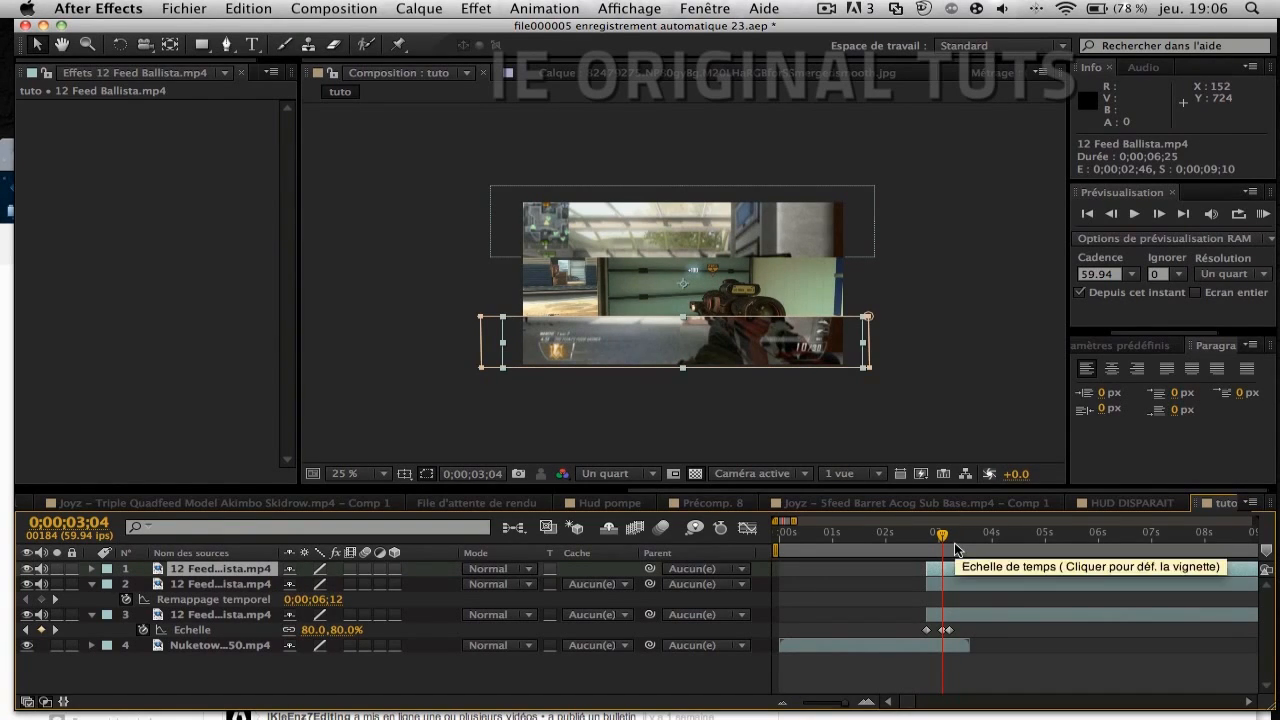
{"action": "left_click", "coordinate": [963, 578]}
{"action": "key", "text": "u"}
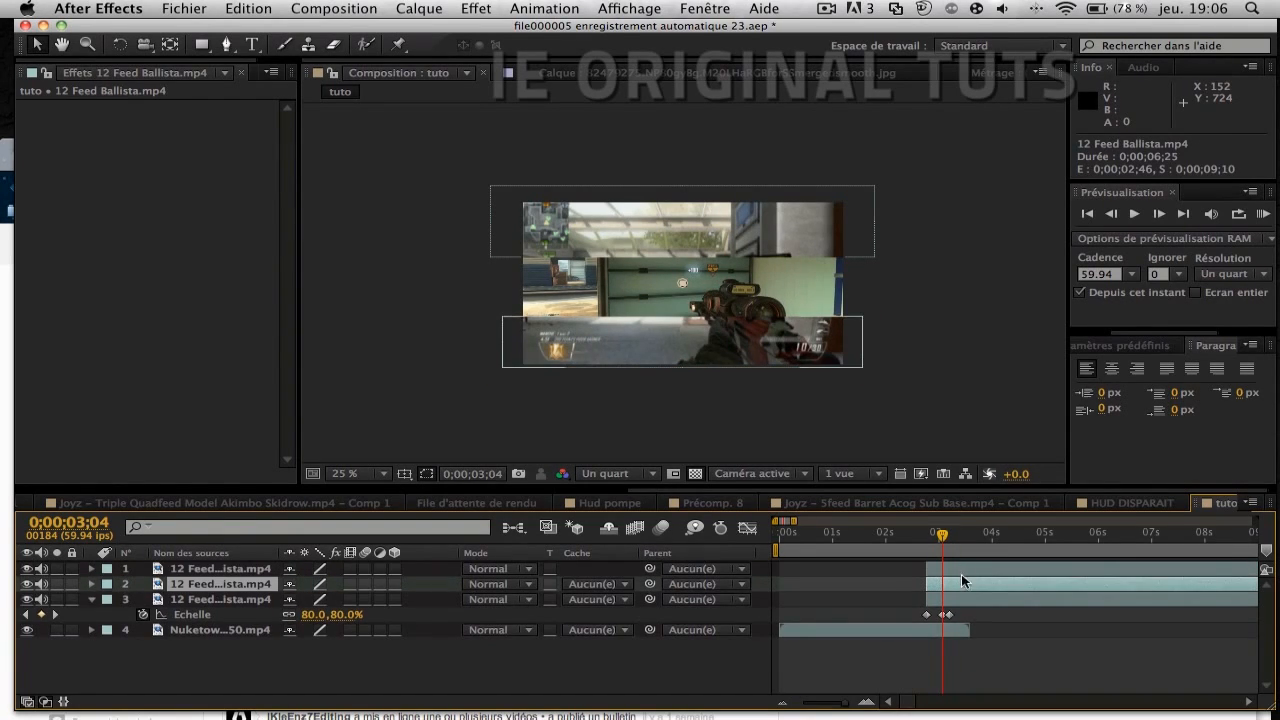
{"action": "key", "text": "u"}
{"action": "left_click", "coordinate": [958, 549]}
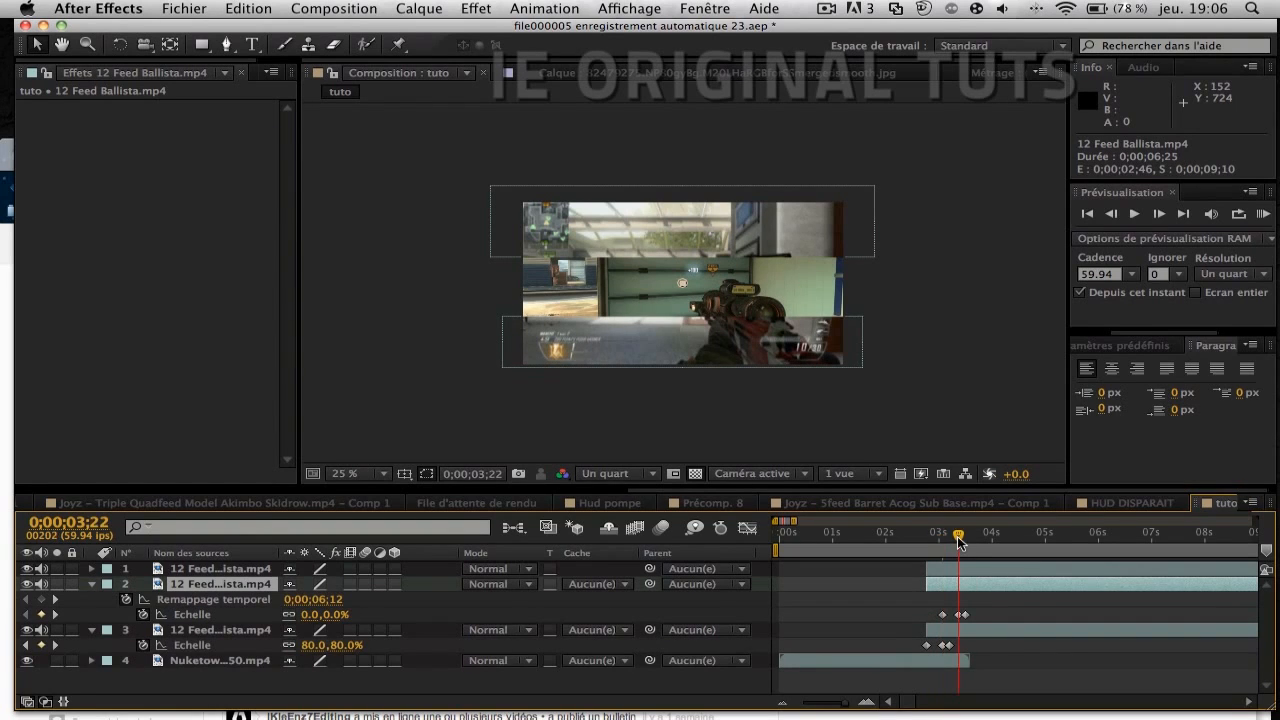
{"action": "left_click", "coordinate": [961, 568]}
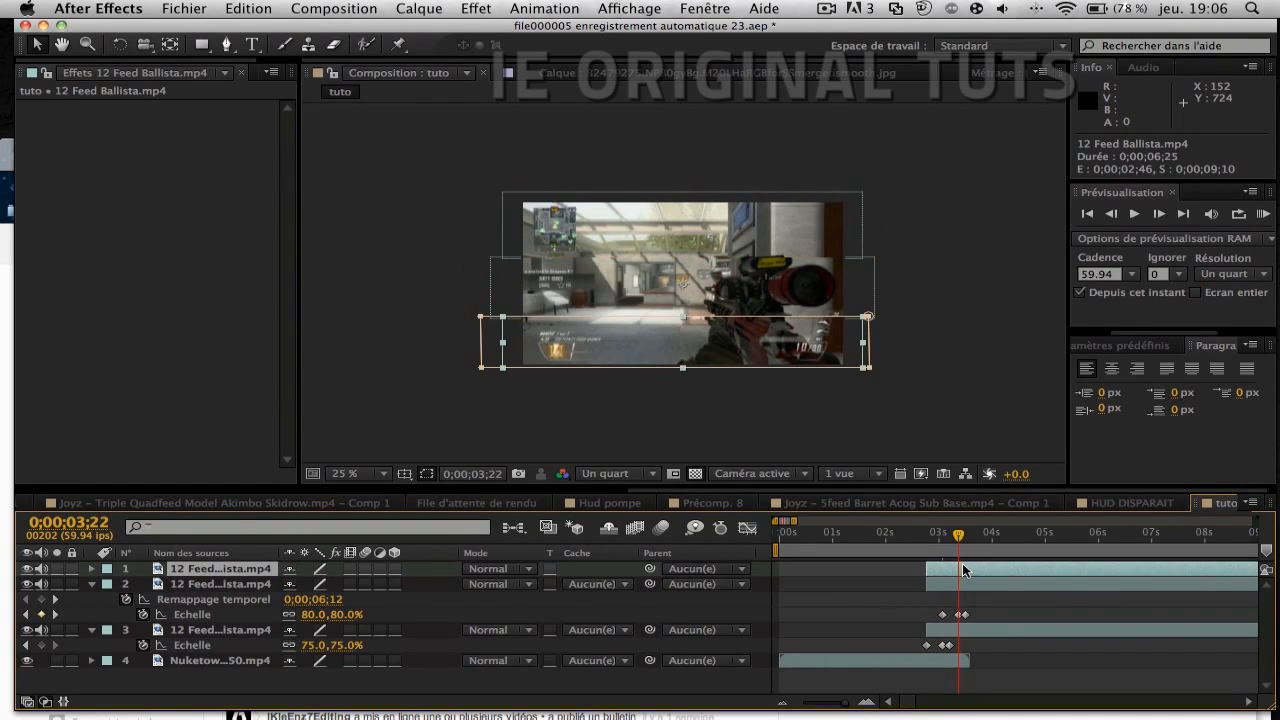
{"action": "key", "text": "super+v"}
Step: Play back the three-strip scale transition from 0;00;02;37
{"action": "left_click_drag", "start_coordinate": [958, 537], "coordinate": [919, 541]}
{"action": "key", "text": "space"}
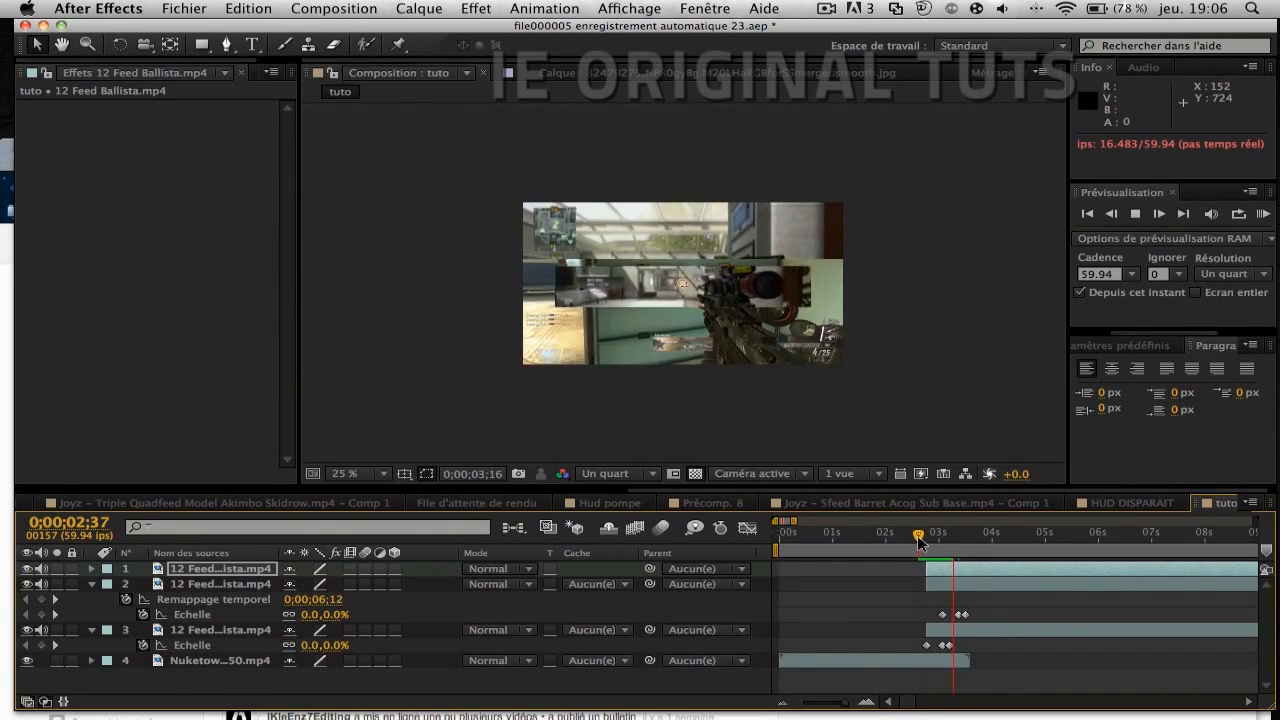
{"action": "key", "text": "space"}
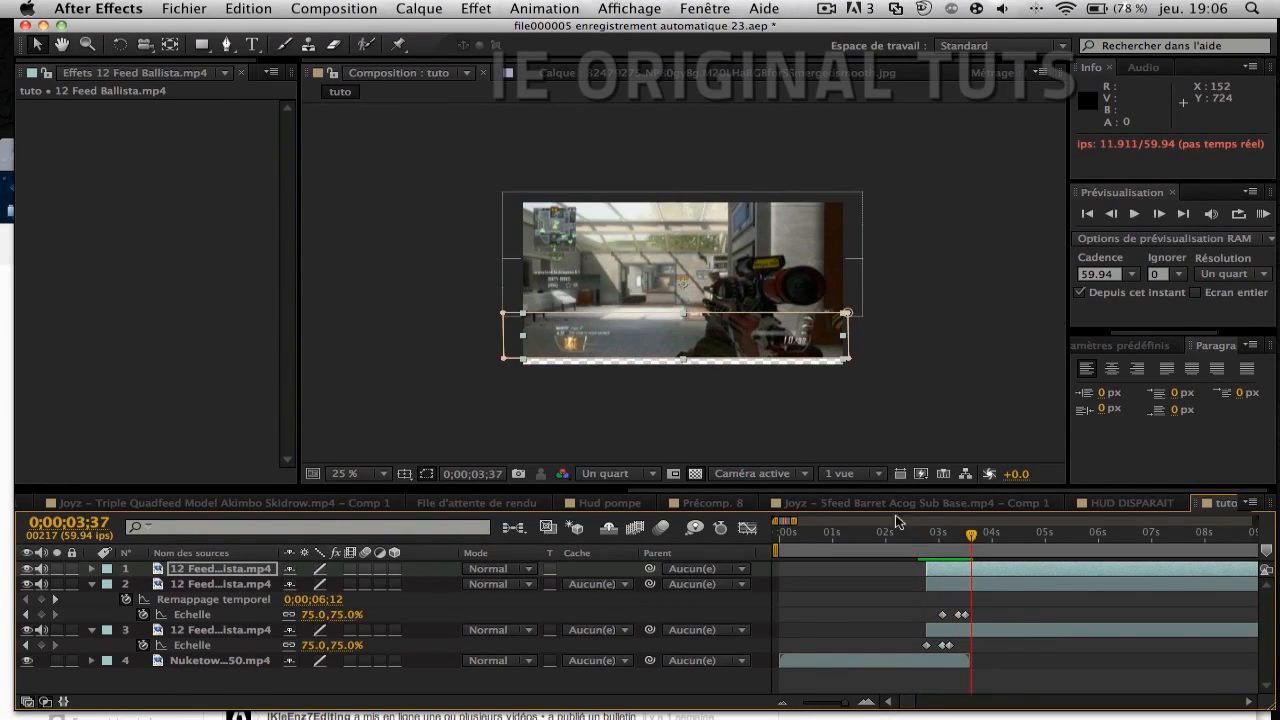
Step: Go to 0;00;02;47 and activate the Pan Behind (anchor point) tool for the top strip layer
{"action": "left_click", "coordinate": [968, 538]}
{"action": "left_click_drag", "start_coordinate": [968, 538], "coordinate": [921, 562]}
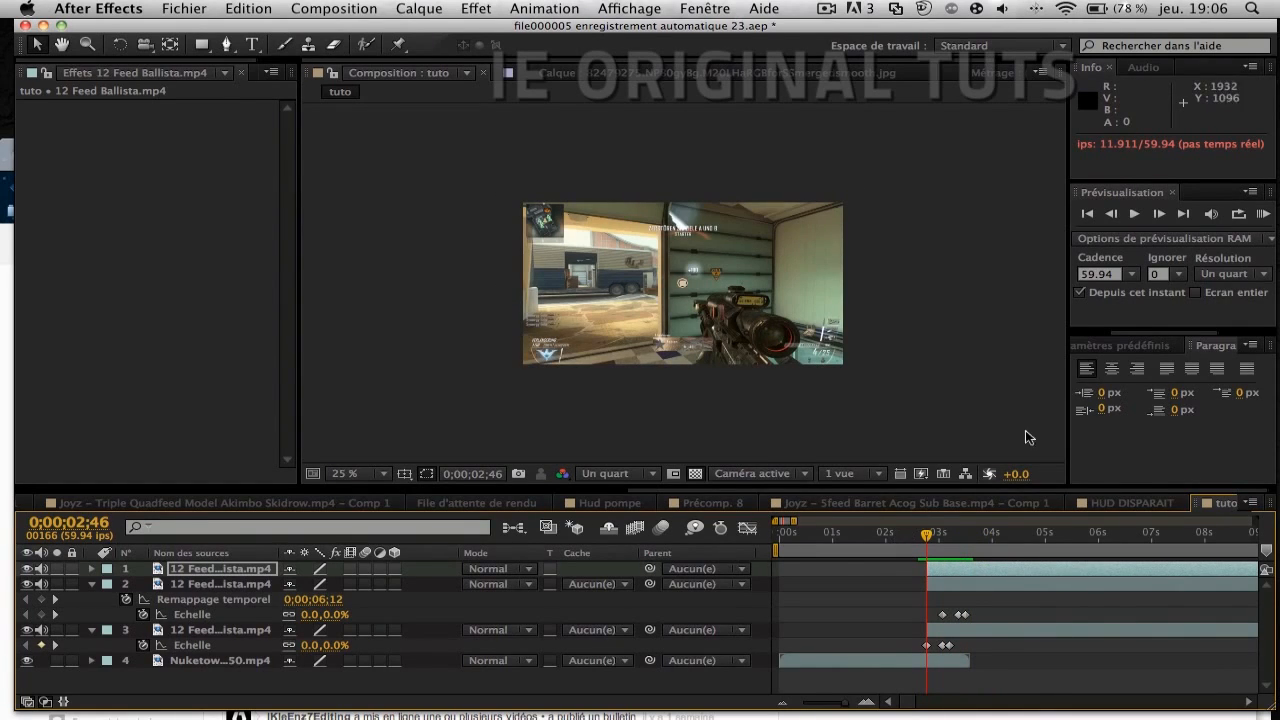
{"action": "left_click", "coordinate": [1160, 211]}
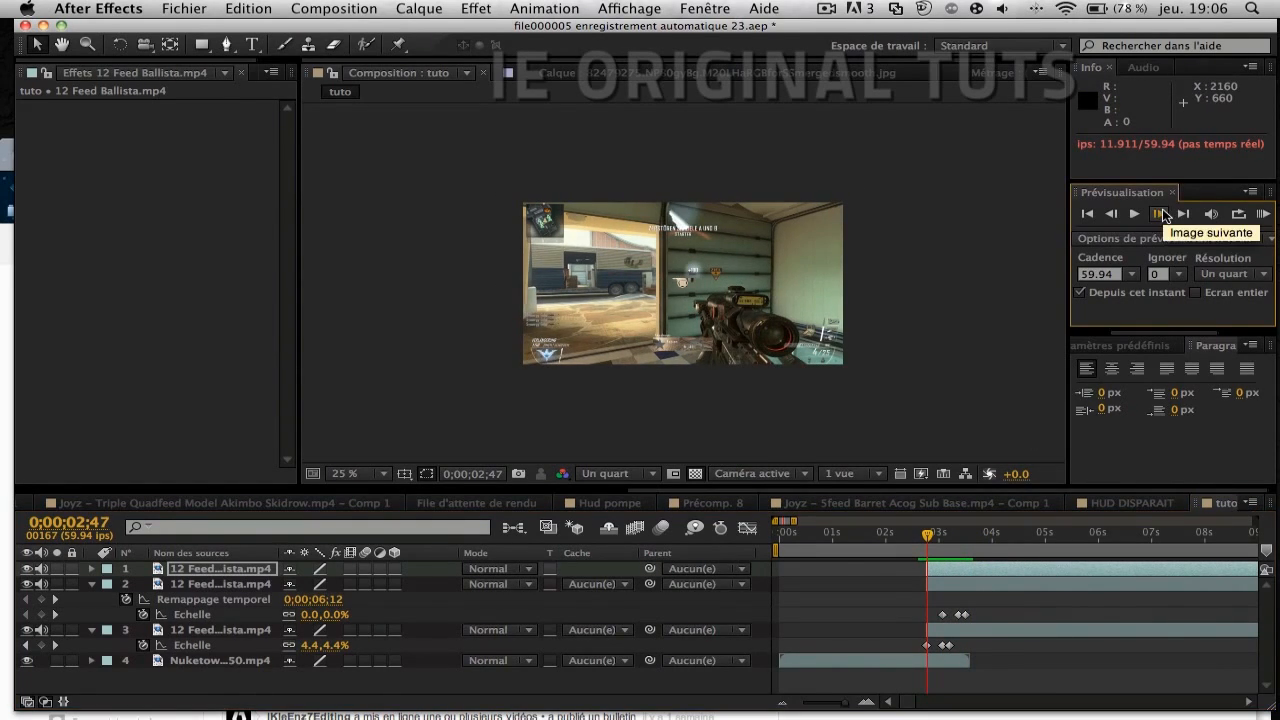
{"action": "left_click", "coordinate": [942, 634]}
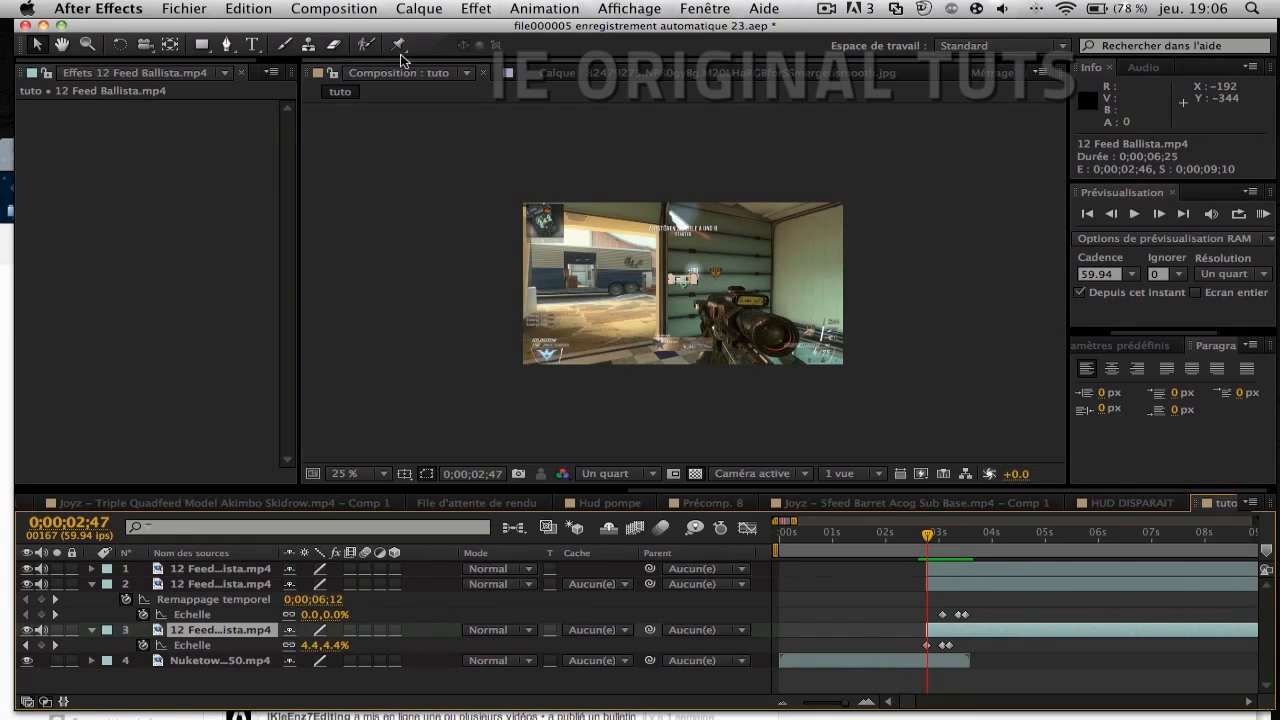
{"action": "left_click", "coordinate": [171, 47]}
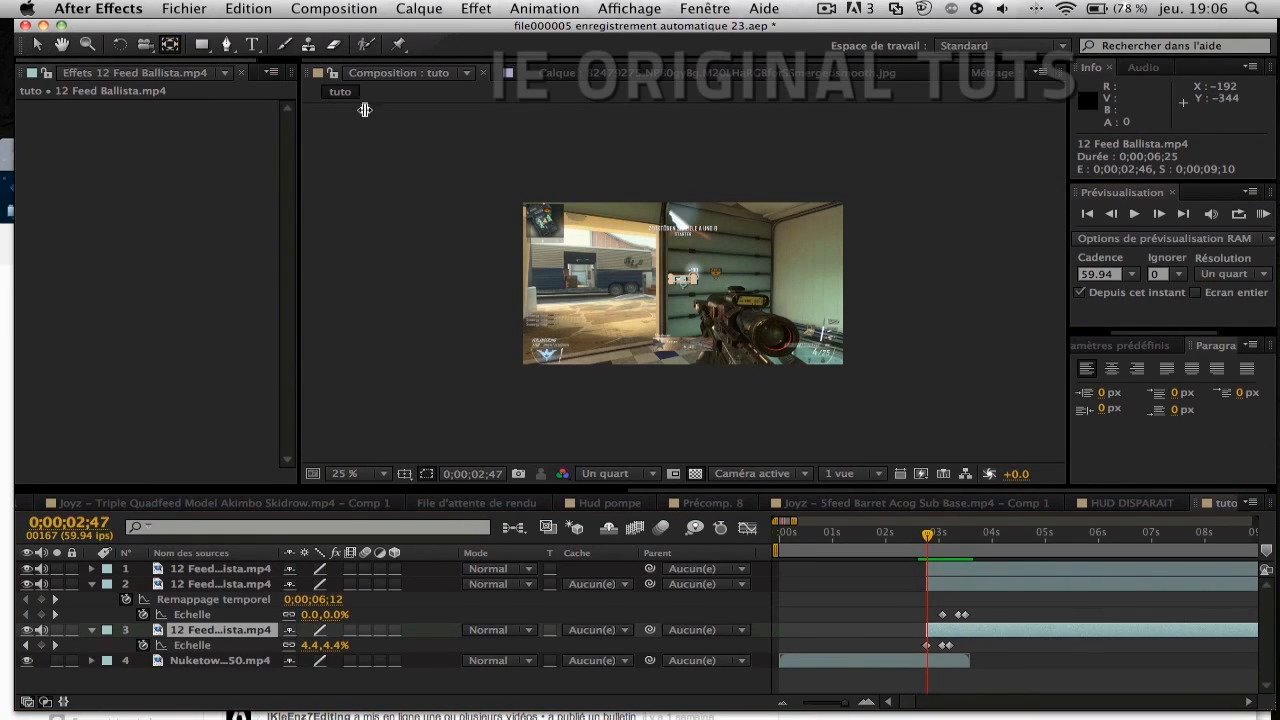
{"action": "left_click", "coordinate": [681, 252]}
{"action": "left_click_drag", "start_coordinate": [681, 252], "coordinate": [674, 237]}
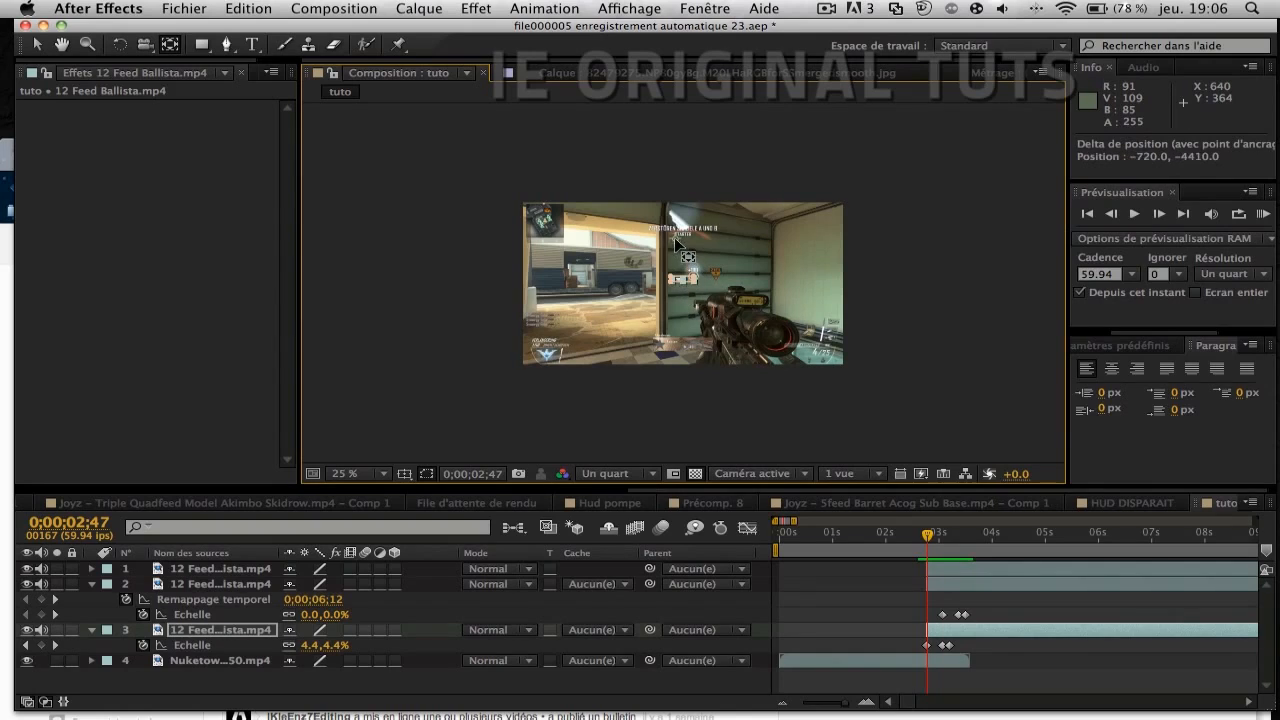
{"action": "left_click_drag", "start_coordinate": [679, 234], "coordinate": [679, 229]}
{"action": "key", "text": "super+z"}
Step: At 0;00;04;16, move the top strip layer's anchor point up to the centre of its masked strip
{"action": "left_click", "coordinate": [969, 532]}
{"action": "mouse_move", "coordinate": [969, 540]}
{"action": "left_mouse_down"}
{"action": "mouse_move", "coordinate": [1052, 540]}
{"action": "mouse_move", "coordinate": [980, 540]}
{"action": "left_mouse_up"}
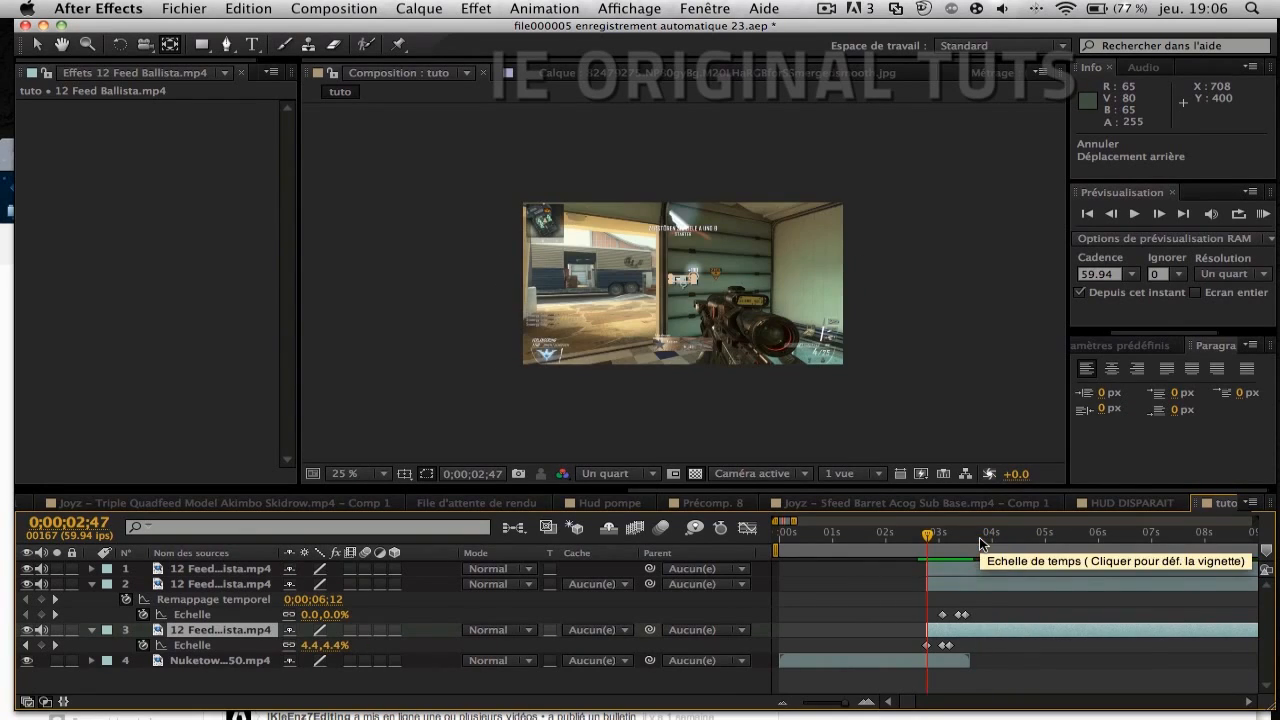
{"action": "key", "text": "Page_Down"}
{"action": "key", "text": "Page_Down"}
{"action": "key", "text": "Page_Down"}
{"action": "key", "text": "Page_Down"}
{"action": "key", "text": "Page_Down"}
{"action": "key", "text": "Page_Down"}
{"action": "key", "text": "Page_Down"}
{"action": "key", "text": "Page_Down"}
{"action": "key", "text": "Page_Down"}
{"action": "key", "text": "Page_Down"}
{"action": "key", "text": "Page_Down"}
{"action": "key", "text": "Page_Down"}
{"action": "key", "text": "Page_Down"}
{"action": "key", "text": "Page_Down"}
{"action": "key", "text": "Page_Down"}
{"action": "key", "text": "Page_Down"}
{"action": "left_click_drag", "start_coordinate": [995, 542], "coordinate": [1007, 541]}
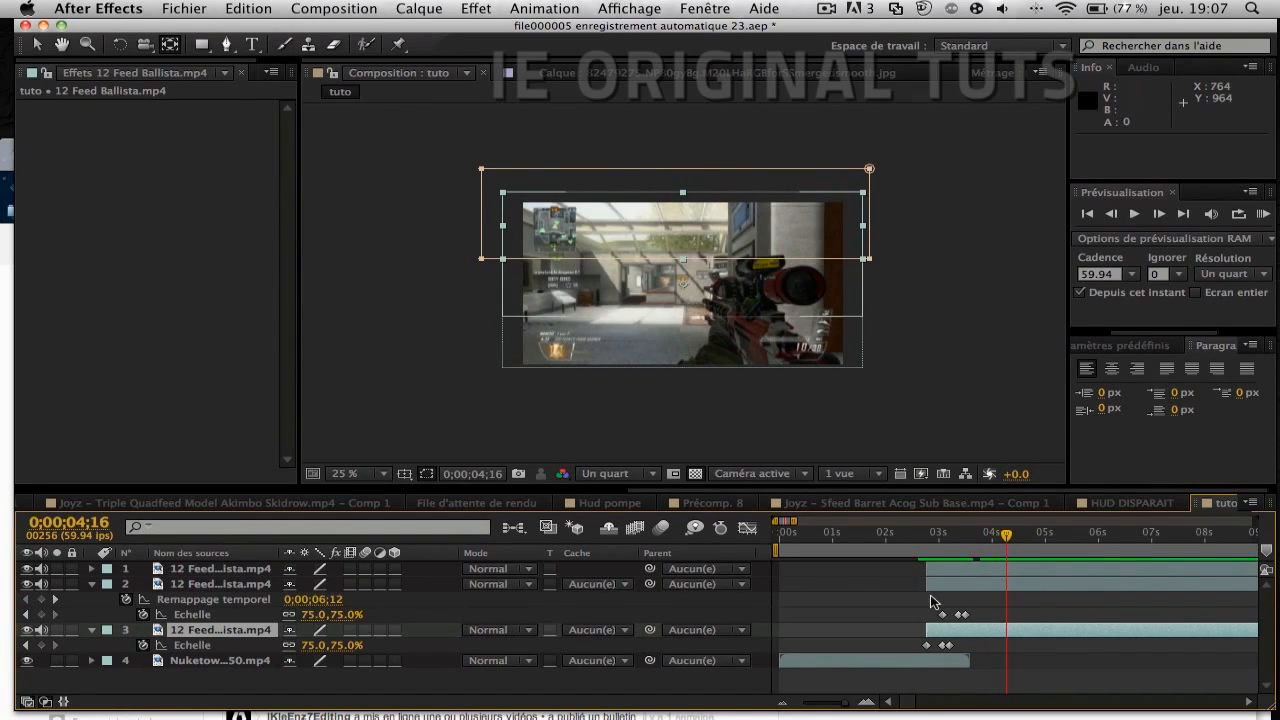
{"action": "left_click", "coordinate": [684, 288]}
{"action": "left_click_drag", "start_coordinate": [683, 284], "coordinate": [679, 226]}
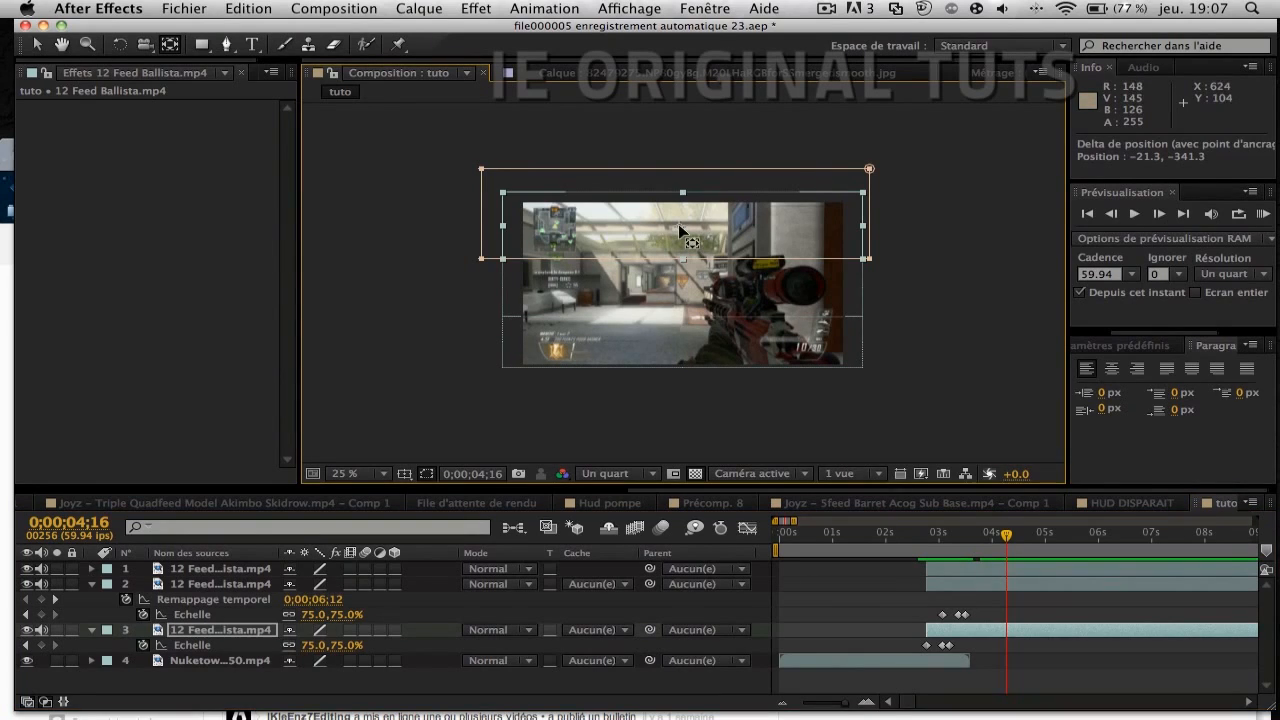
Step: Move the bottom strip layer's anchor point down to the centre of its masked strip
{"action": "left_click", "coordinate": [1021, 572]}
{"action": "left_click", "coordinate": [683, 293]}
{"action": "left_click_drag", "start_coordinate": [684, 292], "coordinate": [683, 346]}
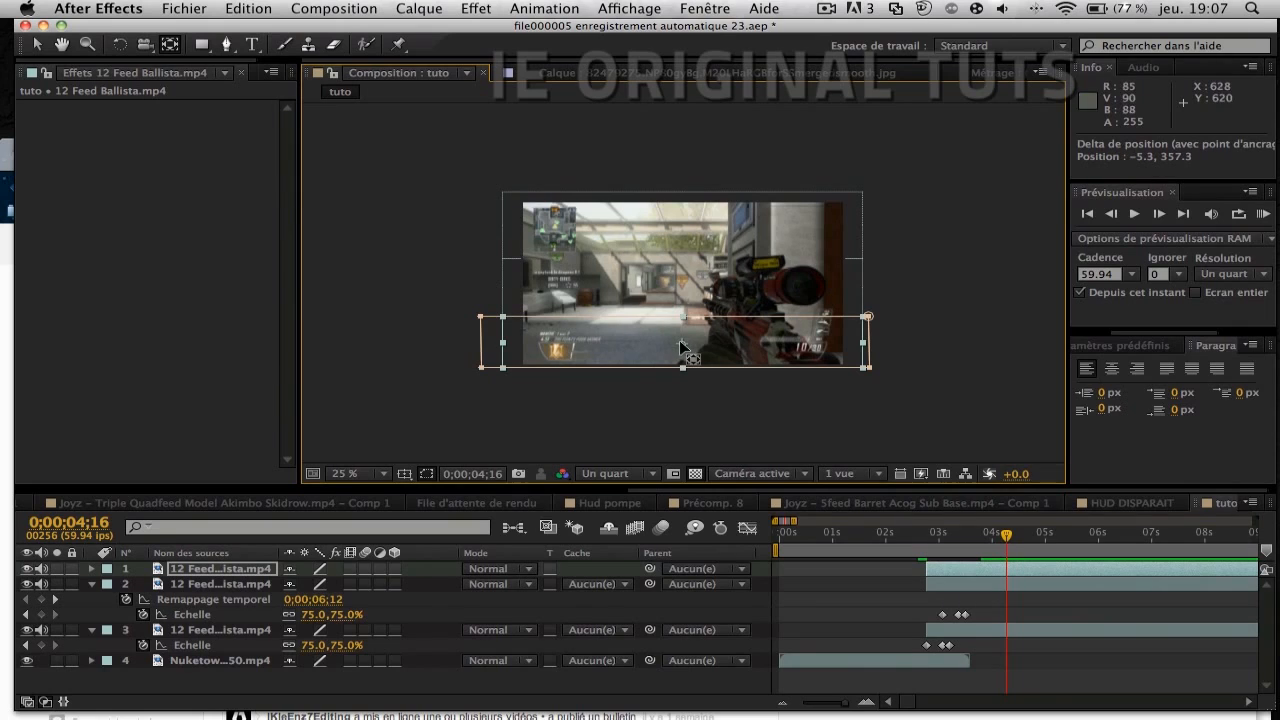
Step: Play back the strip transition from 0;00;02;58 to check the new anchor points, and deselect the layer
{"action": "left_click_drag", "start_coordinate": [941, 534], "coordinate": [937, 540]}
{"action": "key", "text": "space"}
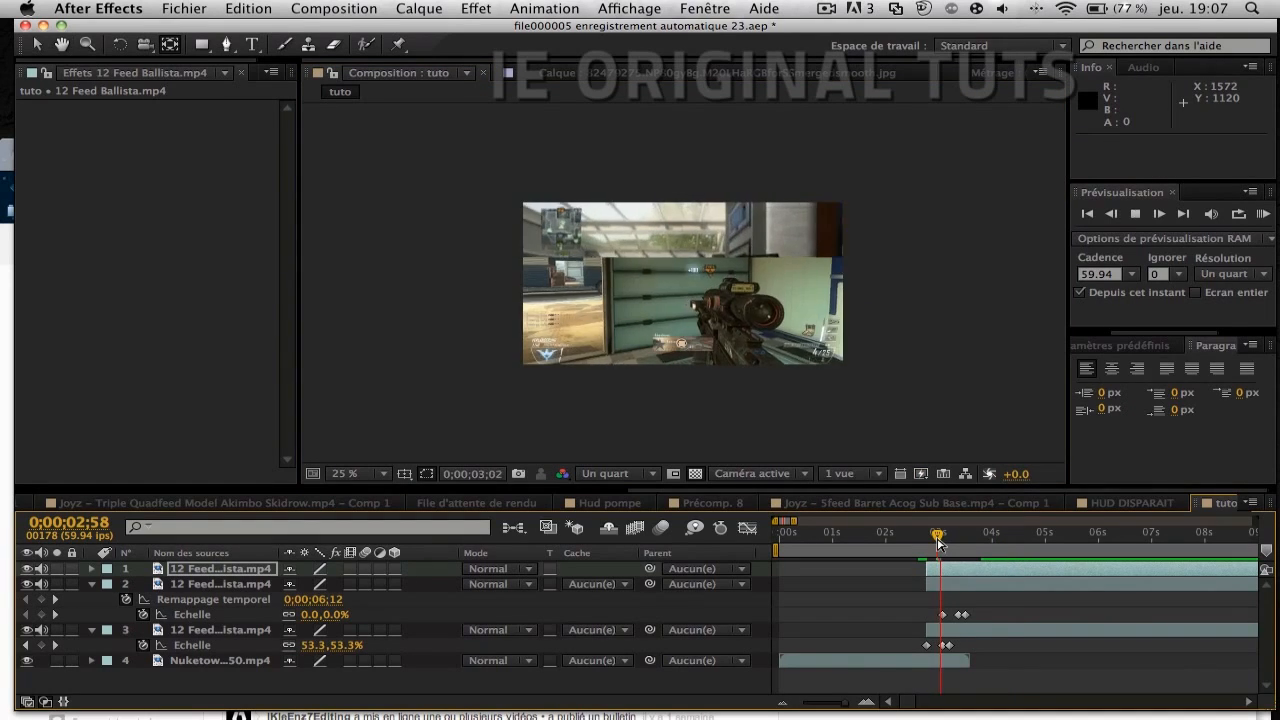
{"action": "key", "text": "space"}
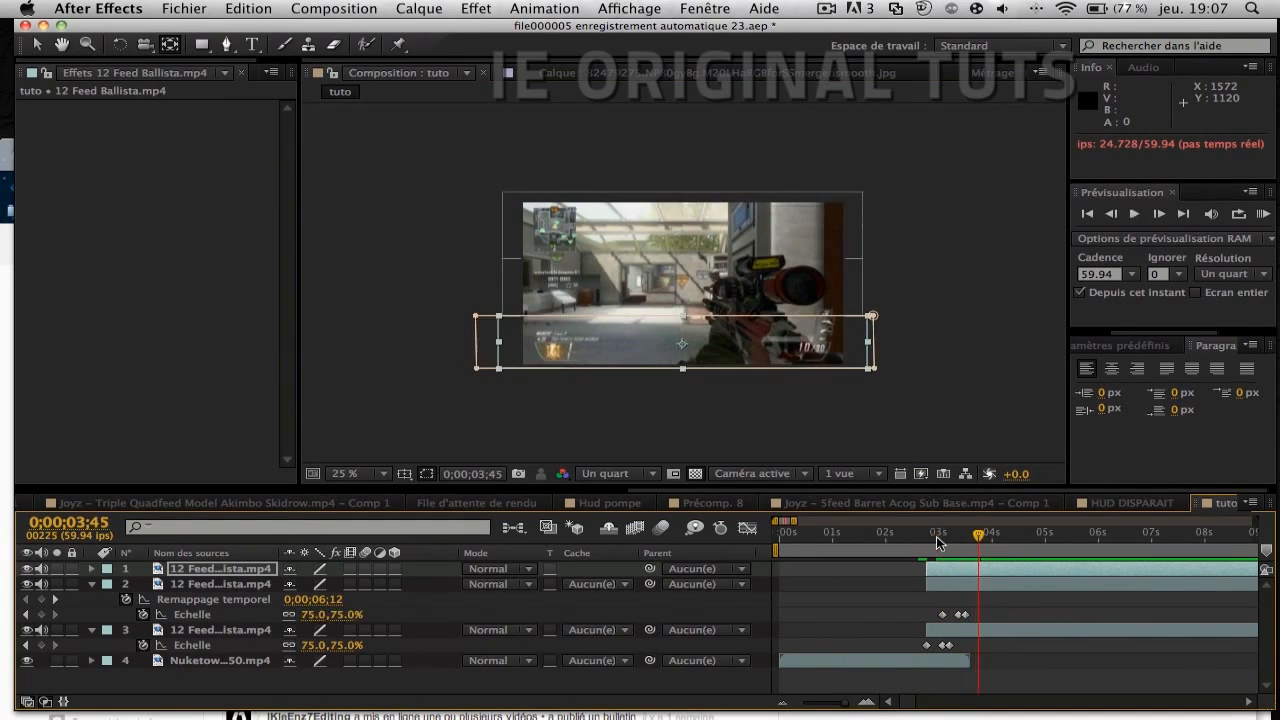
{"action": "left_click", "coordinate": [1056, 608]}
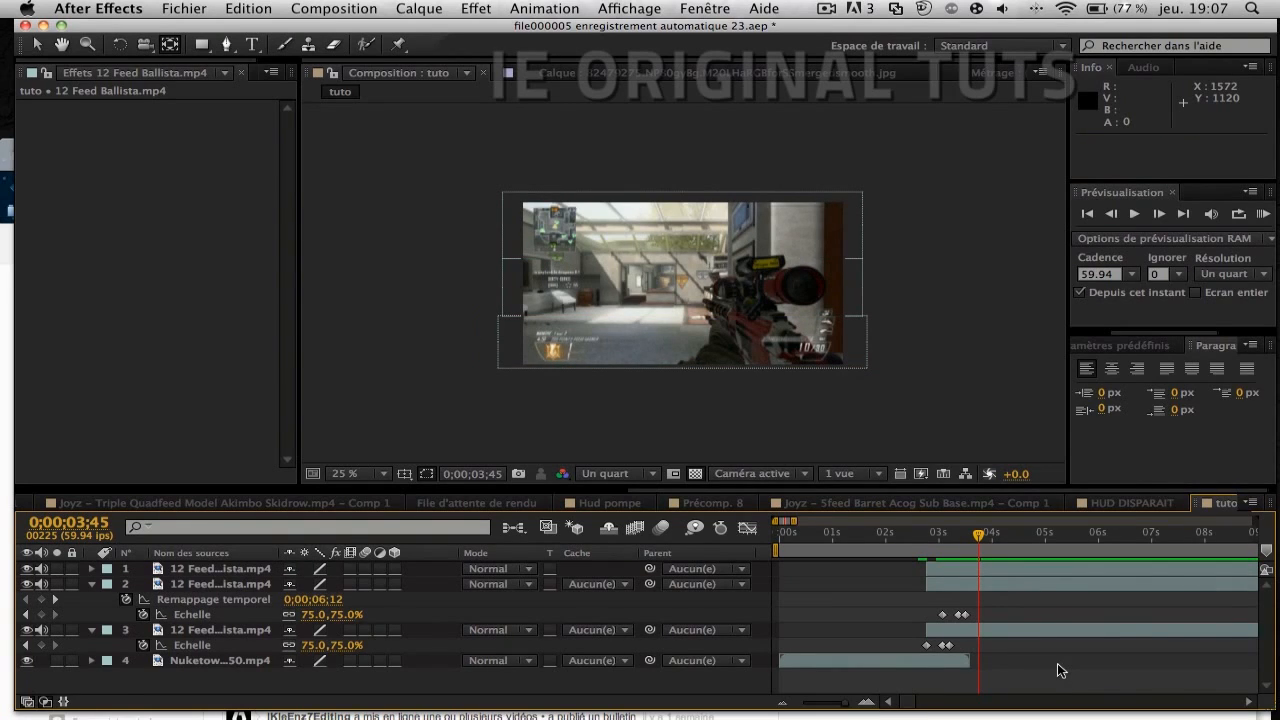
Step: Play back the three-strip transition from about 0;00;02;46 to check the scaling animation
{"action": "left_click_drag", "start_coordinate": [955, 540], "coordinate": [930, 541]}
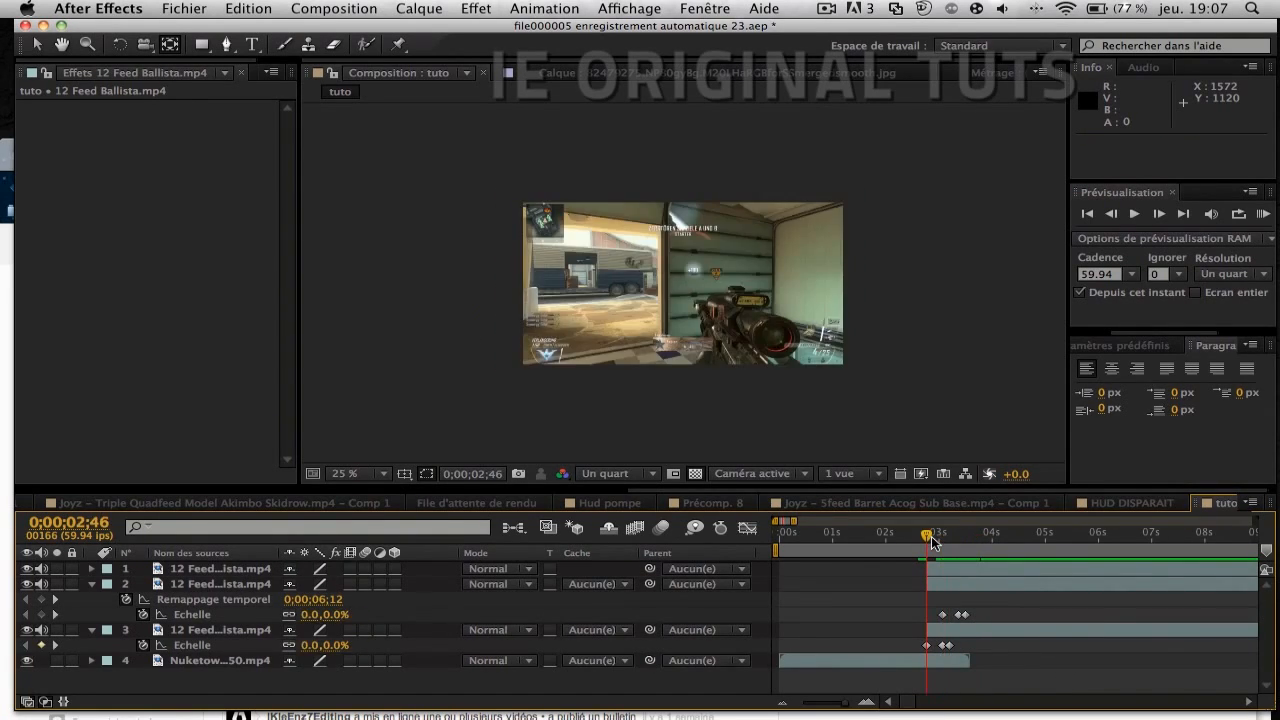
{"action": "key", "text": "space"}
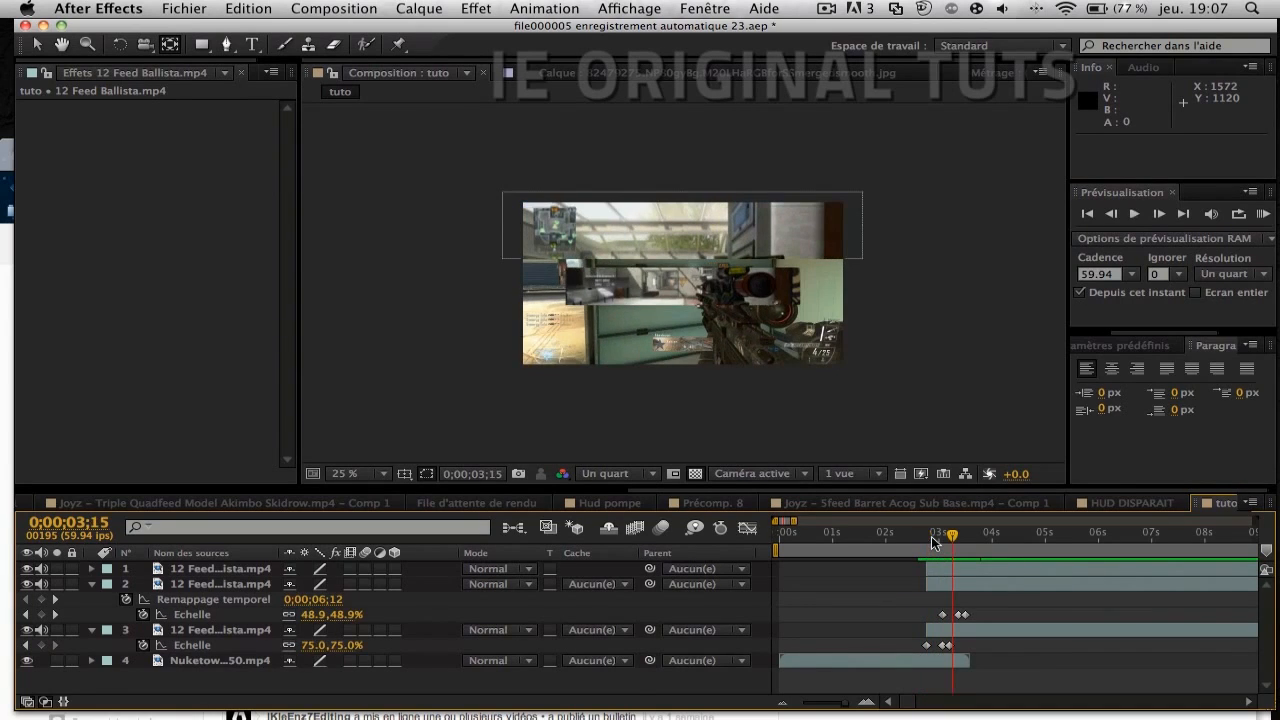
{"action": "key", "text": "space"}
{"action": "key", "text": "space"}
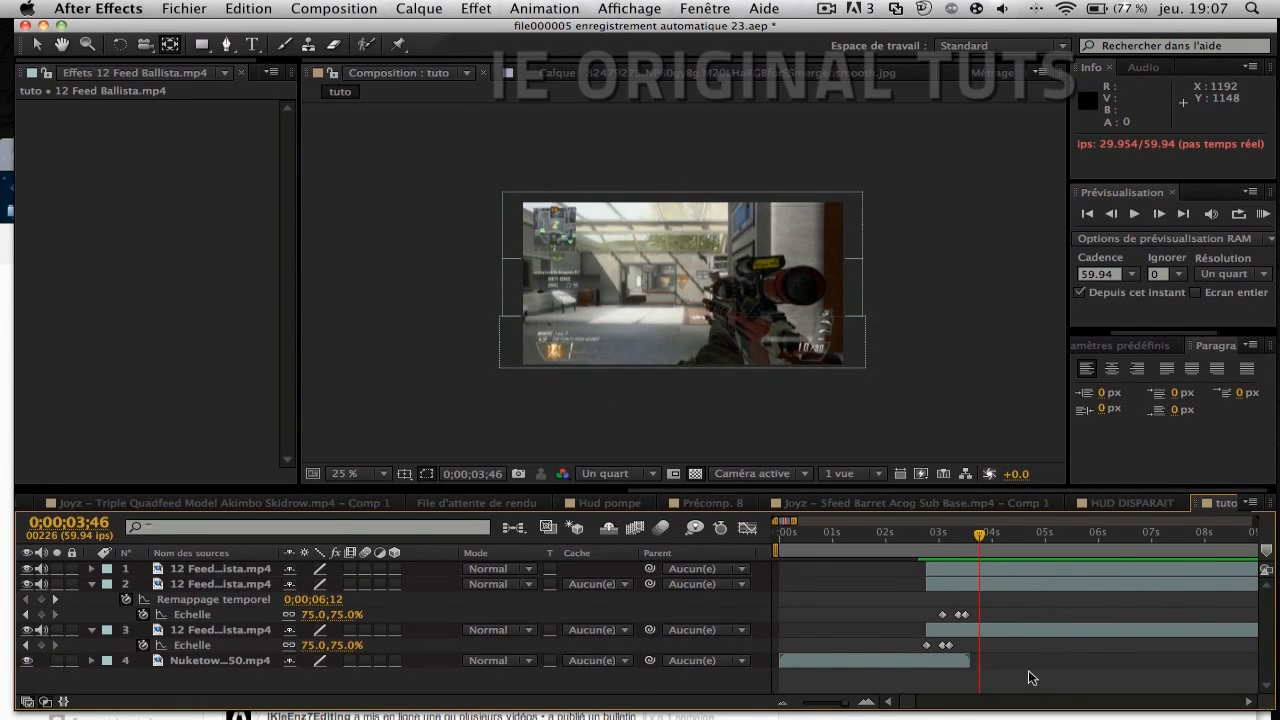
{"action": "left_click", "coordinate": [921, 533]}
{"action": "key", "text": "space"}
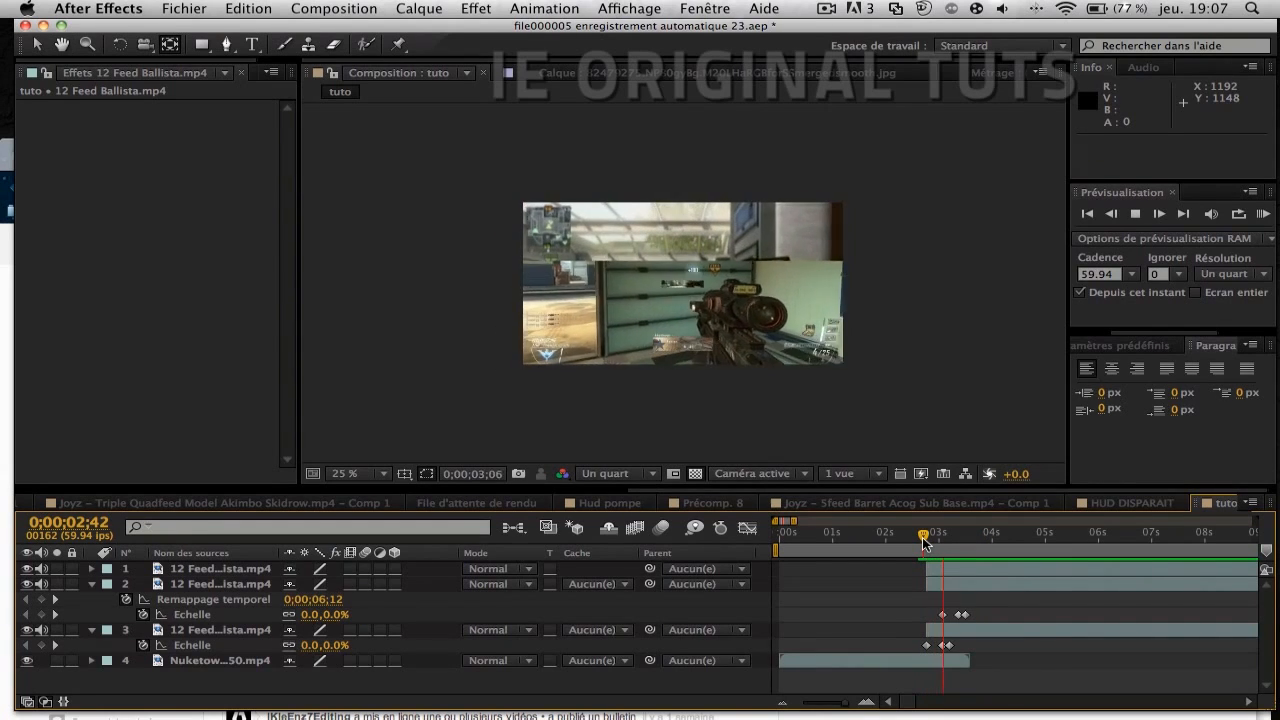
{"action": "key", "text": "space"}
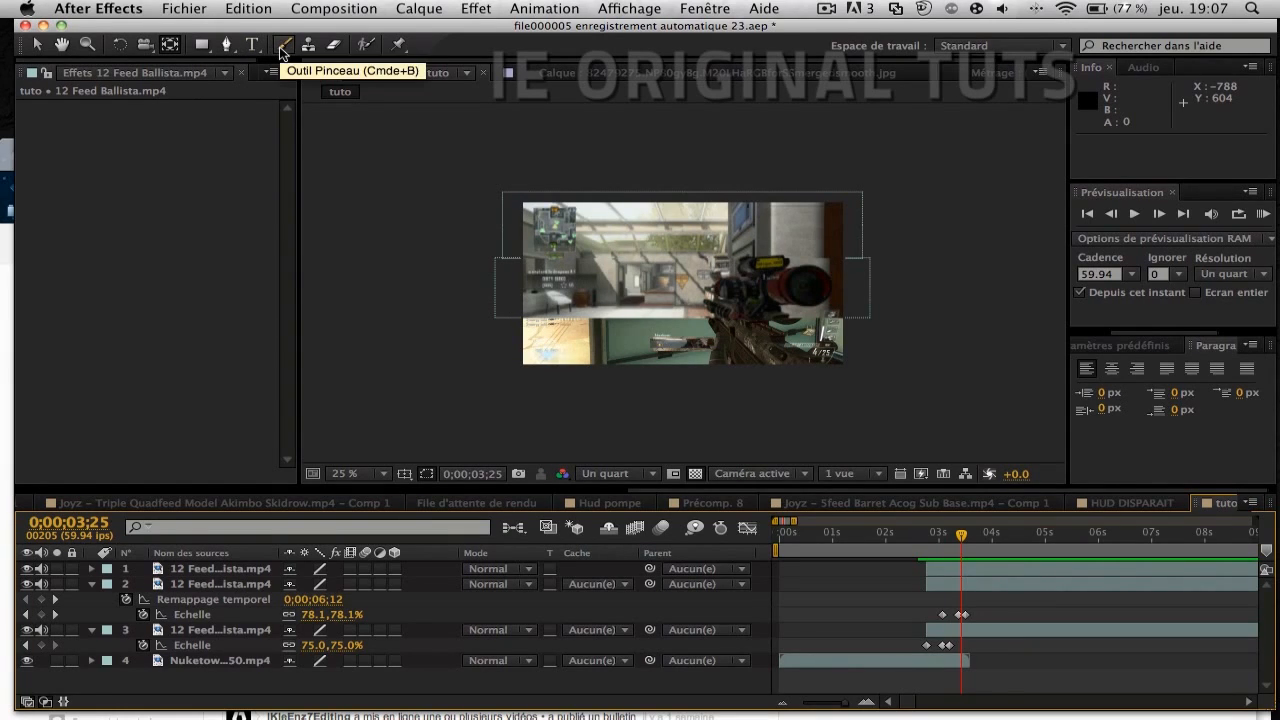
Step: Activate the Selection tool, reveal the bottom strip layer's keyframed properties, and go to 0;00;02;46
{"action": "left_click", "coordinate": [42, 46]}
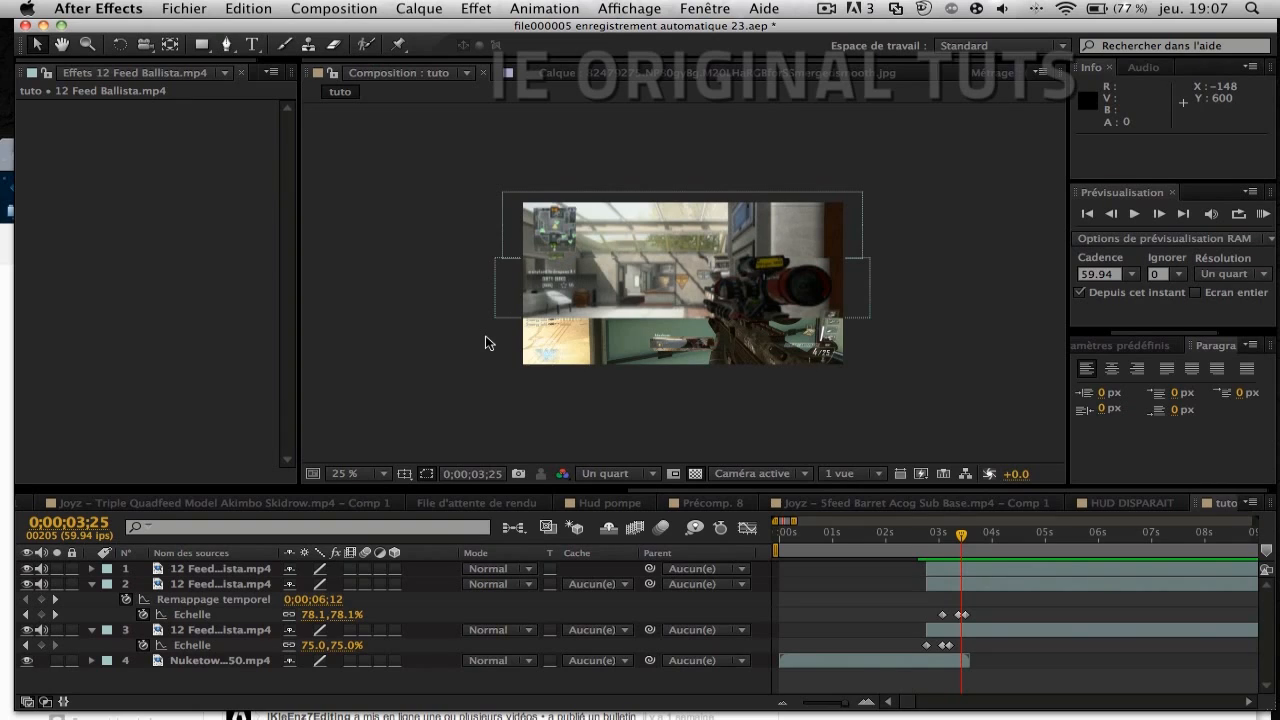
{"action": "left_click", "coordinate": [968, 588]}
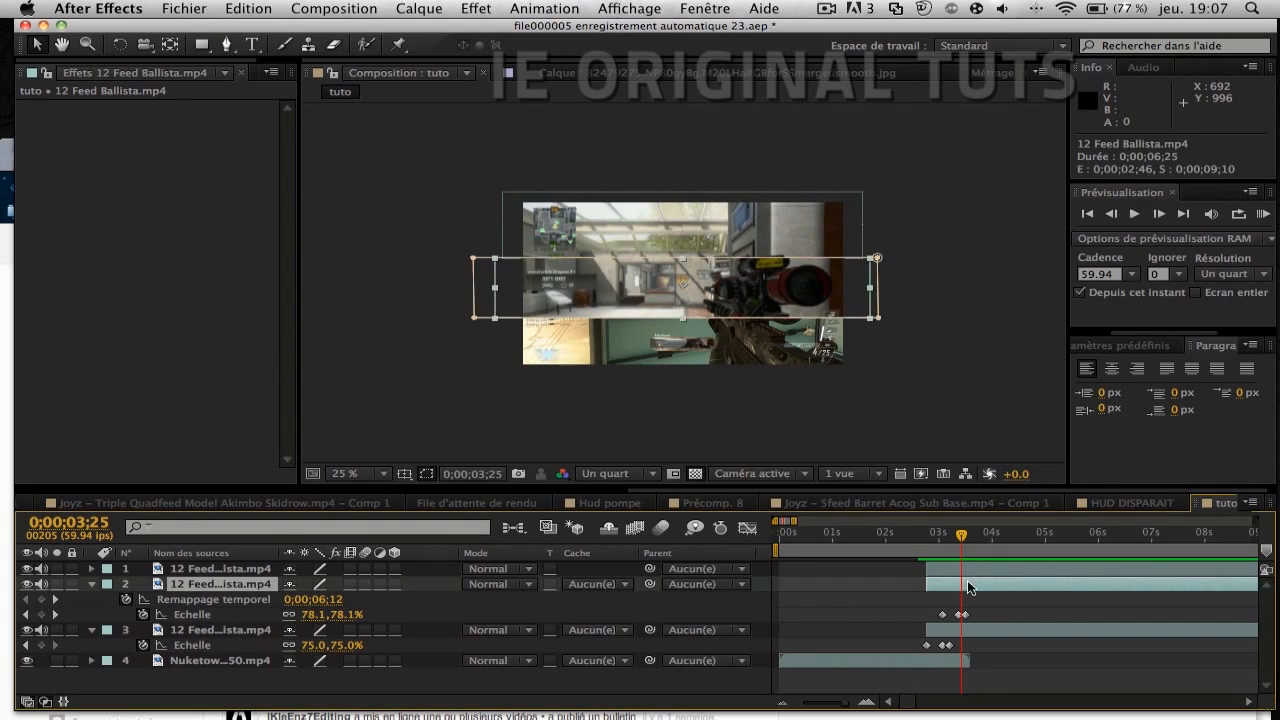
{"action": "left_click", "coordinate": [965, 573]}
{"action": "key", "text": "super+v"}
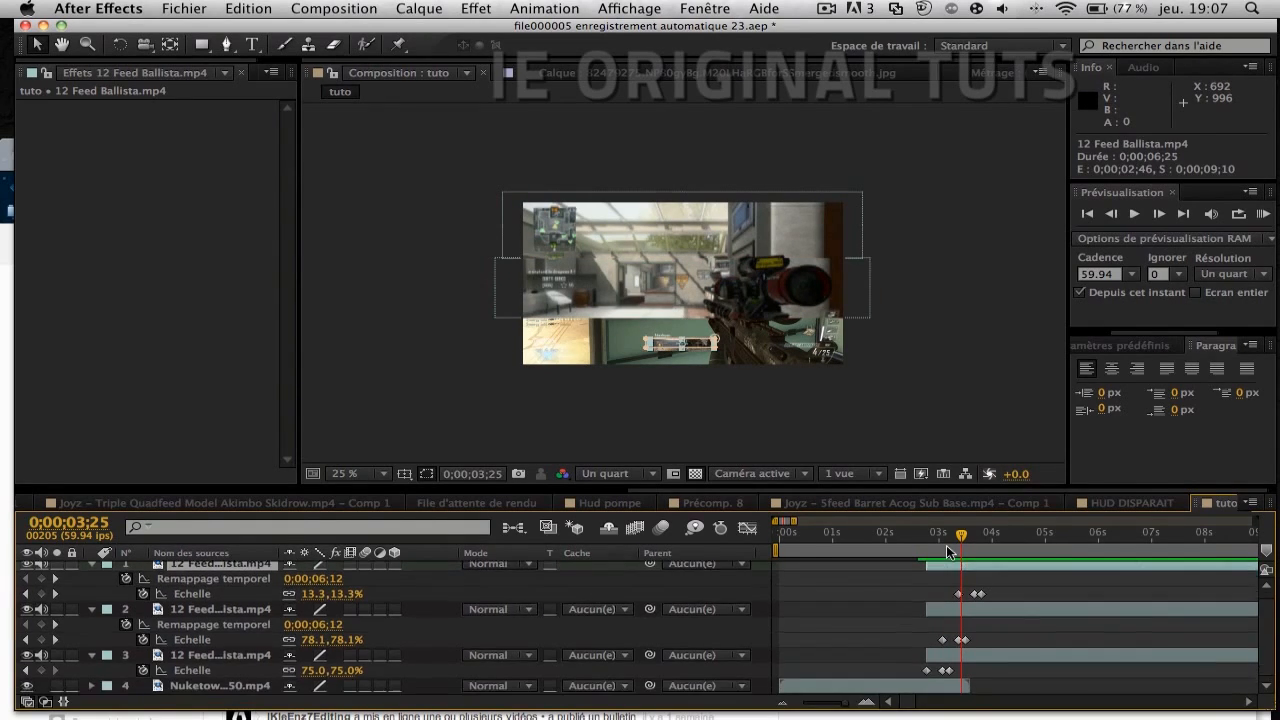
{"action": "left_click_drag", "start_coordinate": [943, 532], "coordinate": [926, 532]}
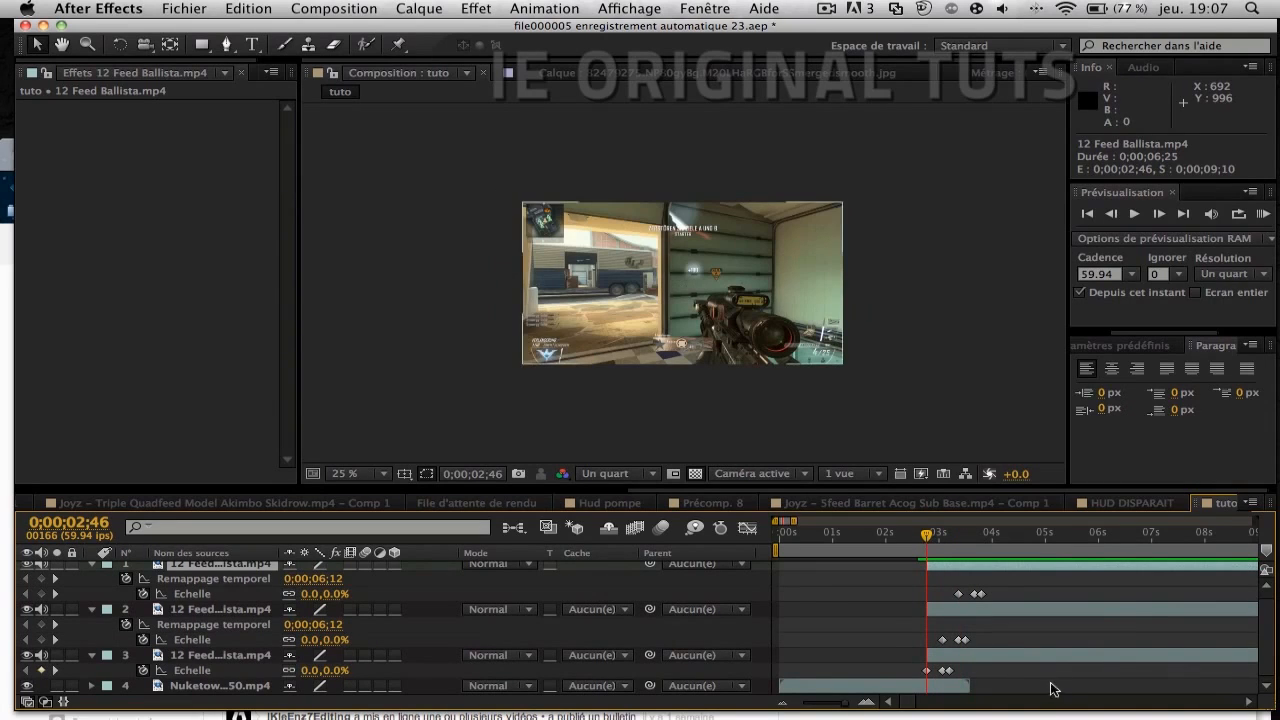
Step: Create an adjustment layer above the strip layers and apply the Géométrie distortion effect to it
{"action": "left_click", "coordinate": [418, 8]}
{"action": "mouse_move", "coordinate": [430, 33]}
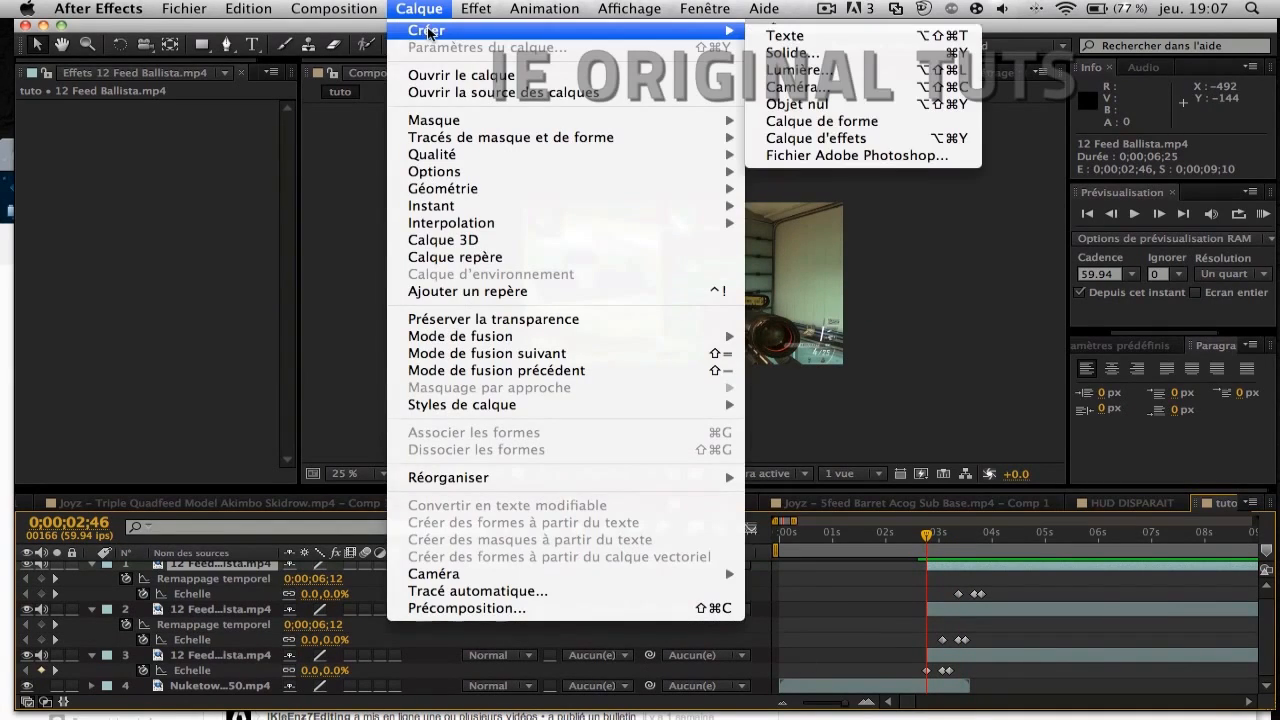
{"action": "left_click", "coordinate": [818, 138]}
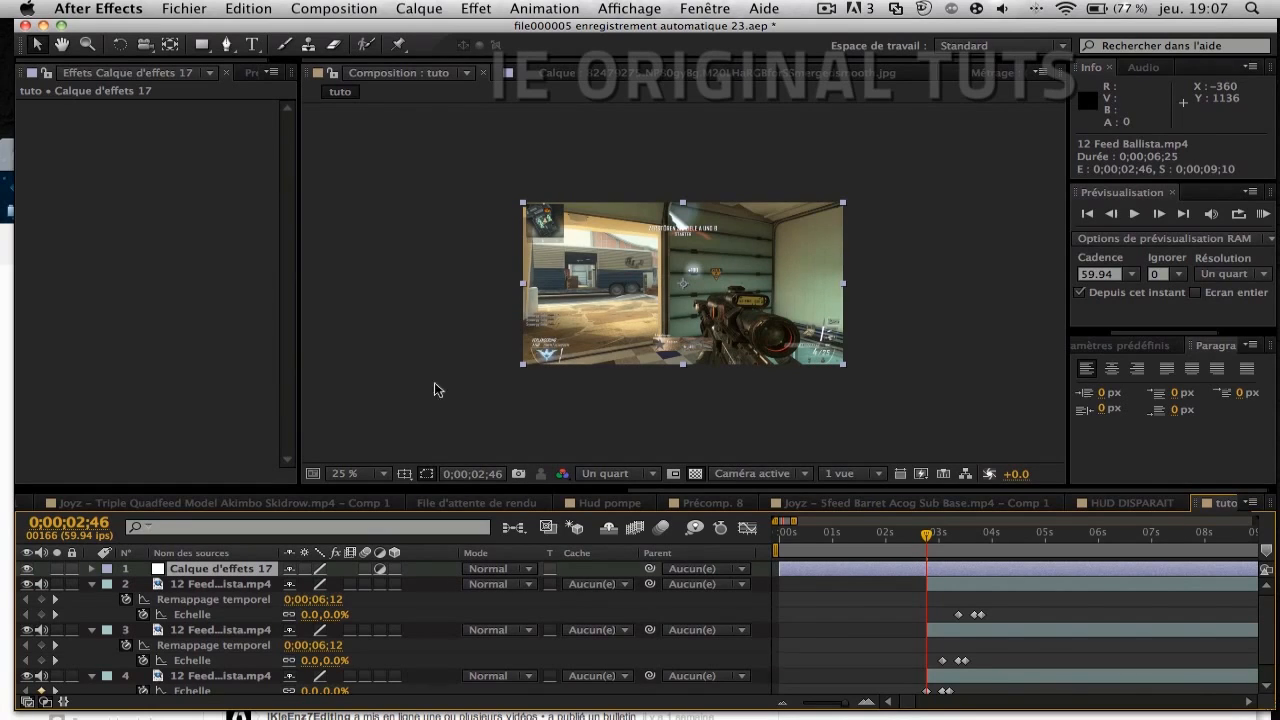
{"action": "left_click", "coordinate": [474, 8]}
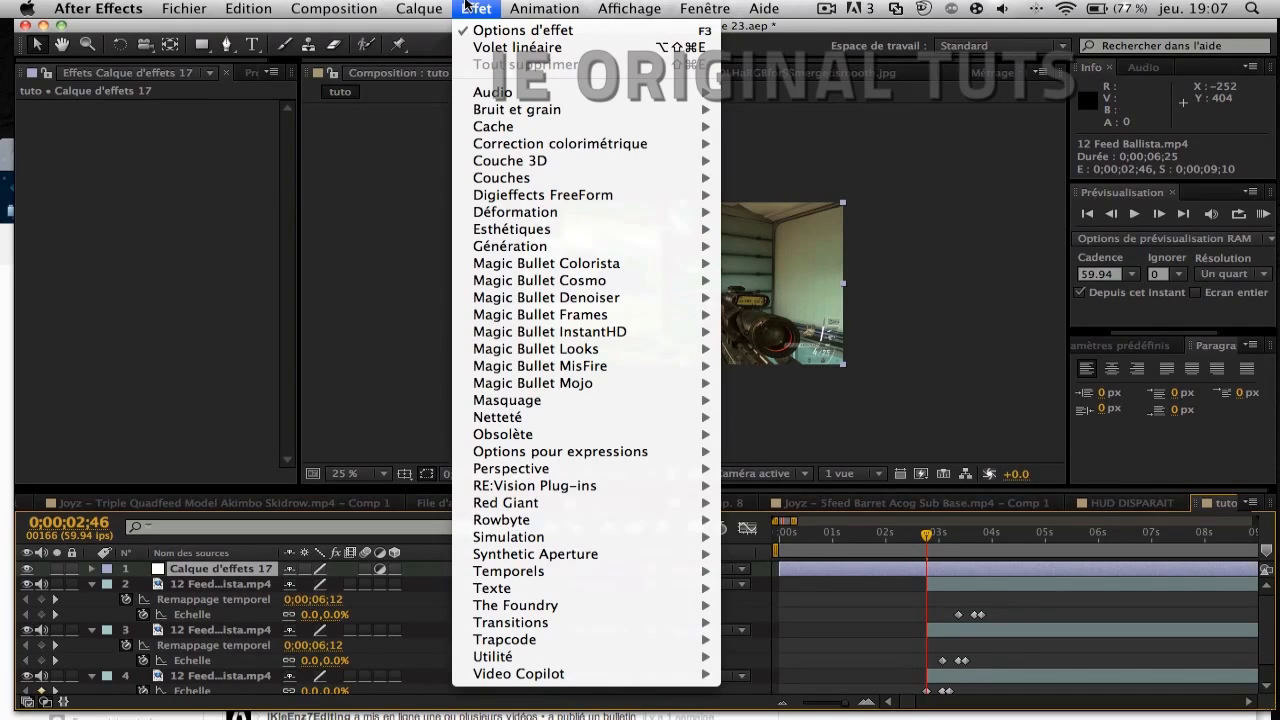
{"action": "left_click", "coordinate": [466, 8]}
{"action": "left_click", "coordinate": [470, 8]}
{"action": "mouse_move", "coordinate": [507, 214]}
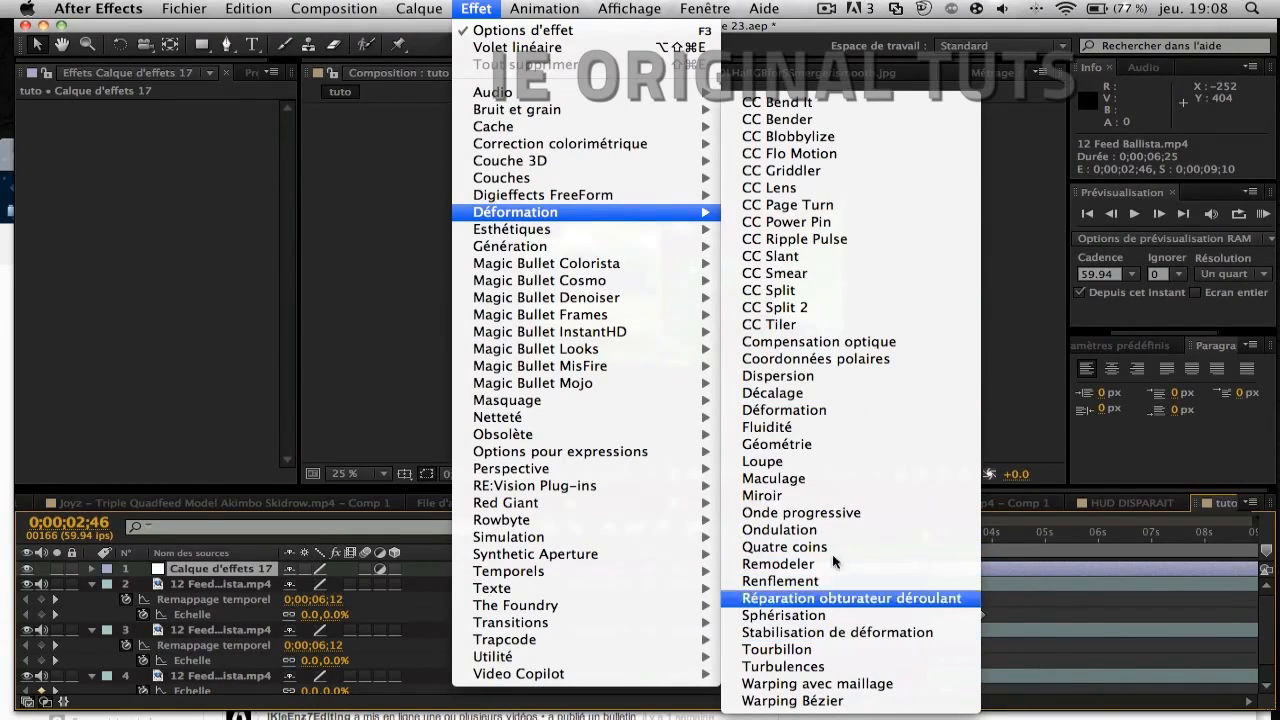
{"action": "left_click", "coordinate": [824, 443]}
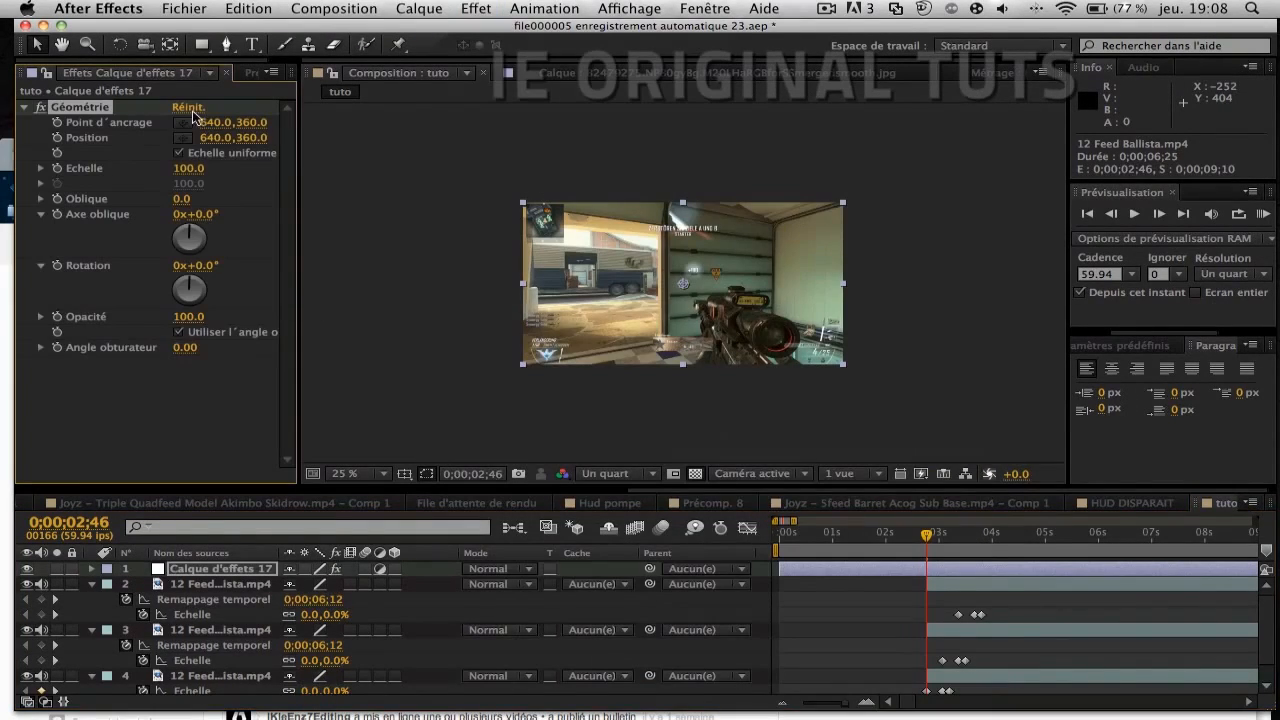
Step: Add the expression wiggle (1,1) to the Position of the adjustment layer's Géométrie effect
{"action": "left_click", "coordinate": [57, 140], "text": "alt"}
{"action": "type", "text": "wiggle (1,1"}
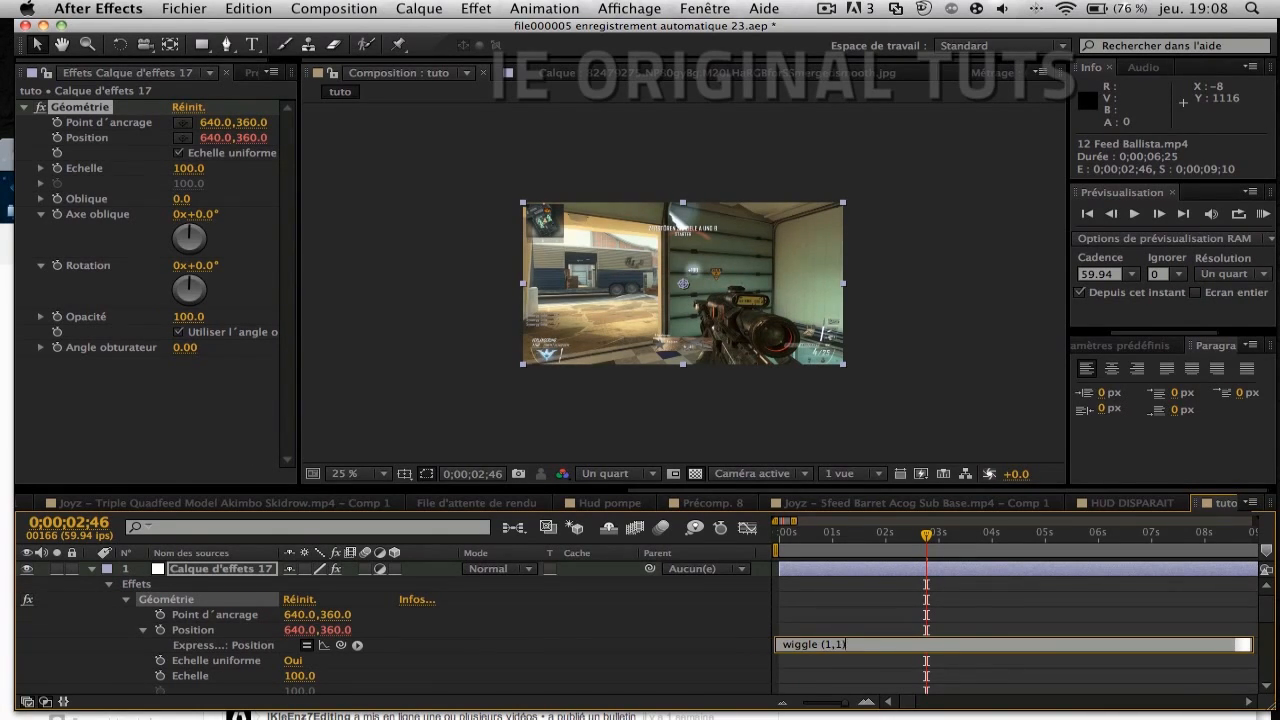
{"action": "left_click", "coordinate": [606, 623]}
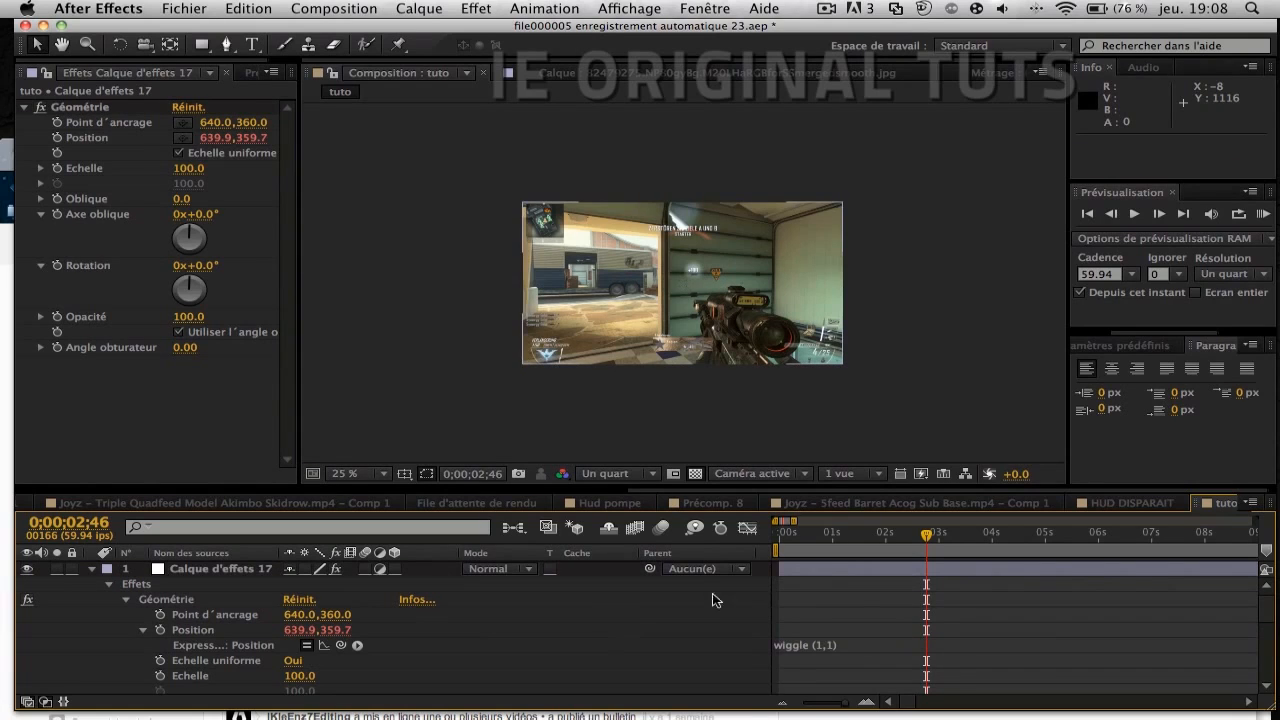
Step: Add a Paramètre glissière expression control to the adjustment layer and duplicate it
{"action": "left_click", "coordinate": [826, 567]}
{"action": "left_click", "coordinate": [476, 9]}
{"action": "mouse_move", "coordinate": [531, 452]}
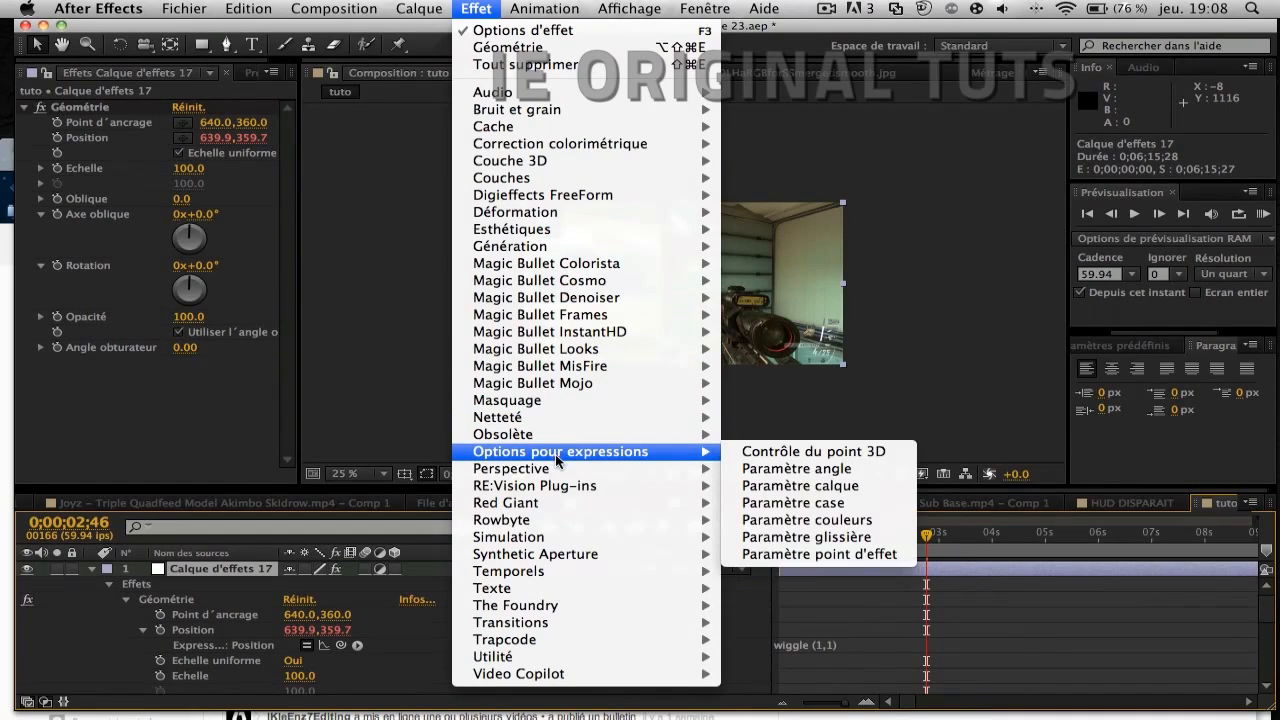
{"action": "left_click", "coordinate": [864, 538]}
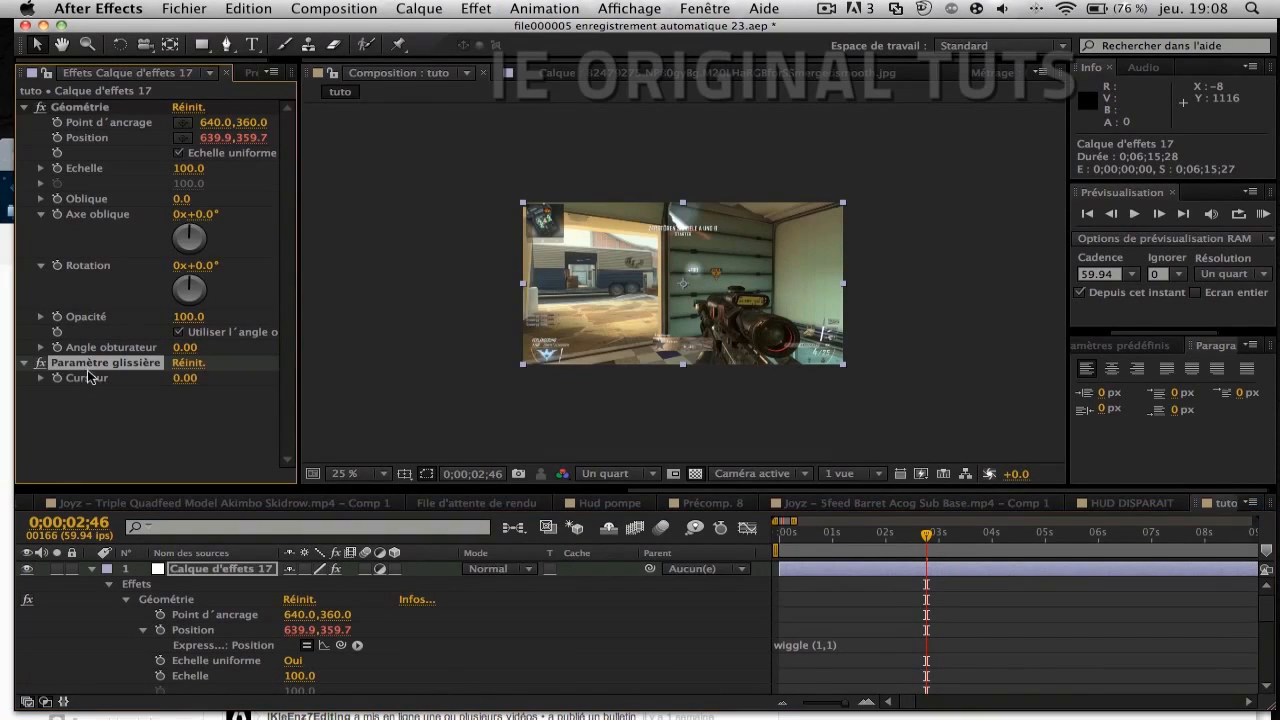
{"action": "key", "text": "super+d"}
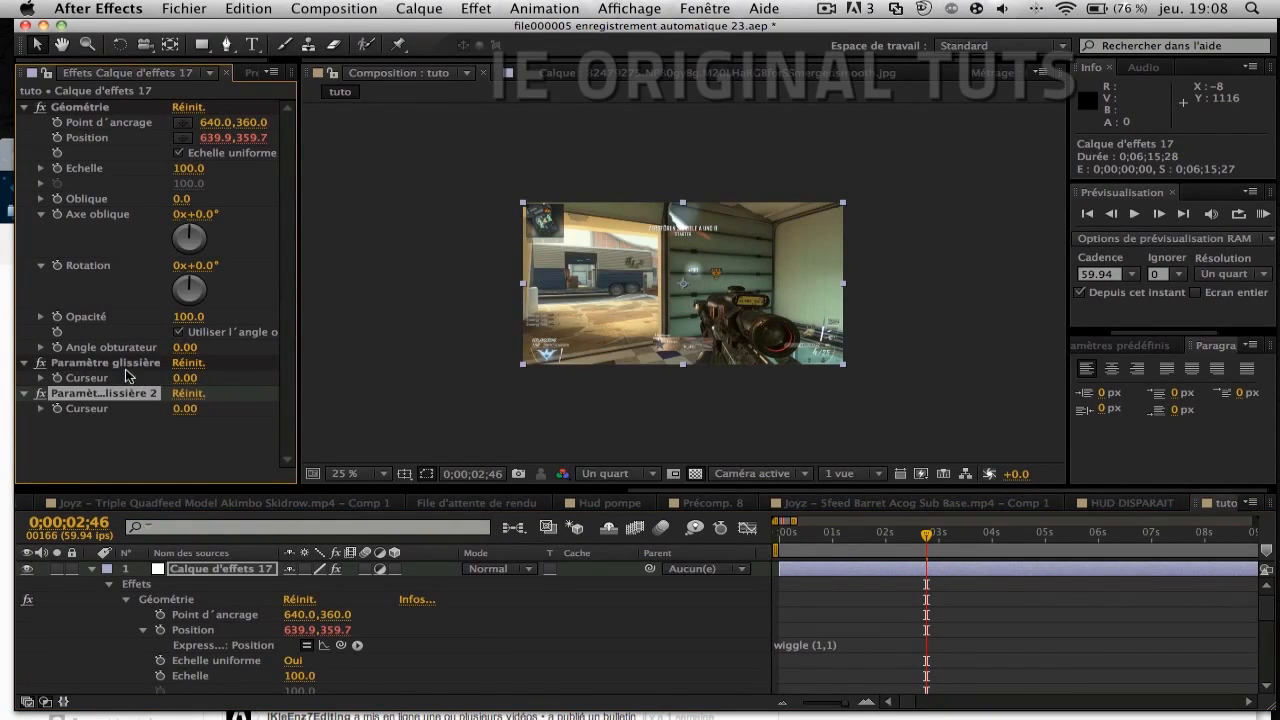
Step: Set the first Paramètre glissière's Curseur to 1 and the second one's Curseur to 35
{"action": "left_click", "coordinate": [104, 364]}
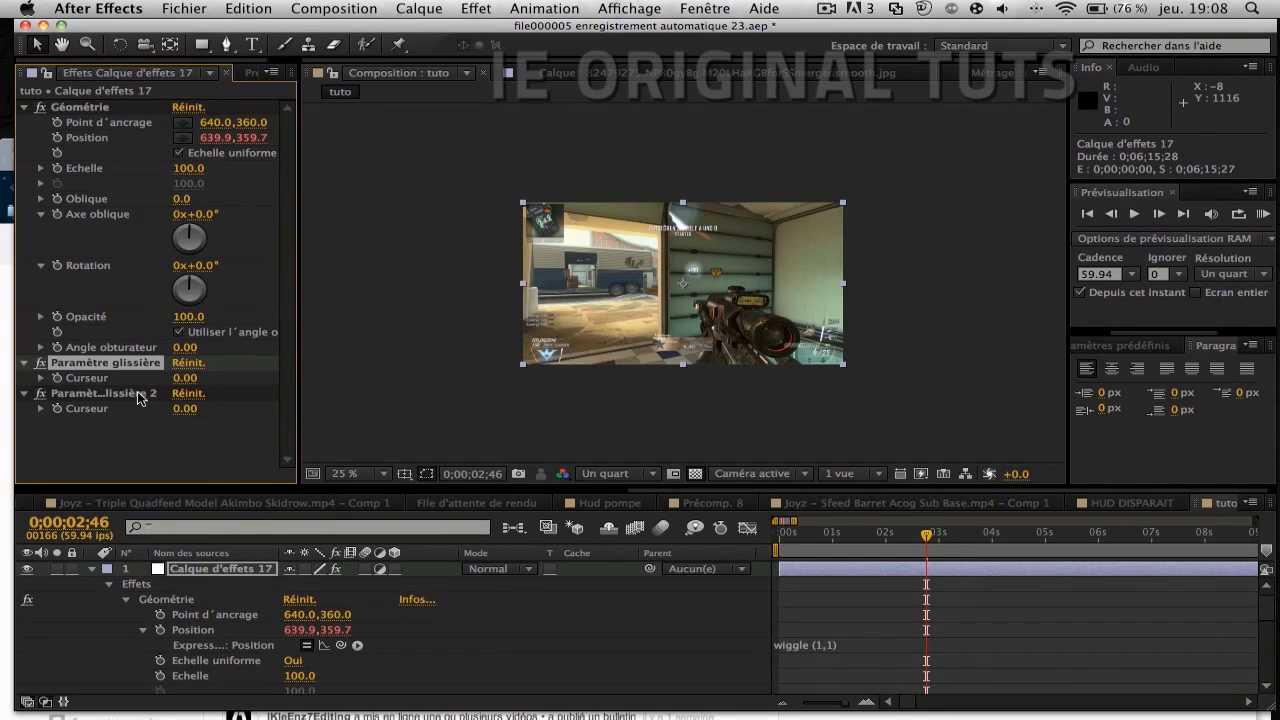
{"action": "left_click", "coordinate": [183, 378]}
{"action": "type", "text": "1"}
{"action": "key", "text": "Return"}
{"action": "left_click", "coordinate": [190, 412]}
{"action": "type", "text": "3"}
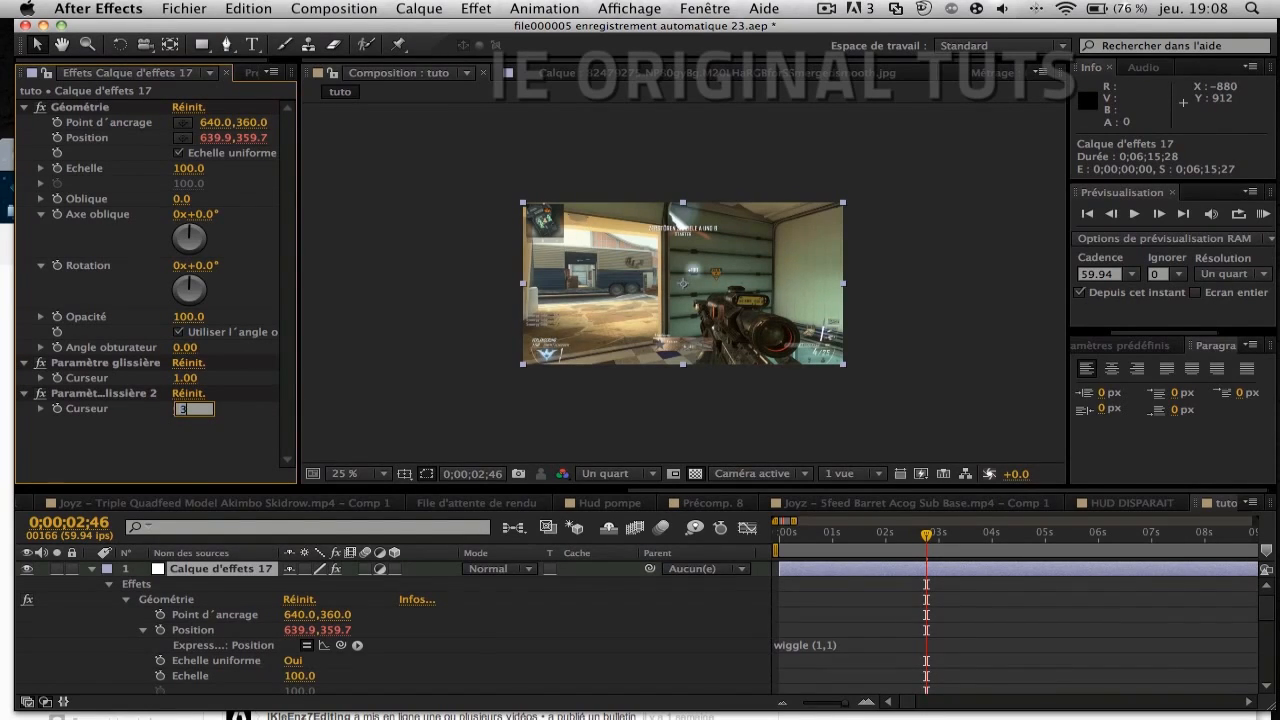
{"action": "type", "text": "5"}
{"action": "key", "text": "Return"}
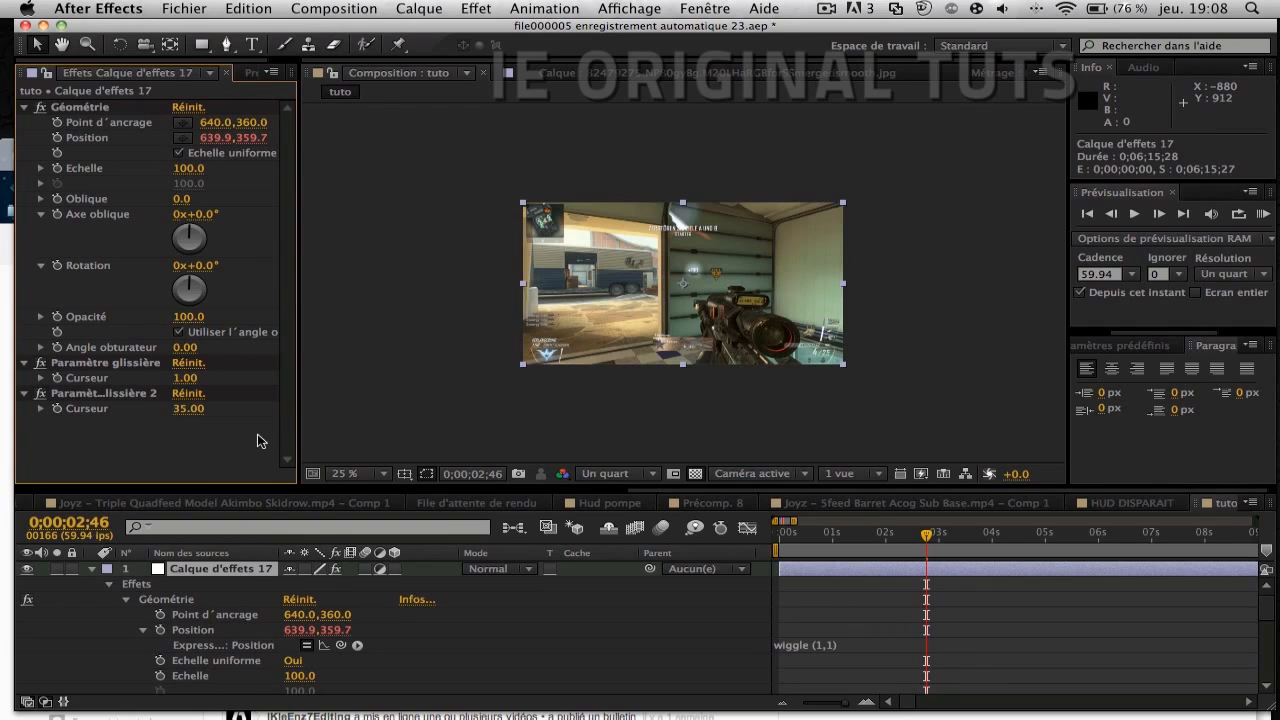
Step: Link the wiggle expression's first value to the first slider's Curseur and its second value to the second slider's Curseur
{"action": "left_click", "coordinate": [839, 643]}
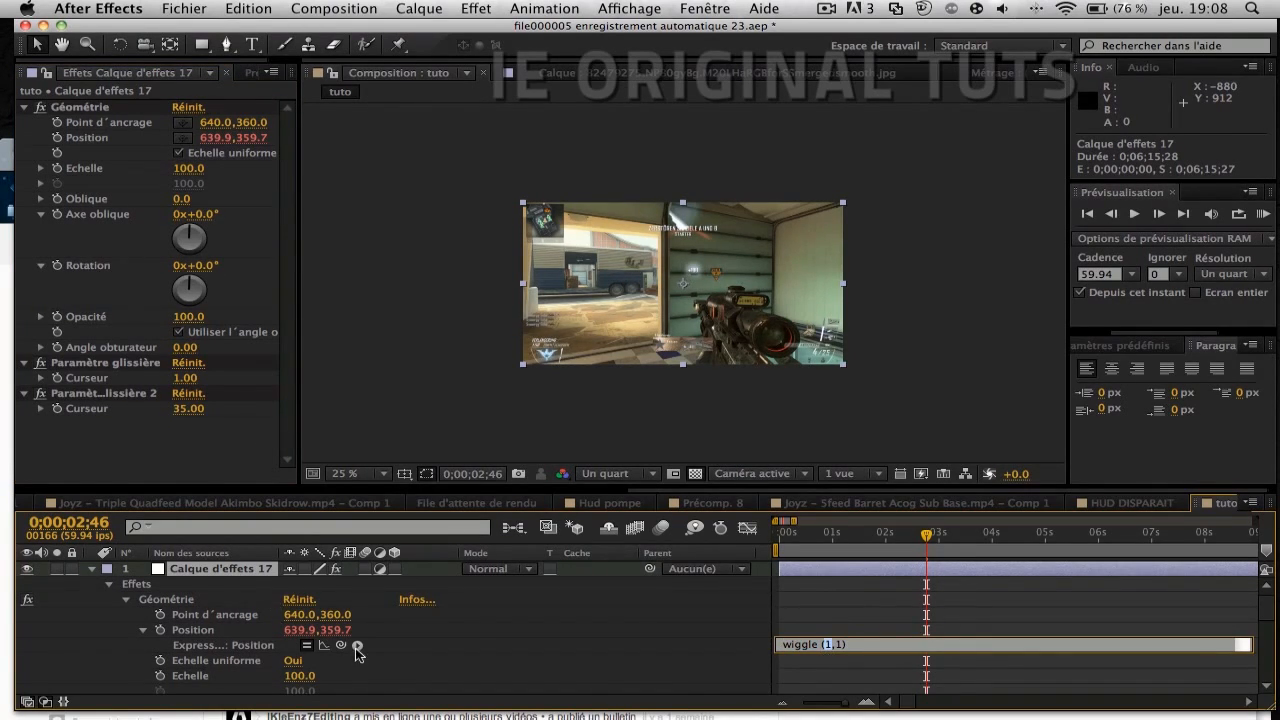
{"action": "left_click_drag", "start_coordinate": [345, 648], "coordinate": [100, 385]}
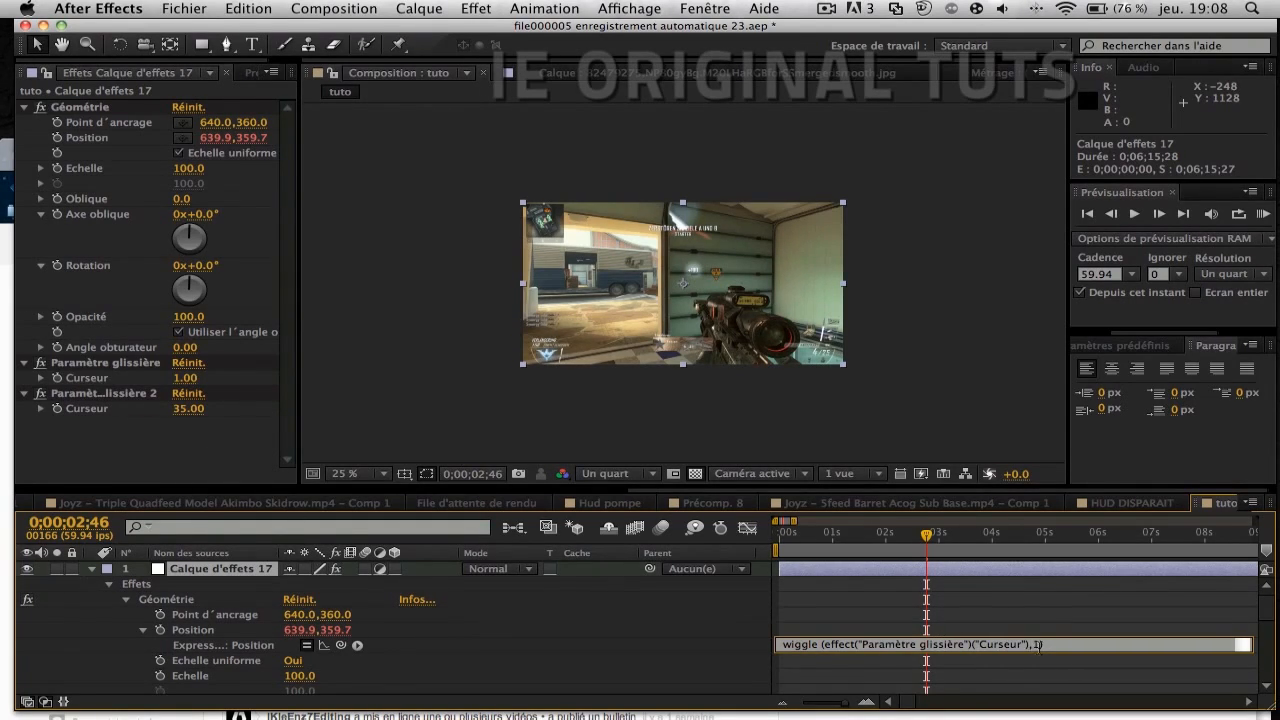
{"action": "double_click", "coordinate": [1036, 644]}
{"action": "left_click_drag", "start_coordinate": [341, 645], "coordinate": [110, 413]}
{"action": "left_click", "coordinate": [909, 600]}
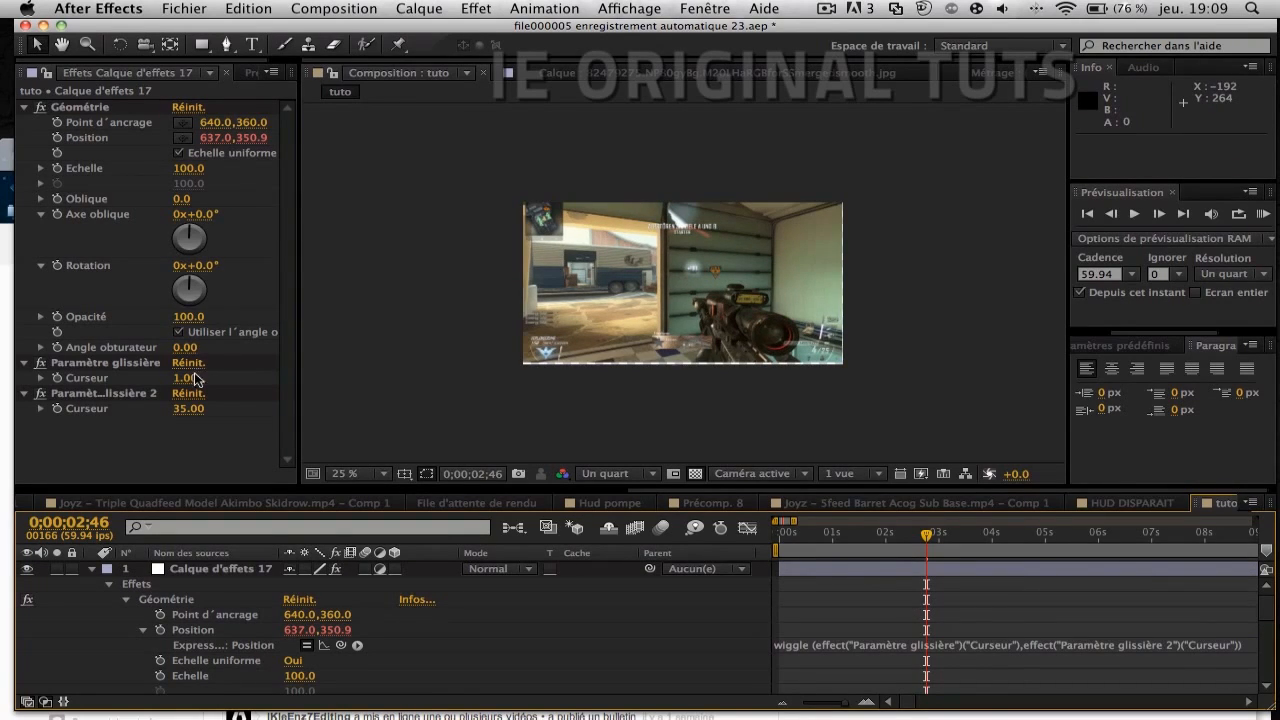
Step: Keyframe both sliders at 0;00;02;46, with the first Curseur at 2 and the second at 50
{"action": "left_click_drag", "start_coordinate": [184, 378], "coordinate": [383, 352]}
{"action": "key", "text": "super+z"}
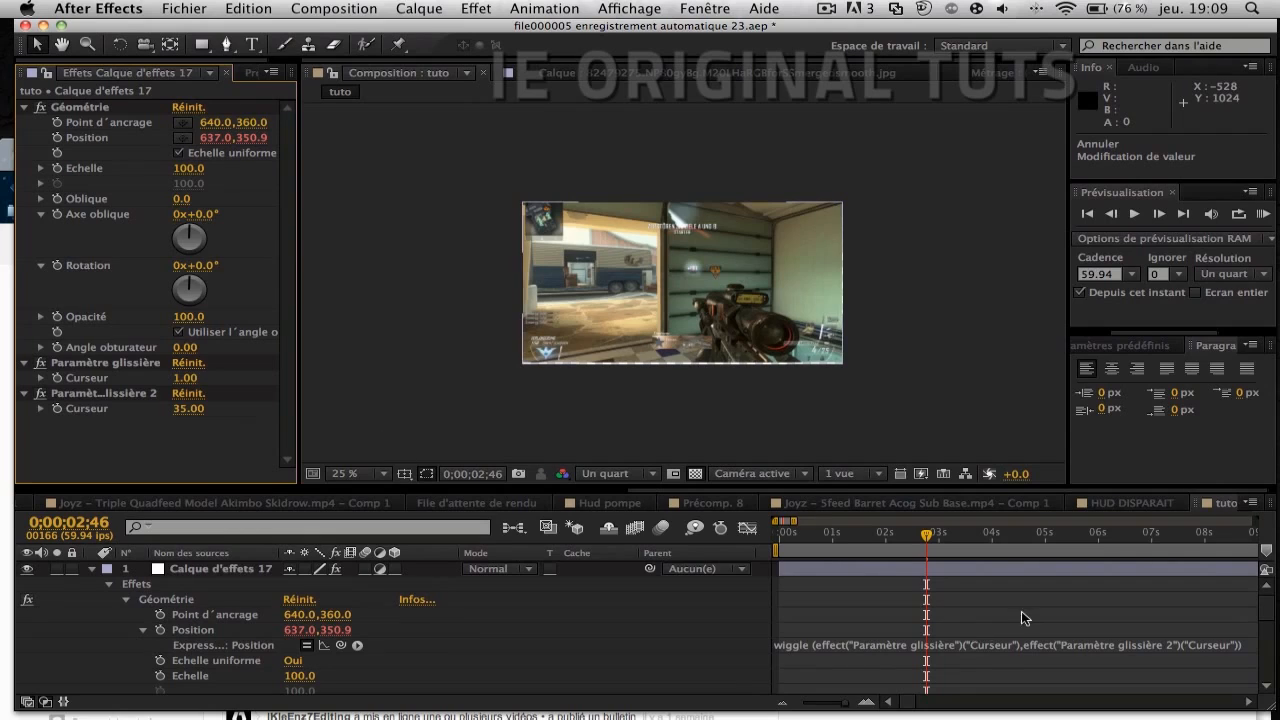
{"action": "left_click", "coordinate": [55, 375]}
{"action": "left_click", "coordinate": [252, 391]}
{"action": "left_click", "coordinate": [190, 409]}
{"action": "type", "text": "50"}
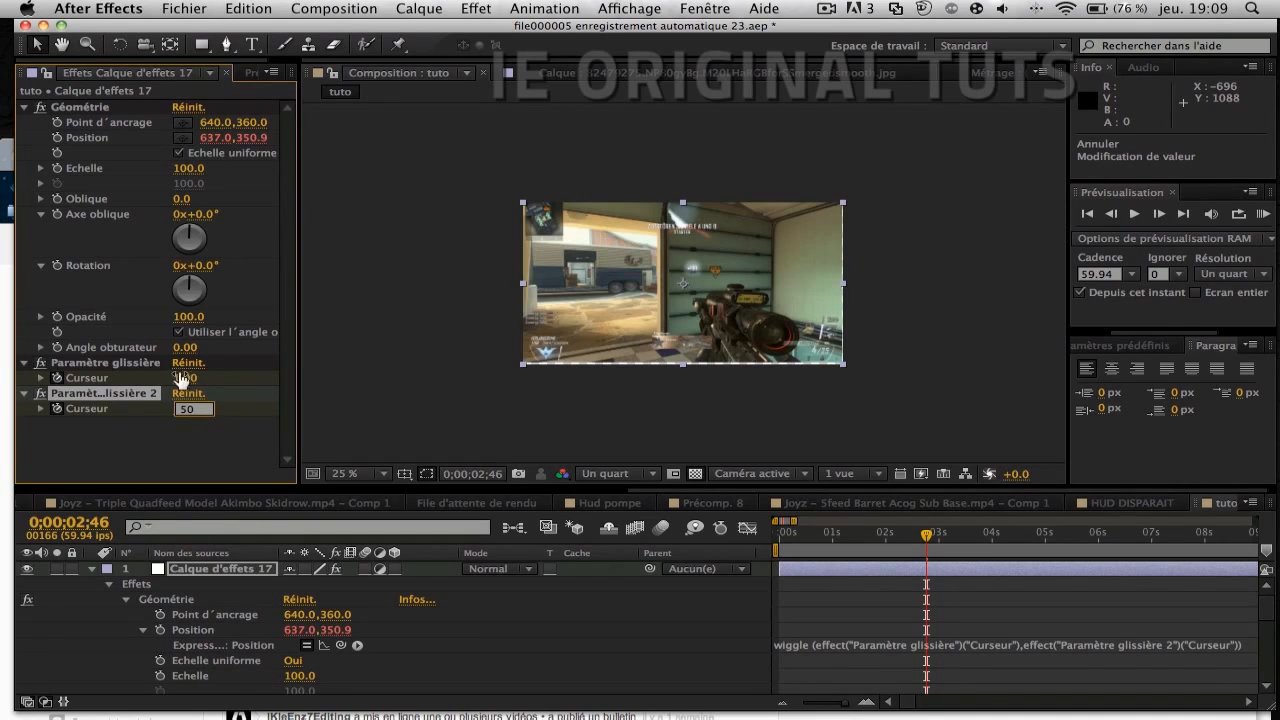
{"action": "left_click", "coordinate": [185, 378]}
{"action": "type", "text": "2"}
{"action": "key", "text": "Return"}
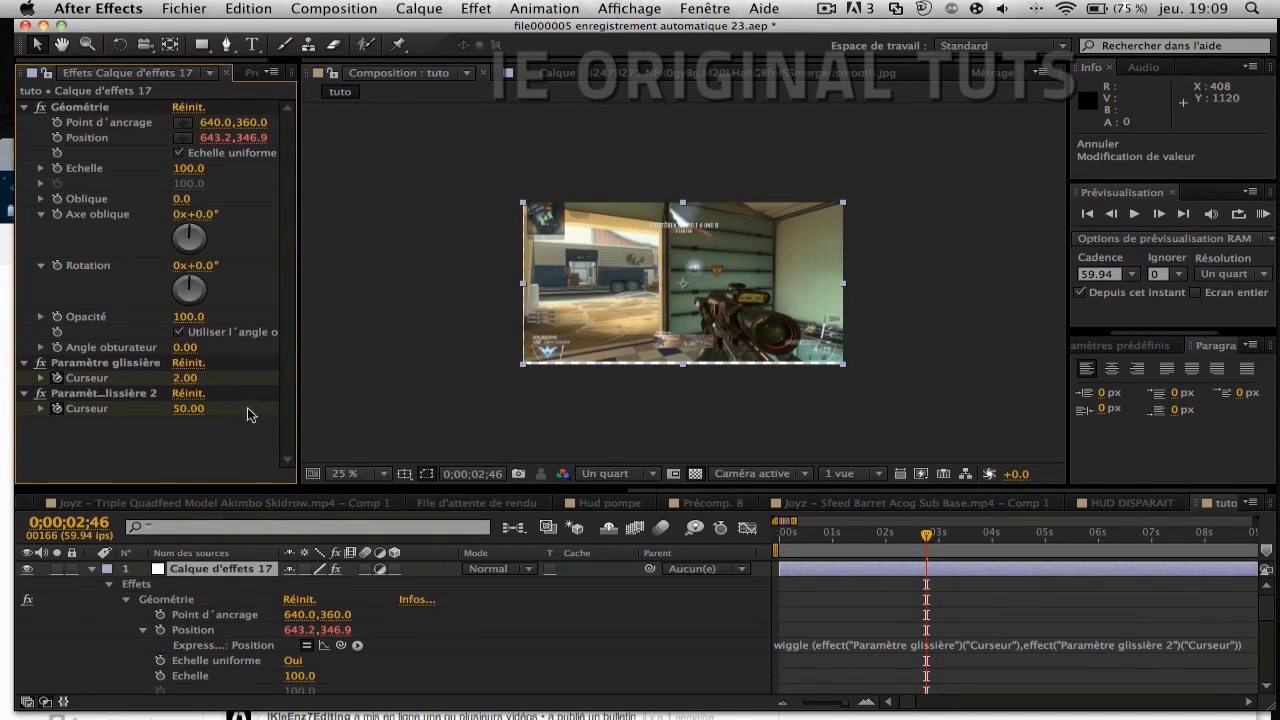
Step: Reveal the adjustment layer's keyframes and set both slider Curseur values to 0 at 0;00;03;10
{"action": "key", "text": "u"}
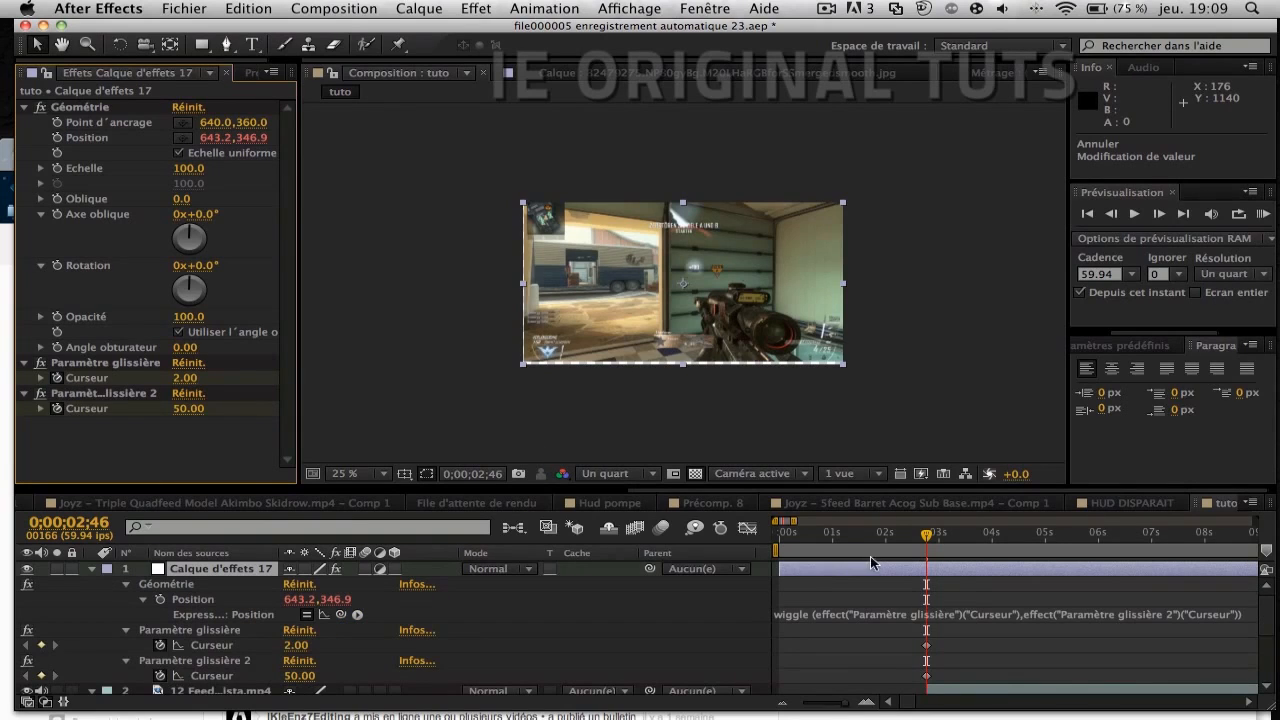
{"action": "left_click_drag", "start_coordinate": [929, 548], "coordinate": [948, 548]}
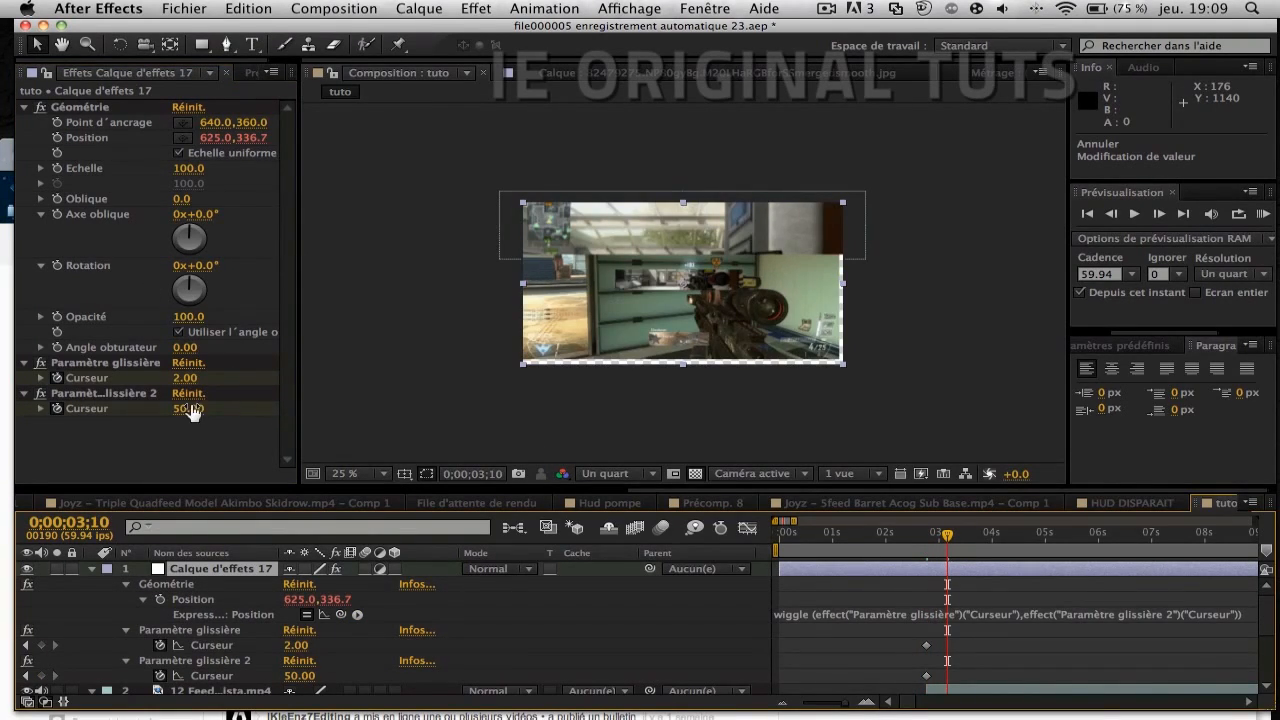
{"action": "left_click", "coordinate": [184, 378]}
{"action": "type", "text": "0"}
{"action": "key", "text": "Return"}
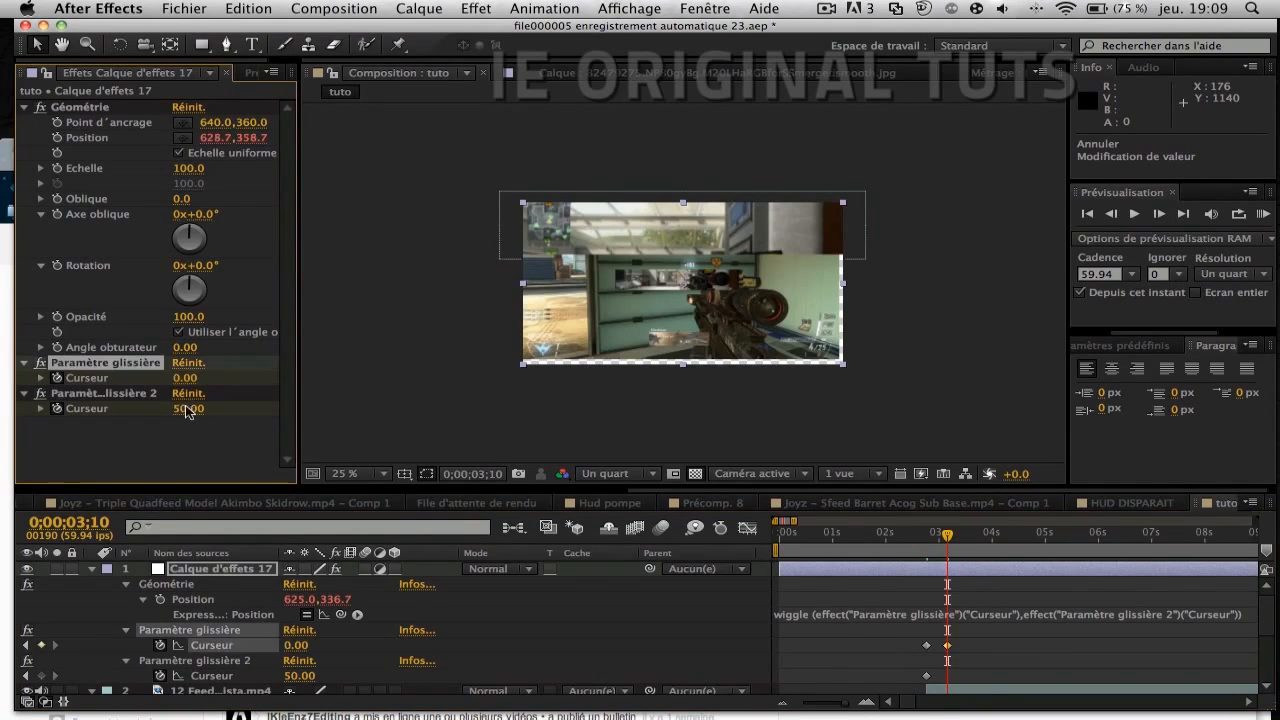
{"action": "left_click", "coordinate": [184, 408]}
{"action": "type", "text": "0"}
{"action": "key", "text": "Return"}
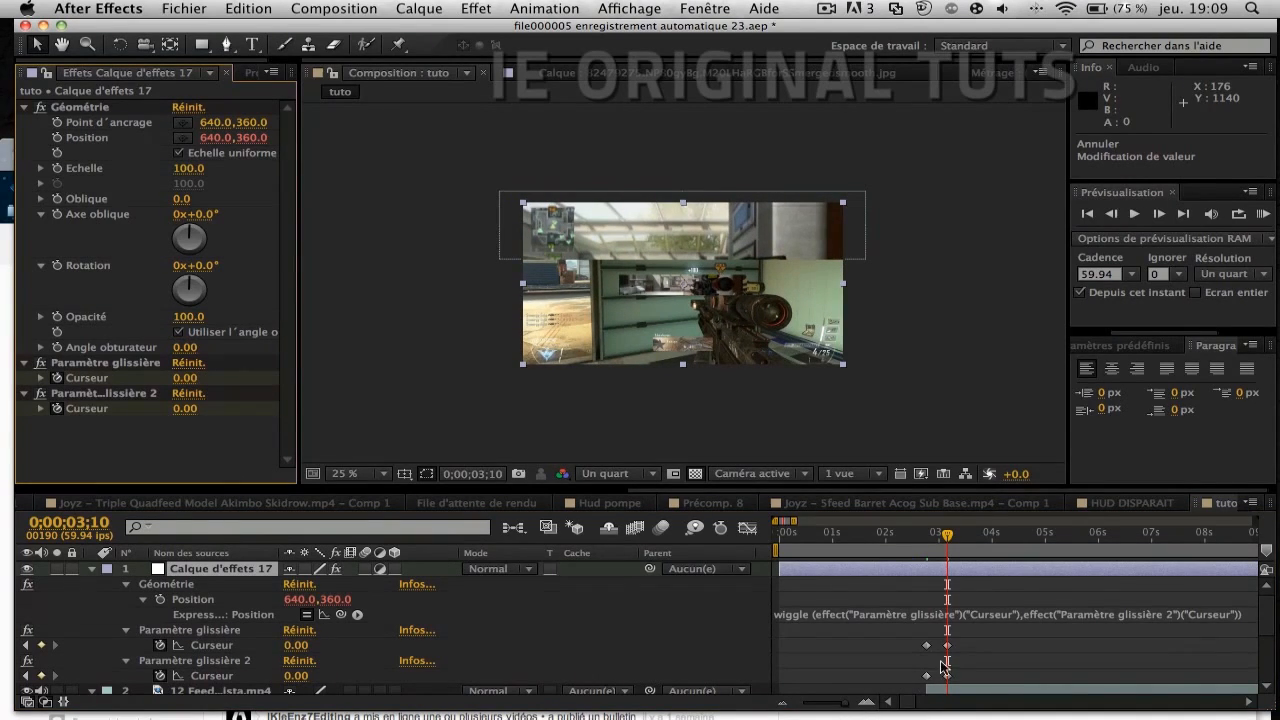
Step: Split the adjustment layer at 0;00;02;46 and delete the part before that time
{"action": "scroll", "coordinate": [942, 662], "scroll_direction": "down", "scroll_amount": 3}
{"action": "scroll", "coordinate": [942, 662], "scroll_direction": "up", "scroll_amount": 3}
{"action": "left_click", "coordinate": [927, 539]}
{"action": "key", "text": "super+shift+d"}
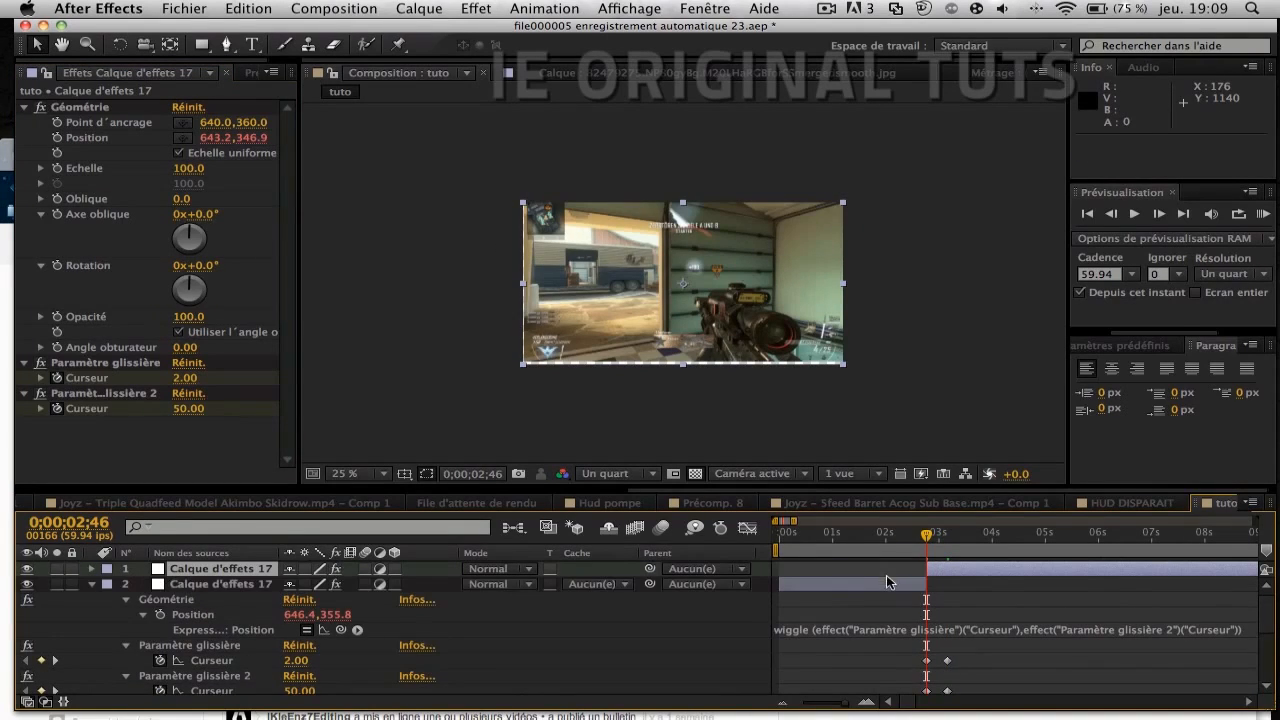
{"action": "left_click", "coordinate": [886, 580]}
{"action": "key", "text": "Delete"}
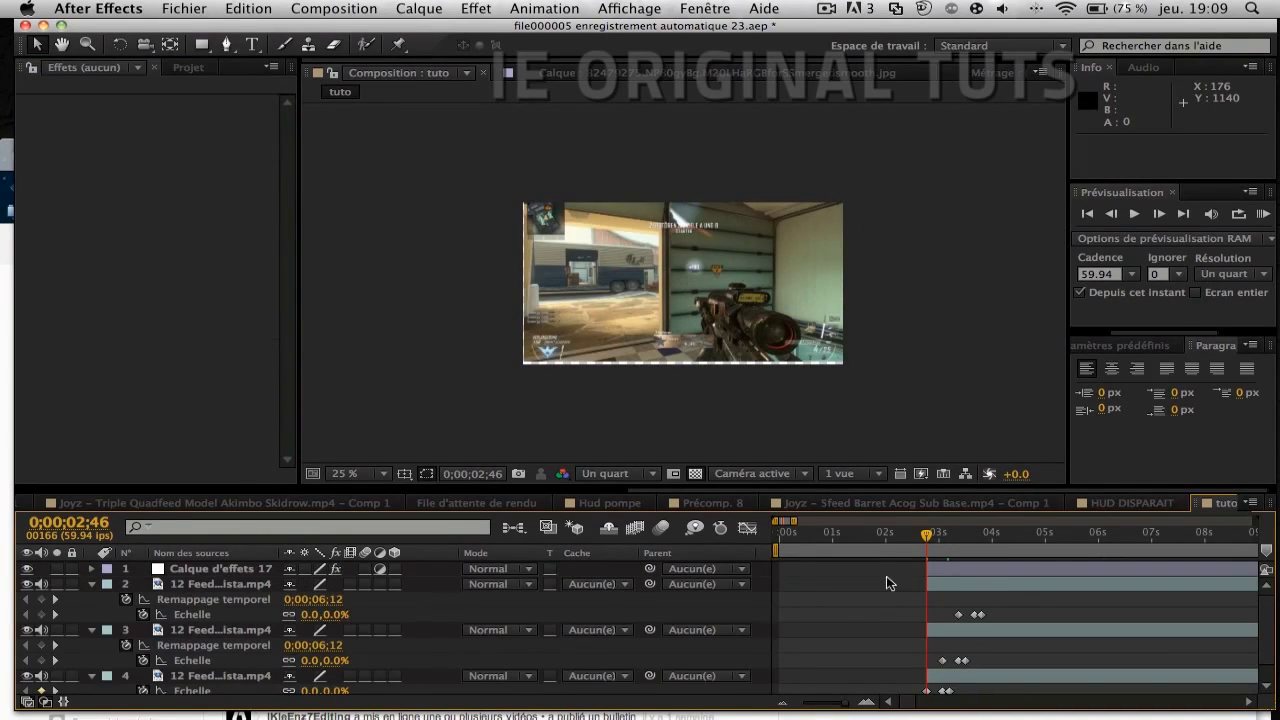
Step: Split the adjustment layer at its second slider keyframes, 0;00;03;10, and delete the part after that time
{"action": "left_click", "coordinate": [938, 568]}
{"action": "key", "text": "u"}
{"action": "left_click", "coordinate": [947, 537]}
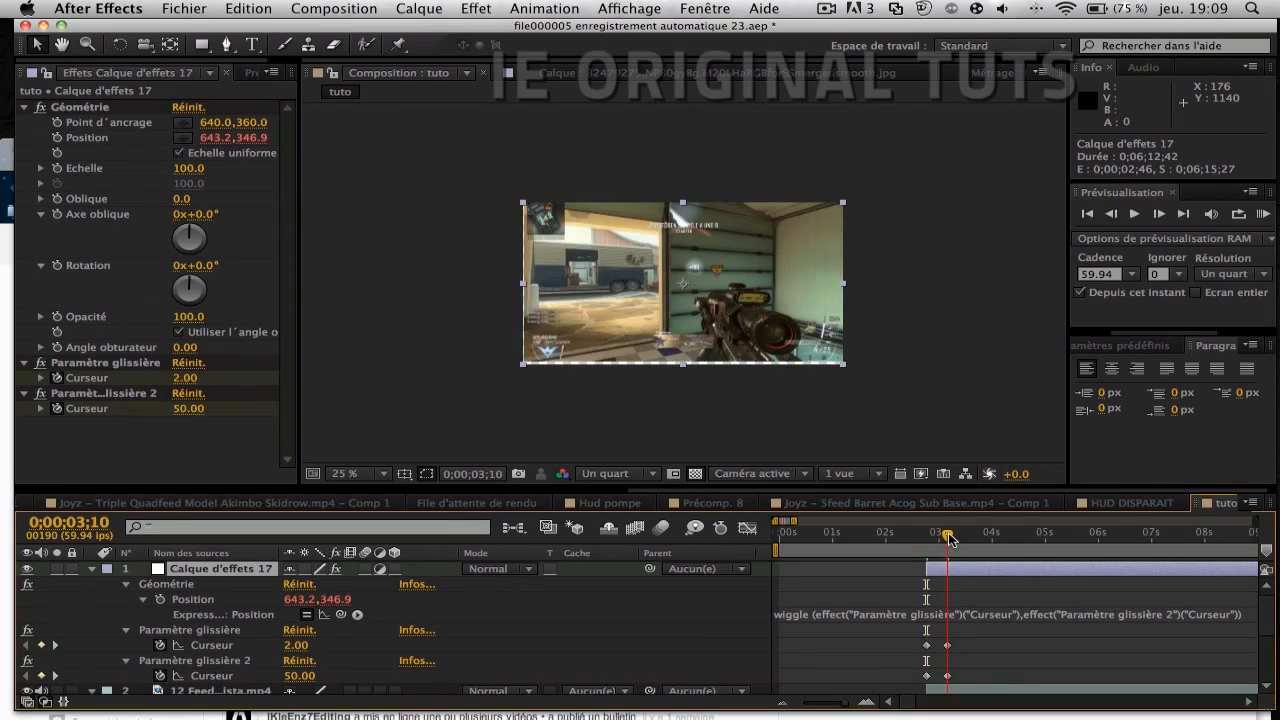
{"action": "key", "text": "super+shift+d"}
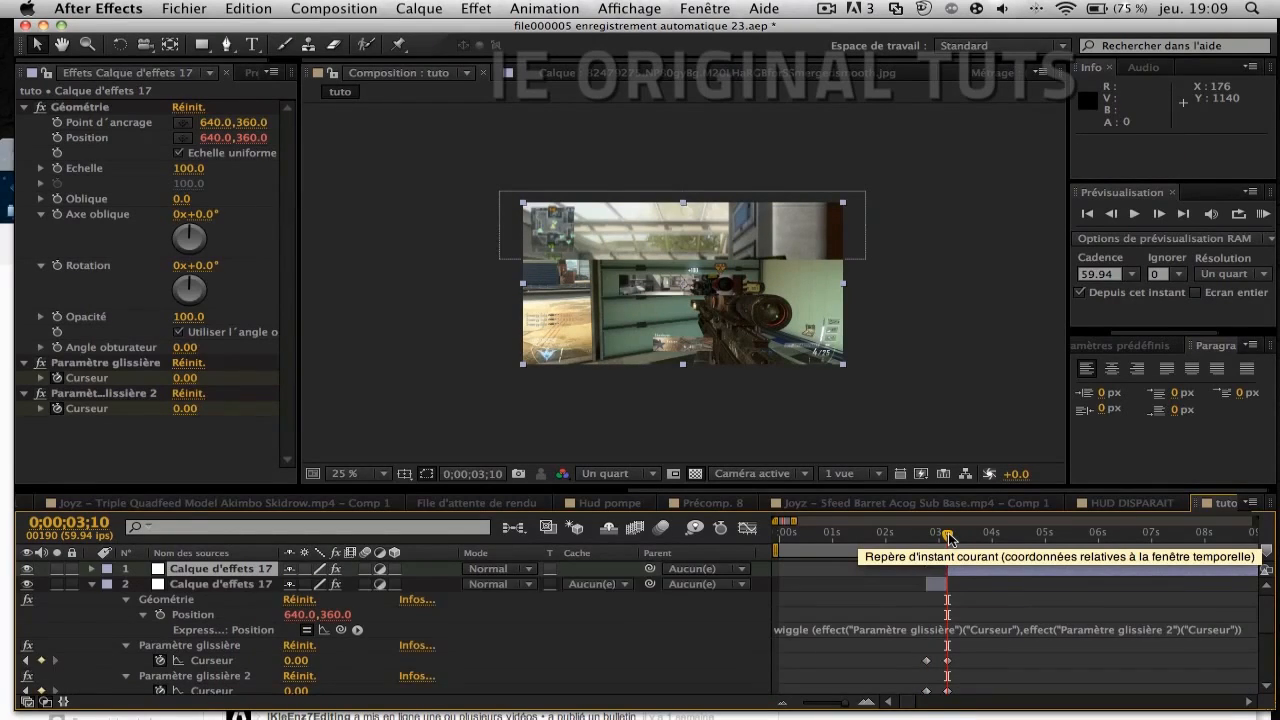
{"action": "key", "text": "Delete"}
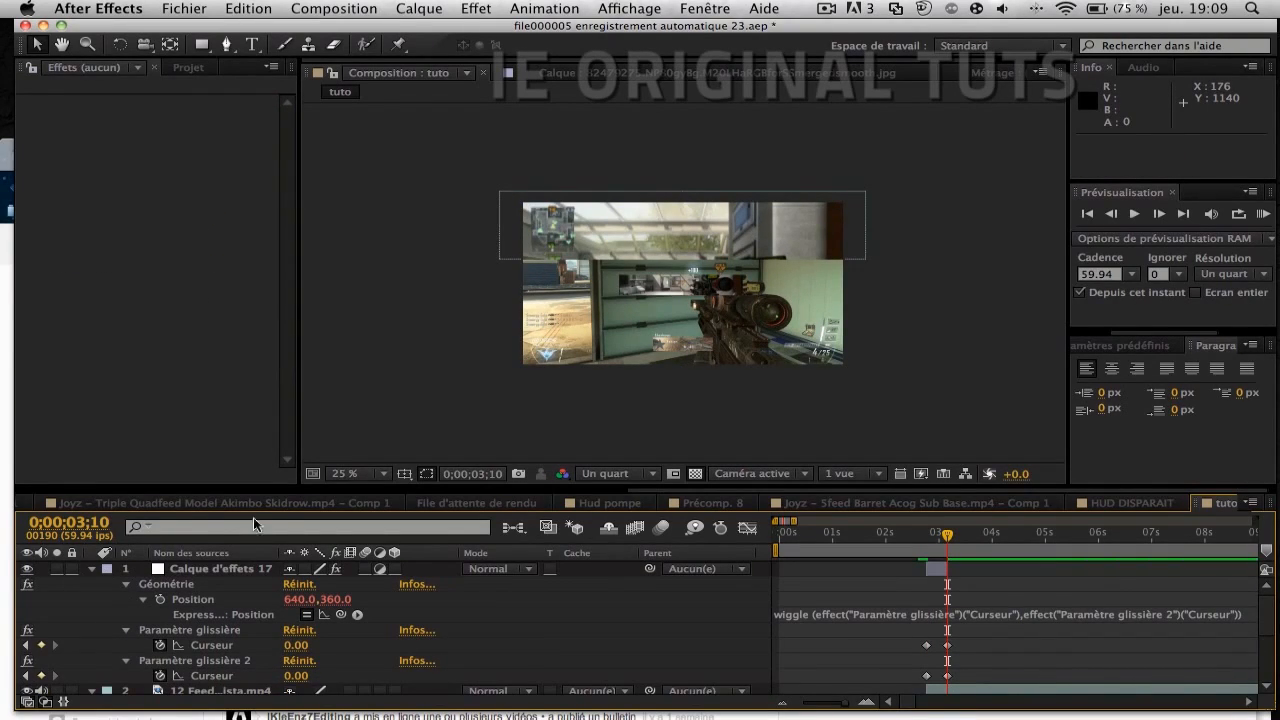
Step: Enlarge the timeline area and collapse the properties of all layers
{"action": "left_click_drag", "start_coordinate": [259, 490], "coordinate": [259, 447]}
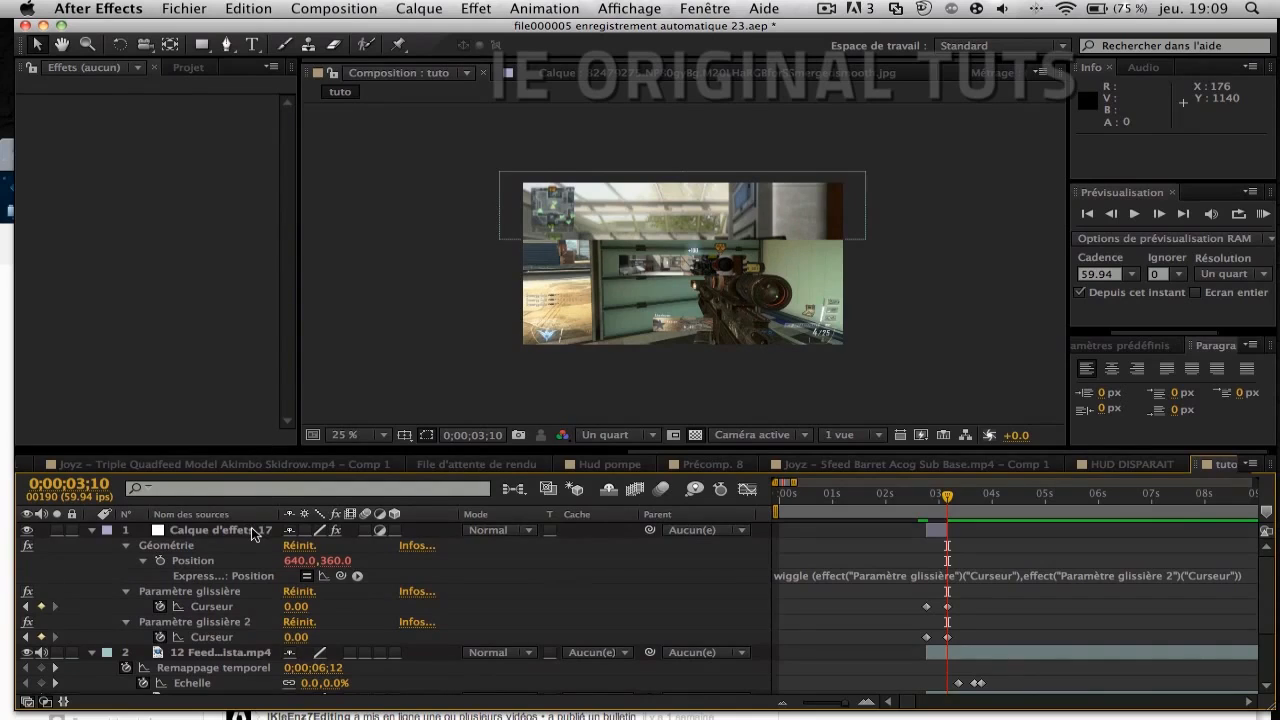
{"action": "left_click", "coordinate": [251, 527]}
{"action": "key", "text": "super+a"}
{"action": "left_click", "coordinate": [92, 530]}
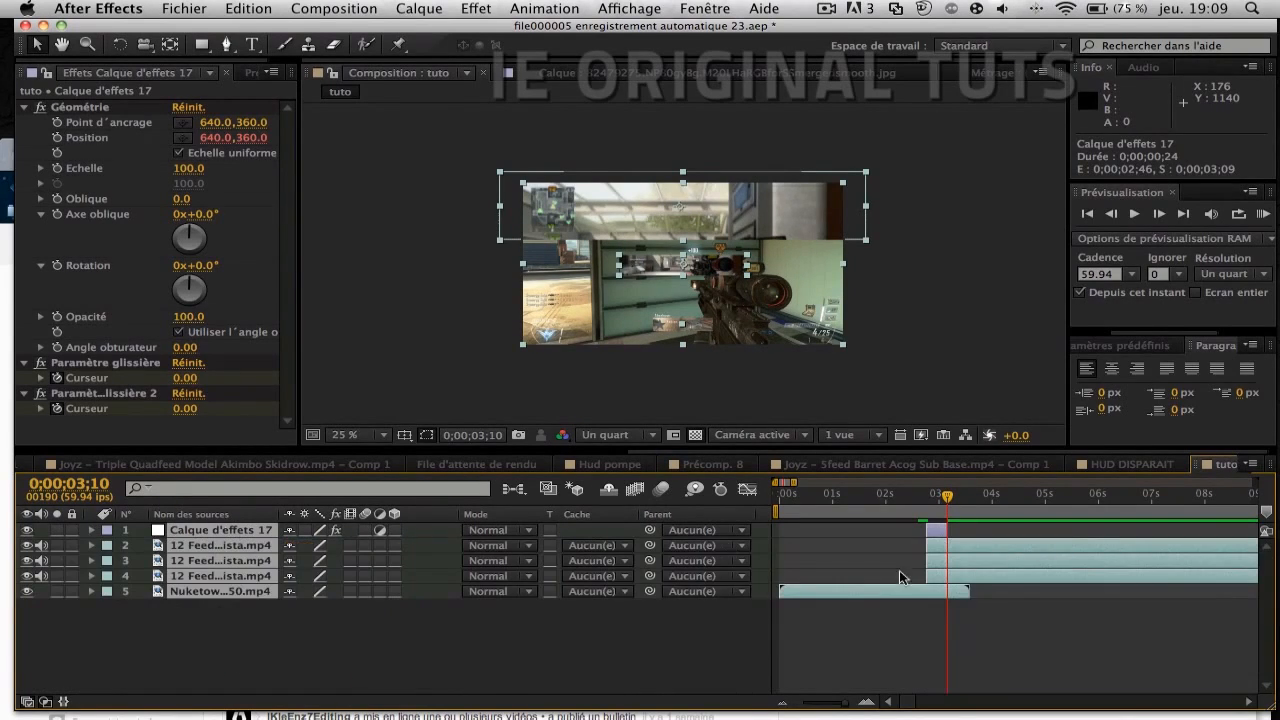
{"action": "left_click", "coordinate": [1013, 650]}
Step: Duplicate the adjustment layer and shift the copy to start at the second strip's first Echelle keyframe, 0;00;03;04
{"action": "left_click", "coordinate": [949, 574]}
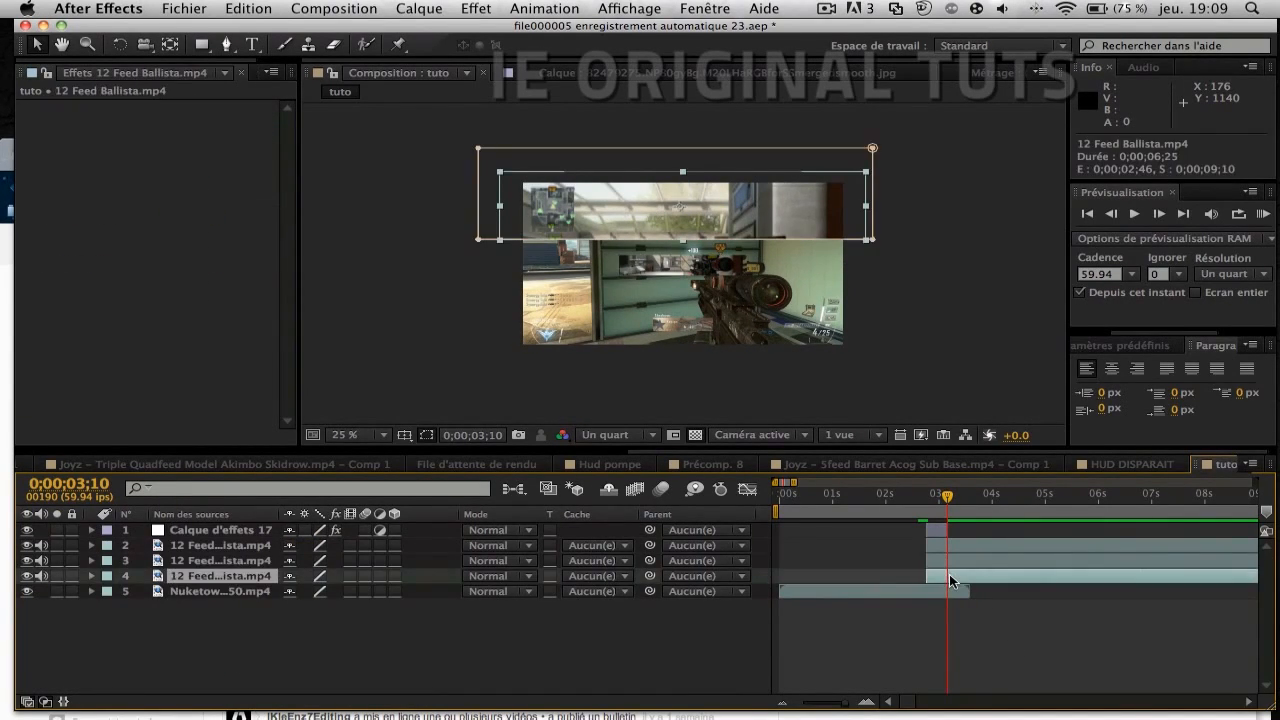
{"action": "key", "text": "u"}
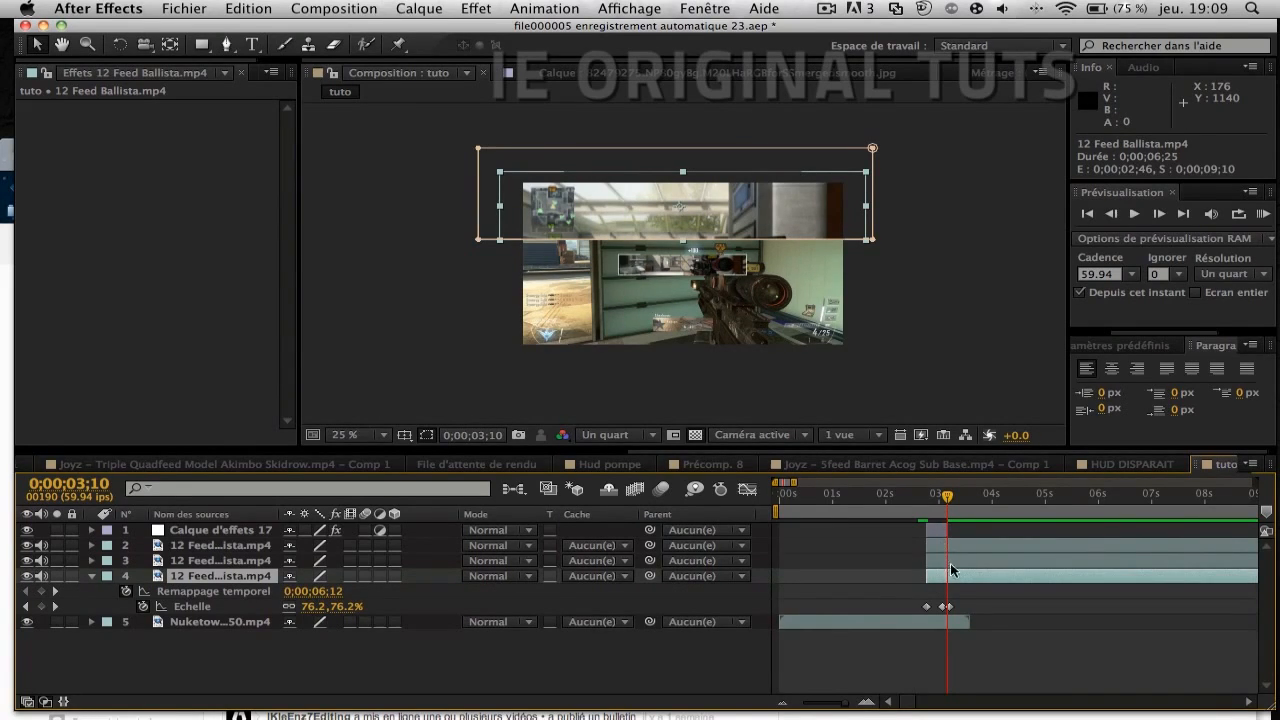
{"action": "left_click", "coordinate": [953, 566]}
{"action": "key", "text": "u"}
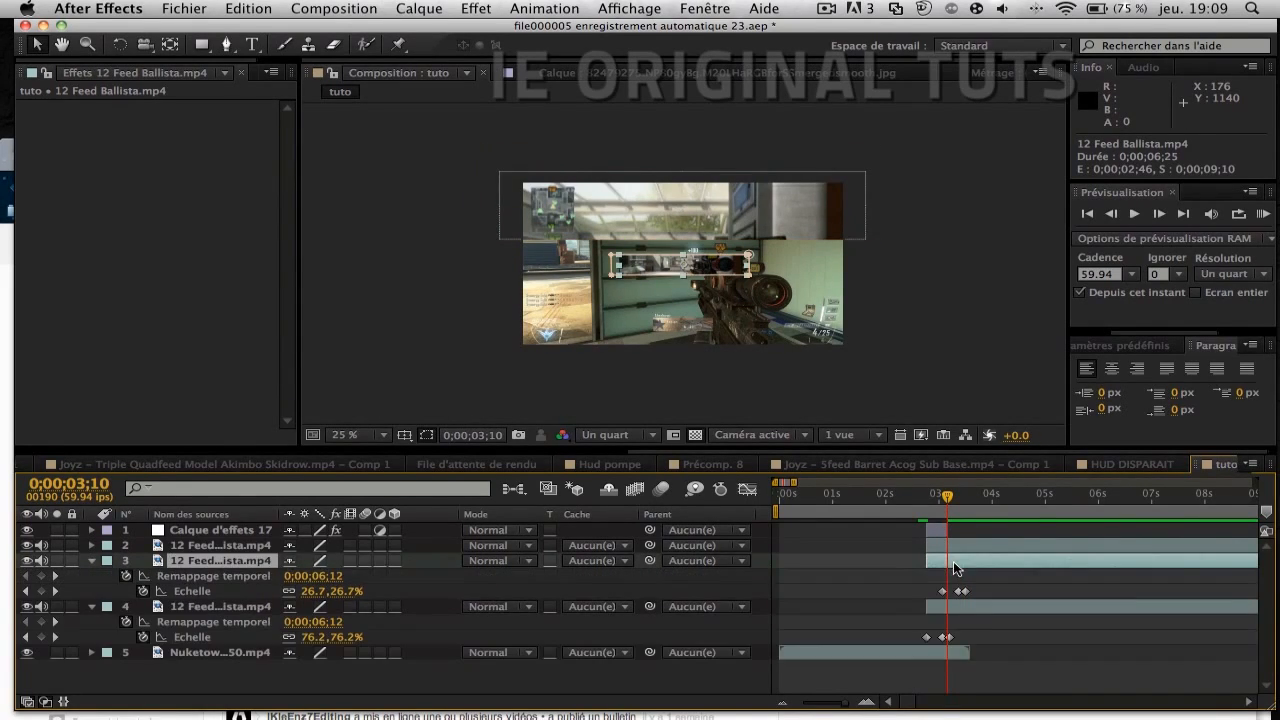
{"action": "left_click", "coordinate": [940, 512]}
{"action": "left_click_drag", "start_coordinate": [940, 512], "coordinate": [943, 512]}
{"action": "left_click", "coordinate": [935, 527]}
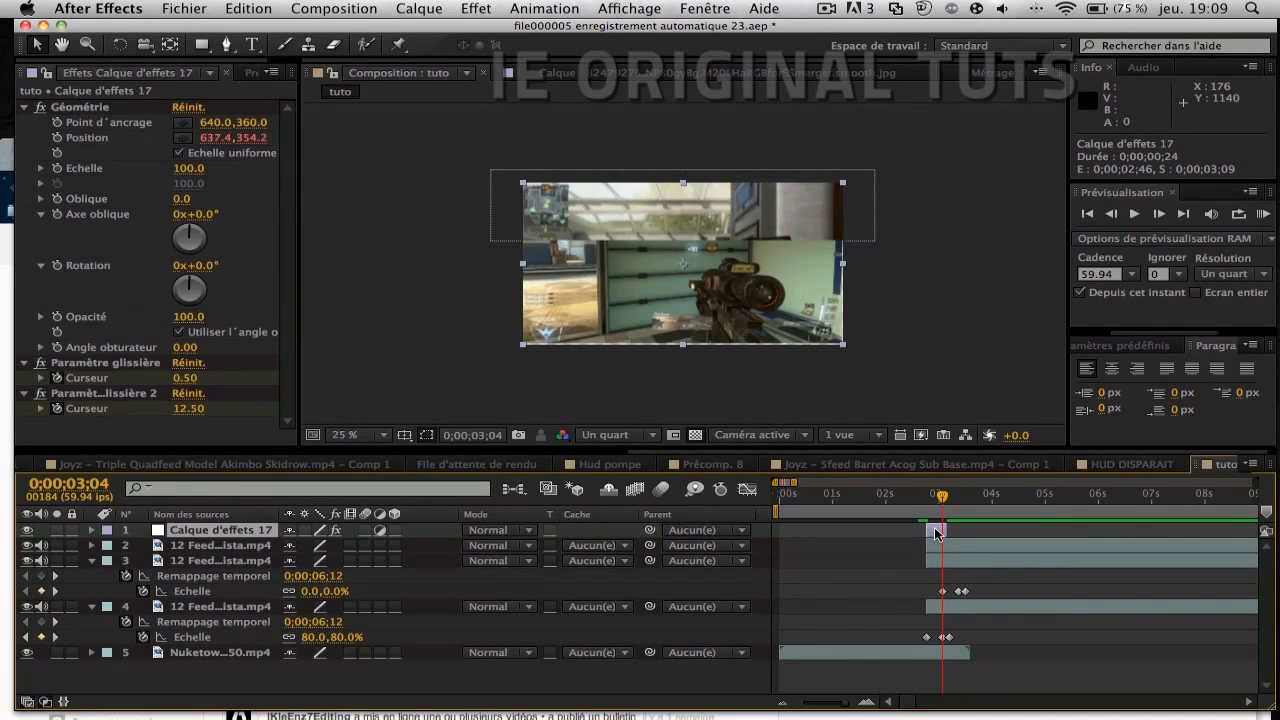
{"action": "key", "text": "ctrl+d"}
{"action": "left_click_drag", "start_coordinate": [934, 527], "coordinate": [950, 526]}
Step: Duplicate the second adjustment layer and shift the copy to start at the third strip's first Echelle keyframe, 0;00;03;22
{"action": "left_click", "coordinate": [966, 562]}
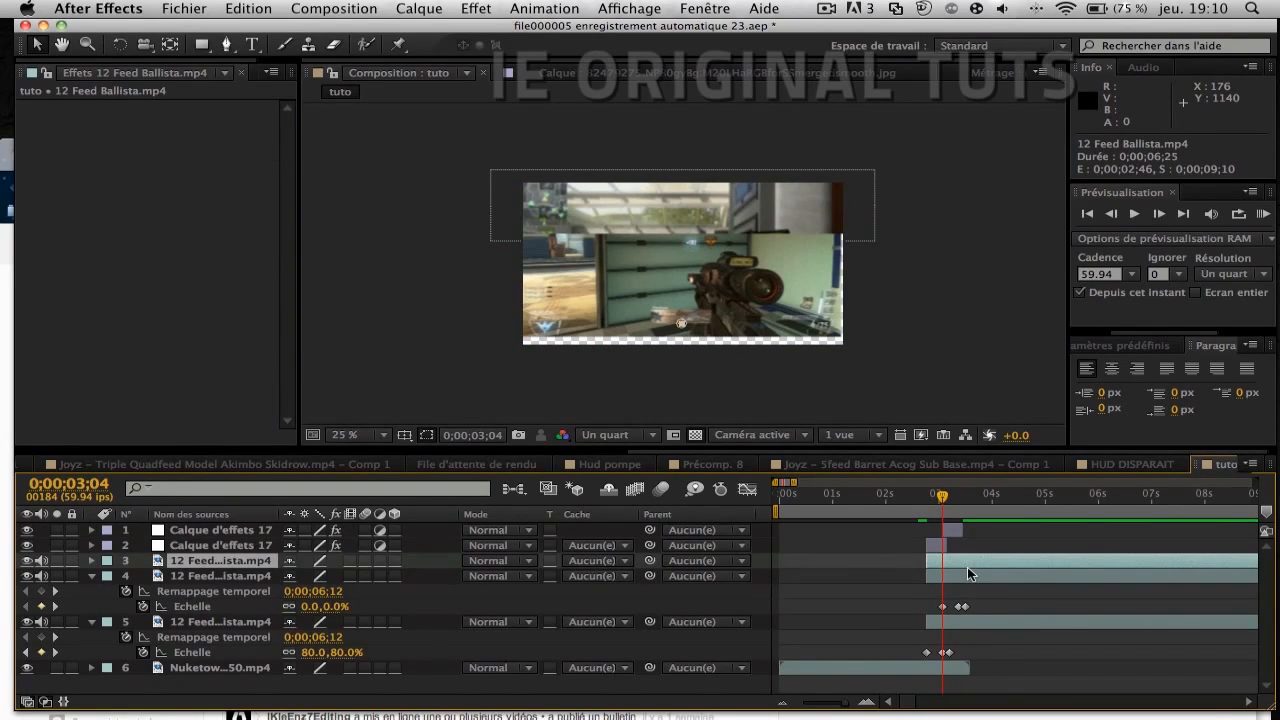
{"action": "left_click", "coordinate": [968, 571]}
{"action": "key", "text": "u"}
{"action": "left_click", "coordinate": [965, 556]}
{"action": "key", "text": "u"}
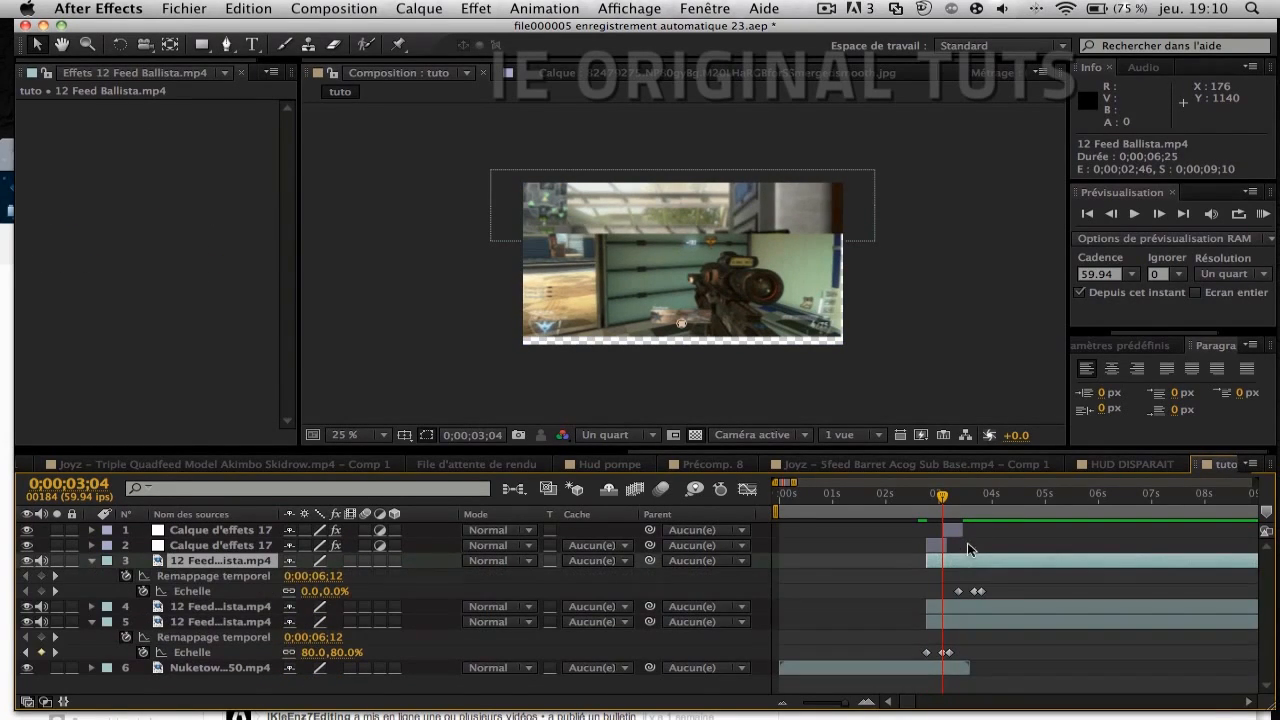
{"action": "left_click", "coordinate": [958, 495]}
{"action": "left_click", "coordinate": [952, 528]}
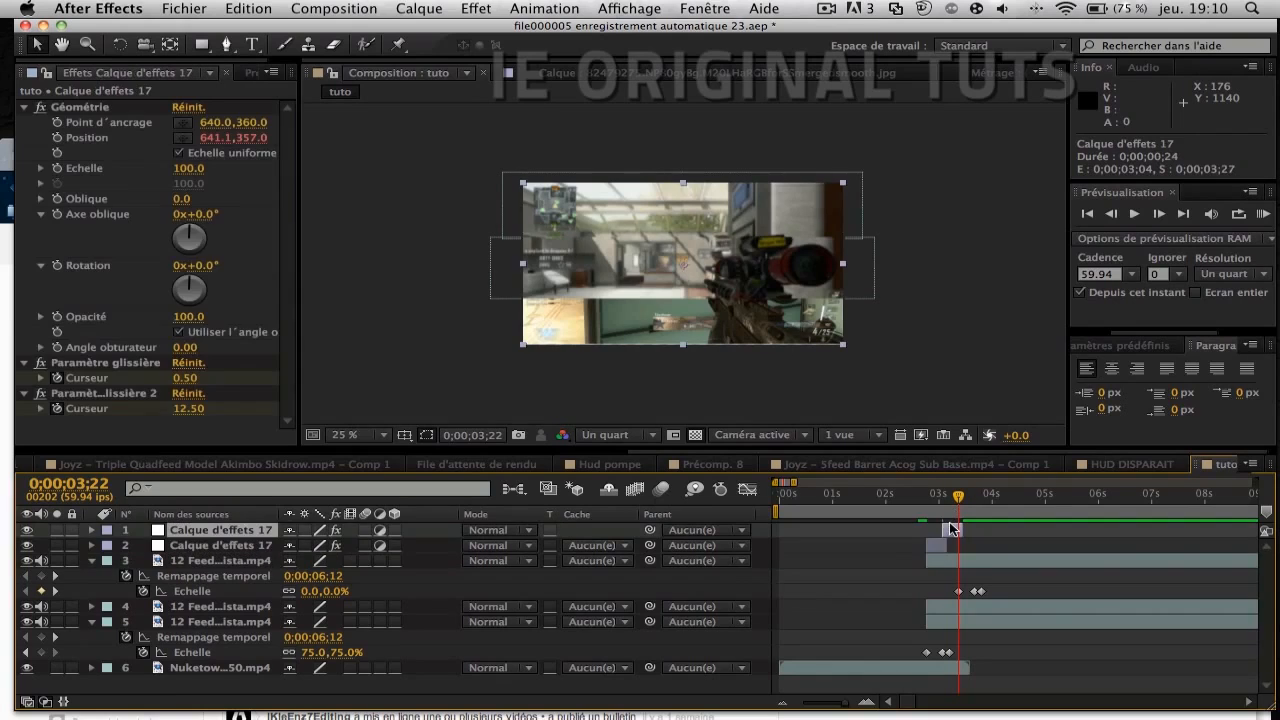
{"action": "key", "text": "ctrl+d"}
{"action": "left_click_drag", "start_coordinate": [949, 525], "coordinate": [965, 525]}
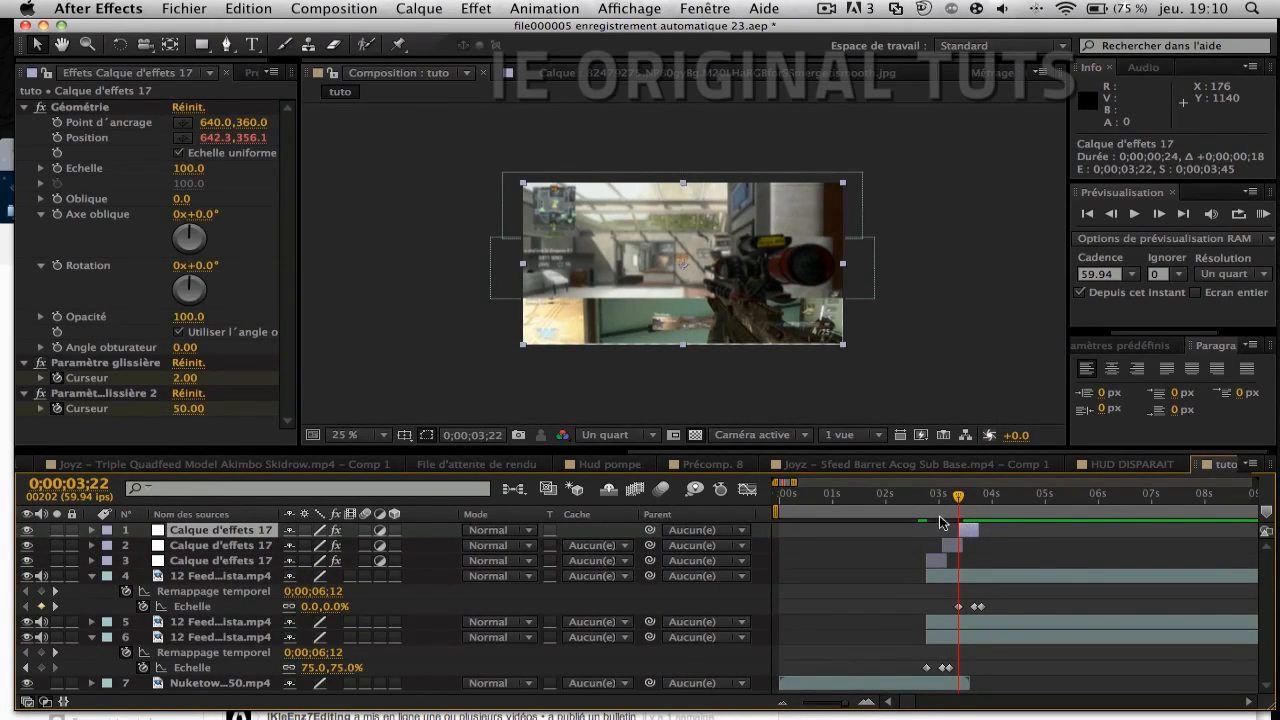
Step: Play a RAM preview of the transition from 0;00;02;38
{"action": "left_click", "coordinate": [920, 492]}
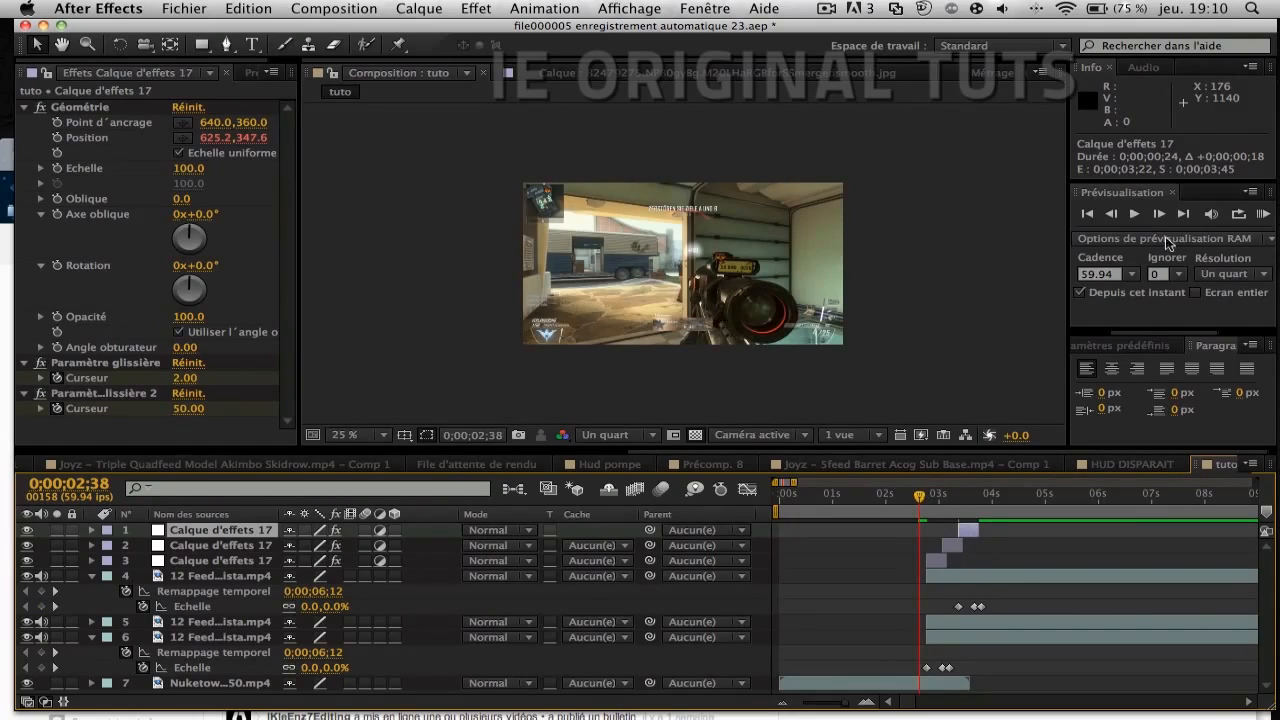
{"action": "left_click", "coordinate": [1262, 214]}
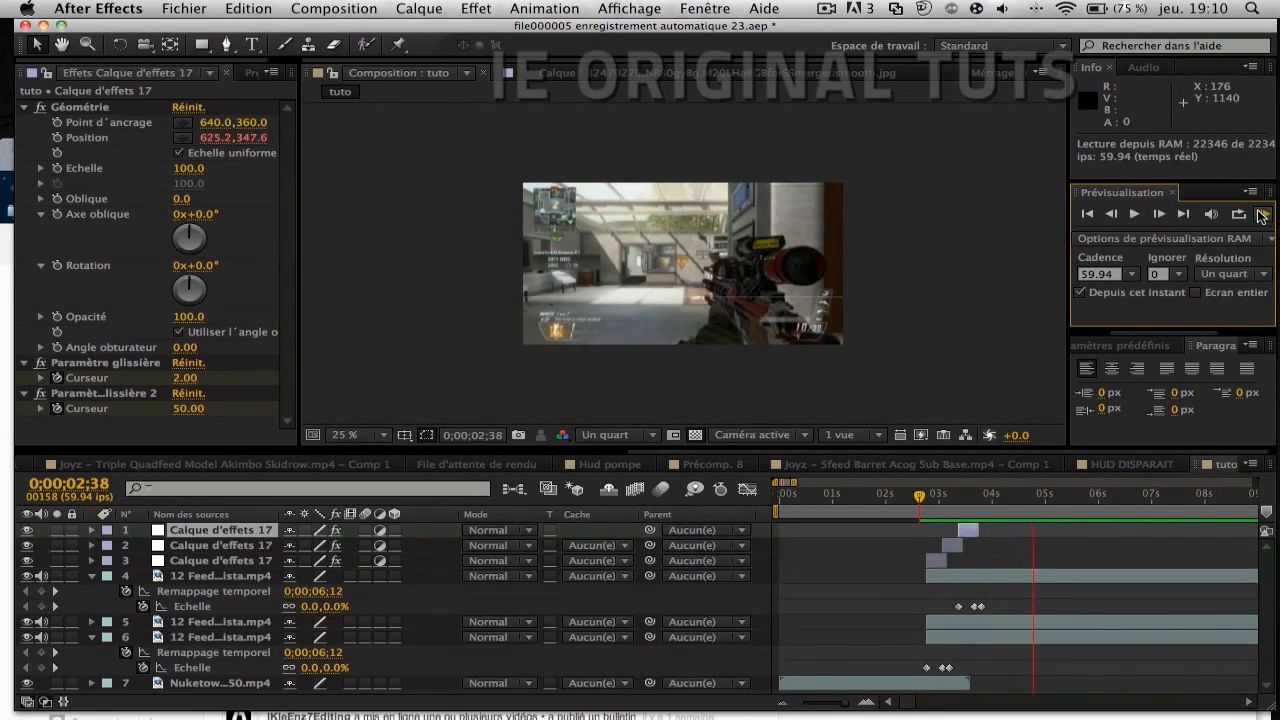
{"action": "left_click", "coordinate": [1262, 214]}
Step: Keyframe the Géométrie effect's Echelle at 110 at 0;00;02;46 on the earliest adjustment layer
{"action": "left_click", "coordinate": [928, 498]}
{"action": "left_click_drag", "start_coordinate": [928, 500], "coordinate": [926, 500]}
{"action": "left_click", "coordinate": [932, 560]}
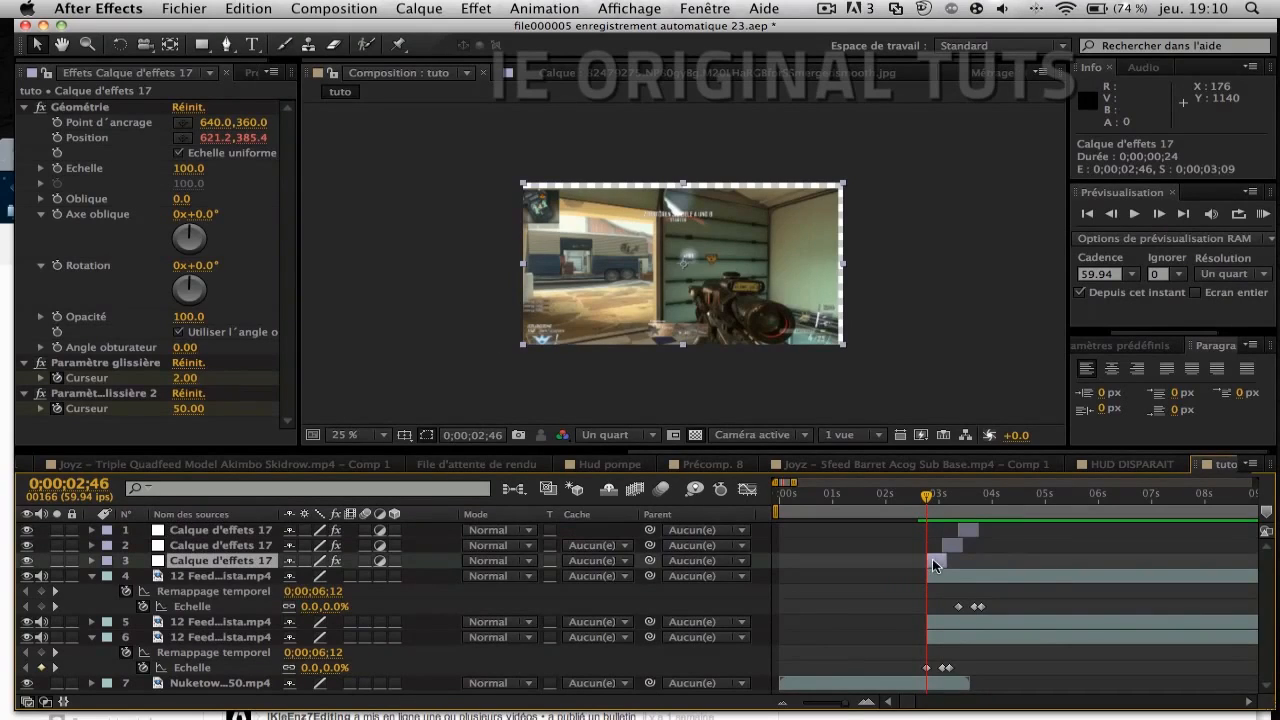
{"action": "left_click", "coordinate": [57, 169]}
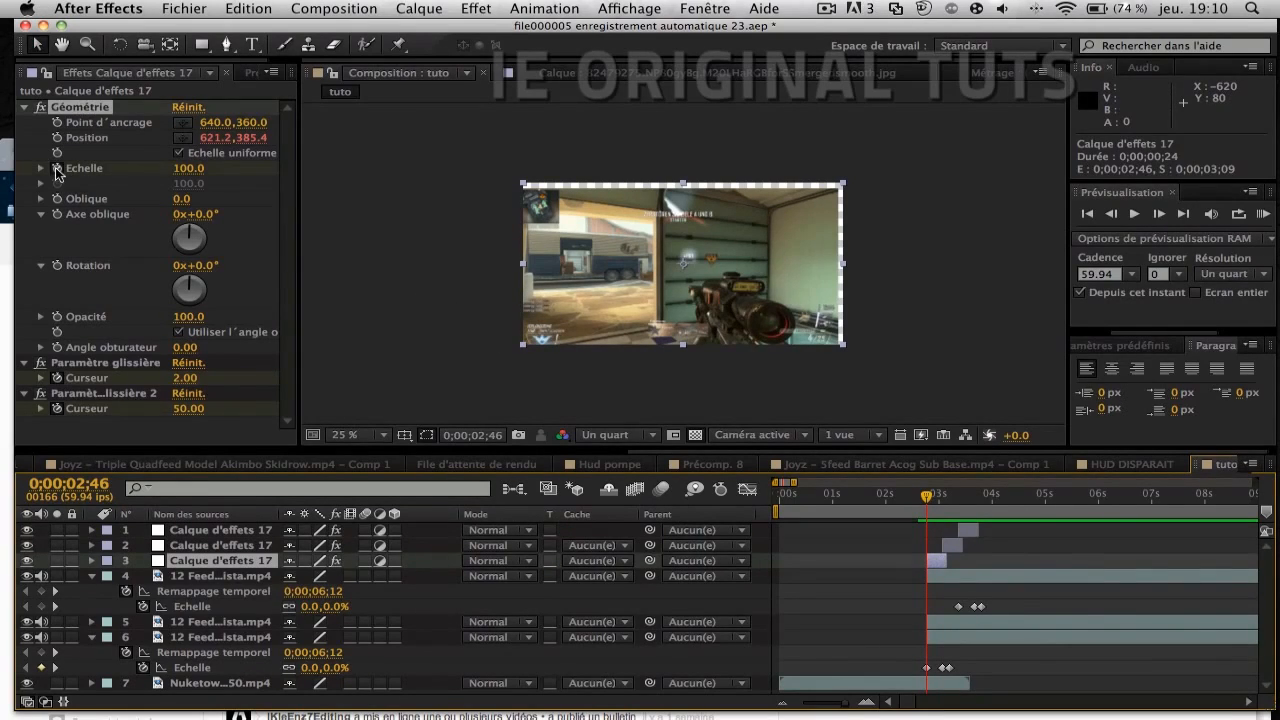
{"action": "left_click", "coordinate": [188, 168]}
{"action": "type", "text": "110"}
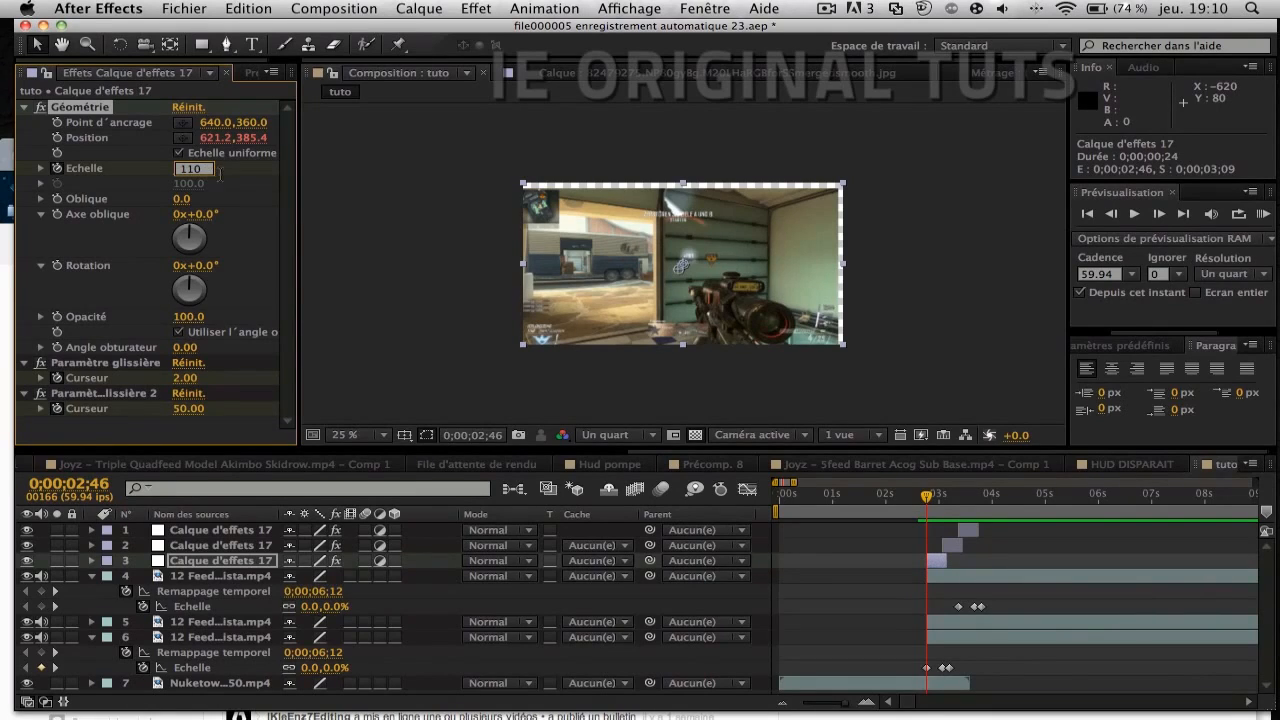
{"action": "key", "text": "Return"}
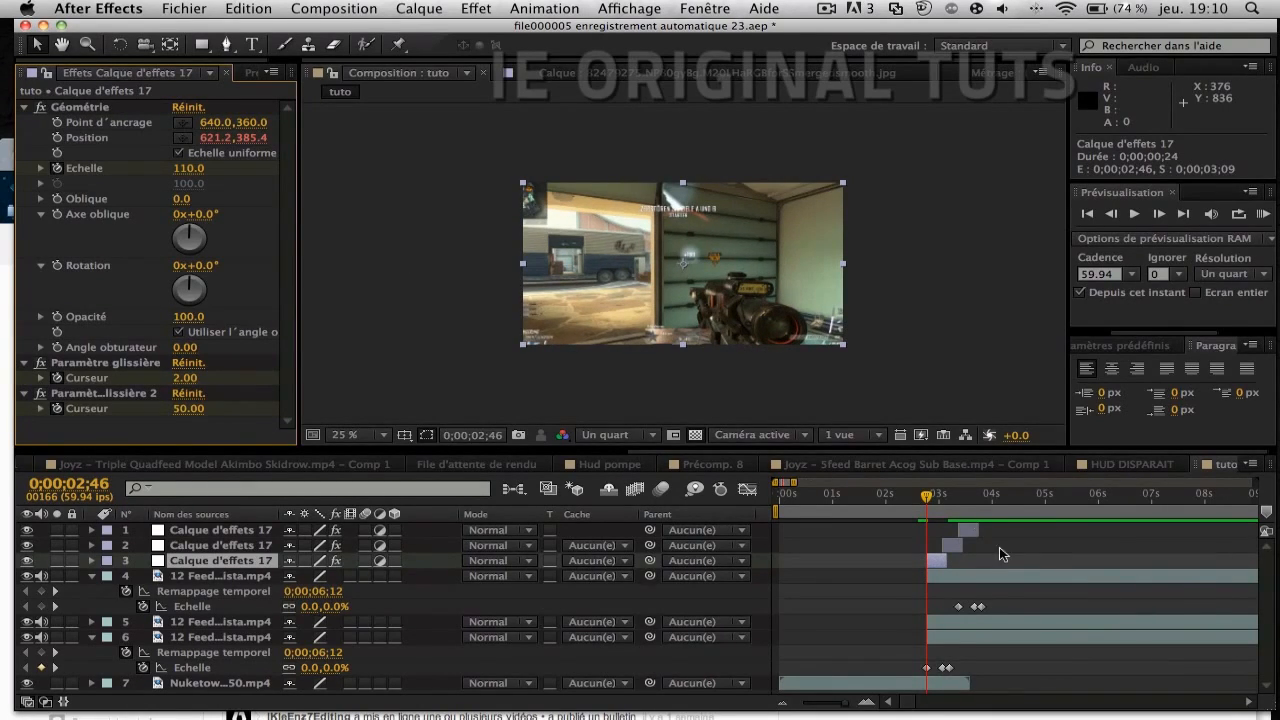
Step: Reveal that adjustment layer's keyframes and set its Echelle to 100 at 0;00;03;10
{"action": "key", "text": "u"}
{"action": "left_click", "coordinate": [943, 506]}
{"action": "left_click_drag", "start_coordinate": [946, 508], "coordinate": [948, 507]}
{"action": "left_click", "coordinate": [186, 170]}
{"action": "type", "text": "100"}
{"action": "key", "text": "Return"}
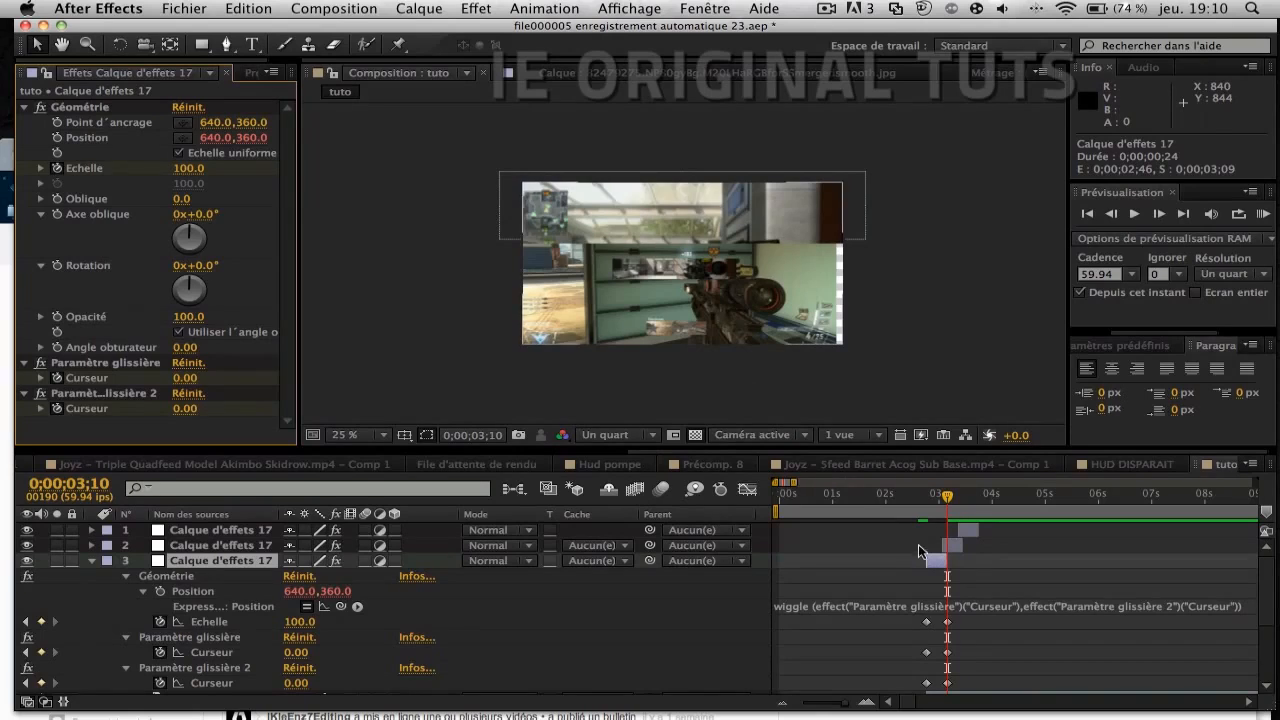
Step: Duplicate the scale-keyframed adjustment layer twice and shift the copies to start at 0;00;03;04 and 0;00;03;22
{"action": "left_click", "coordinate": [938, 564]}
{"action": "key", "text": "ctrl+d"}
{"action": "left_click_drag", "start_coordinate": [938, 564], "coordinate": [978, 562]}
{"action": "key", "text": "ctrl+d"}
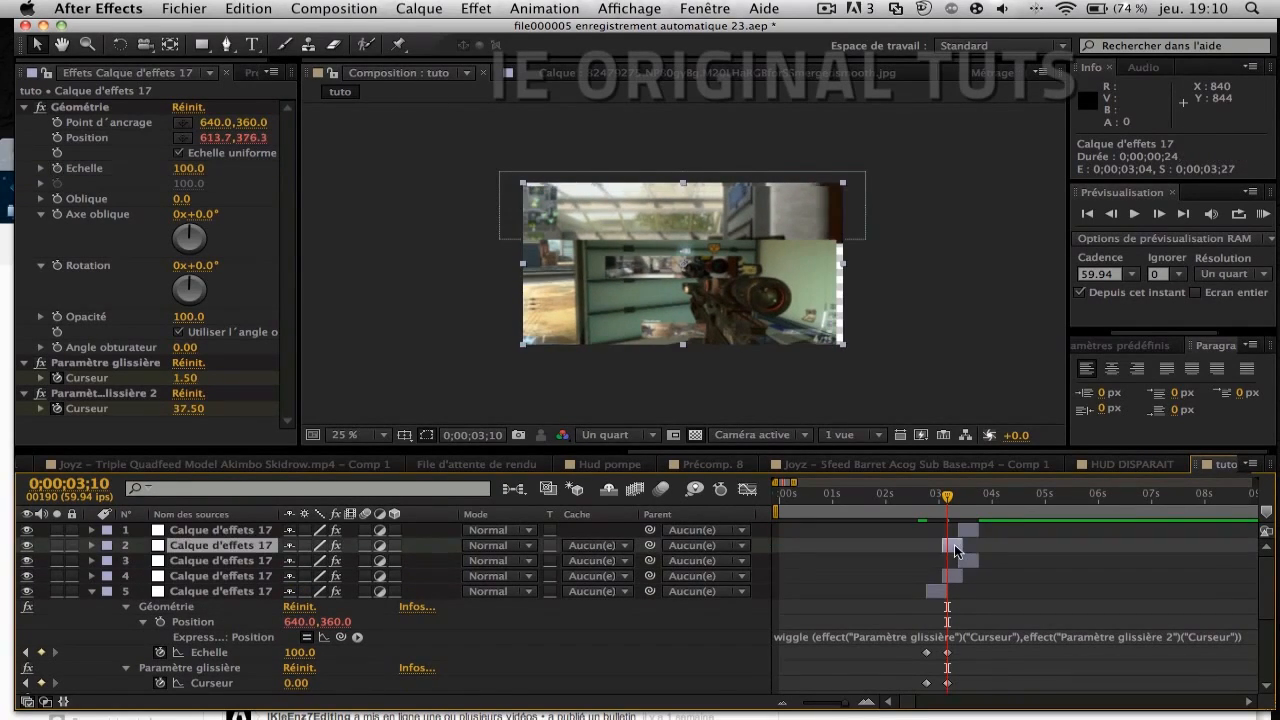
Step: Delete the two older adjustment layer copies that have no Echelle keyframes
{"action": "key", "text": "Delete"}
{"action": "left_click", "coordinate": [967, 536]}
{"action": "left_click", "coordinate": [969, 525]}
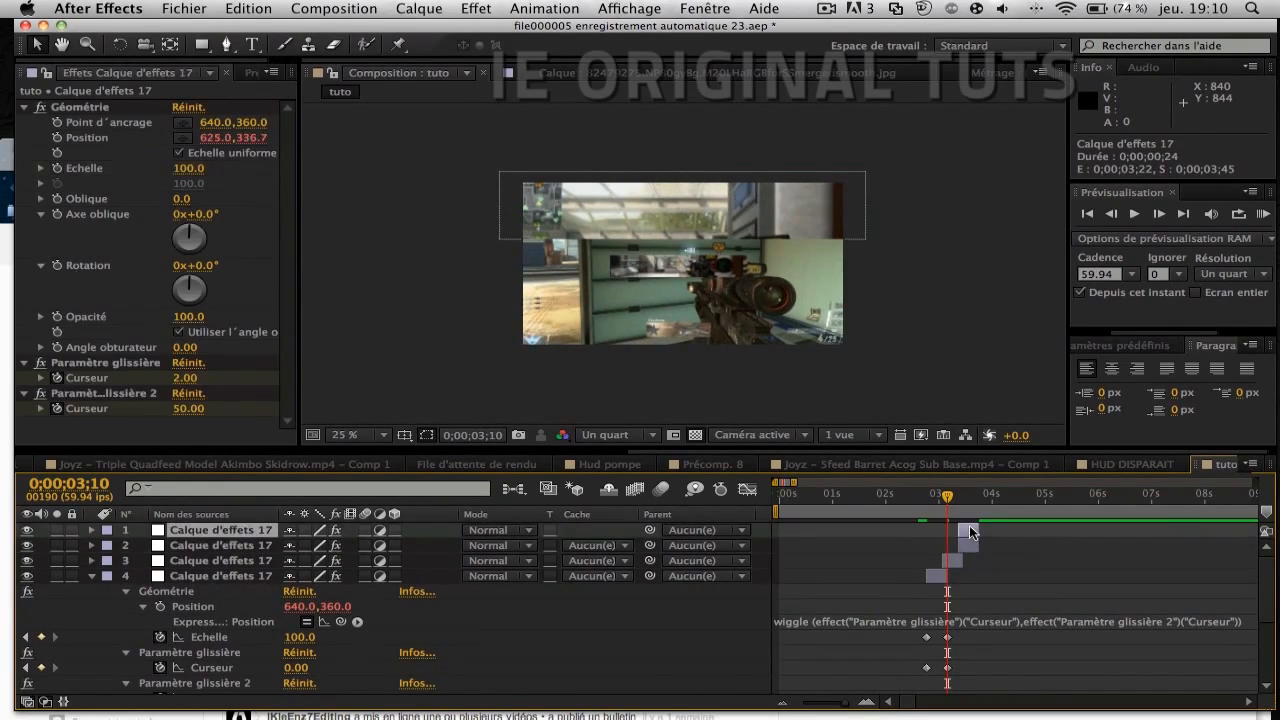
{"action": "key", "text": "Delete"}
Step: Preview the shaking transition from 0;00;02;46 and replay it from slightly before the first adjustment layer
{"action": "key", "text": "j"}
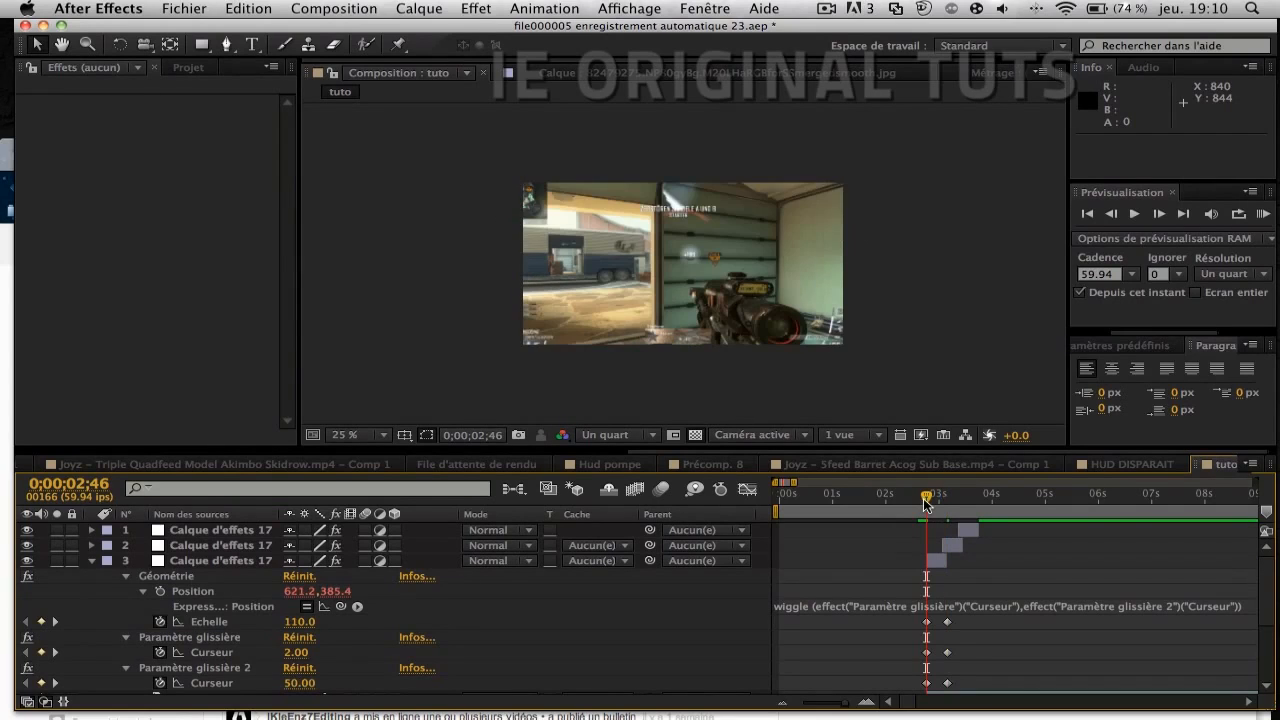
{"action": "left_click", "coordinate": [201, 559]}
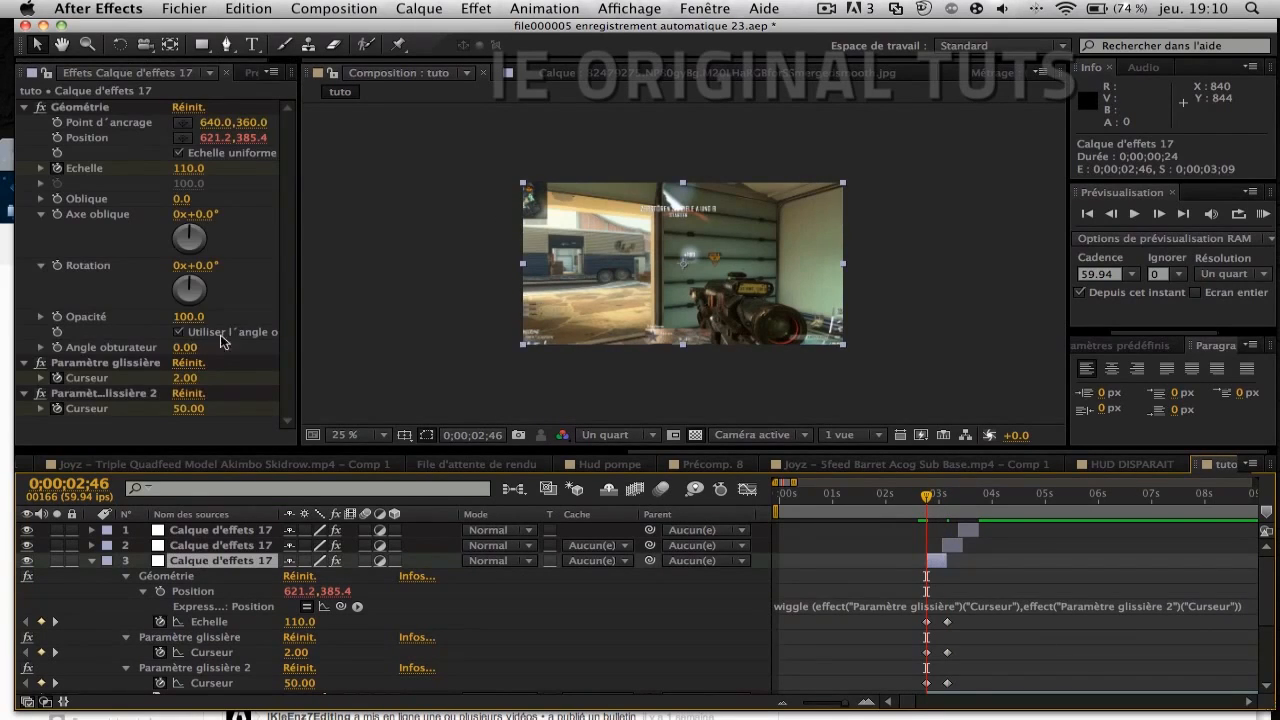
{"action": "key", "text": "KP_0"}
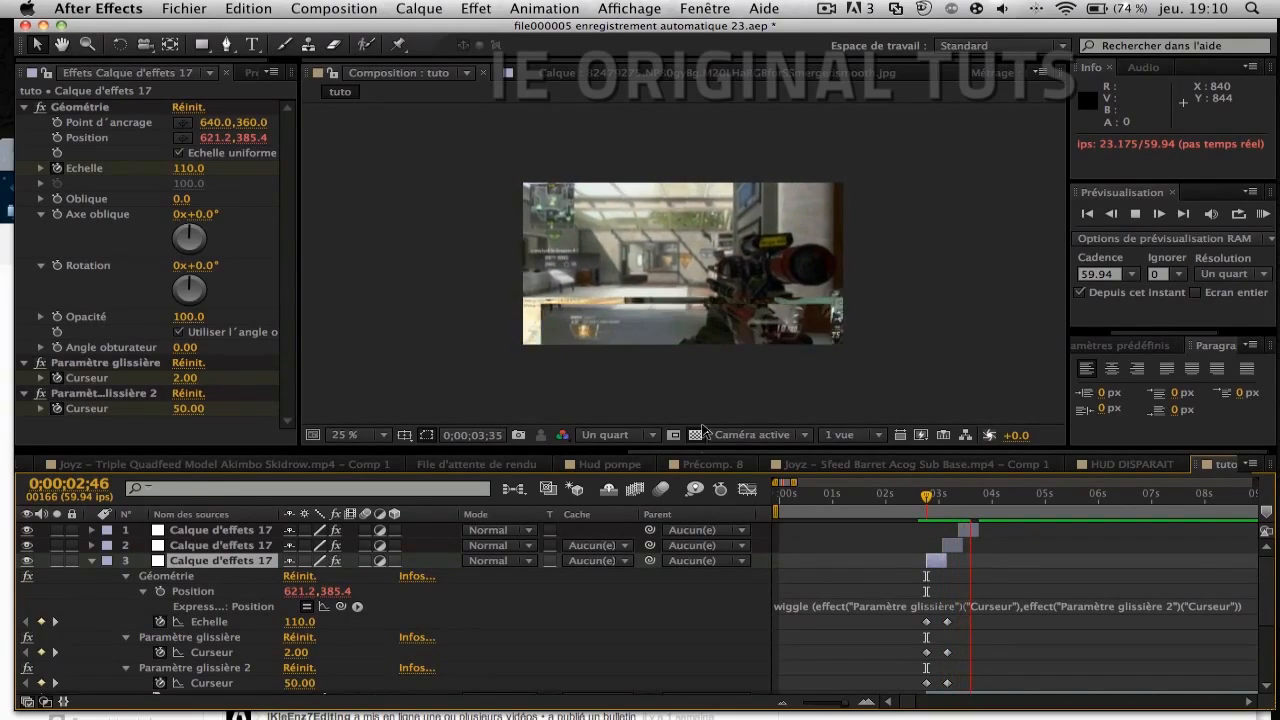
{"action": "key", "text": "space"}
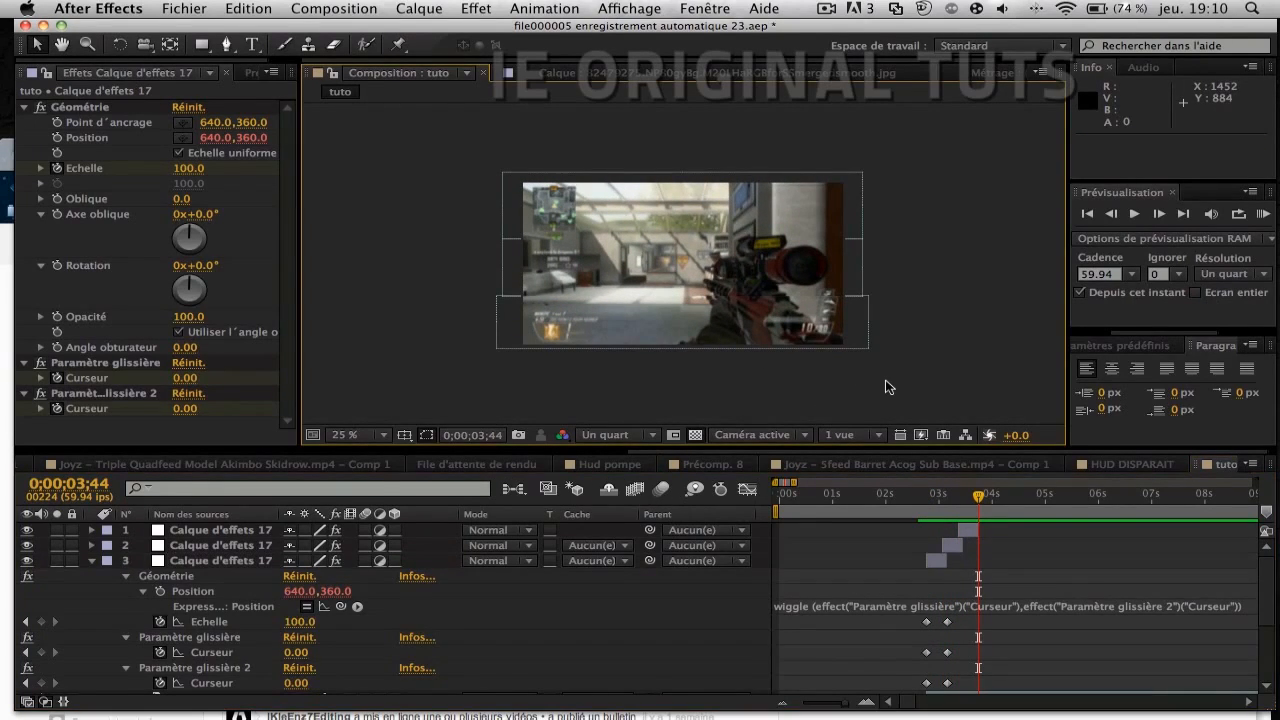
{"action": "left_click", "coordinate": [926, 497]}
{"action": "left_click", "coordinate": [919, 497]}
{"action": "key", "text": "KP_0"}
{"action": "key", "text": "space"}
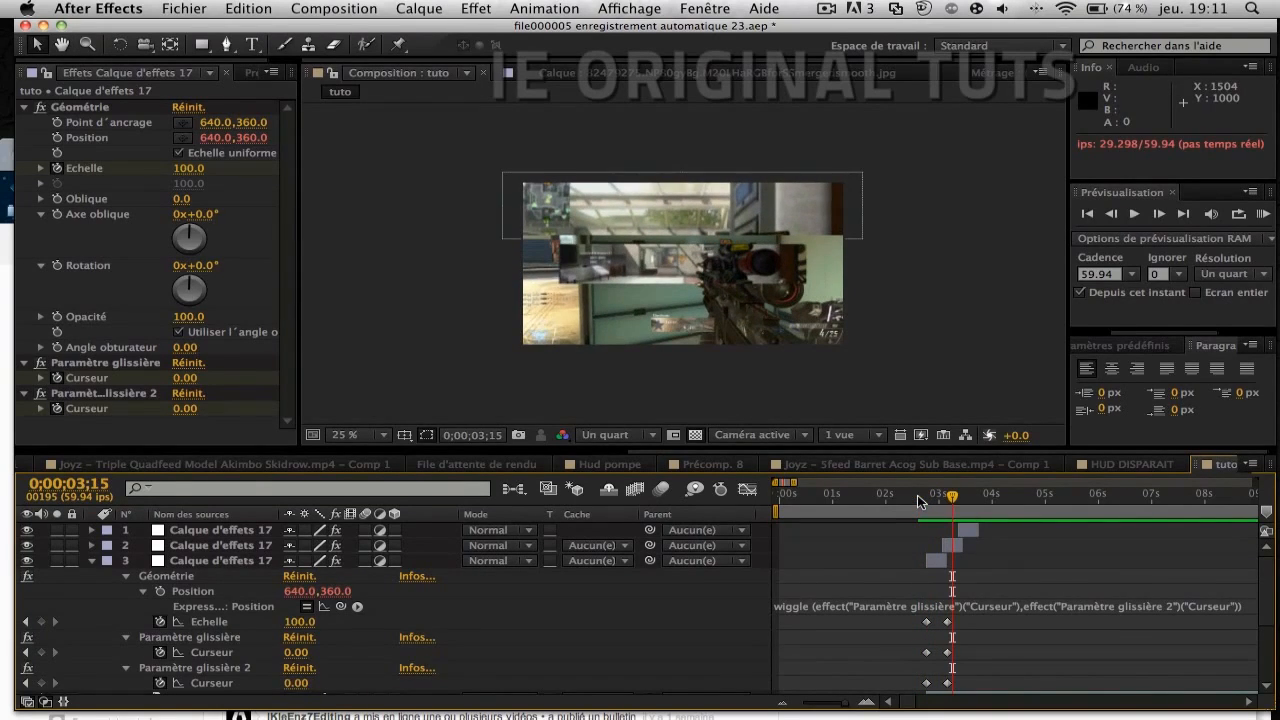